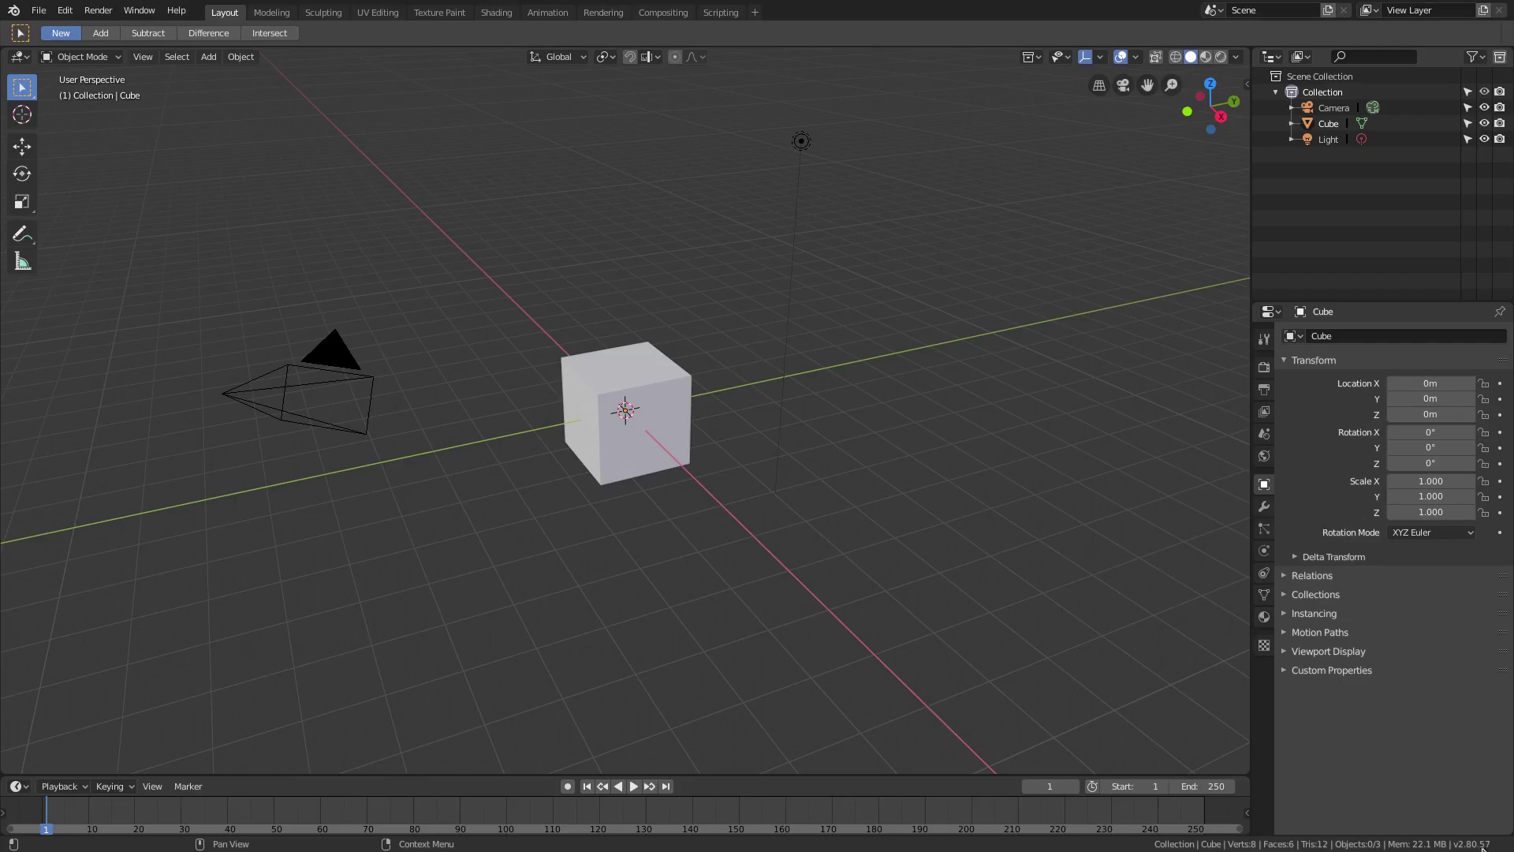
Delete the default cube and the light from the scene
click(617, 443)
key(Delete)
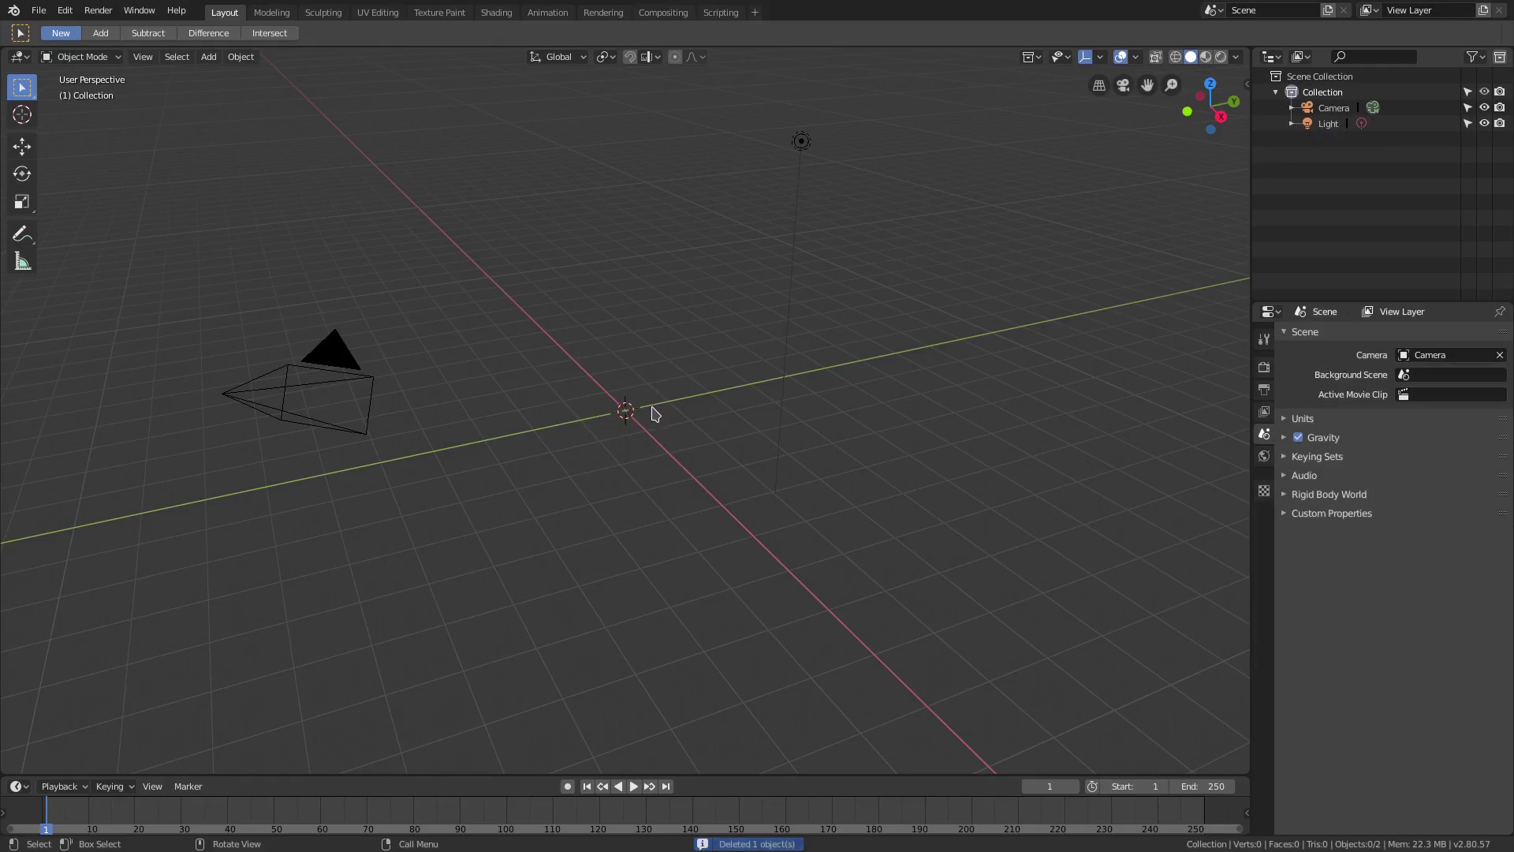
click(799, 149)
key(Delete)
Clear the camera's location and rotation, and rotate it 90° about the global X axis
click(327, 366)
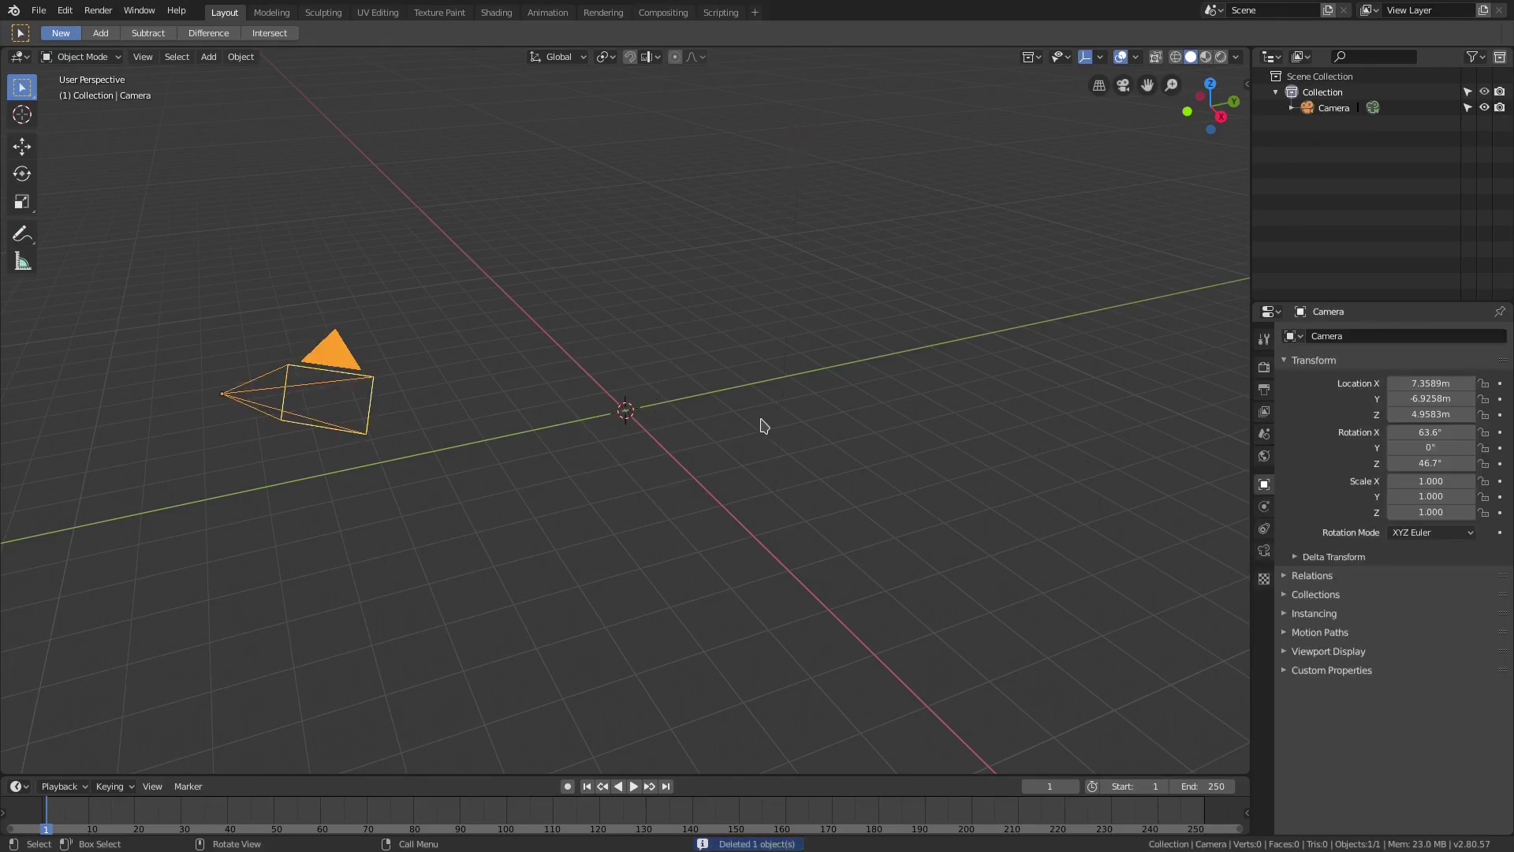
key(alt+g)
key(alt+r)
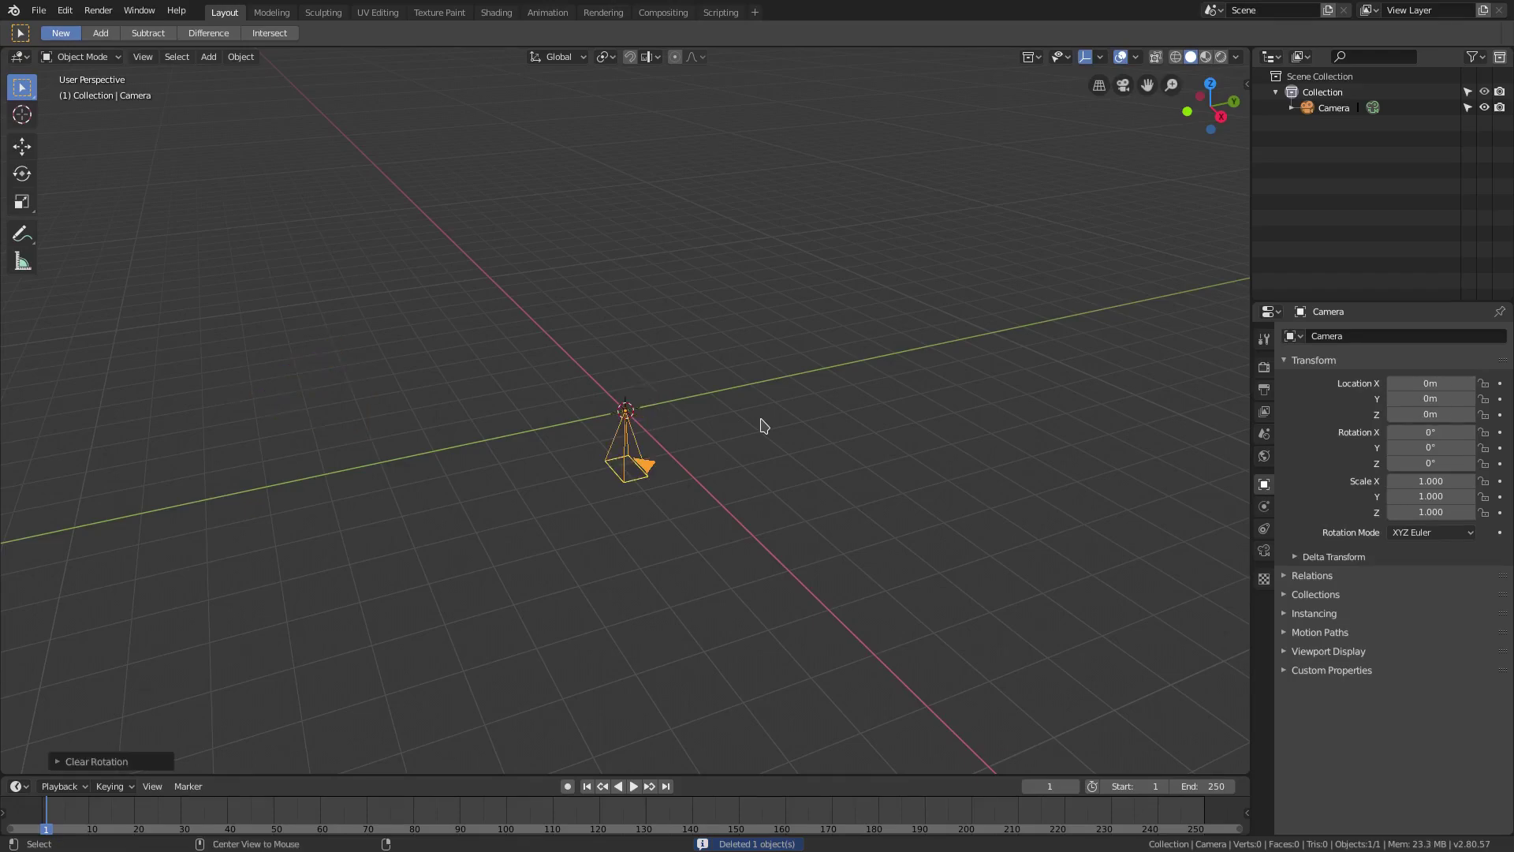
middle_drag(675, 485, 852, 505)
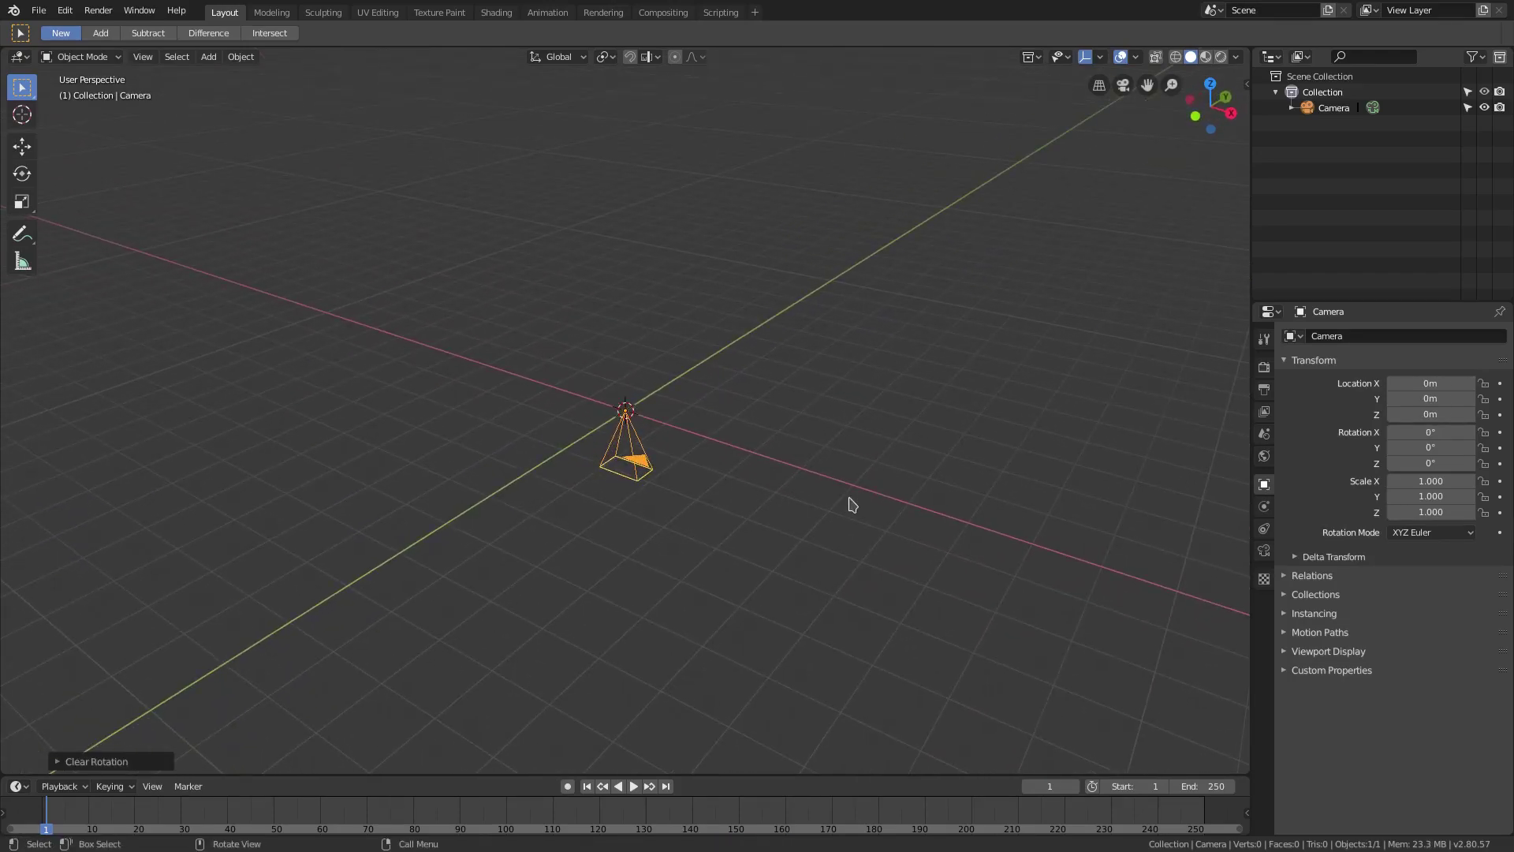
text(rx)
text(90)
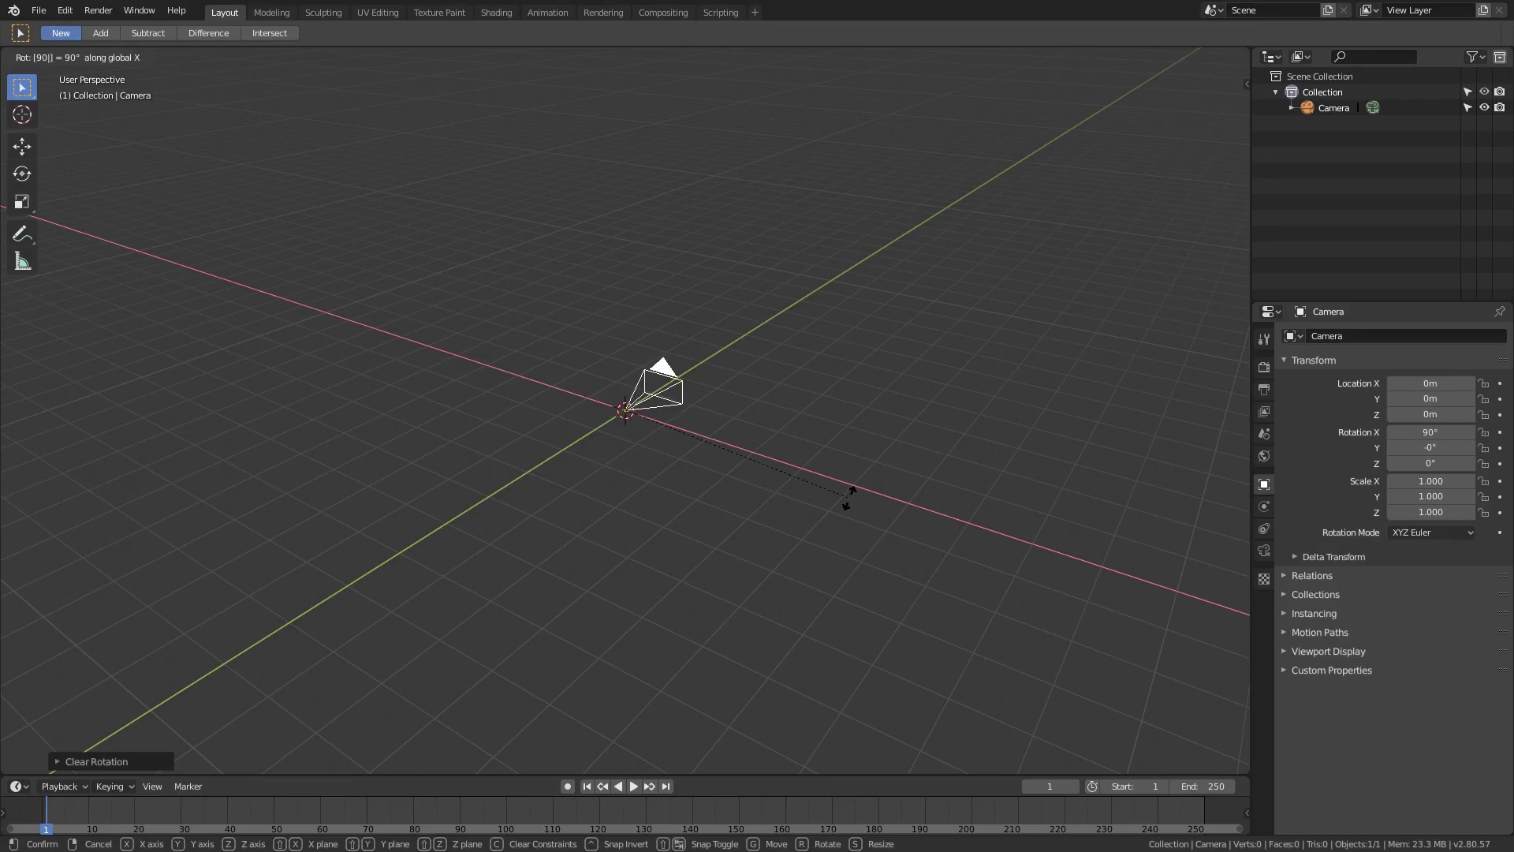
key(Return)
Move the camera about 10 m in the negative direction along the global Y axis
middle_drag(876, 415, 835, 418)
key(g)
key(y)
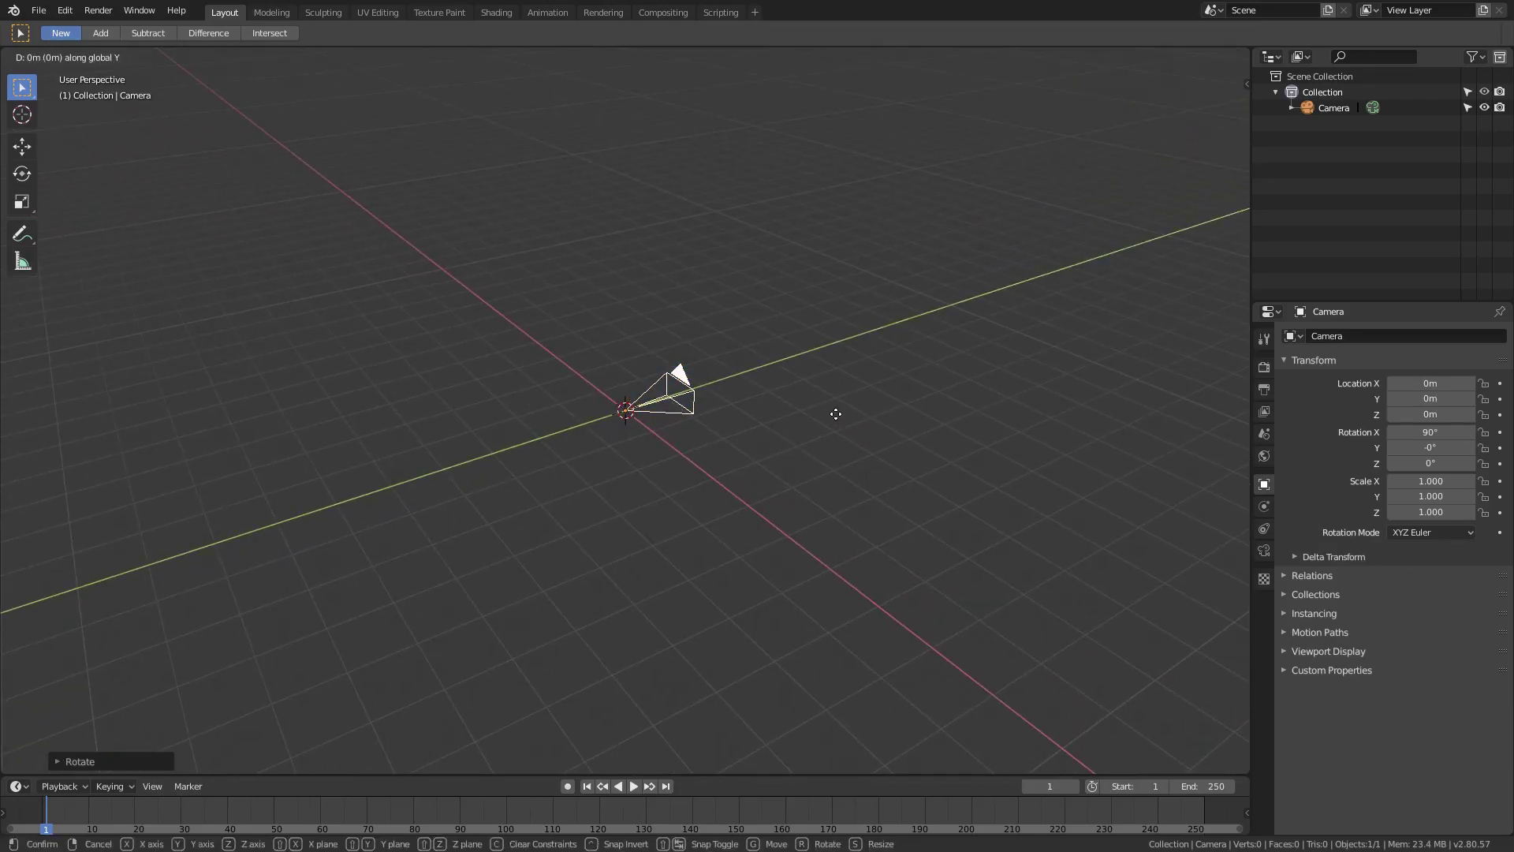
click(280, 581)
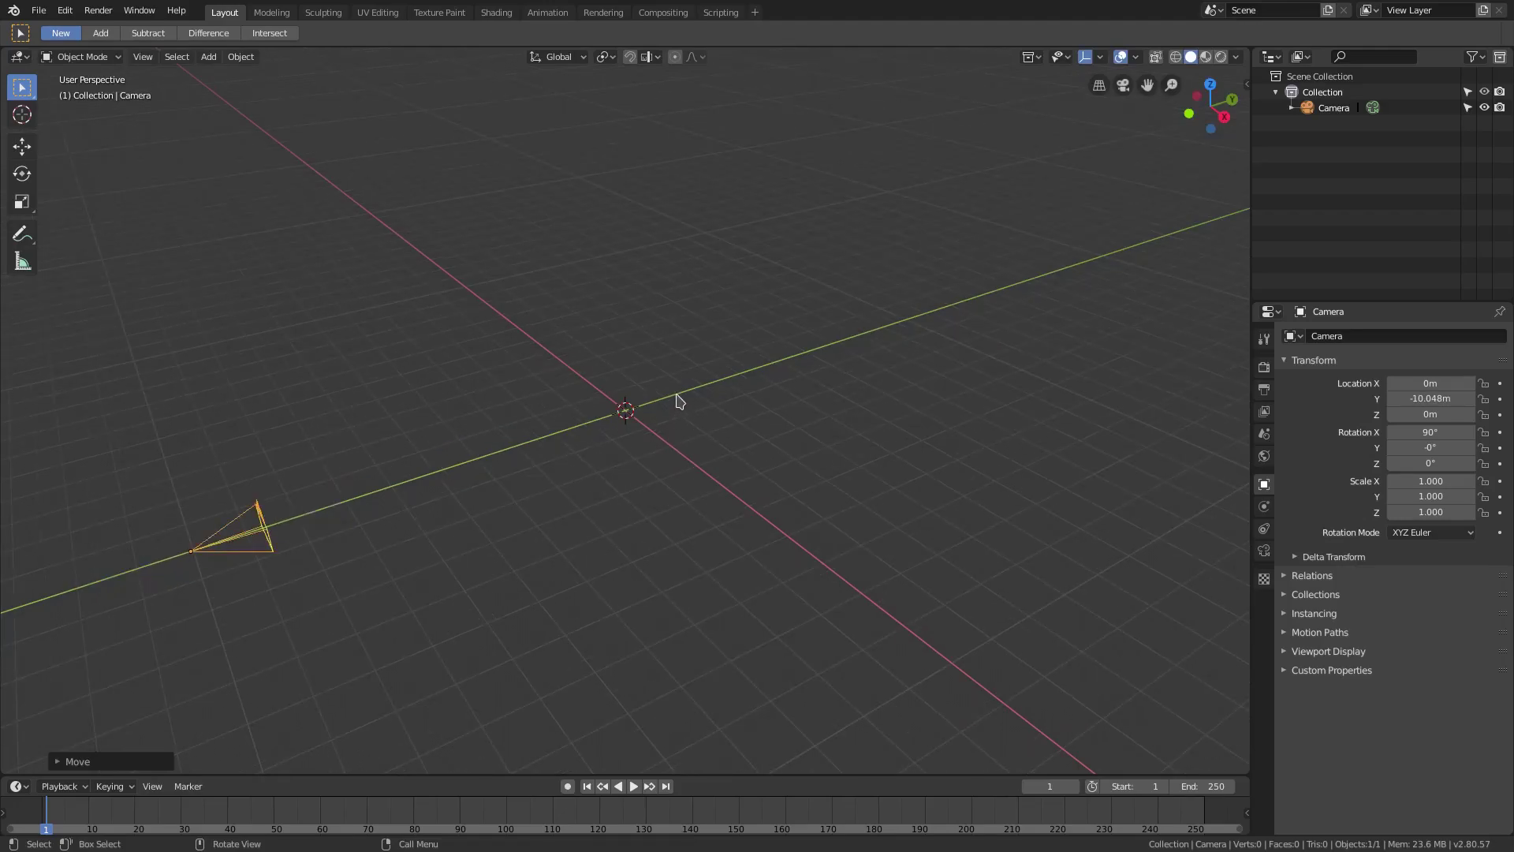
Widen the Outliner and Properties areas and change the Outliner into an Image Editor
middle_drag(676, 398, 1034, 223)
drag(1252, 150, 1175, 136)
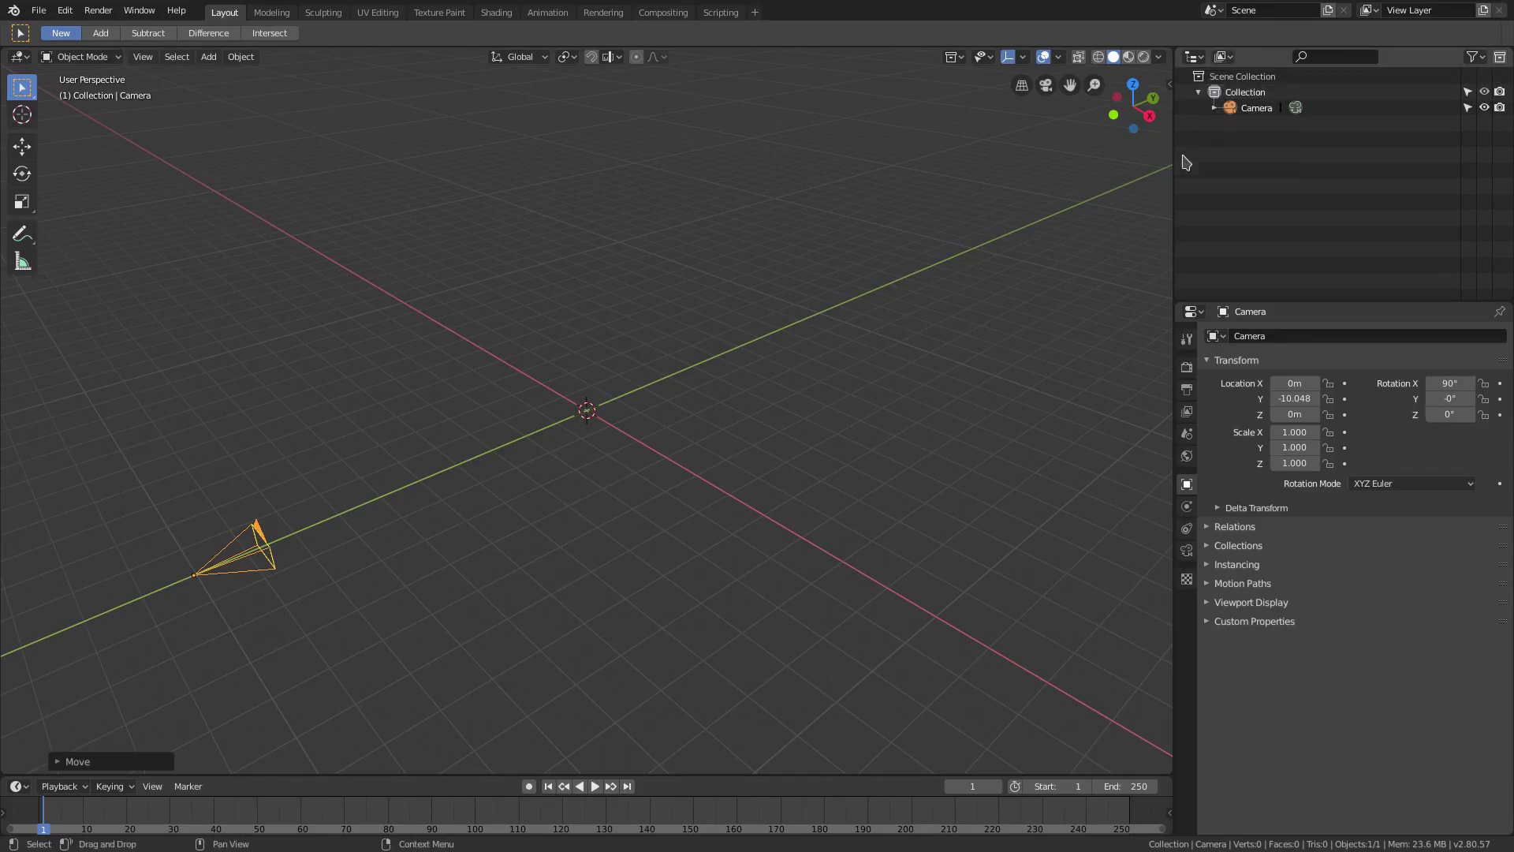
drag(1174, 178, 1165, 178)
click(1215, 56)
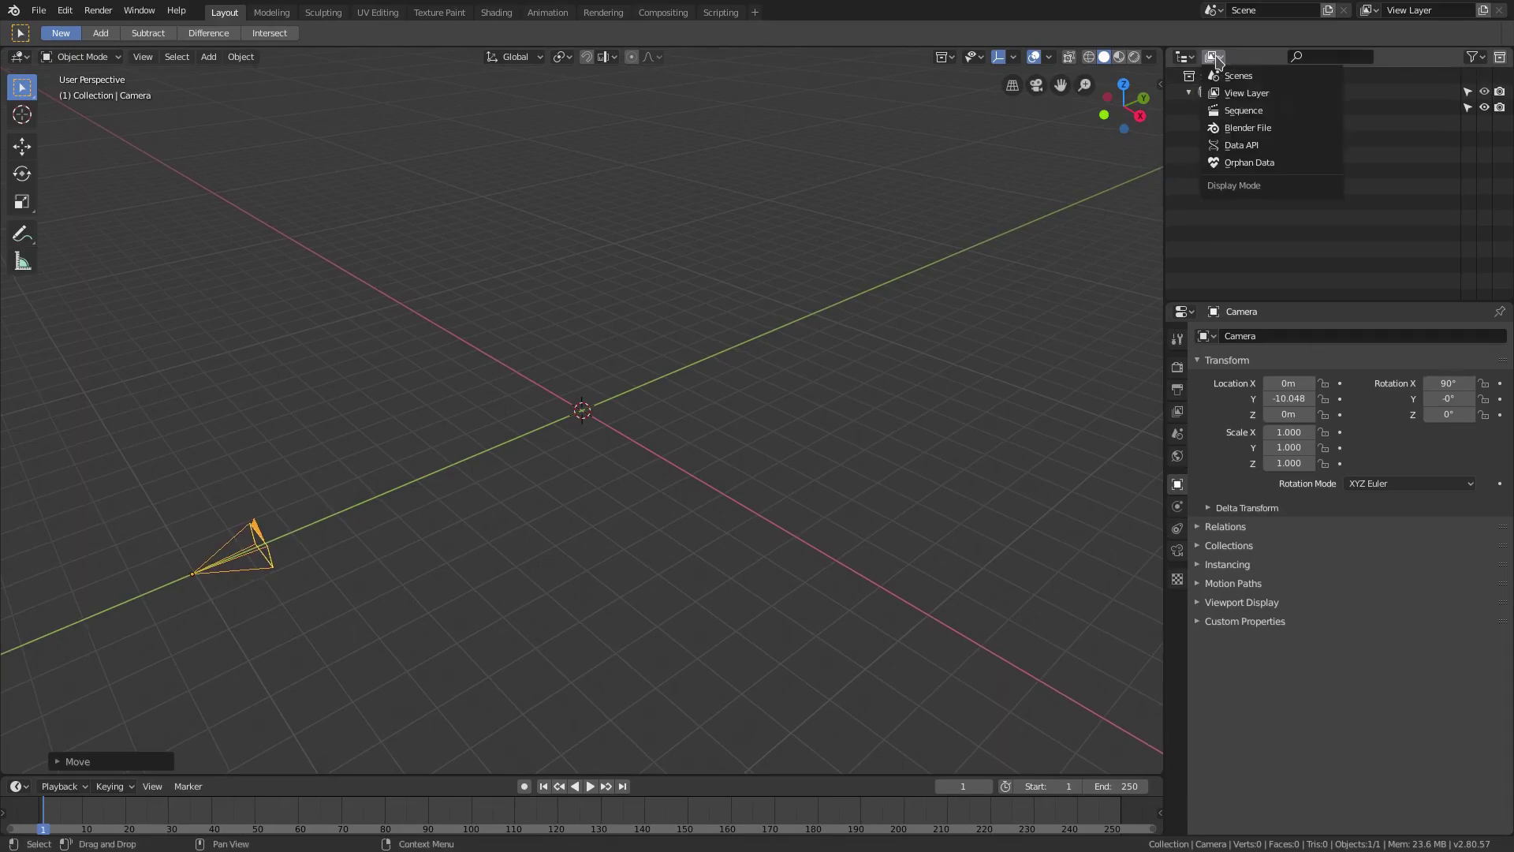
click(1191, 58)
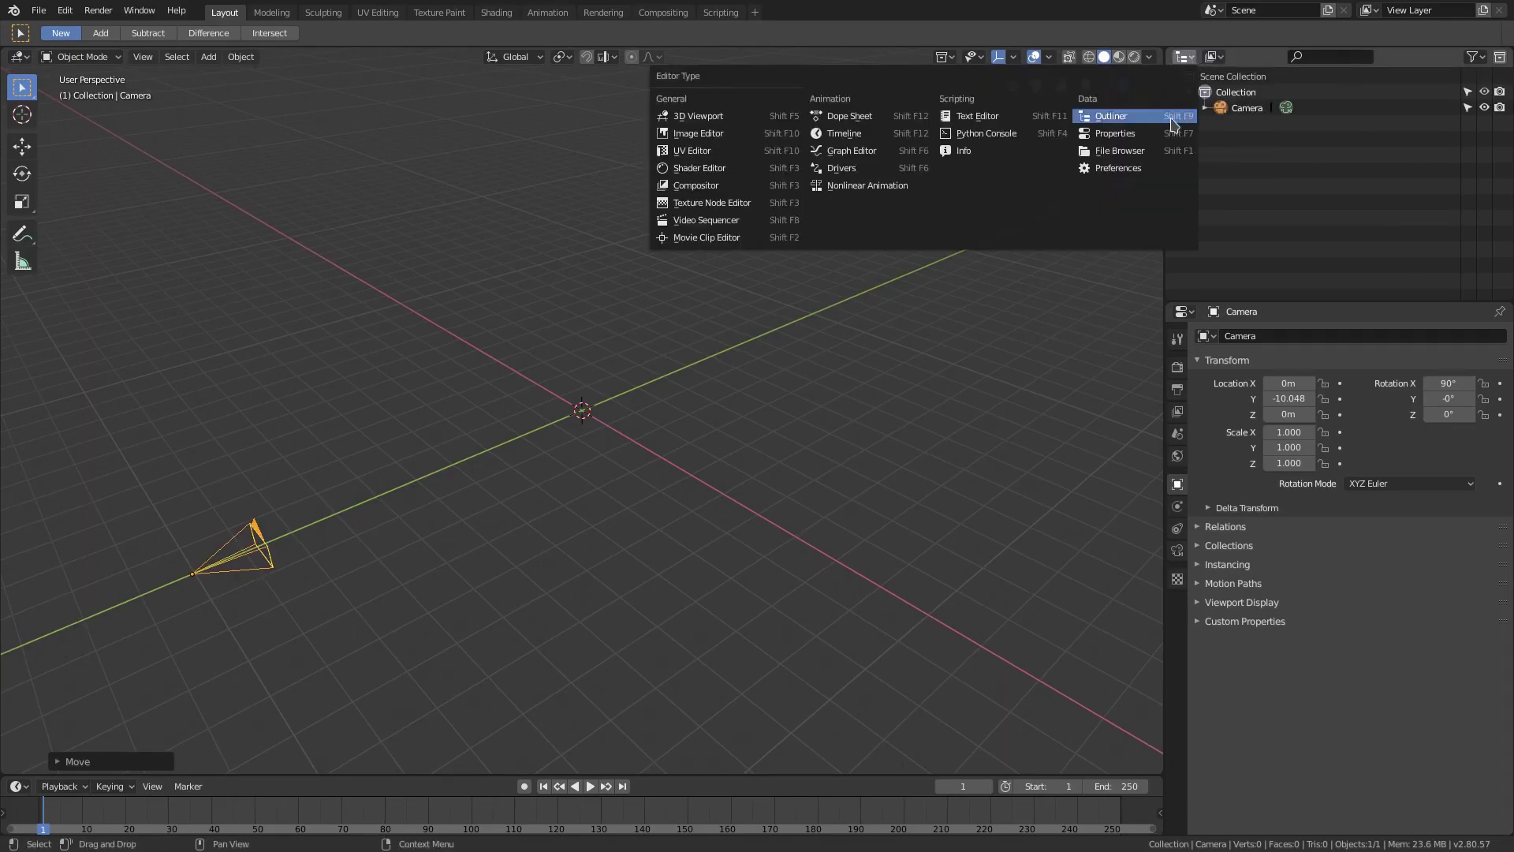
click(731, 135)
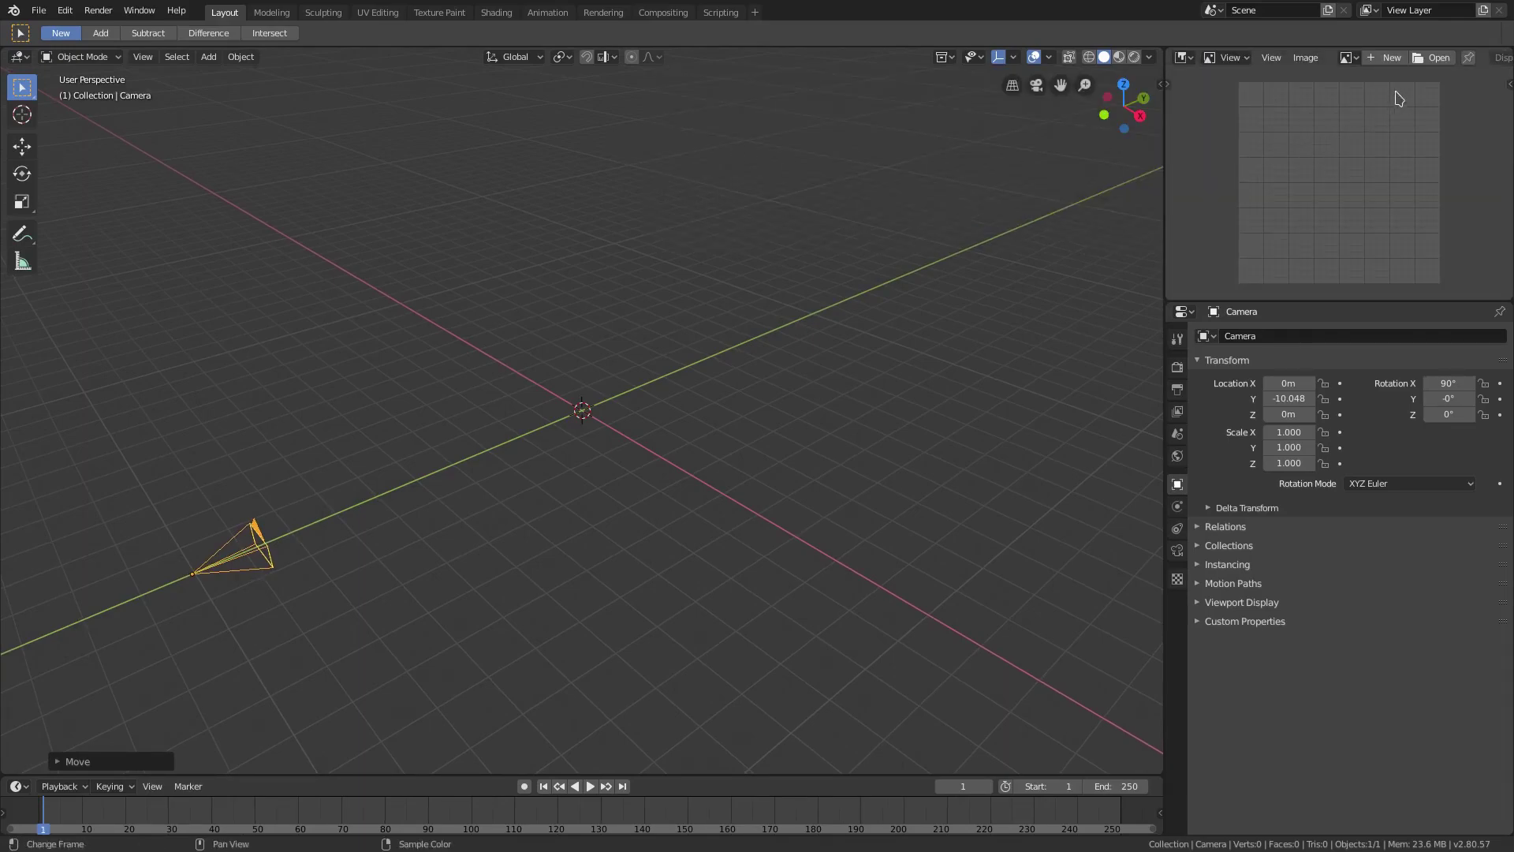
Open Pokemon-Detective-Pikachu-movie-logo.jpg.optimal.jpg from the Downloads folder as a reference image and widen its area to fit the logo
click(1434, 58)
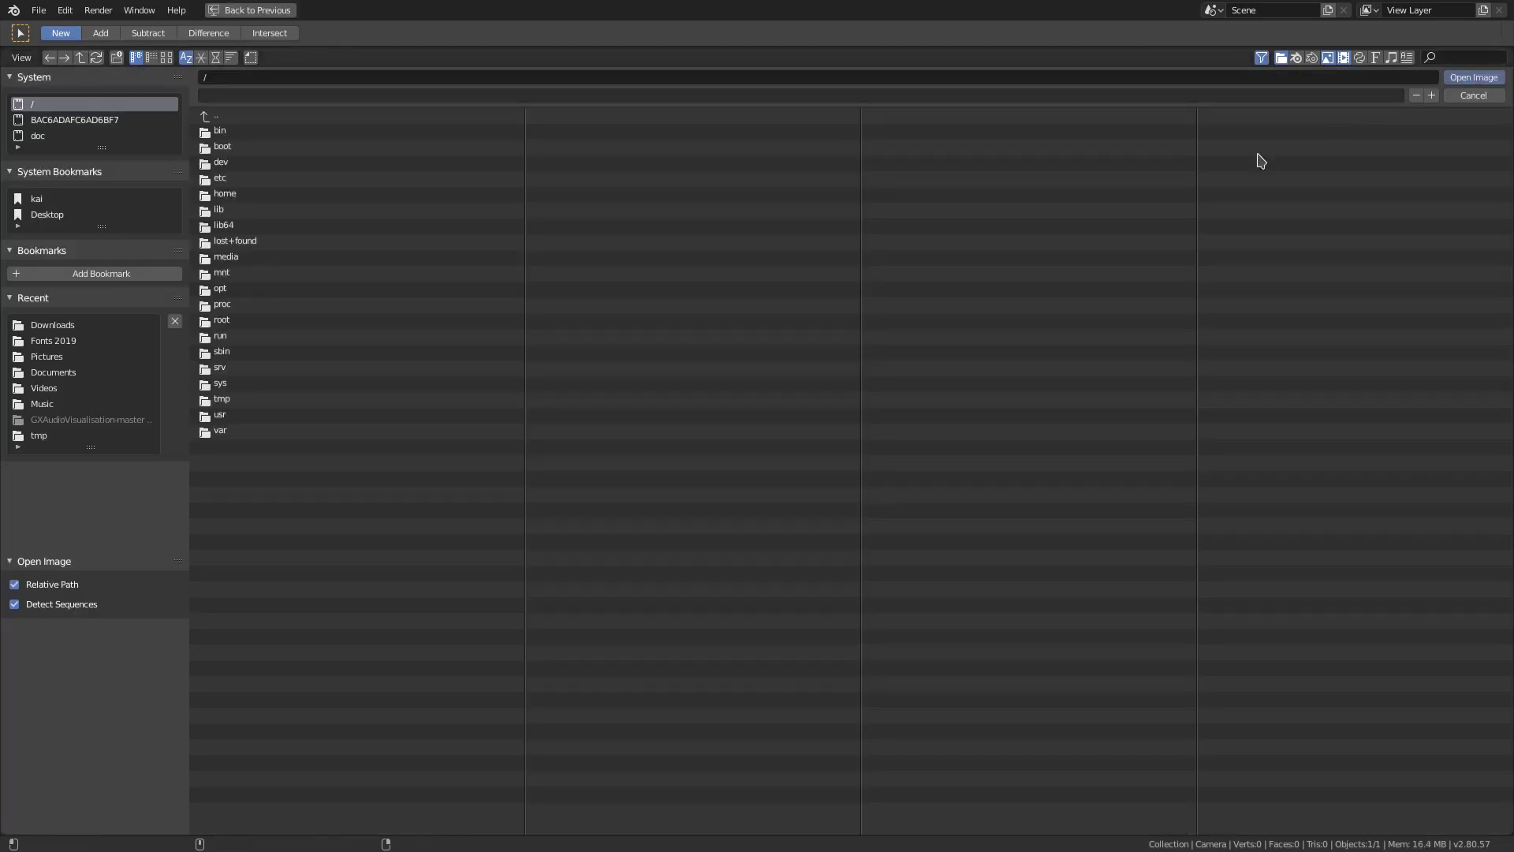
click(71, 330)
click(330, 179)
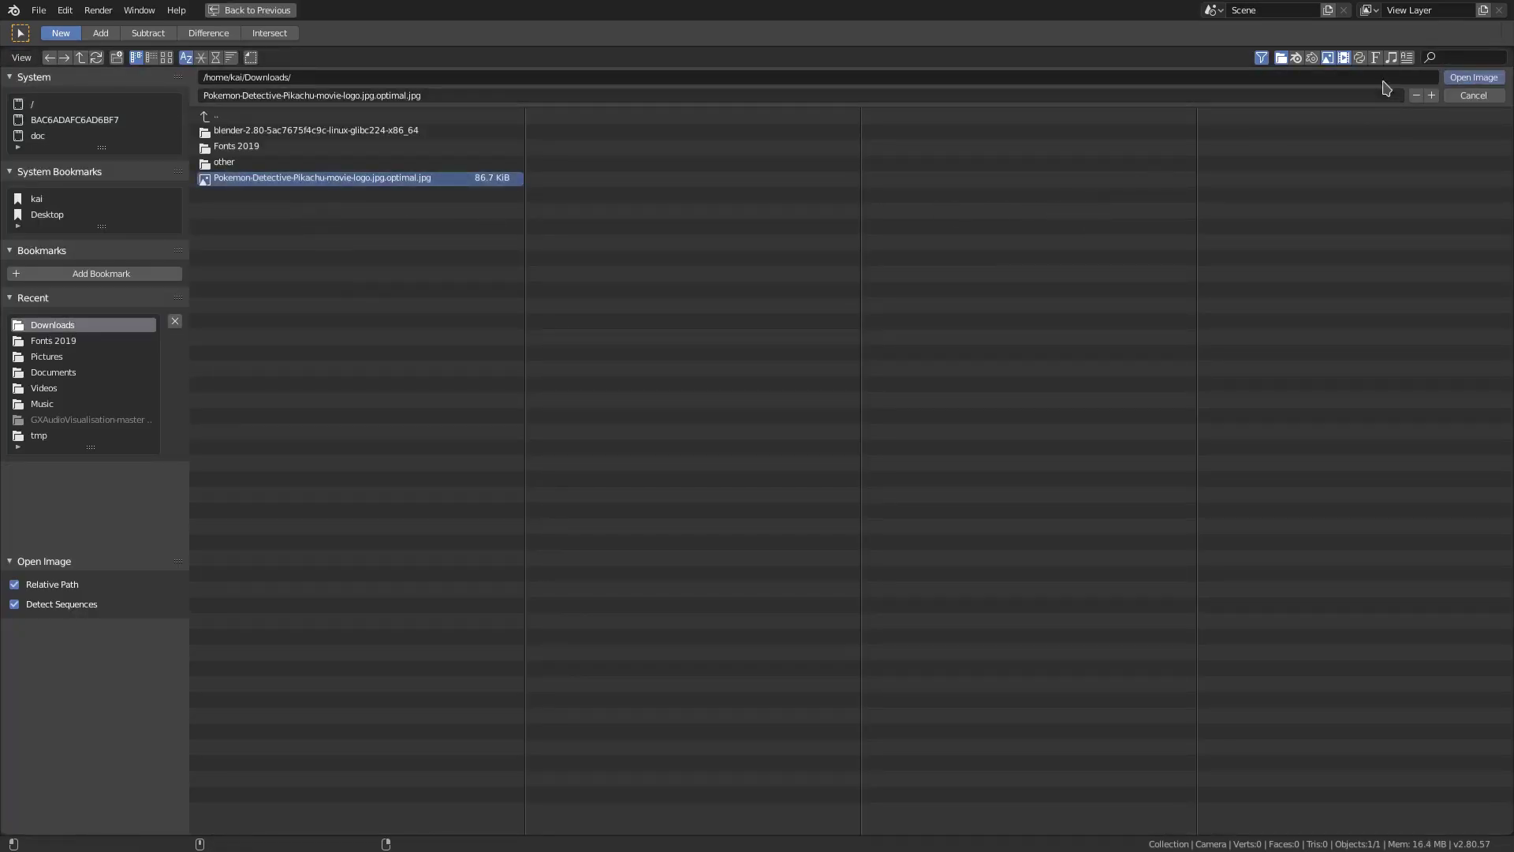
click(1473, 77)
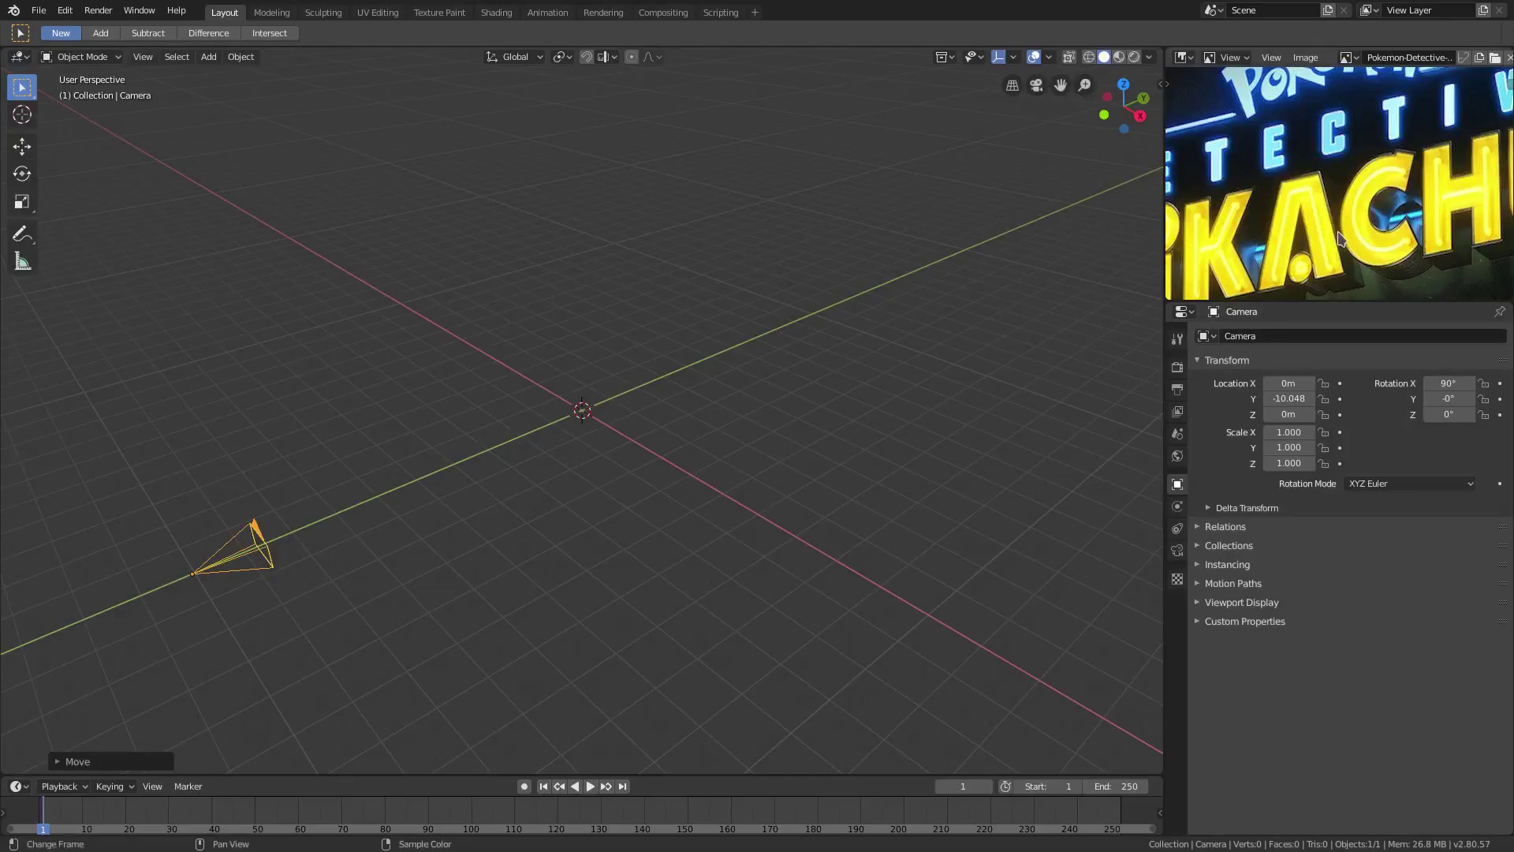
scroll(1341, 239, down, 5)
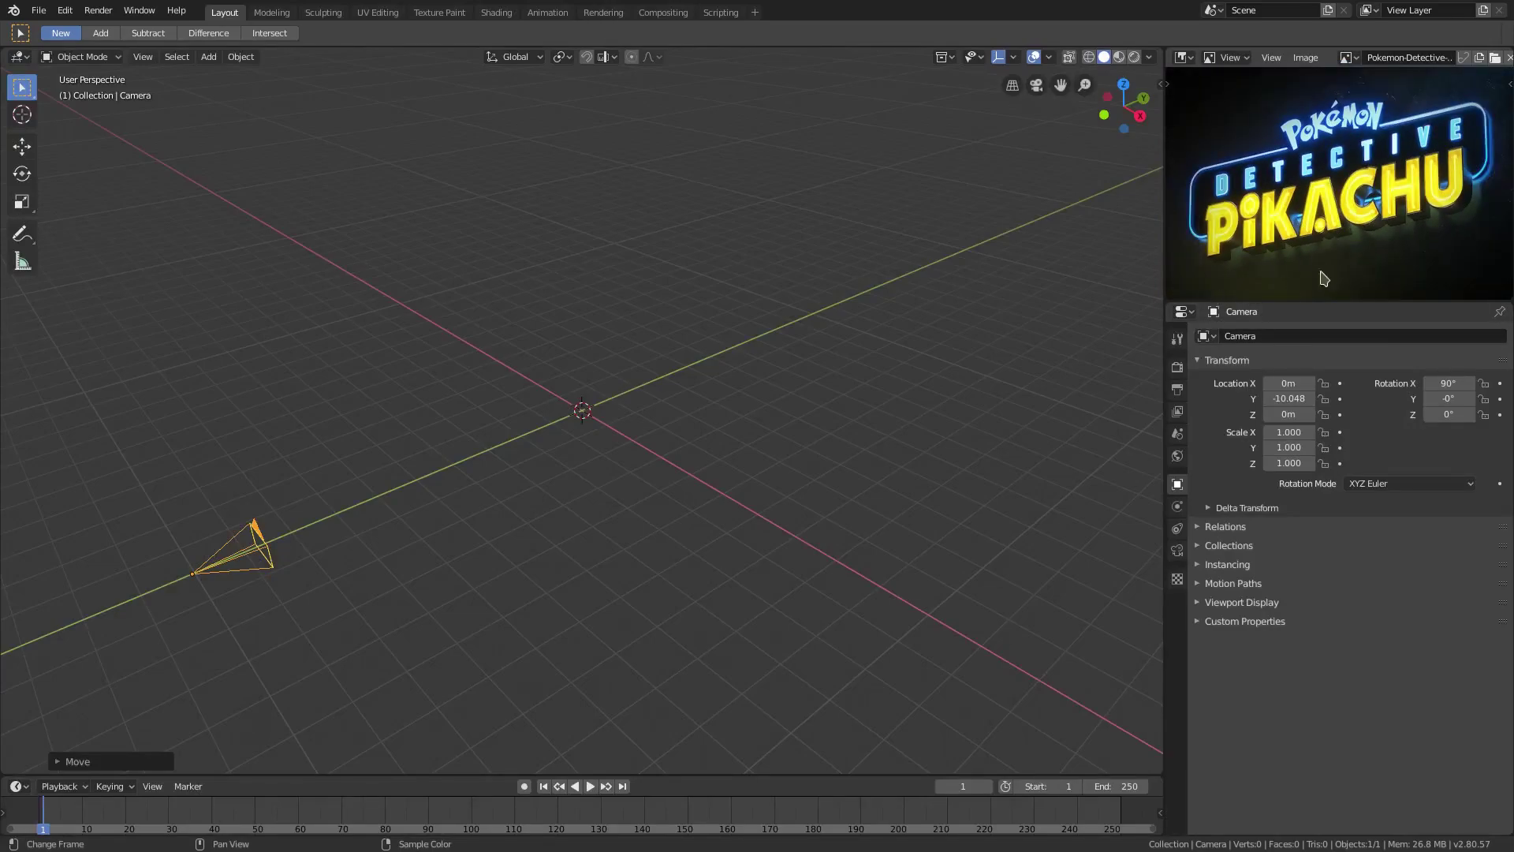
drag(1169, 276, 1111, 251)
scroll(1329, 245, up, 1)
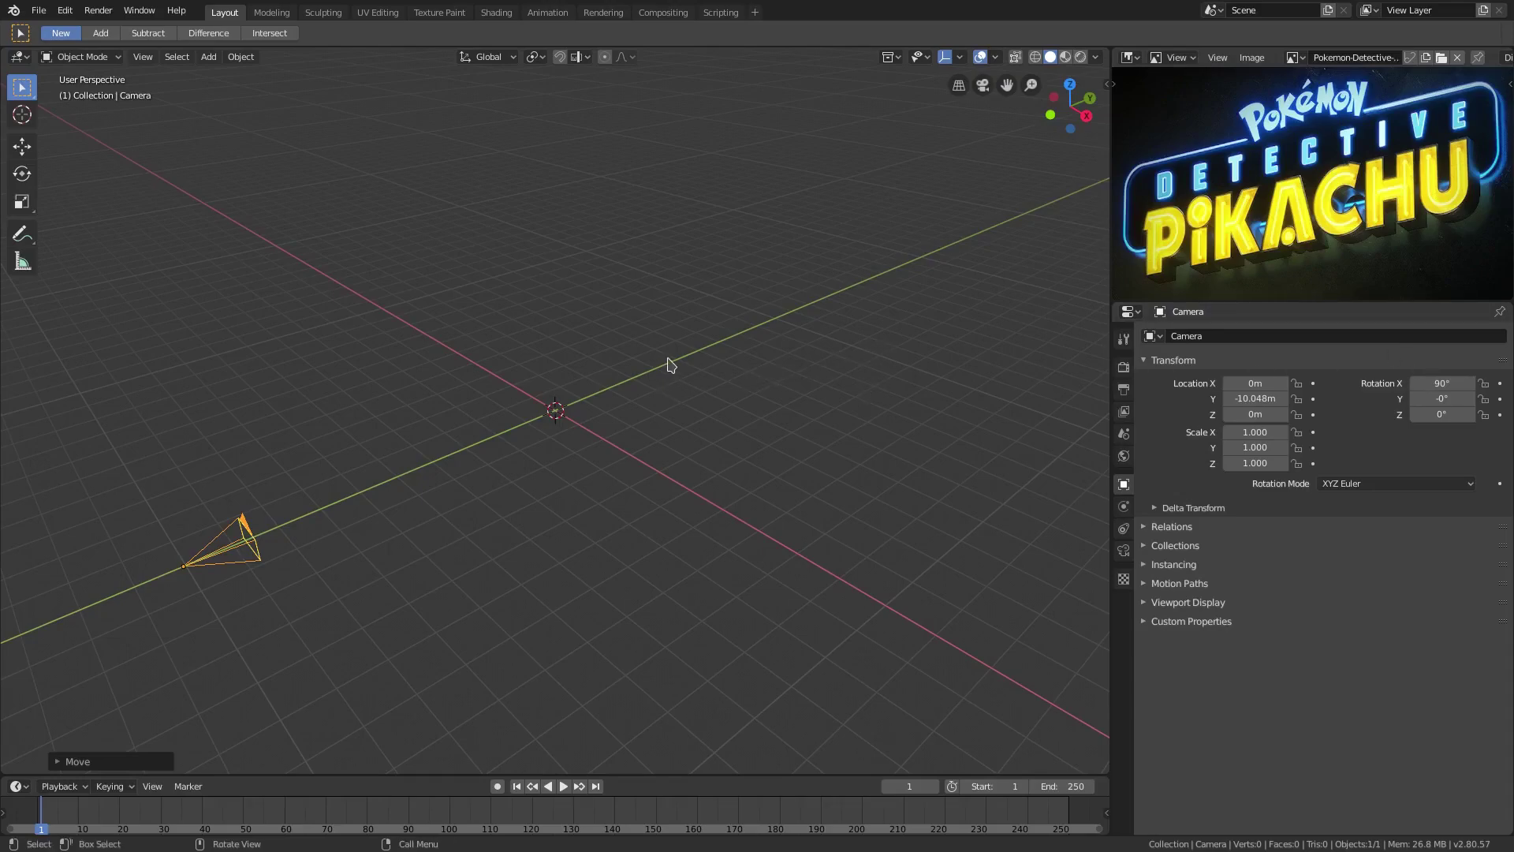
Add a text object at the world origin
scroll(662, 372, up, 2)
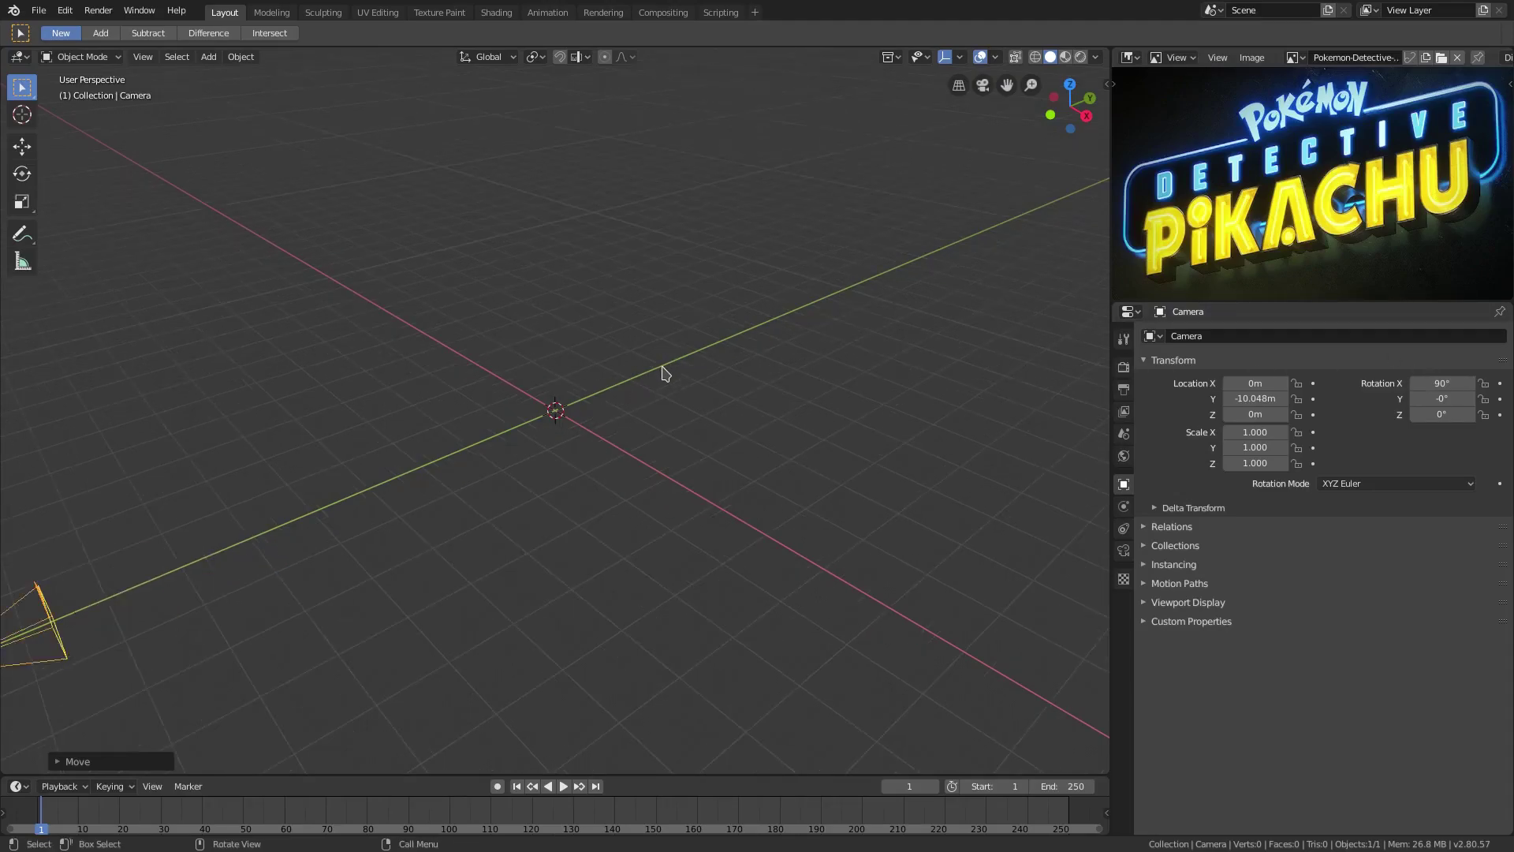
middle_drag(662, 371, 686, 410)
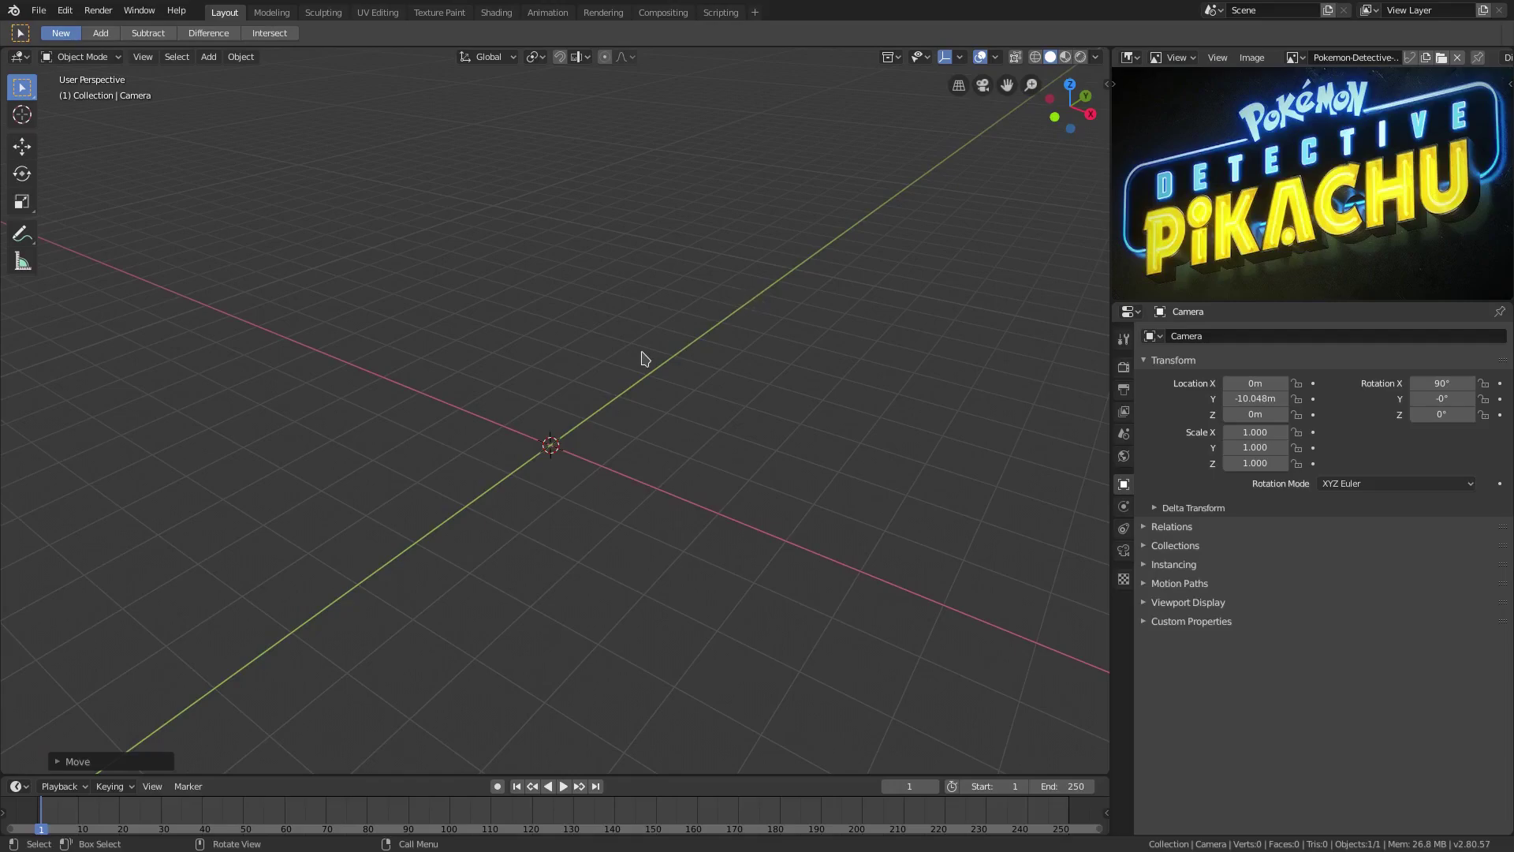
key(shift+a)
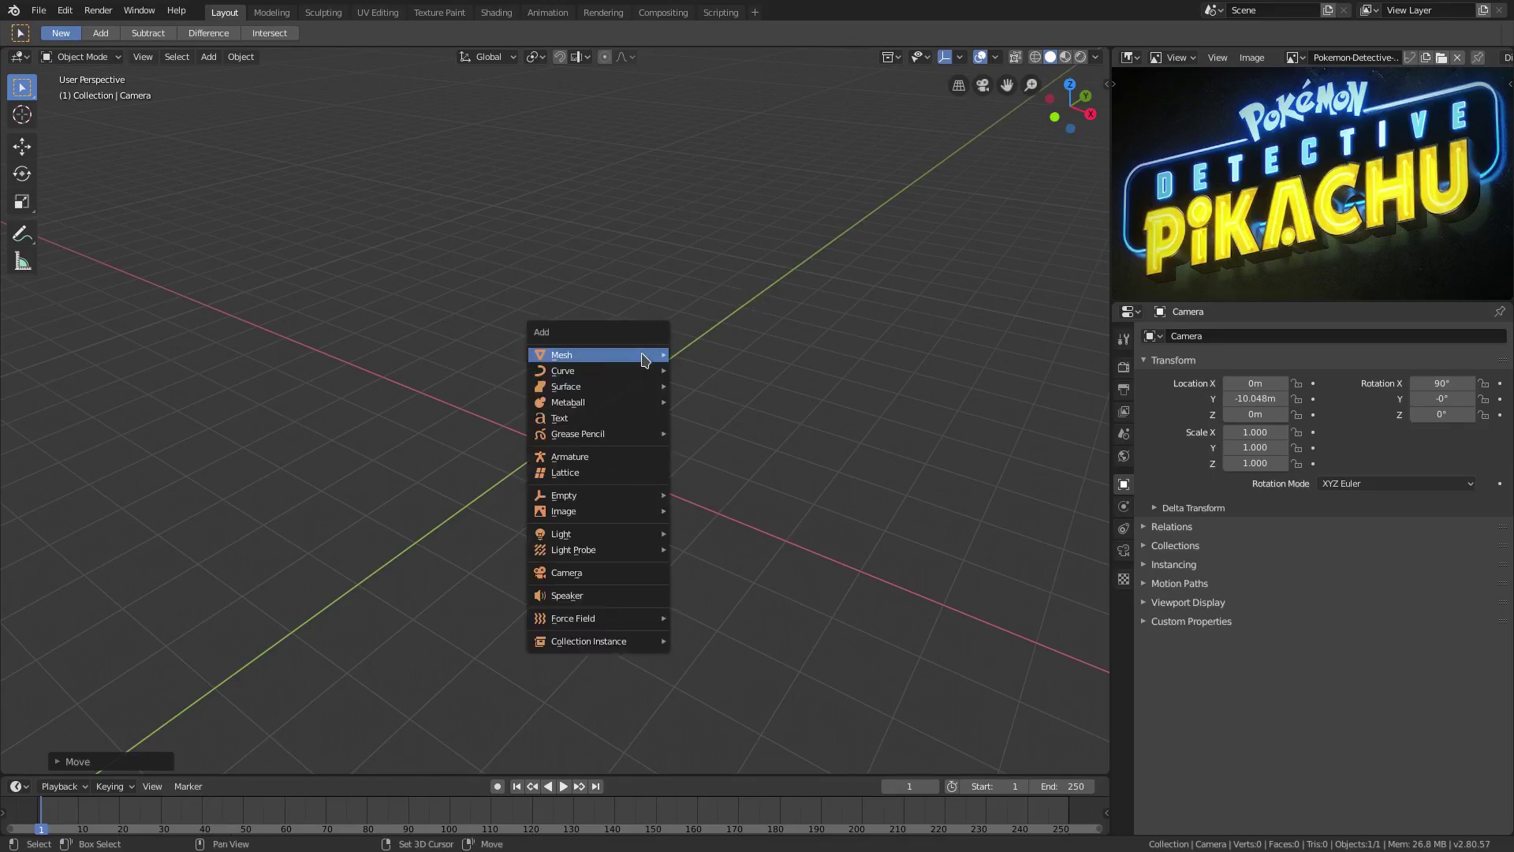
mouse_move(643, 360)
click(629, 419)
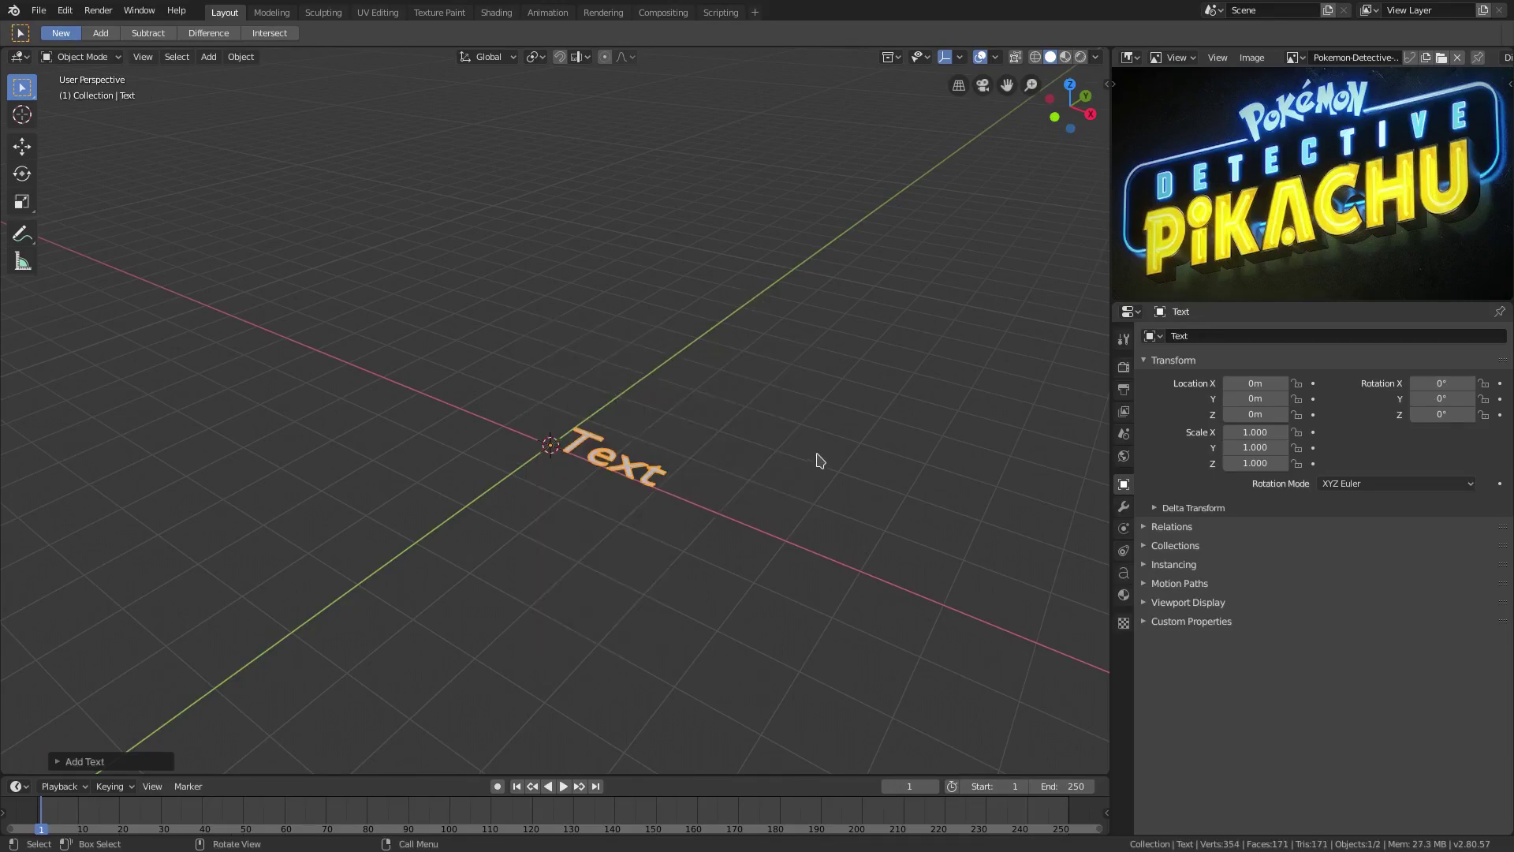
Replace the default wording of the text object with DETECTIVE in capital letters
middle_drag(815, 457, 772, 487)
scroll(790, 473, up, 1)
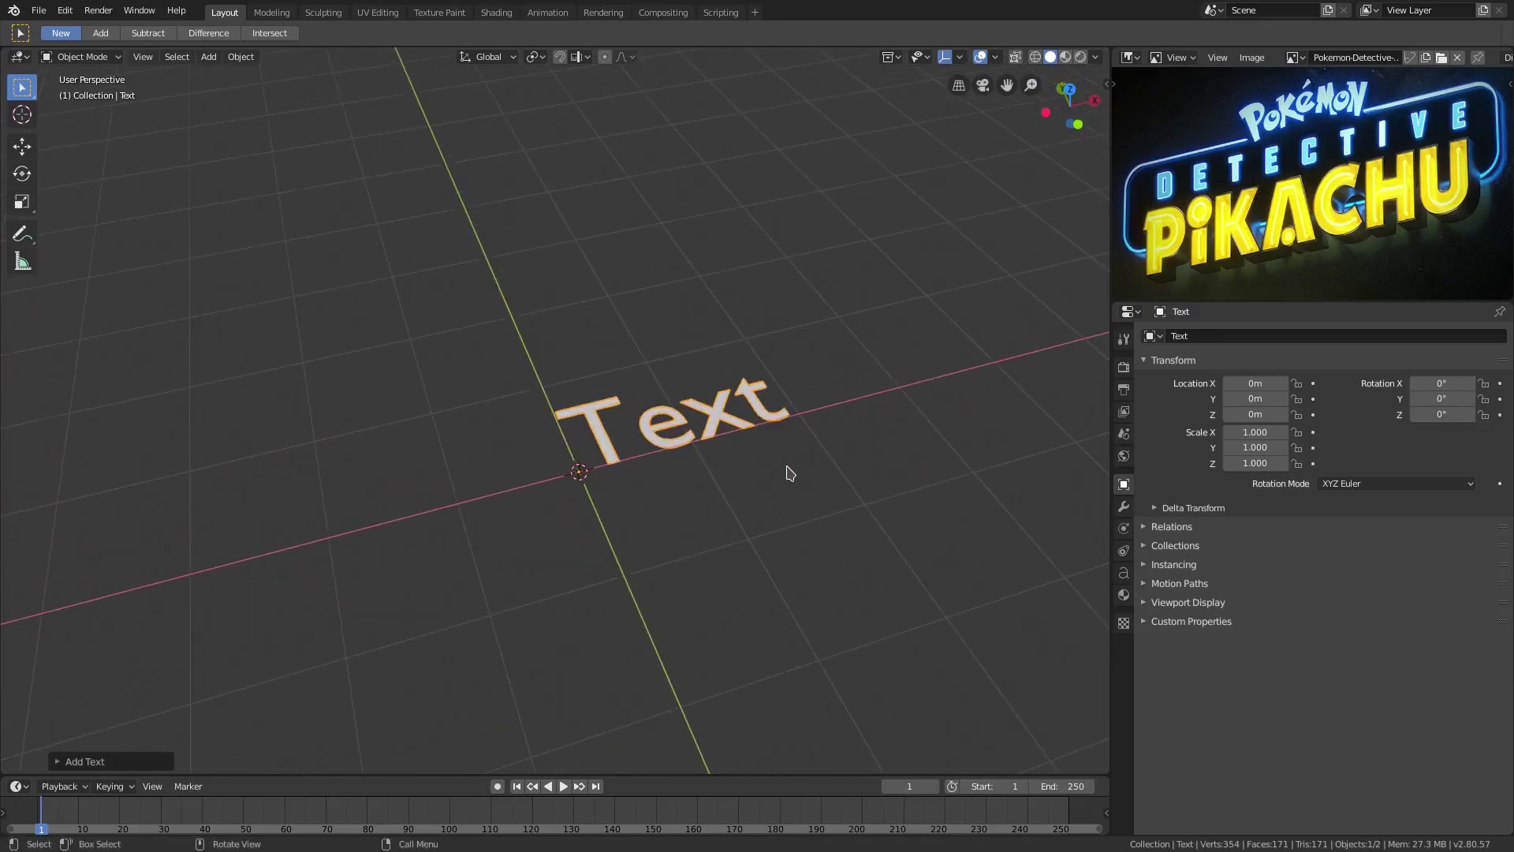
key(Tab)
key(BackSpace)
key(BackSpace)
key(BackSpace)
key(BackSpace)
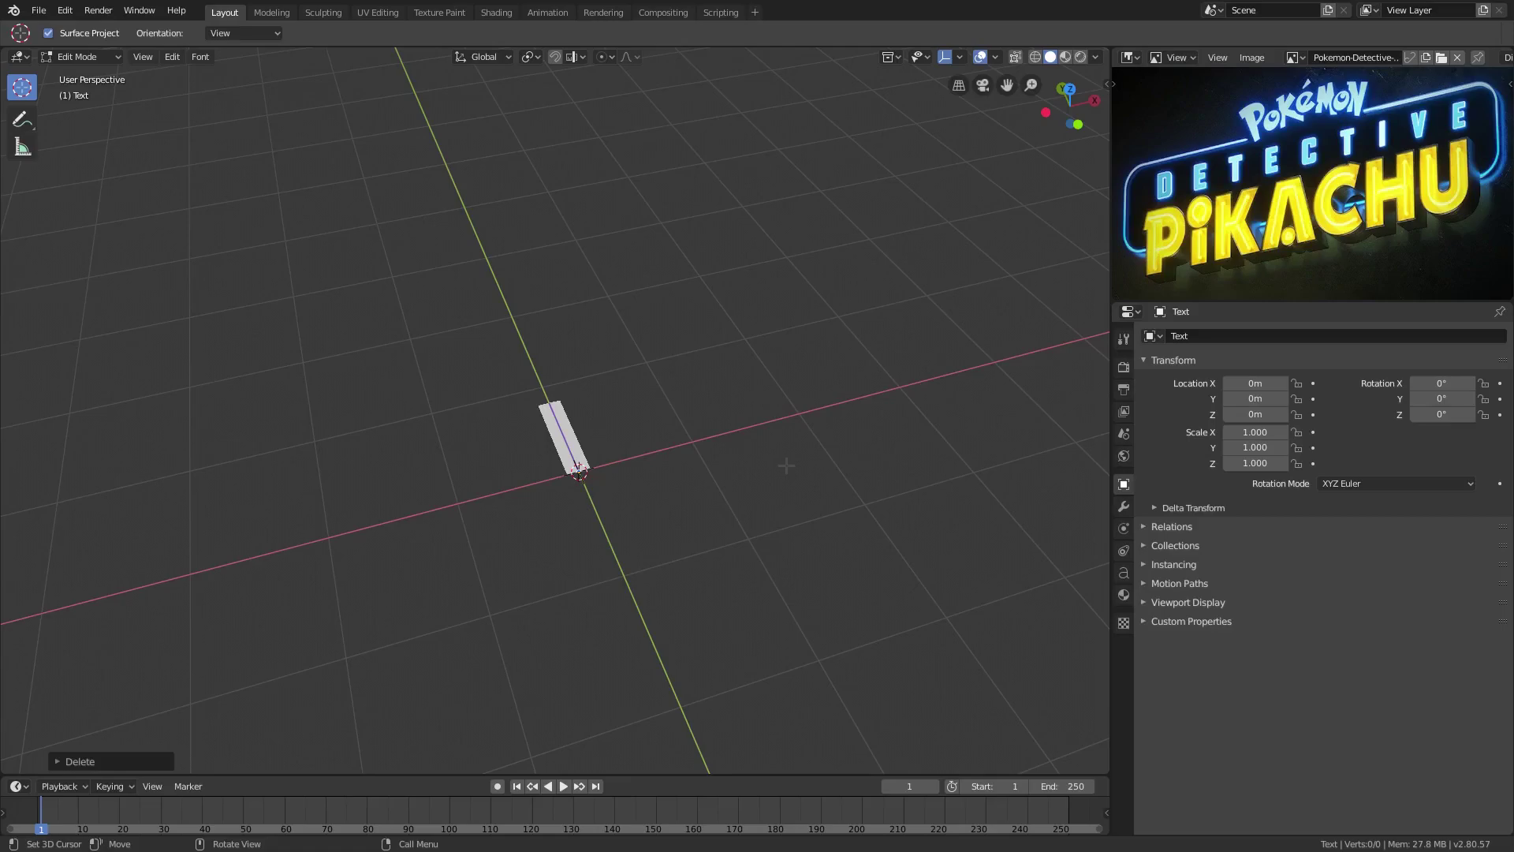
text(det)
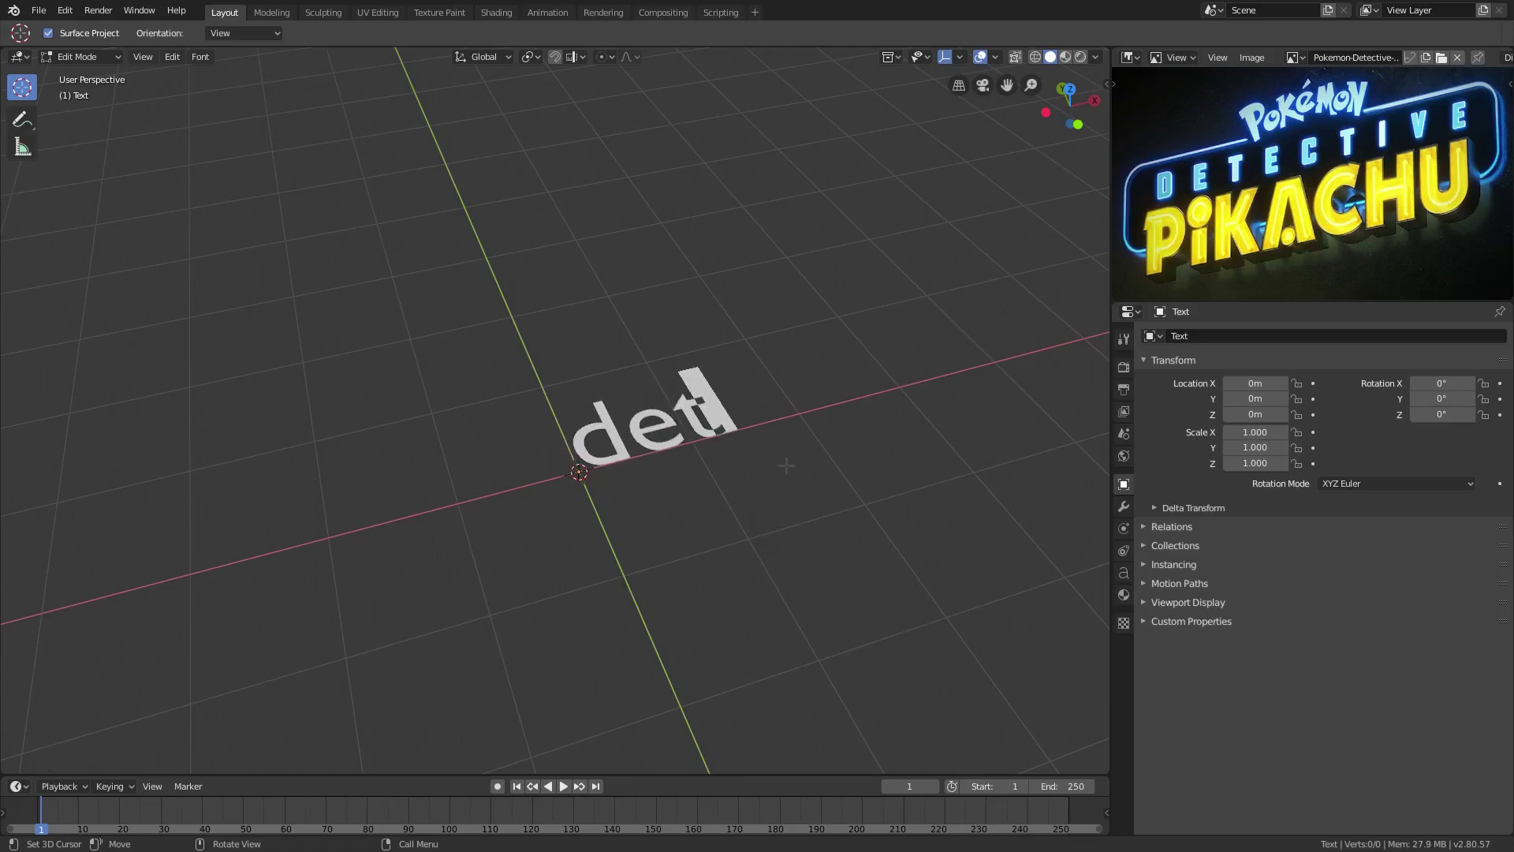
key(BackSpace)
key(BackSpace)
key(BackSpace)
text(DETECTIVE)
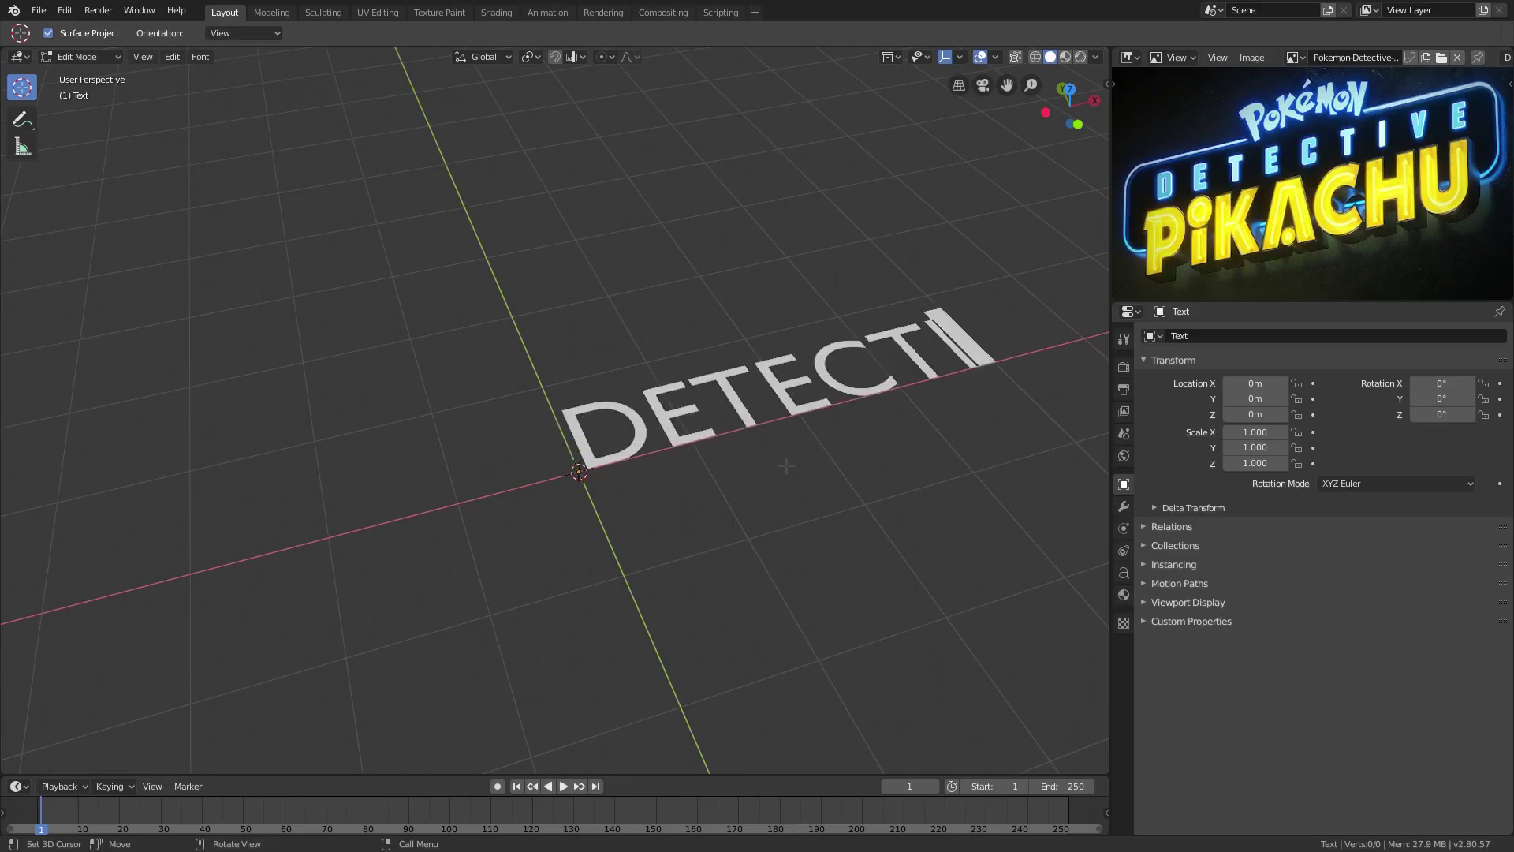
key(Tab)
key(Tab)
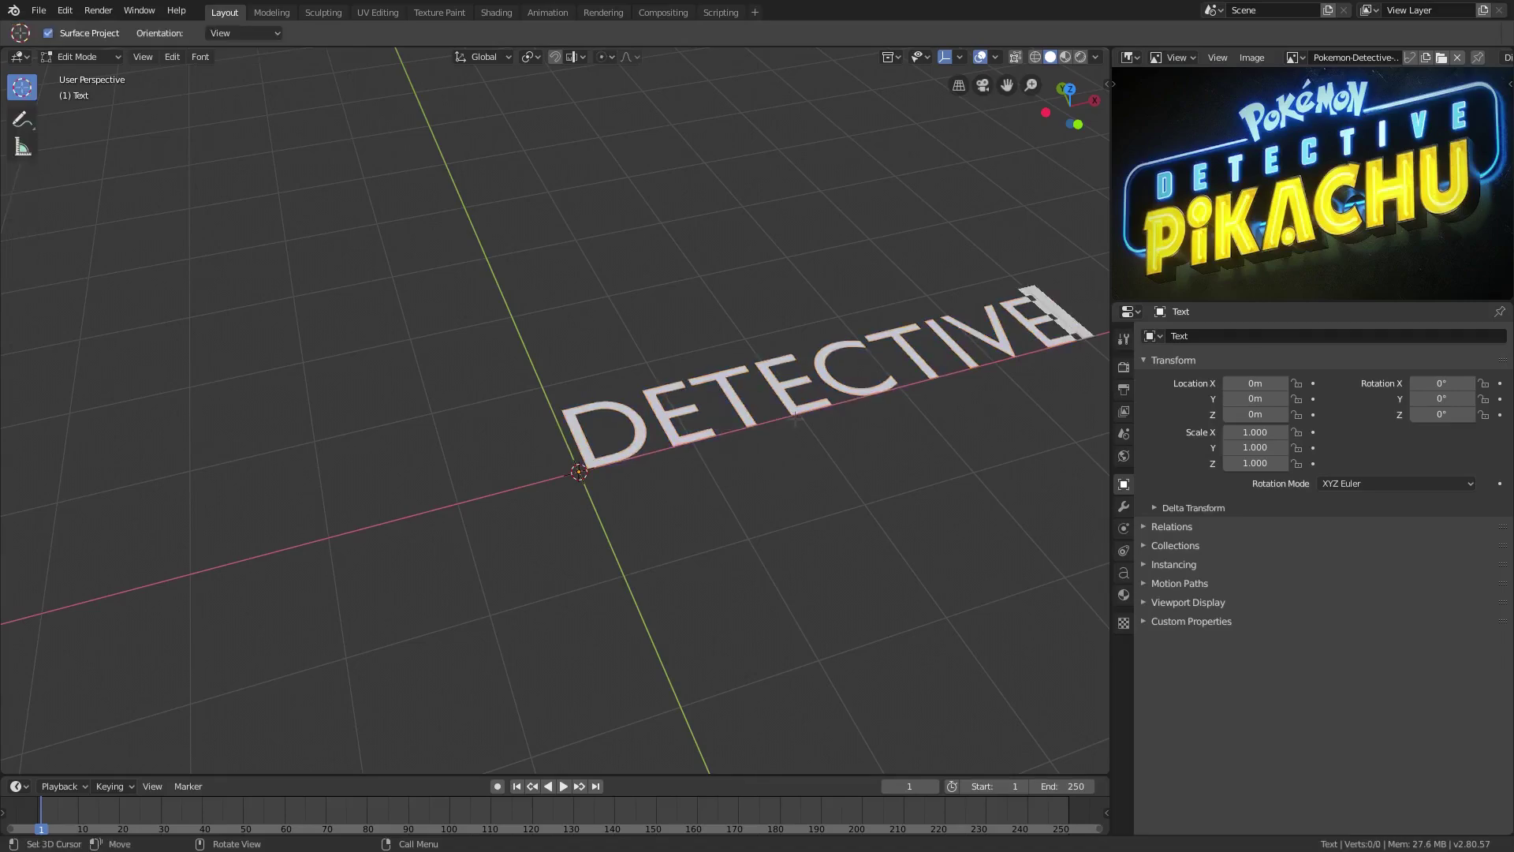
Remove the last two letters of the DETECTIVE text and re-enter them as VE
key(BackSpace)
key(BackSpace)
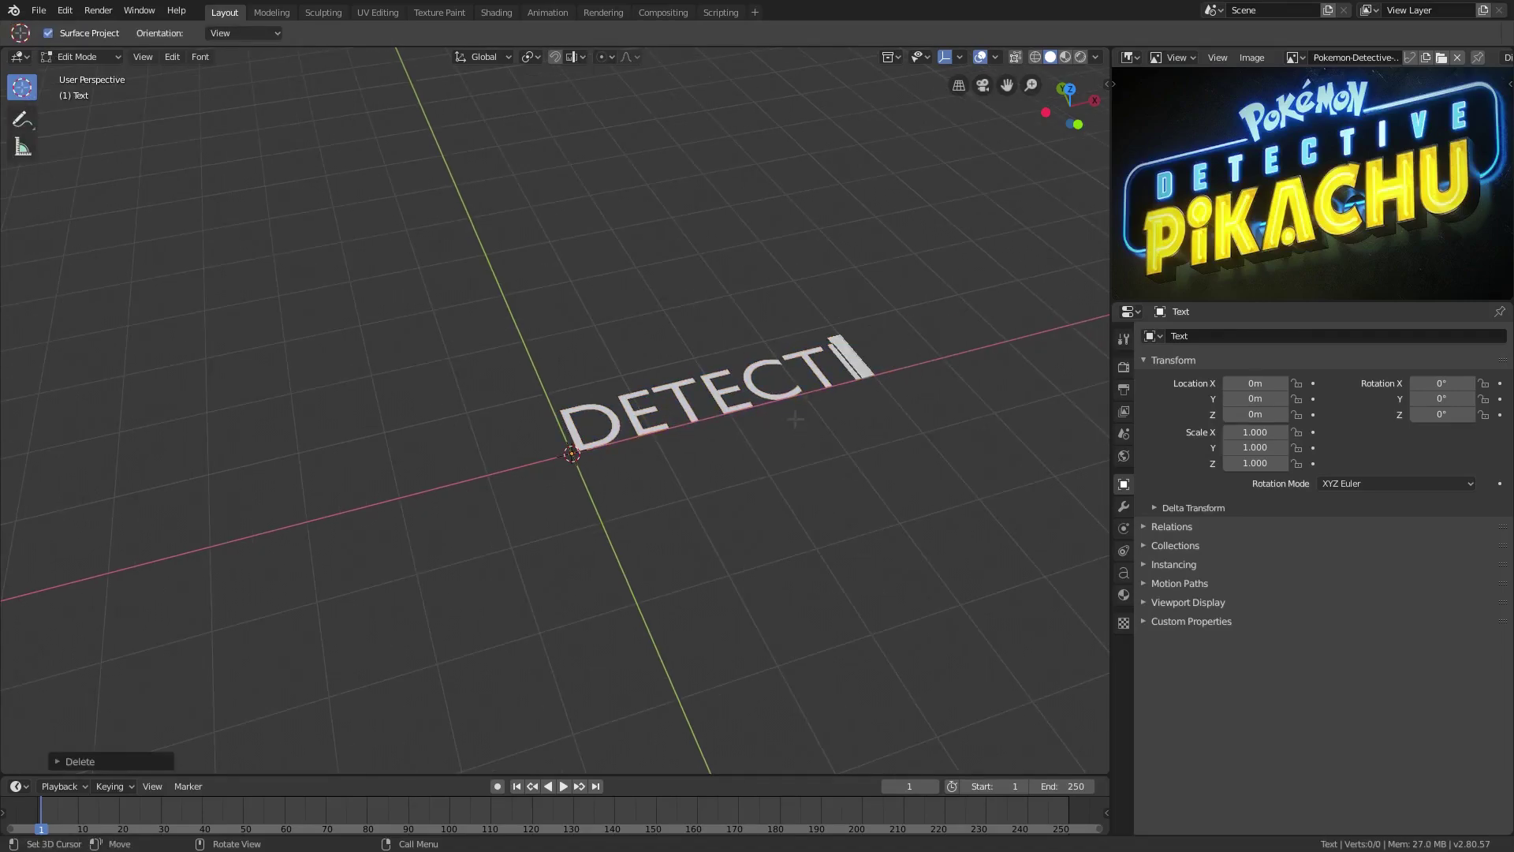
text(VE)
key(Tab)
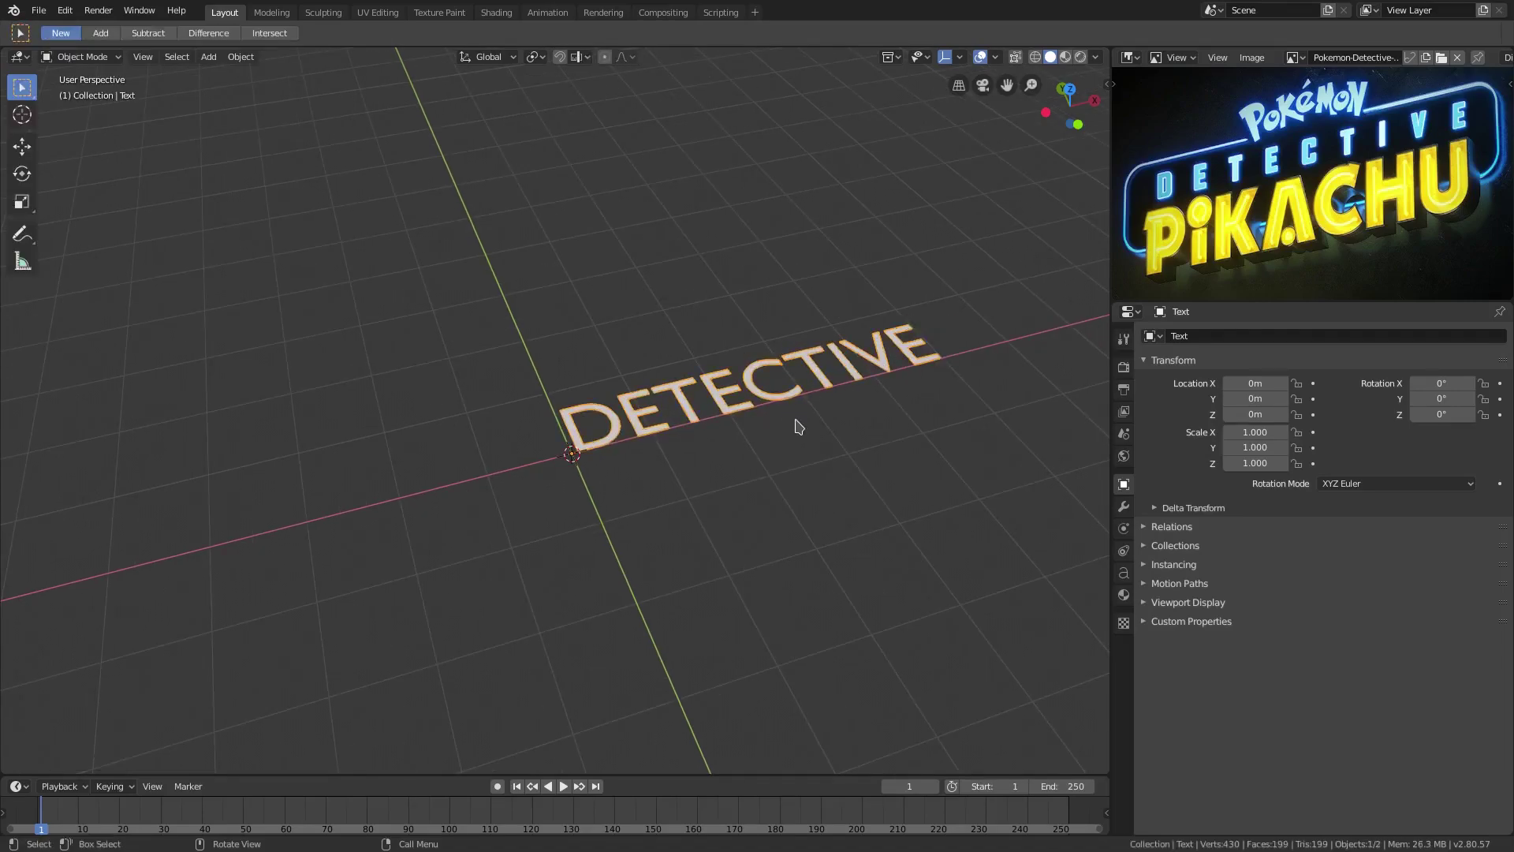
Load built titling bd.ttf from the Downloads folder as the text's regular font
click(1125, 575)
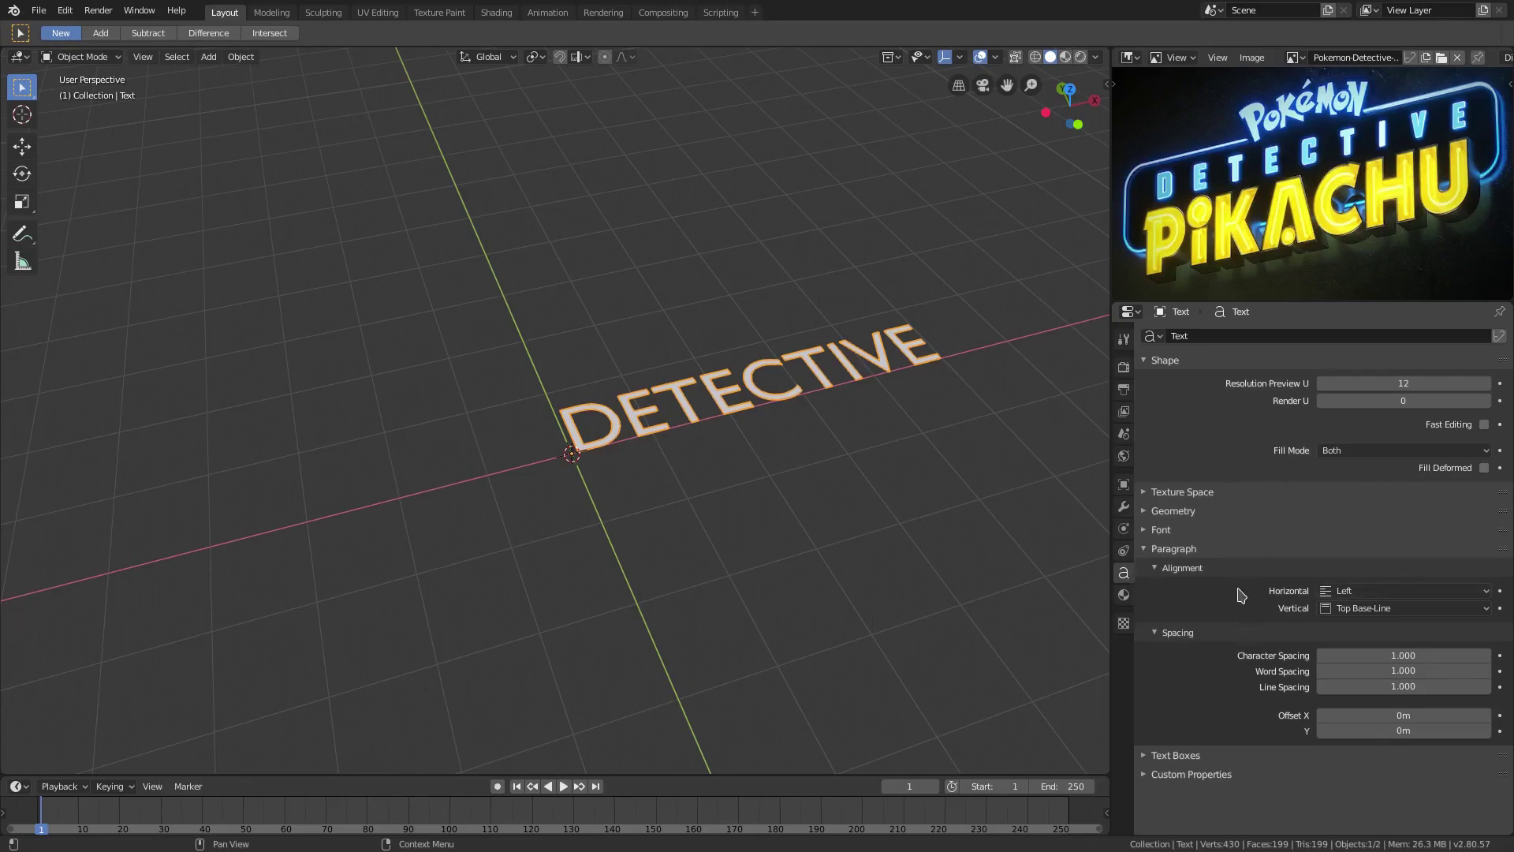
click(1161, 529)
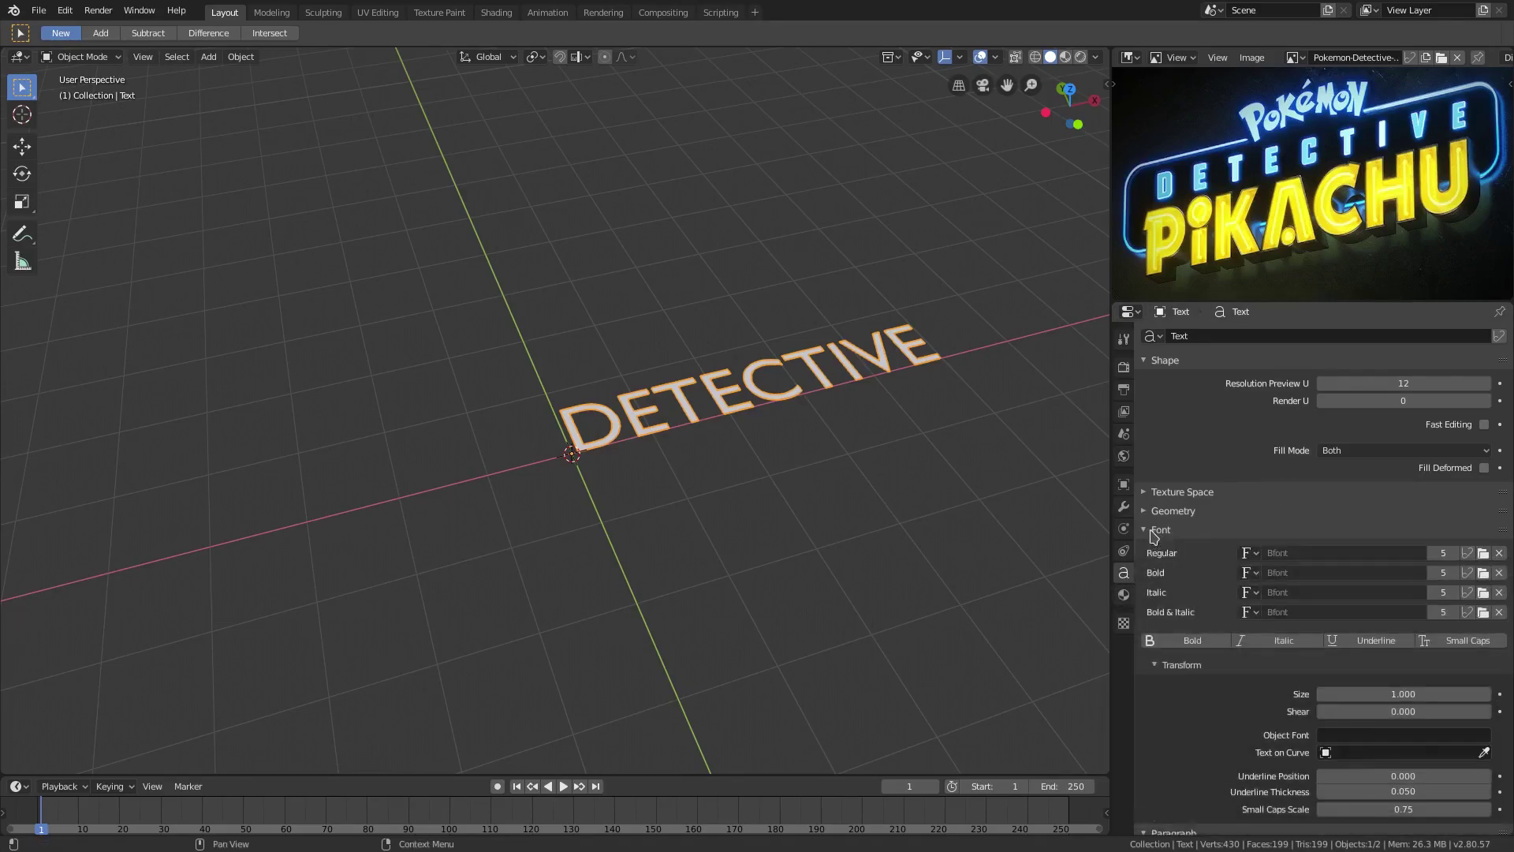
click(1487, 564)
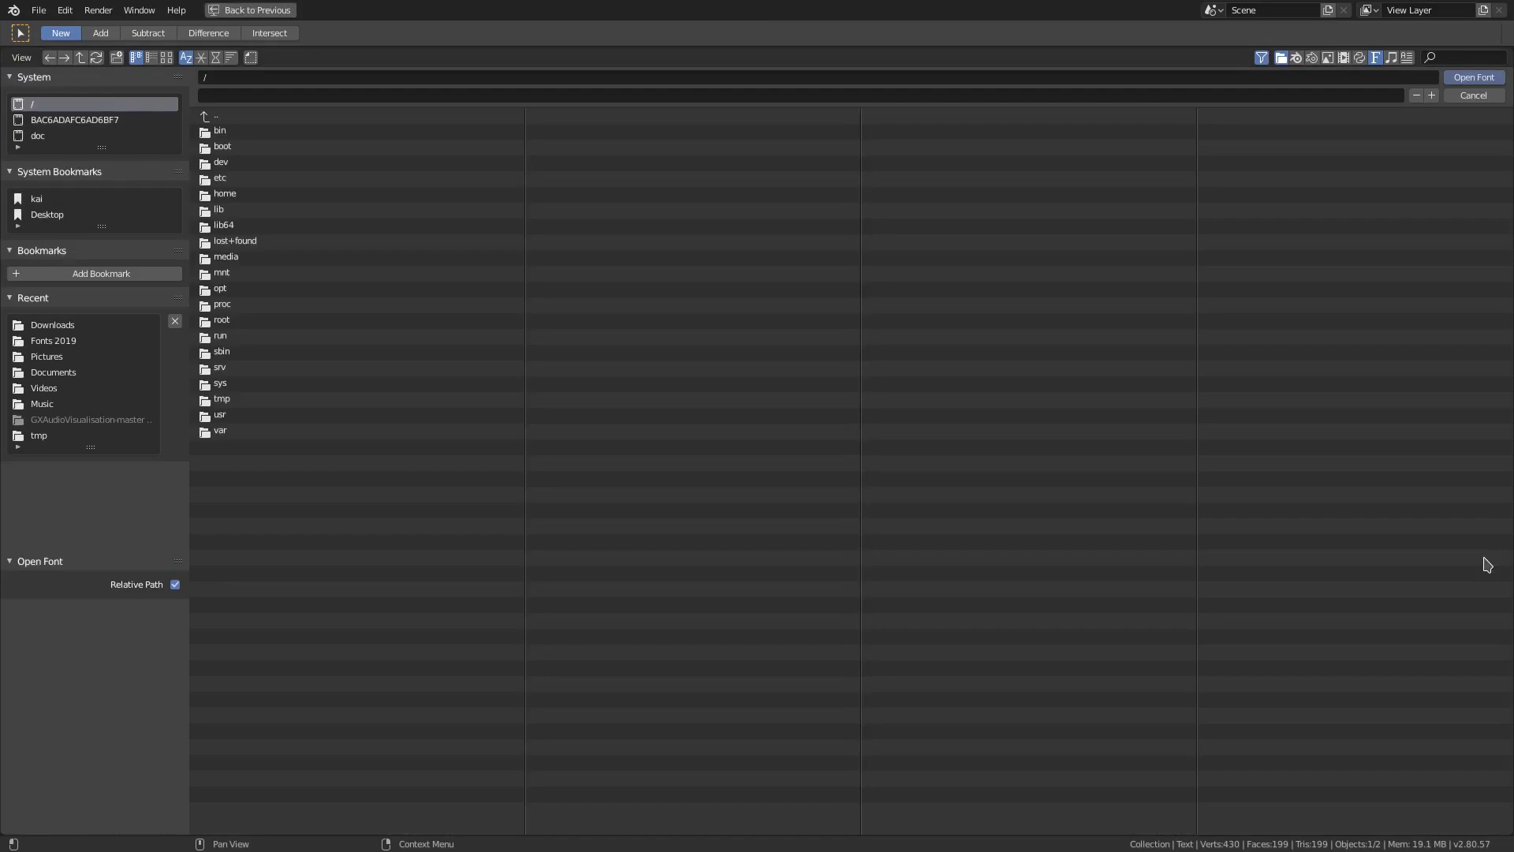
click(63, 326)
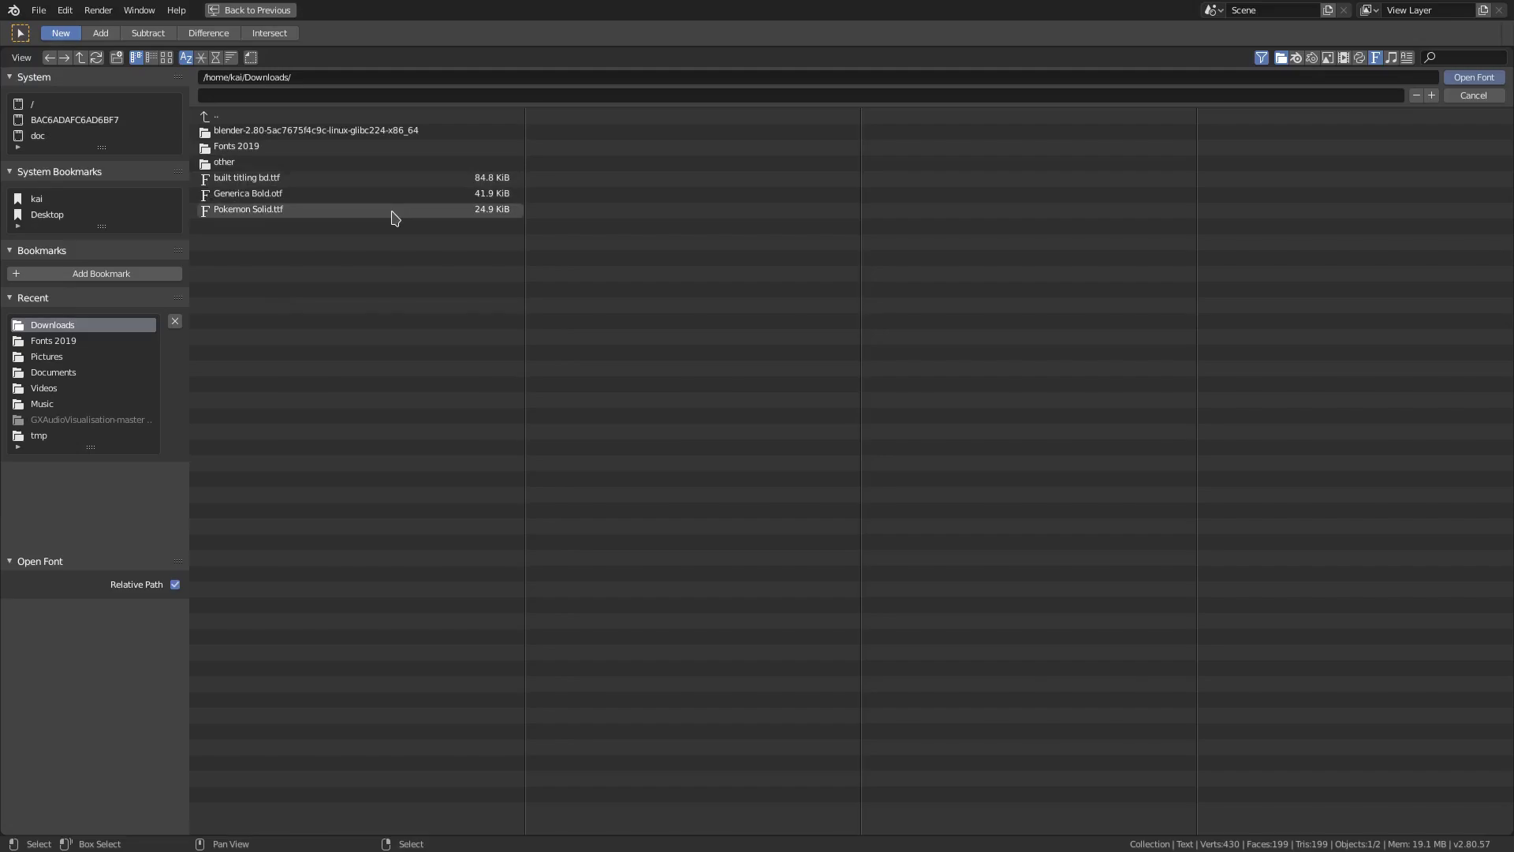
click(315, 178)
click(1472, 78)
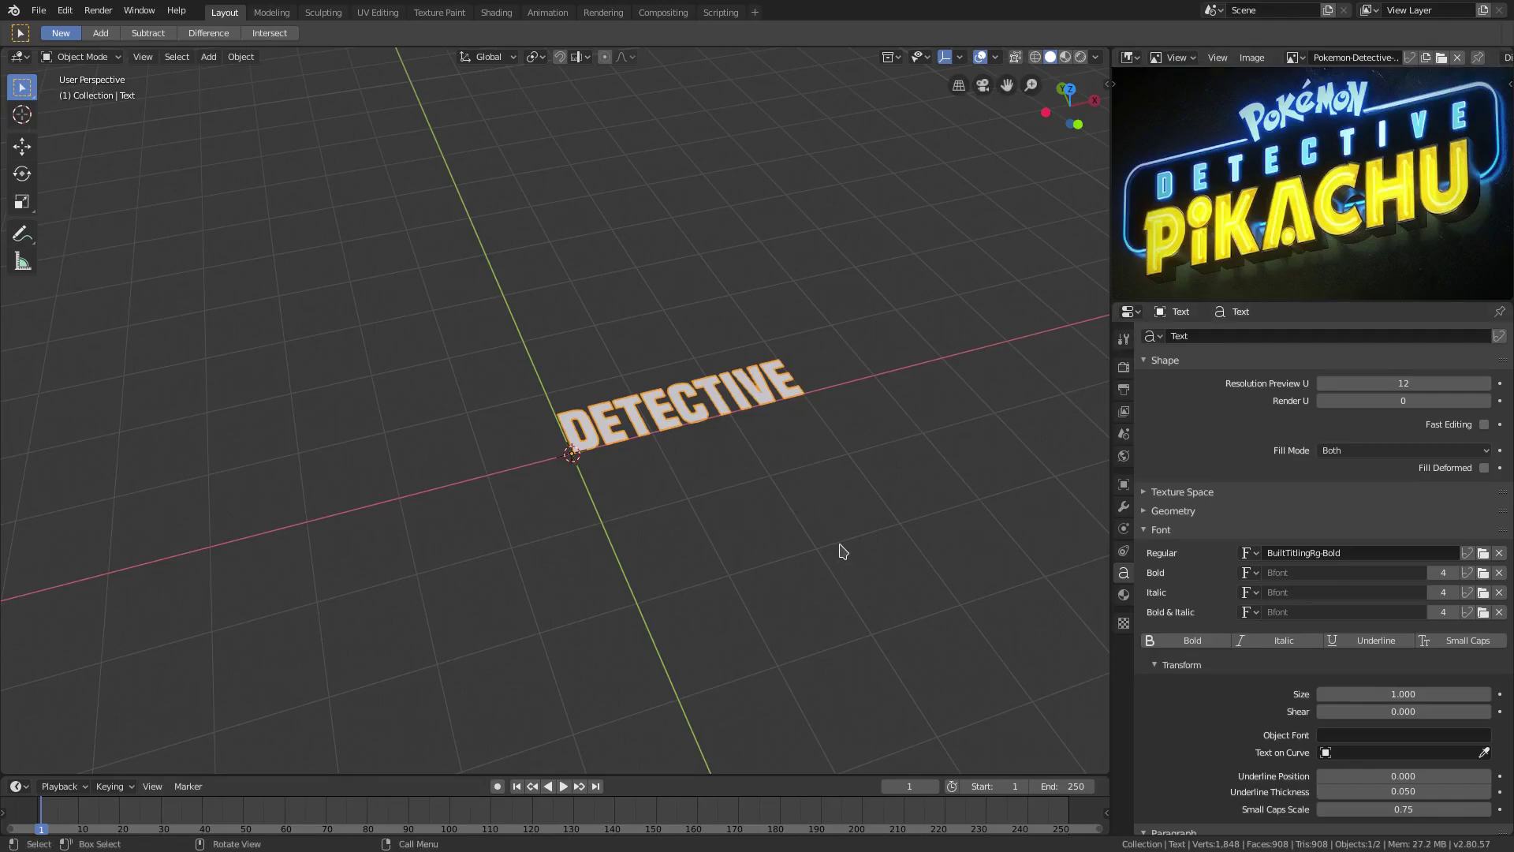
Increase the character spacing of the DETECTIVE text to 1.200
scroll(883, 512, up, 1)
ctrl+scroll(898, 497, up, 1)
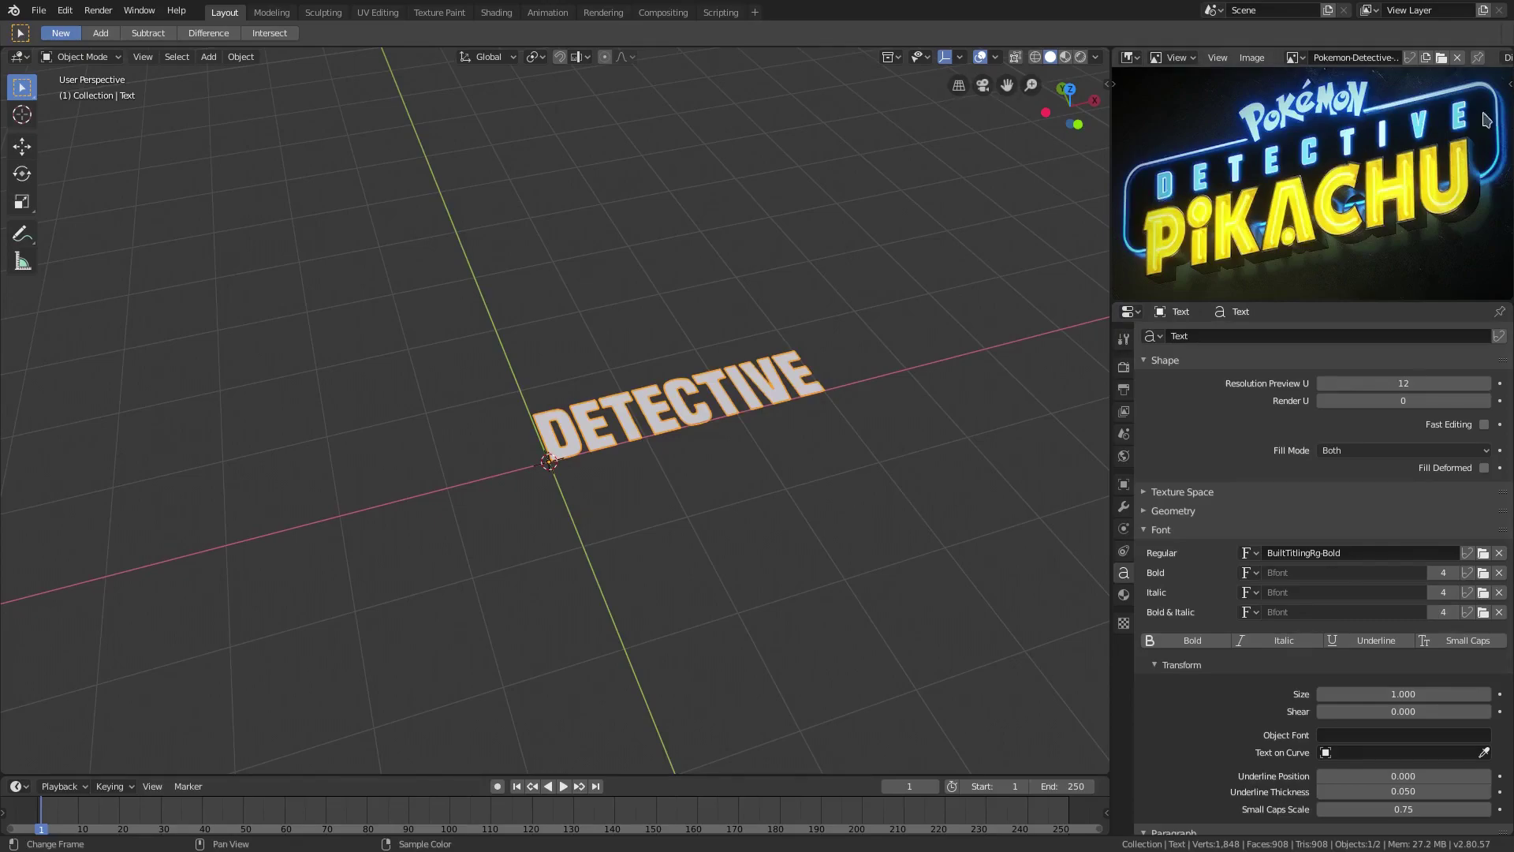
scroll(1420, 639, down, 7)
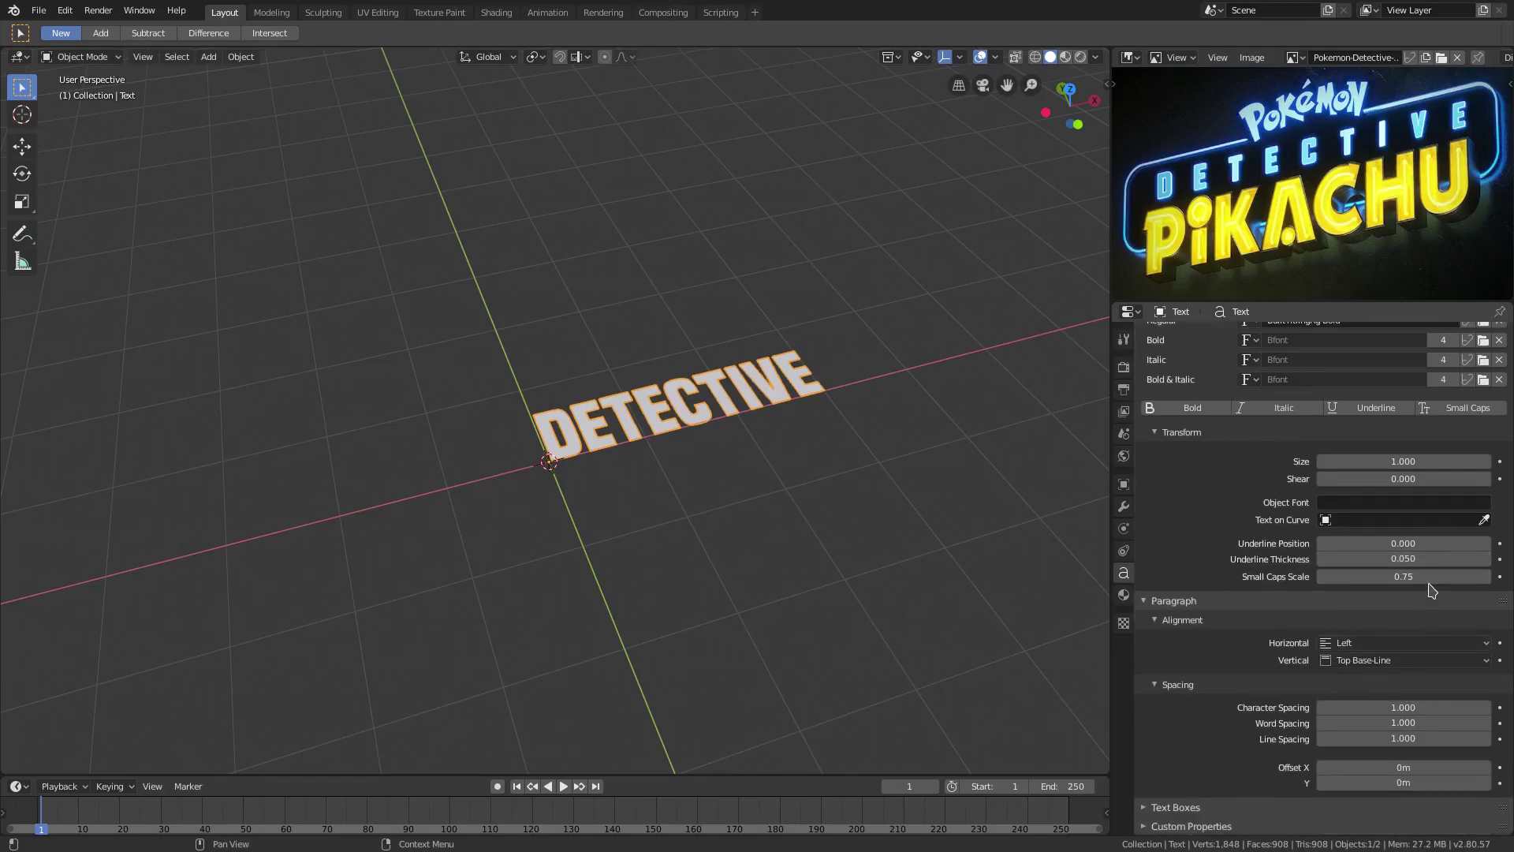
click(1486, 708)
Increase the character spacing of the DETECTIVE text to 2.000
click(1486, 708)
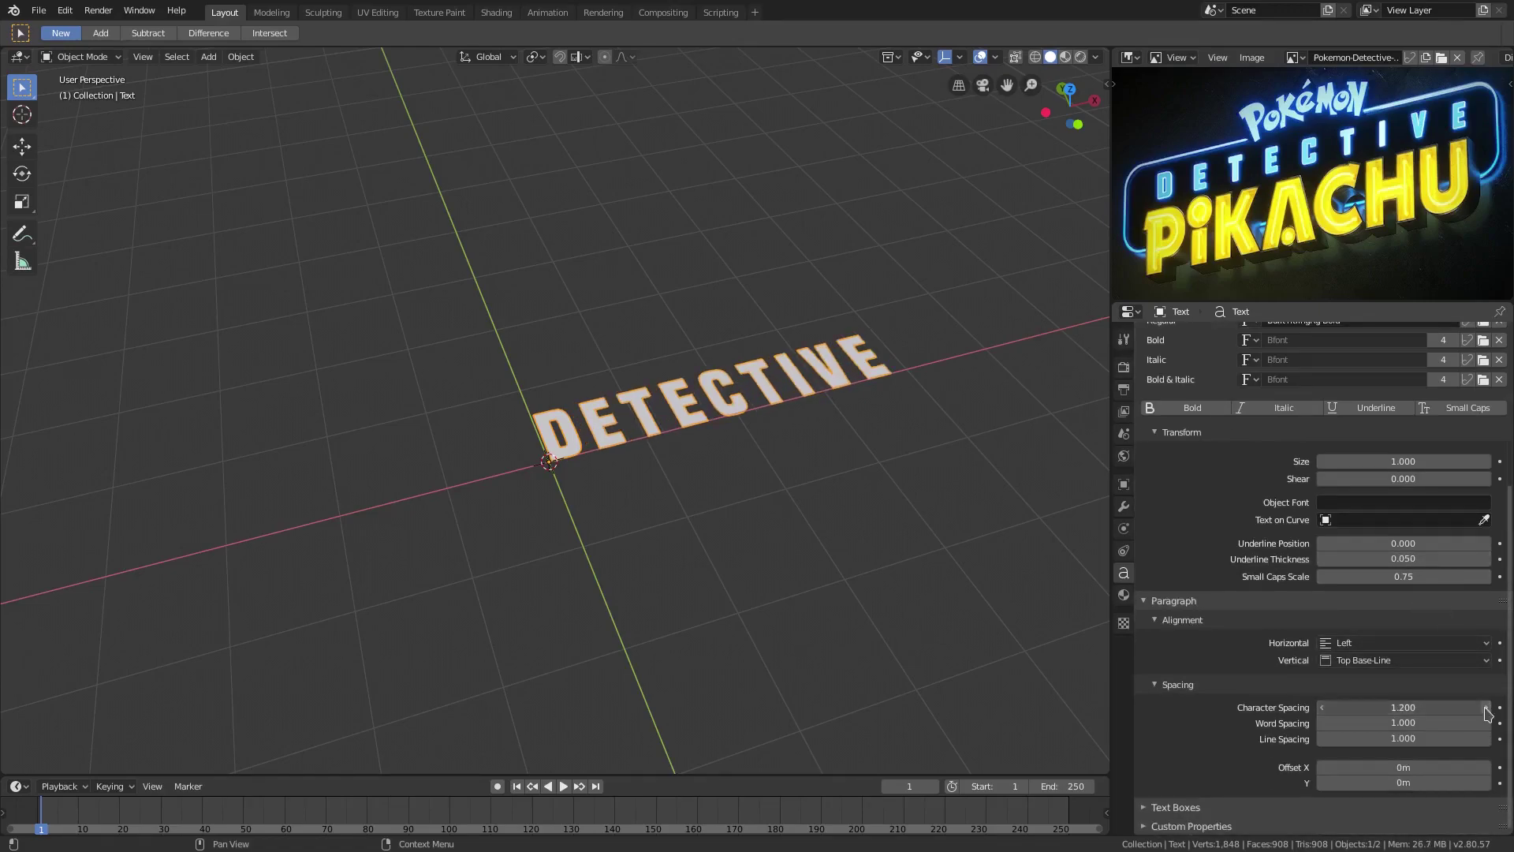
click(1486, 708)
click(1486, 708)
click(1486, 708)
click(1486, 707)
click(1486, 707)
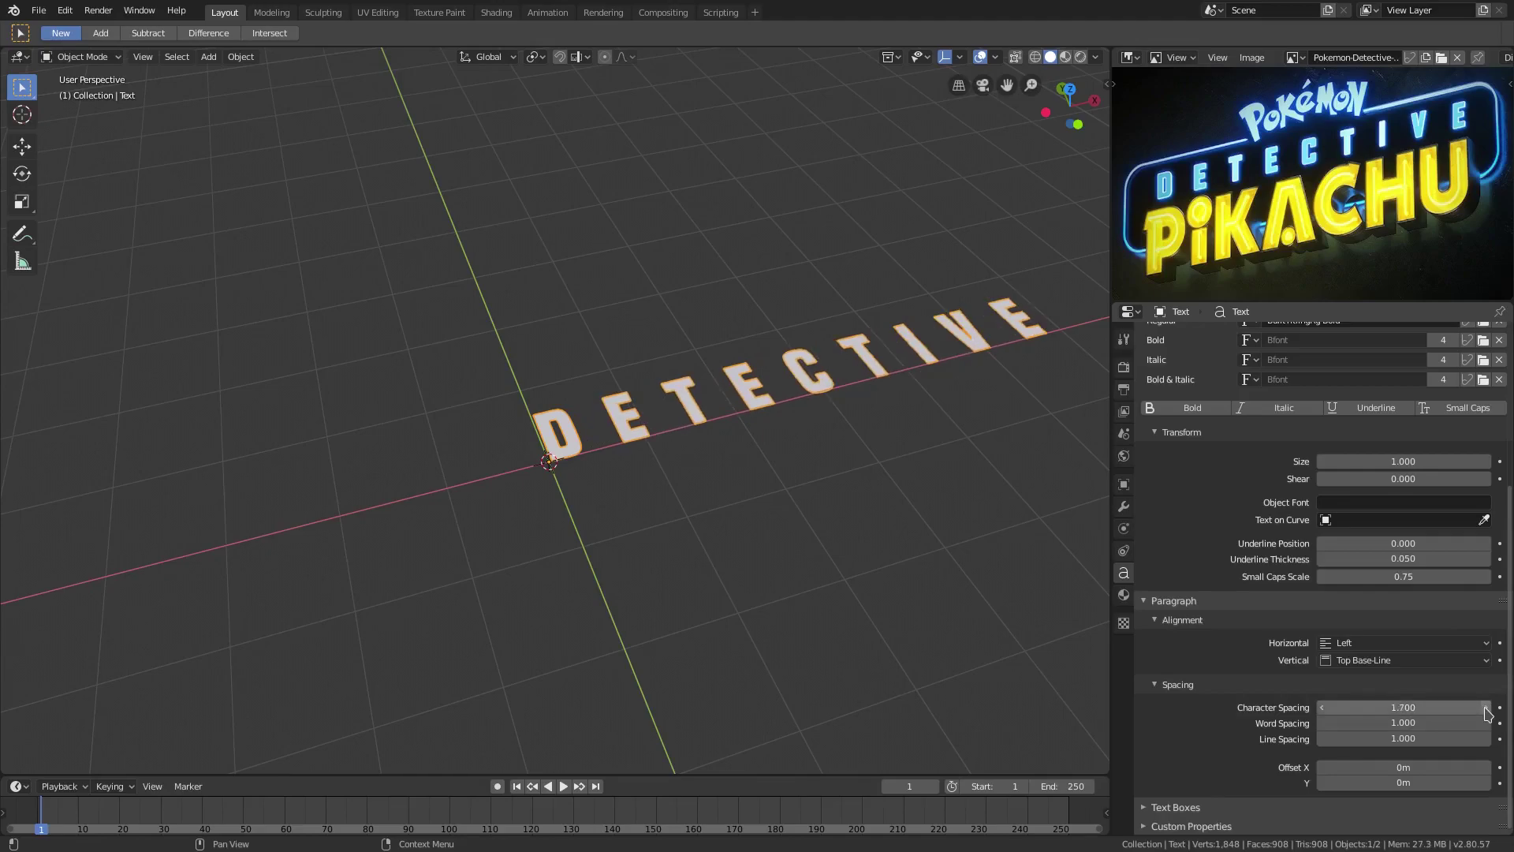
click(1486, 707)
click(1486, 708)
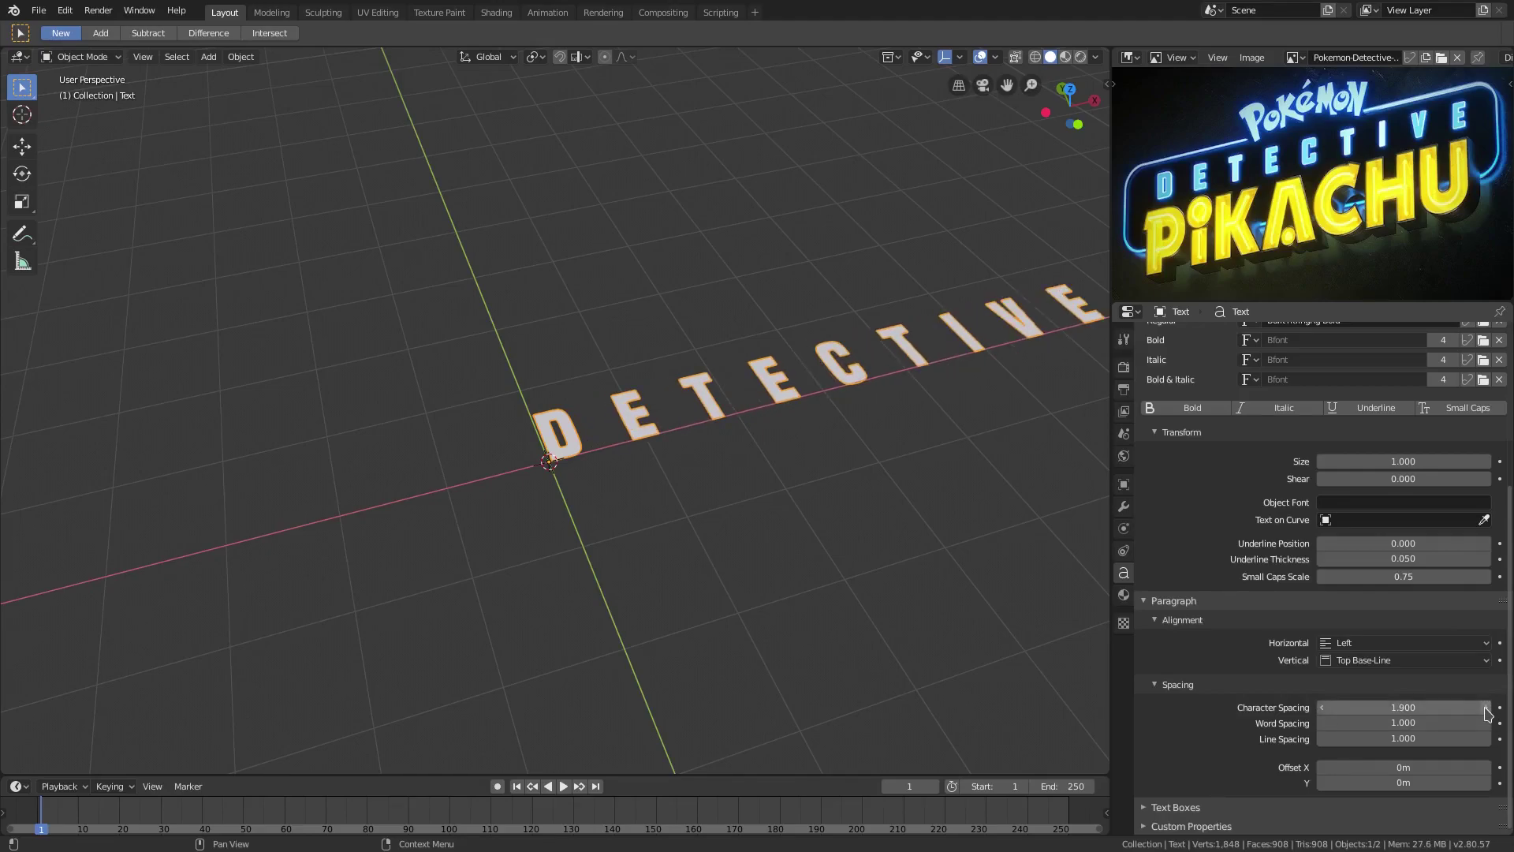
click(1487, 708)
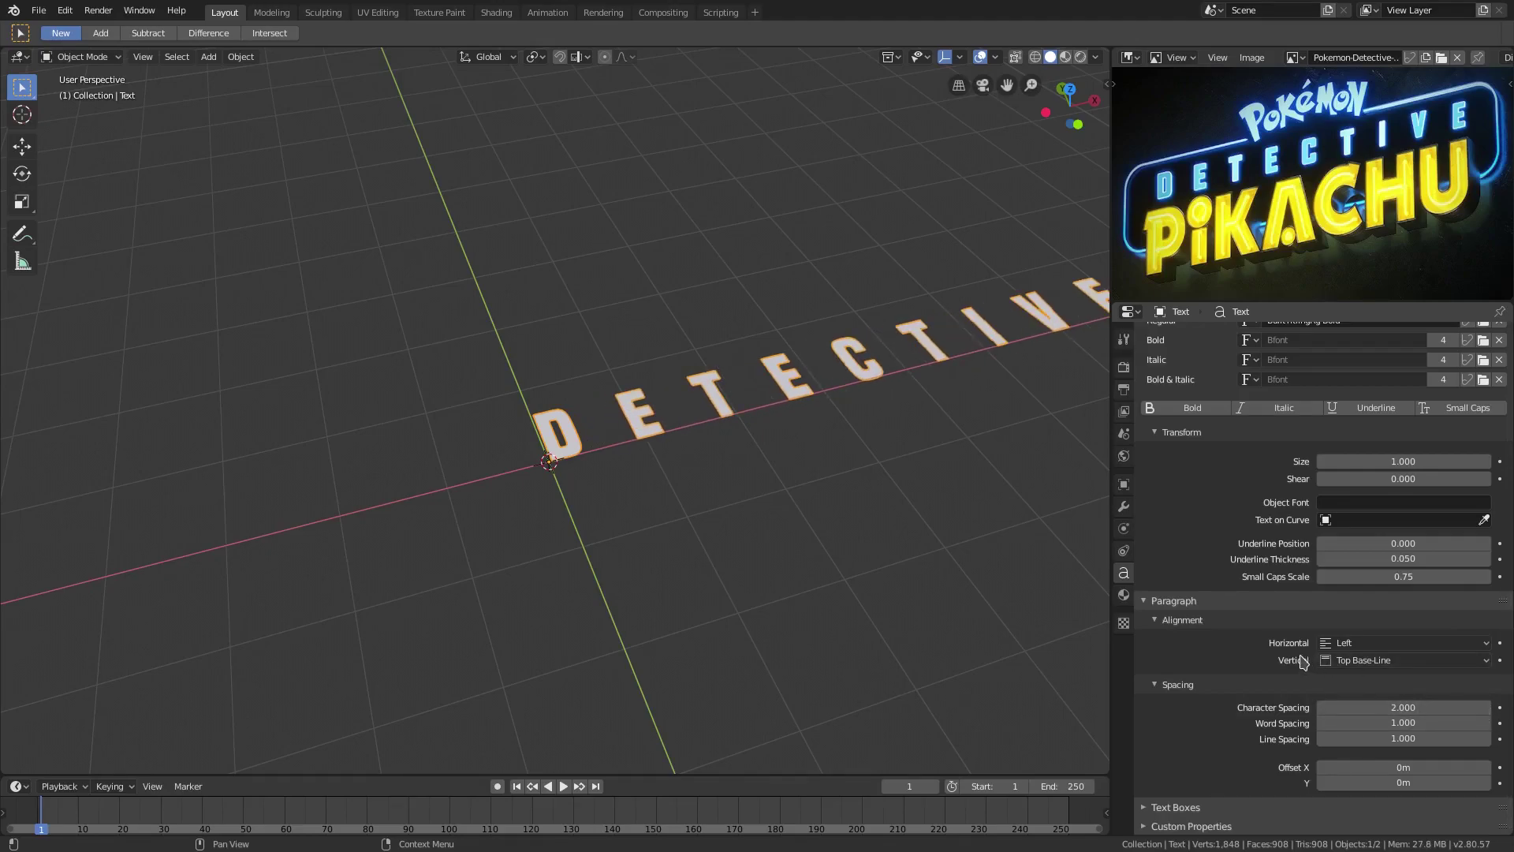
Give the DETECTIVE text thickness with an extrude of 0.05 m in its geometry settings
scroll(810, 598, down, 3)
middle_drag(810, 599, 748, 481)
scroll(594, 359, up, 2)
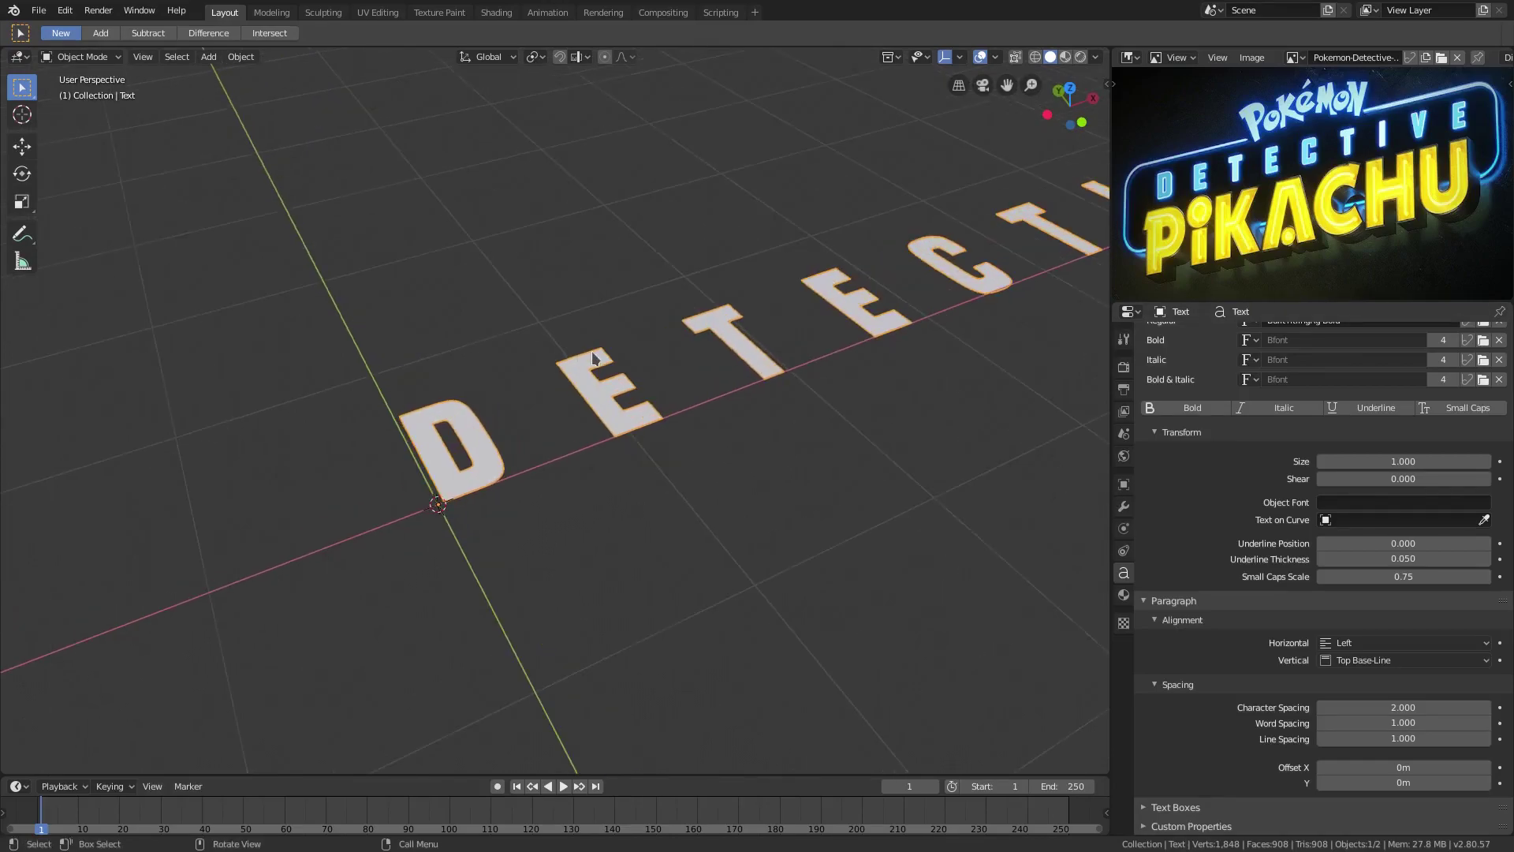
scroll(1276, 557, up, 5)
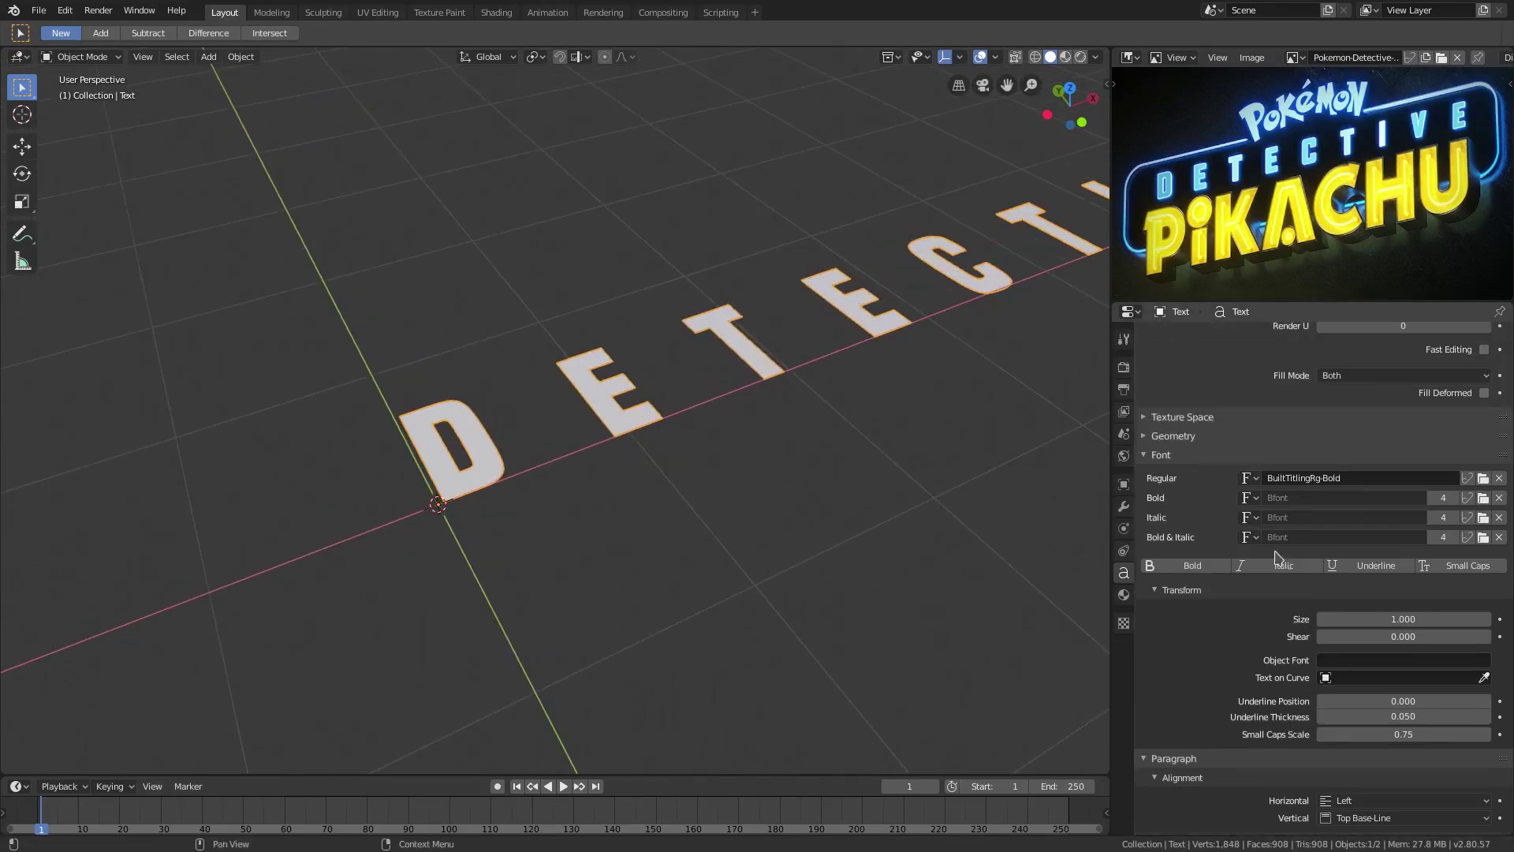
scroll(1253, 632, up, 3)
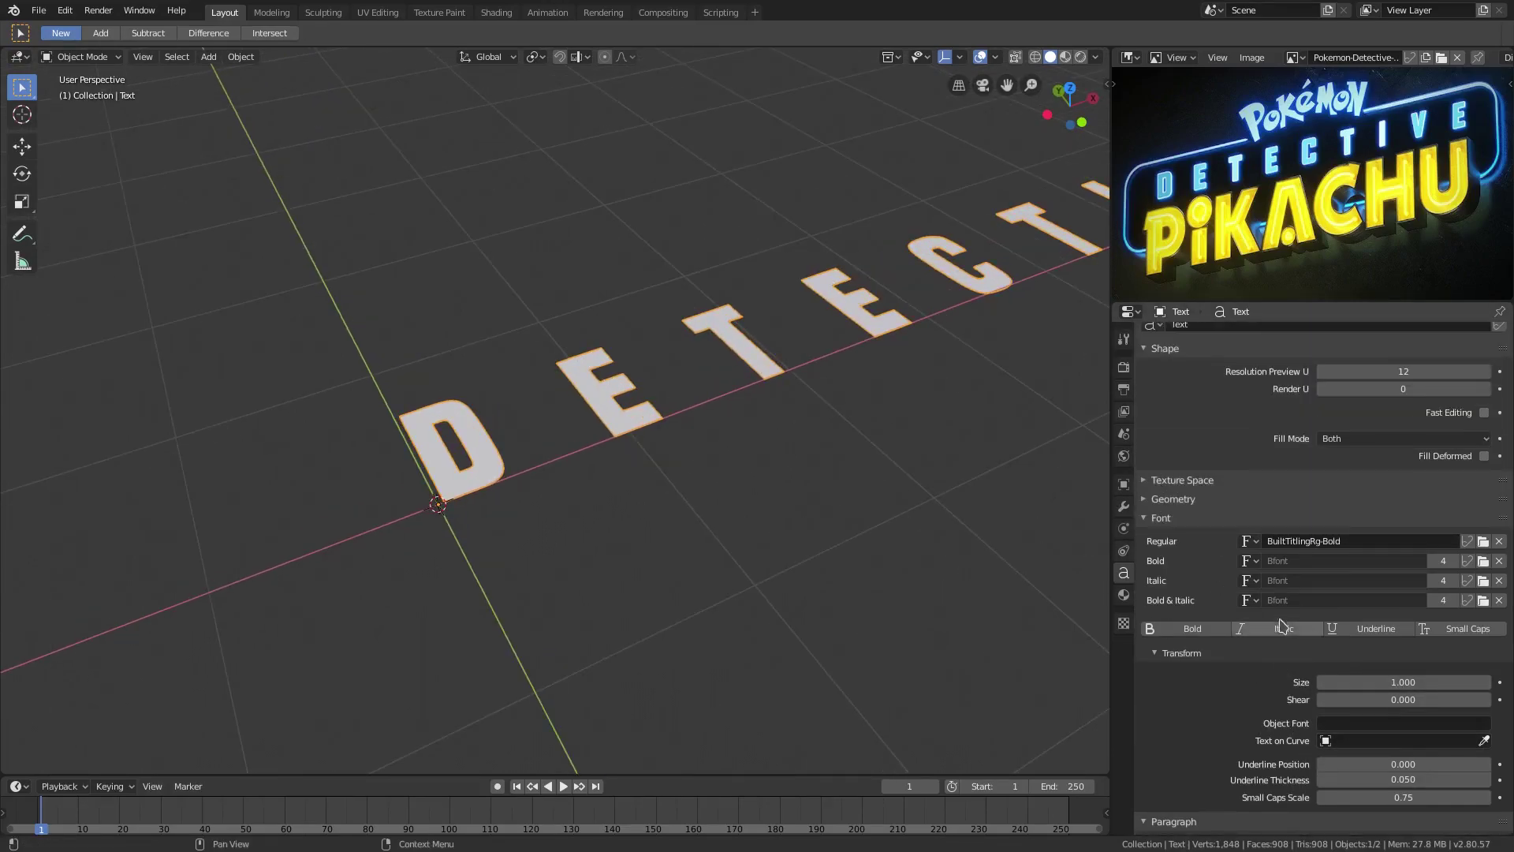
click(1158, 513)
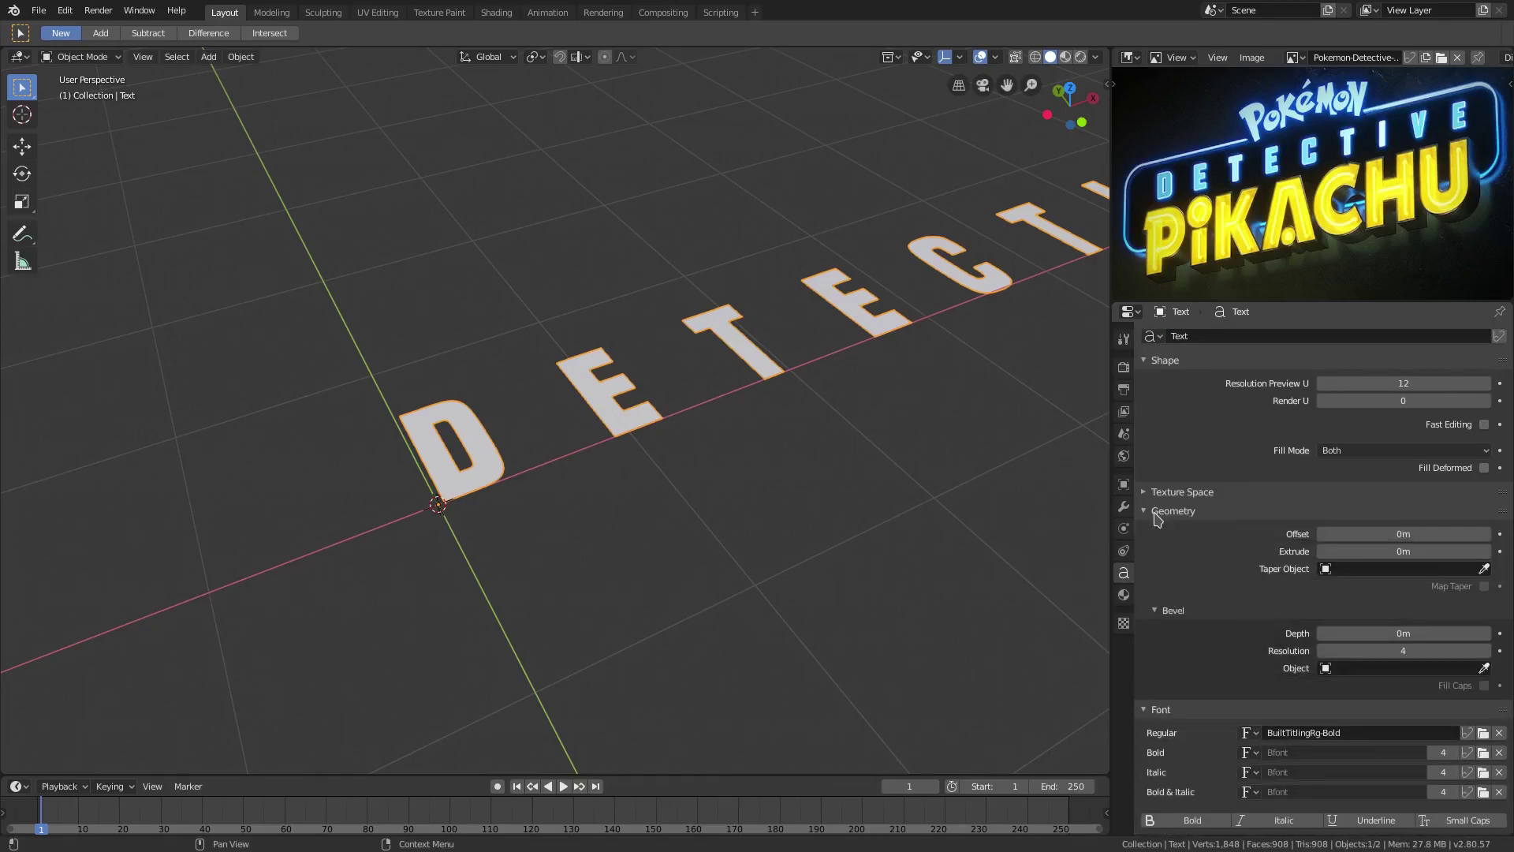
drag(1395, 552, 1436, 552)
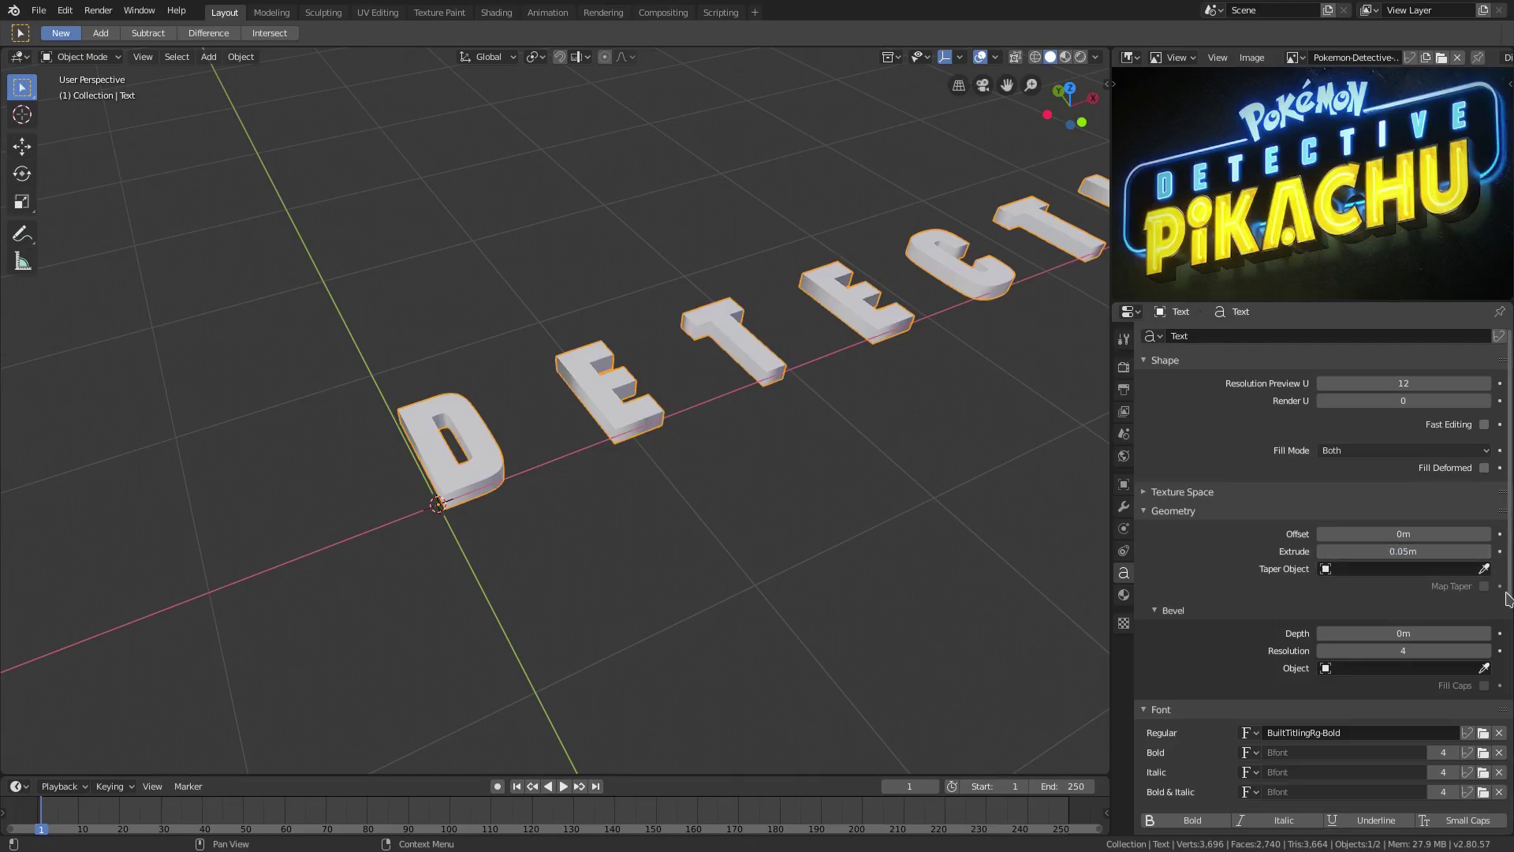
click(1400, 551)
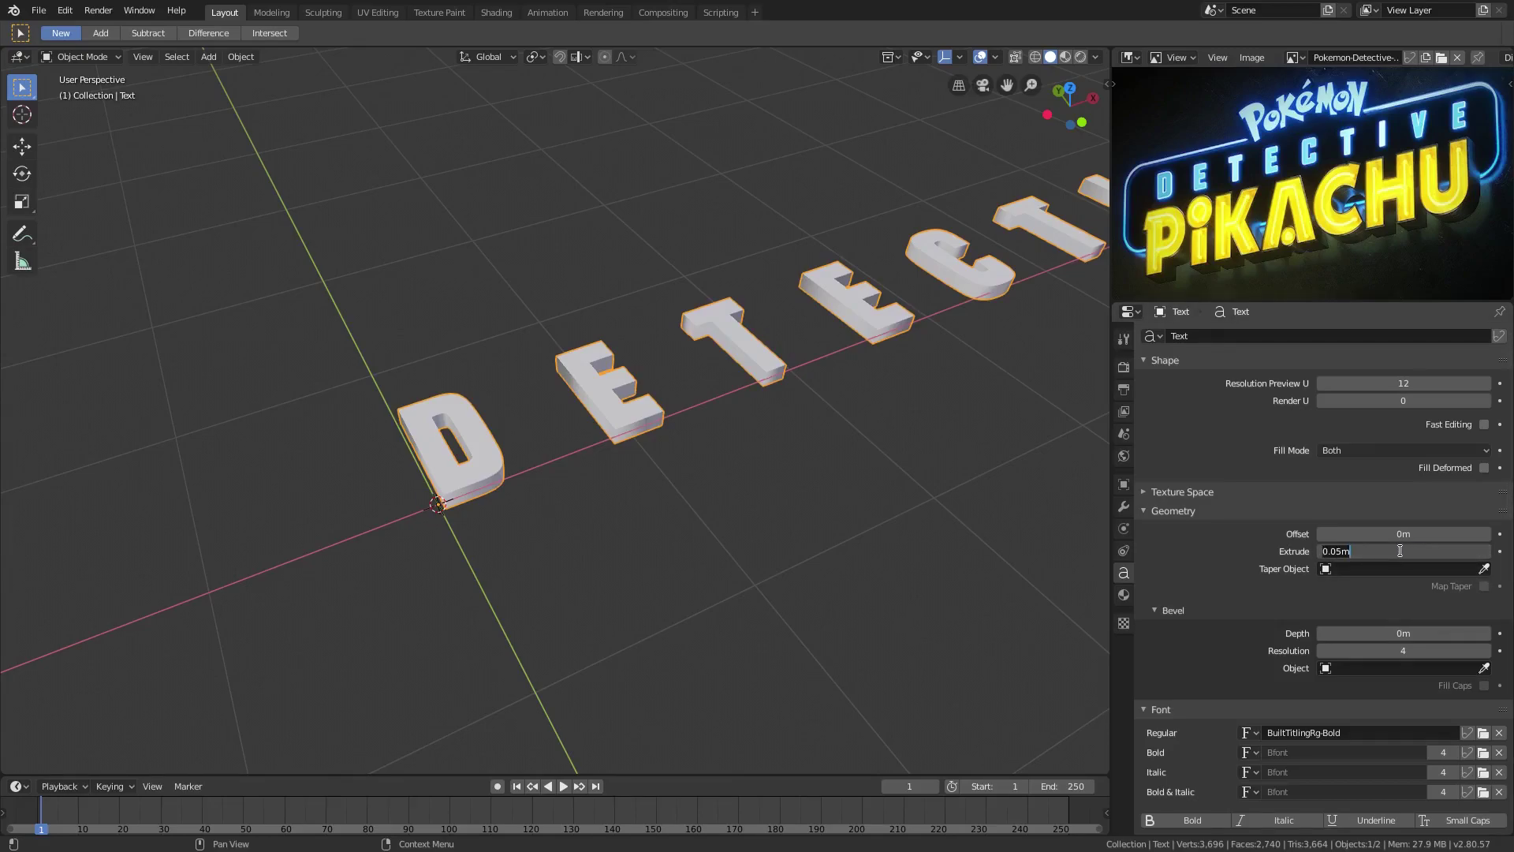
key(Return)
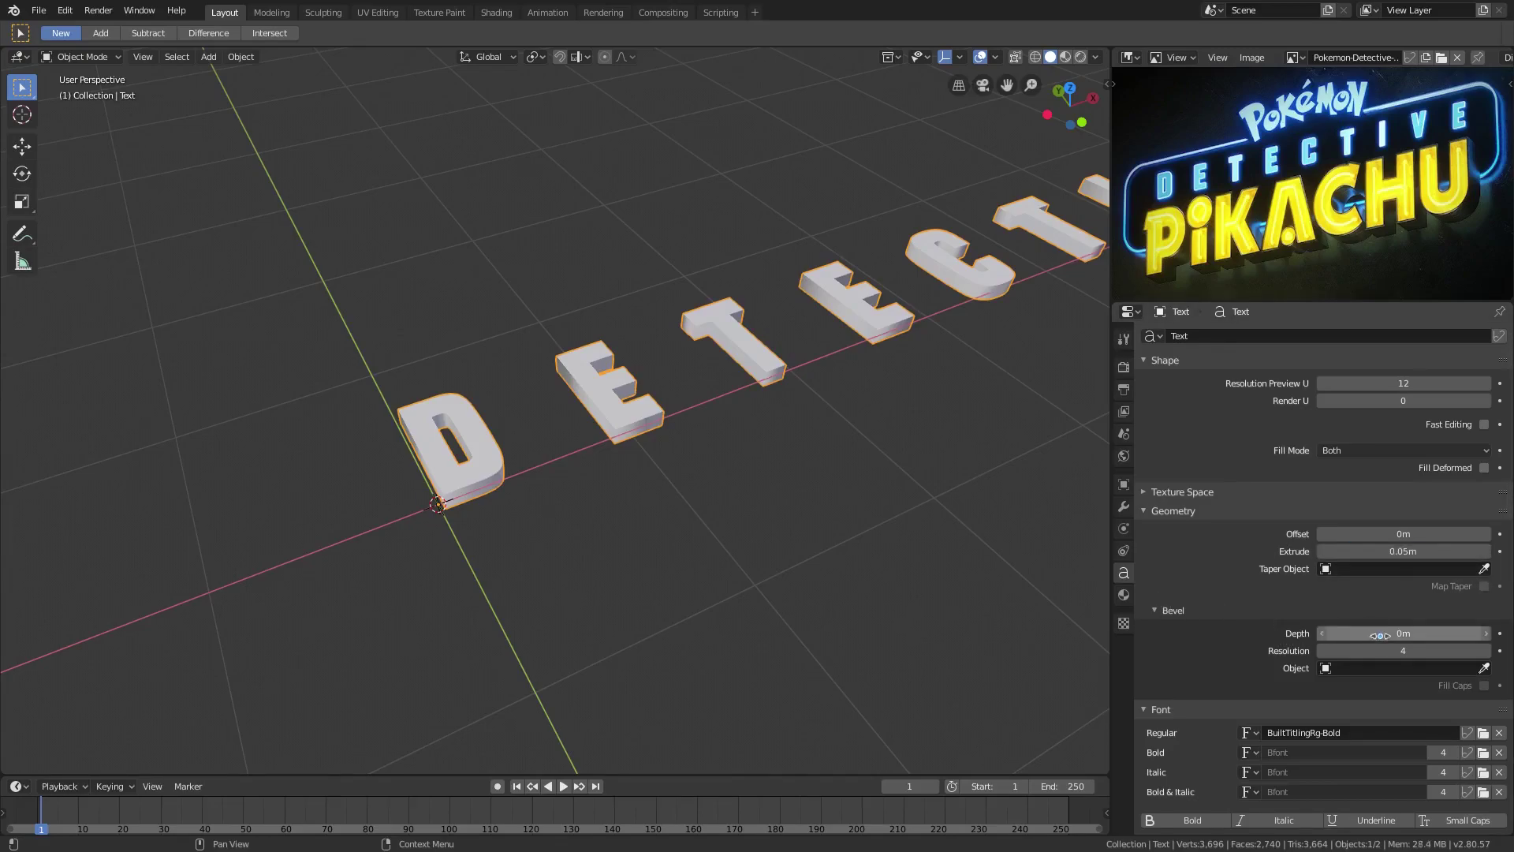
Bevel the DETECTIVE letters with a depth of 0.02 m and apply flat shading to the object
drag(1403, 633, 1420, 632)
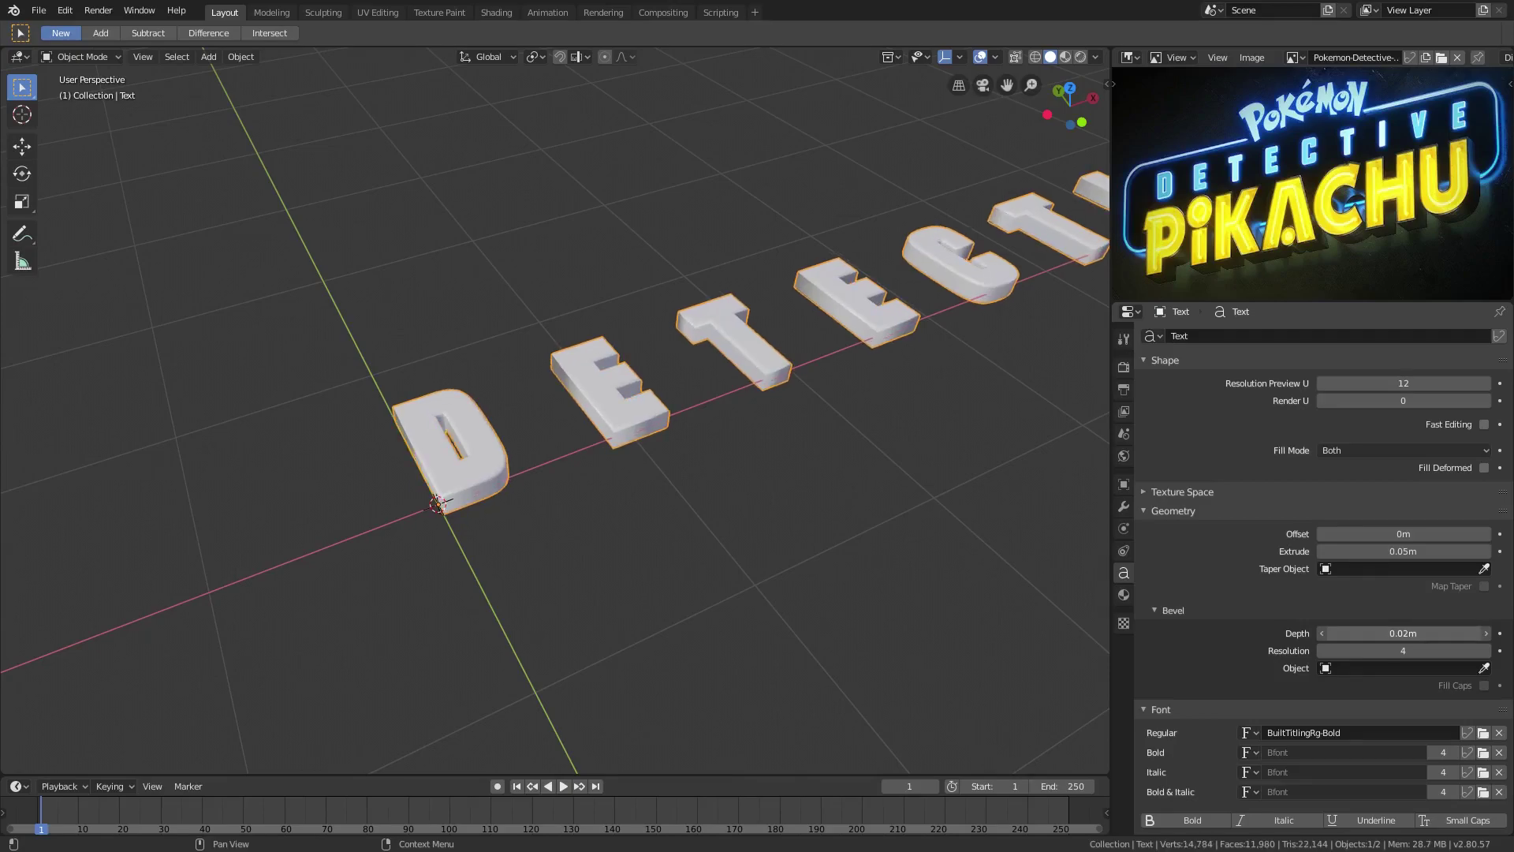
middle_drag(930, 602, 647, 544)
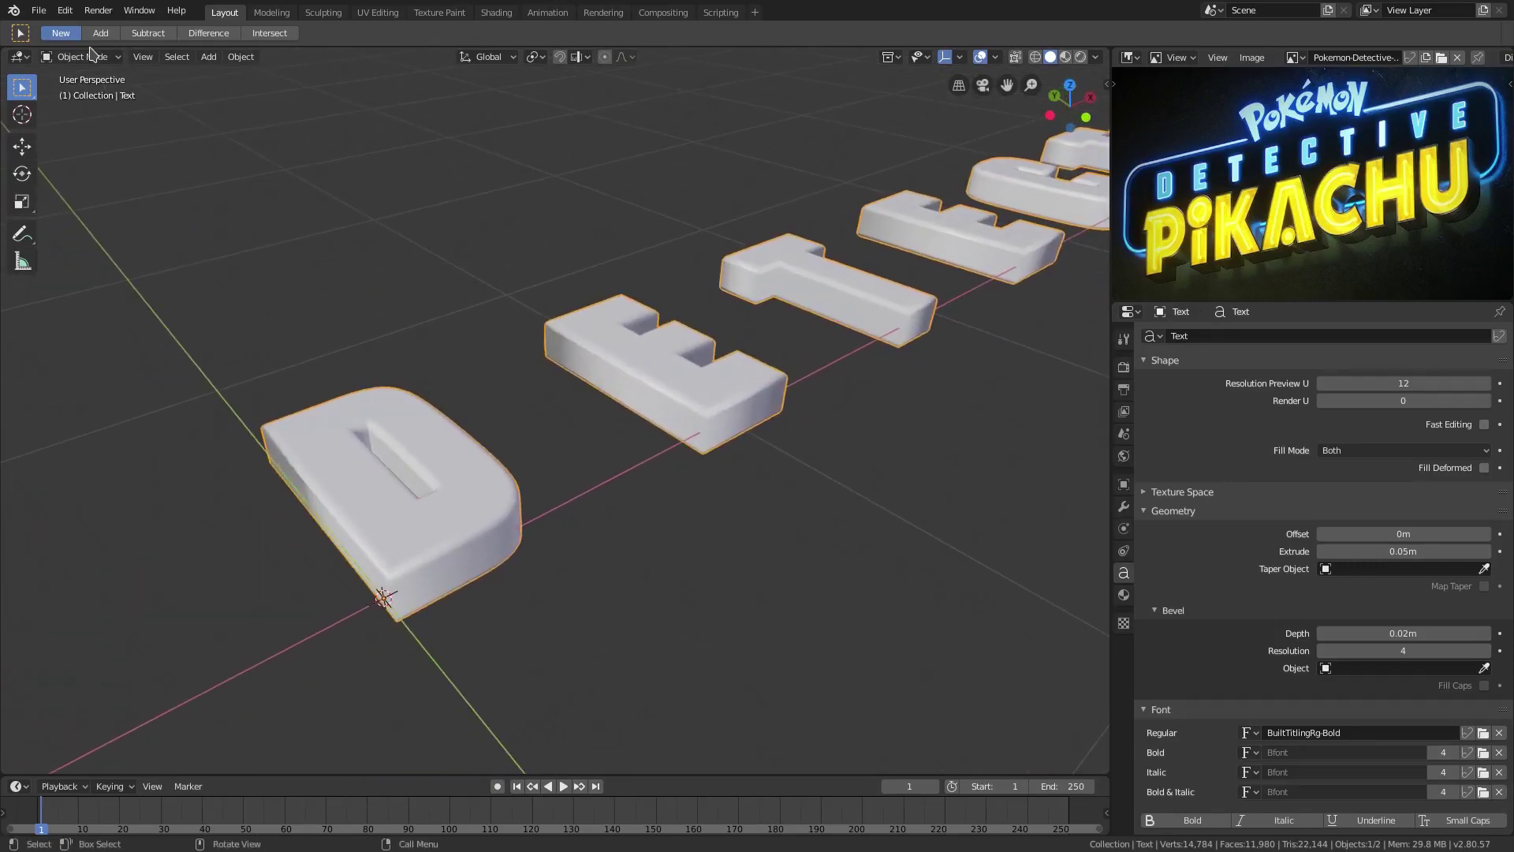
click(241, 57)
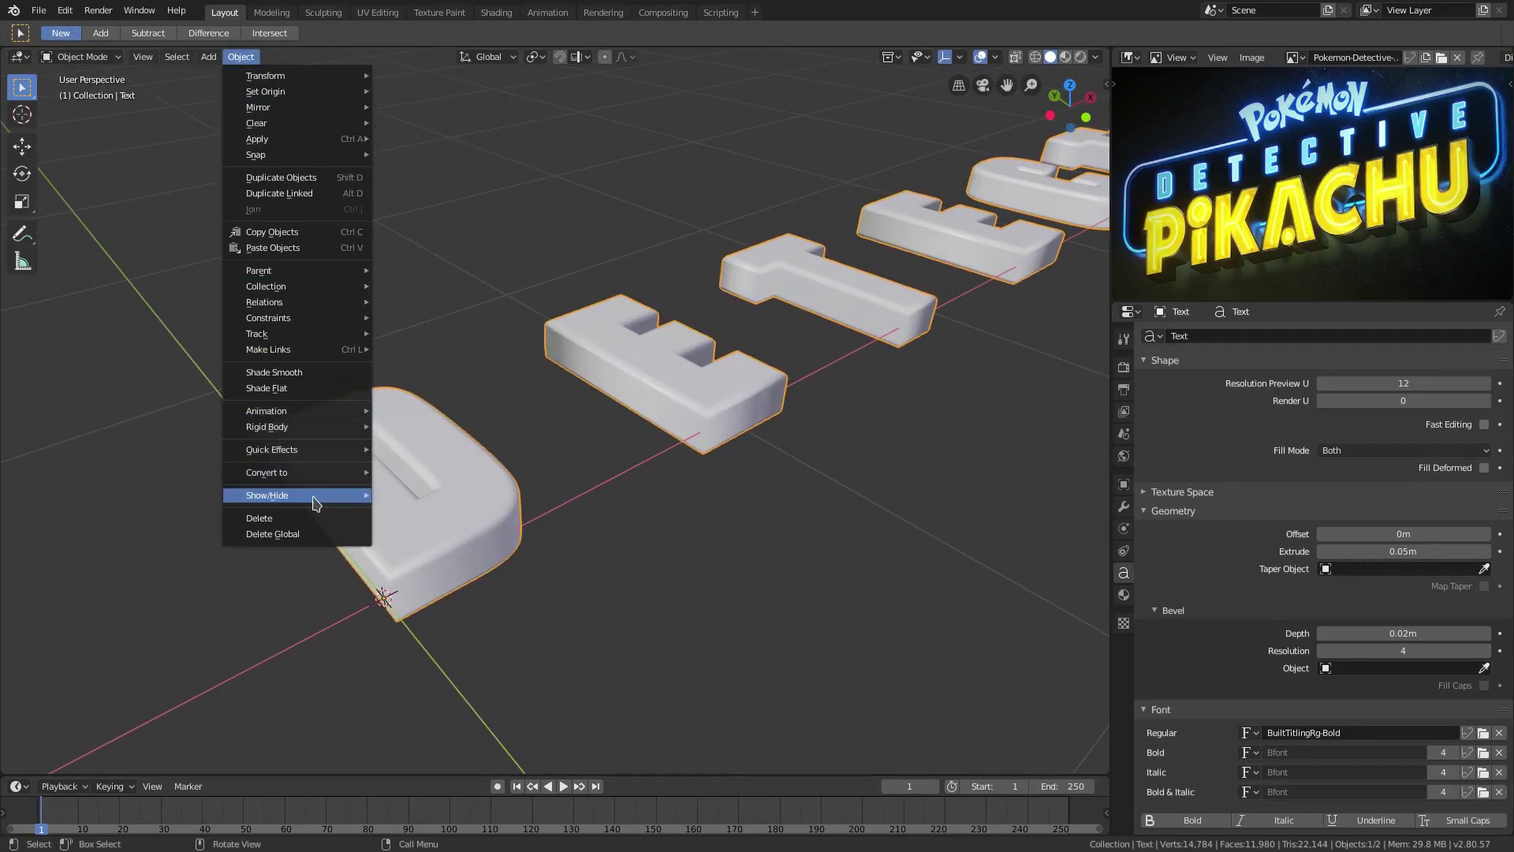
click(302, 388)
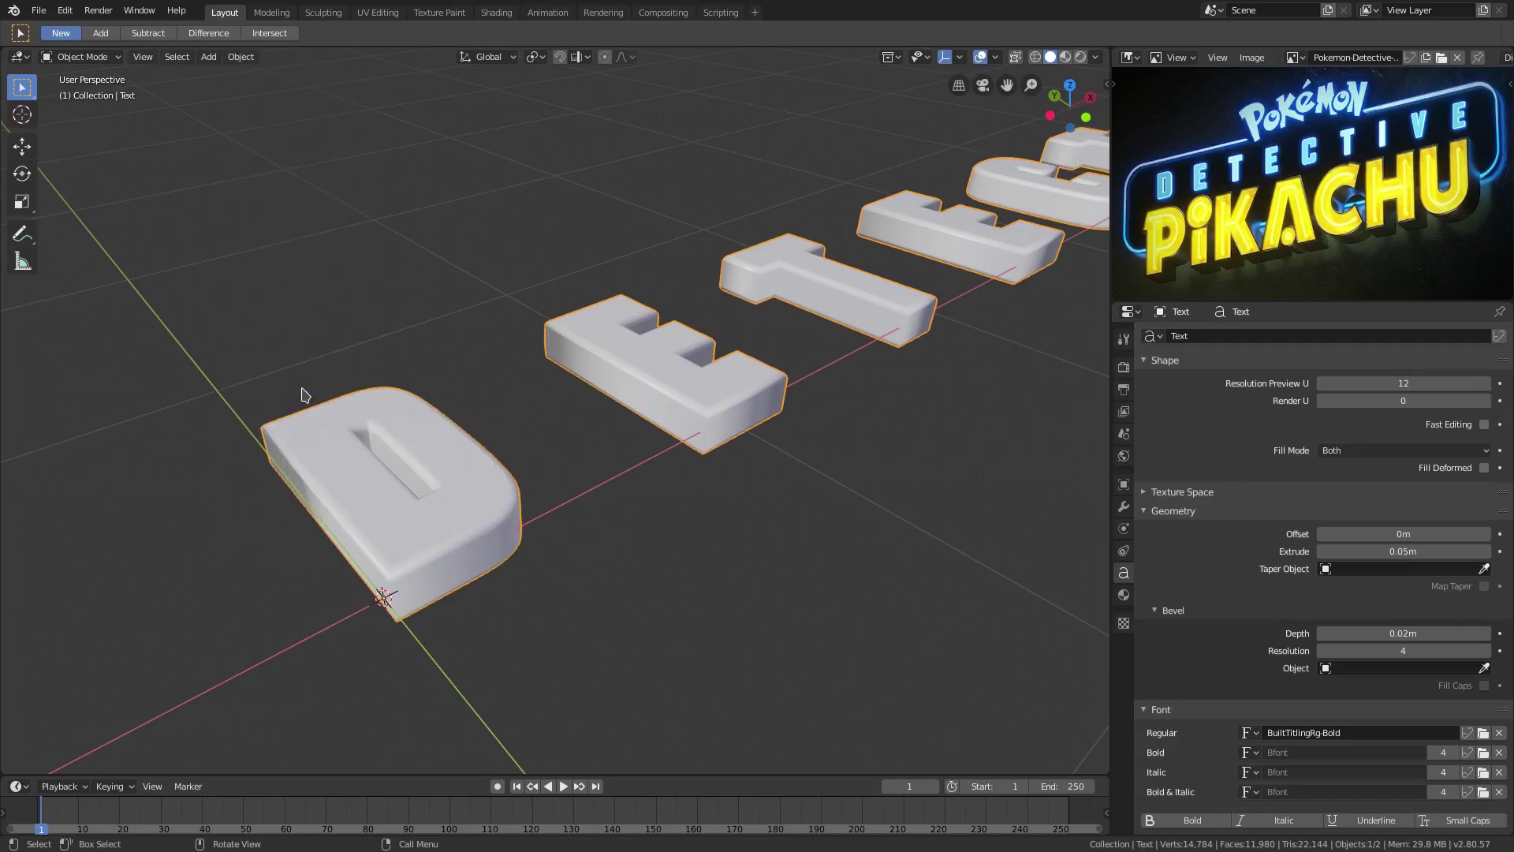
Set the bevel resolution of the DETECTIVE text to 0 and its bevel depth to 0.01 m
drag(1412, 651, 1381, 651)
middle_drag(821, 588, 667, 463)
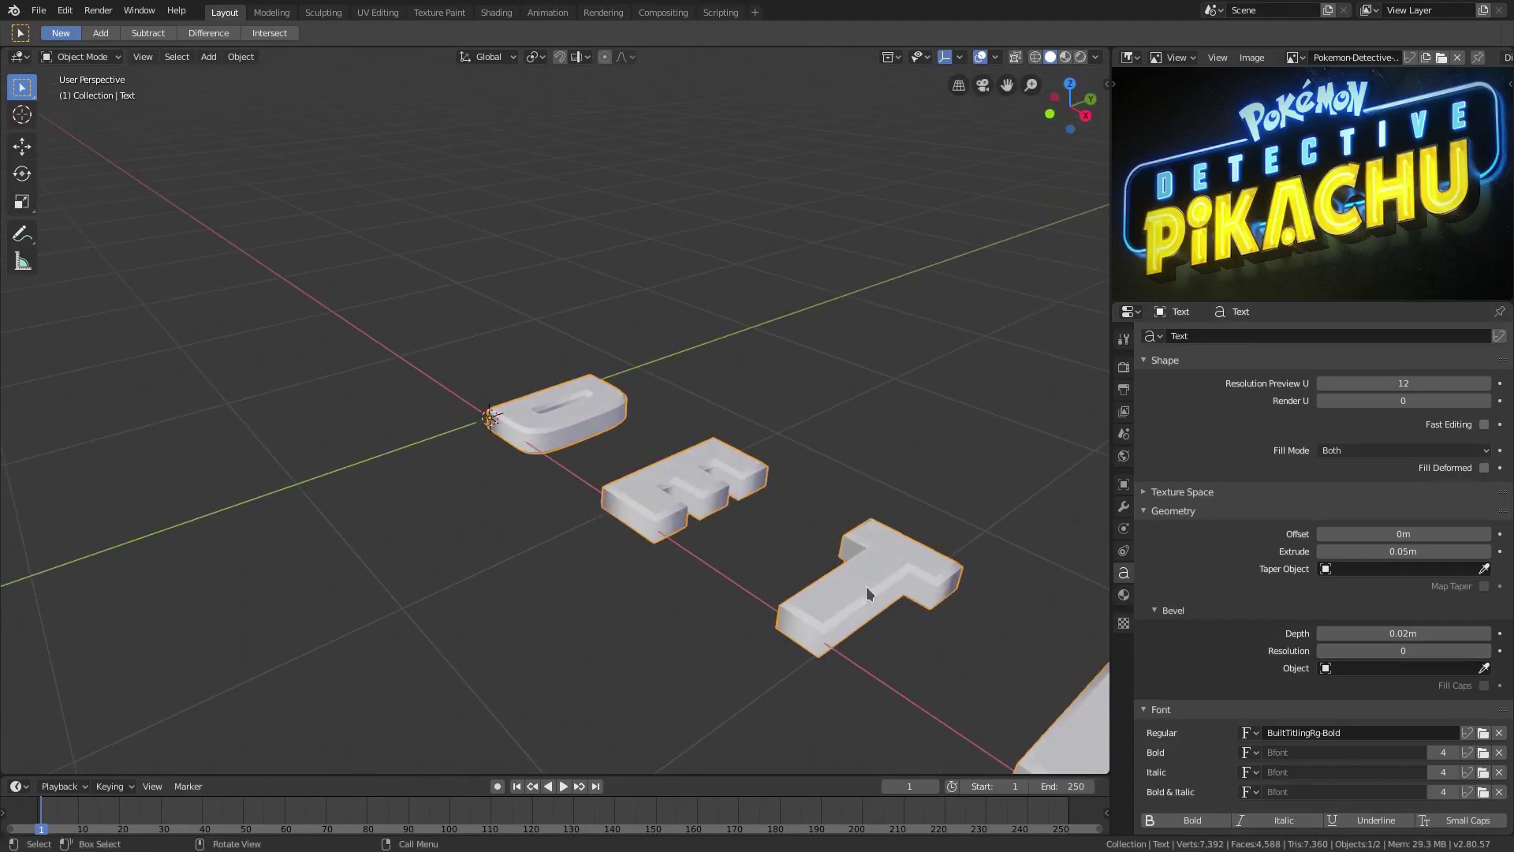
middle_drag(867, 593, 599, 505)
click(1379, 633)
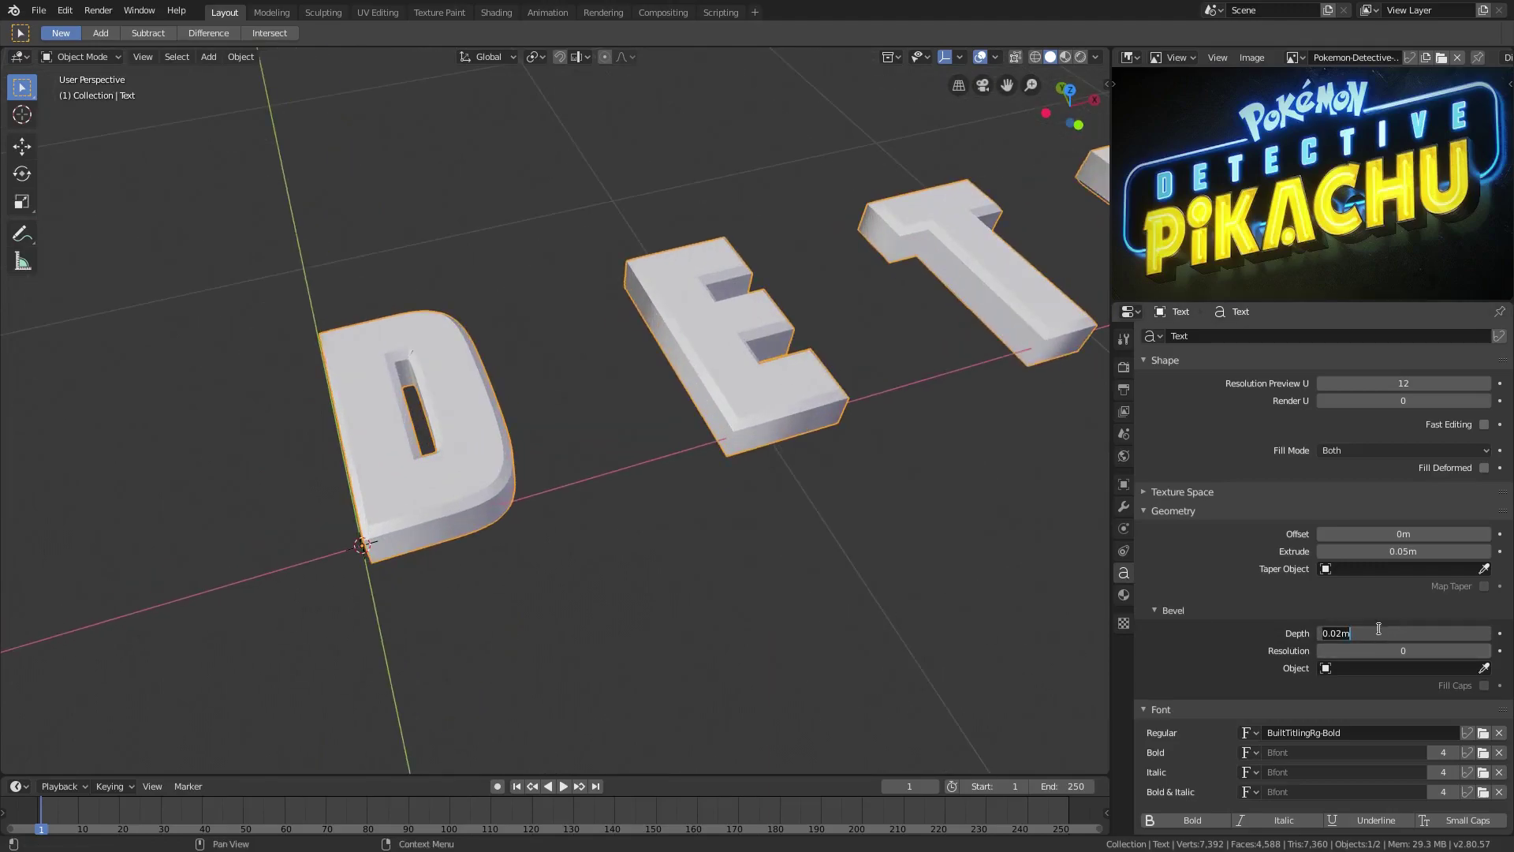
click(1338, 633)
key(BackSpace)
text(1)
key(Return)
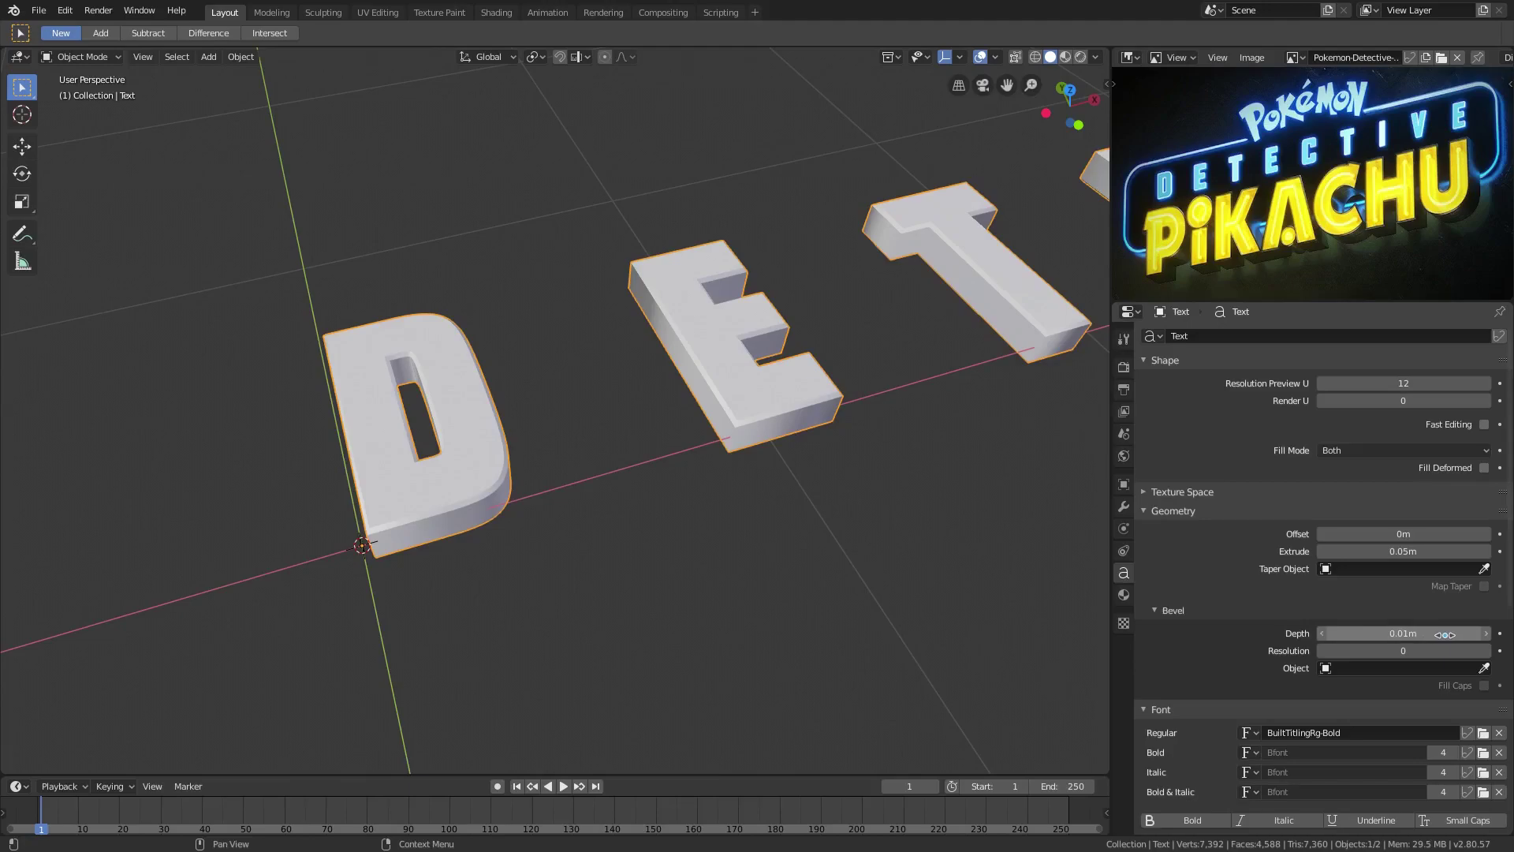
Rotate the DETECTIVE text 90 degrees around the global X axis so it stands upright
scroll(781, 347, down, 5)
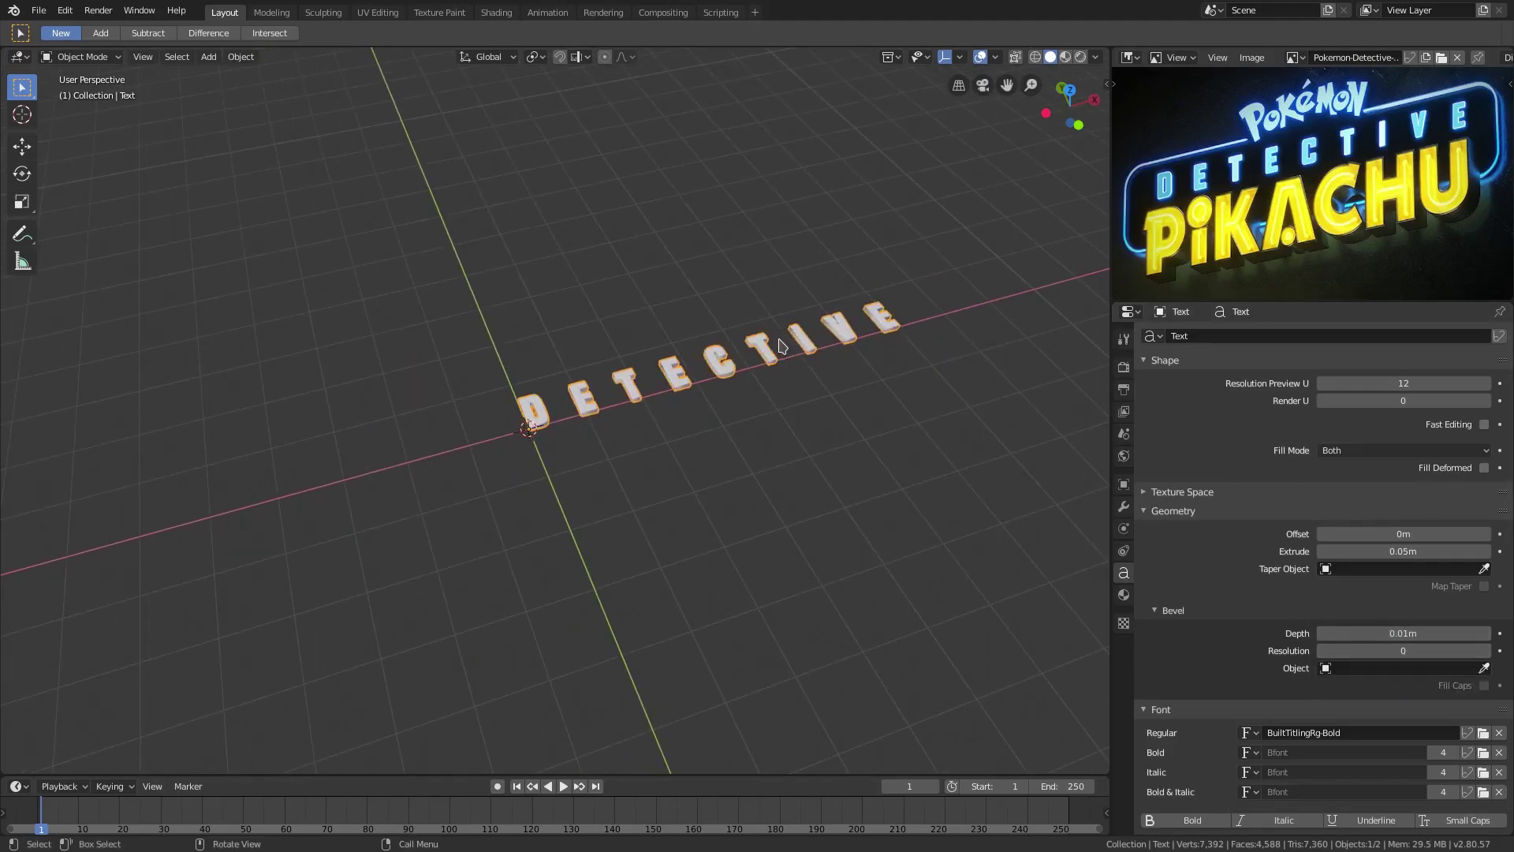
text(rx)
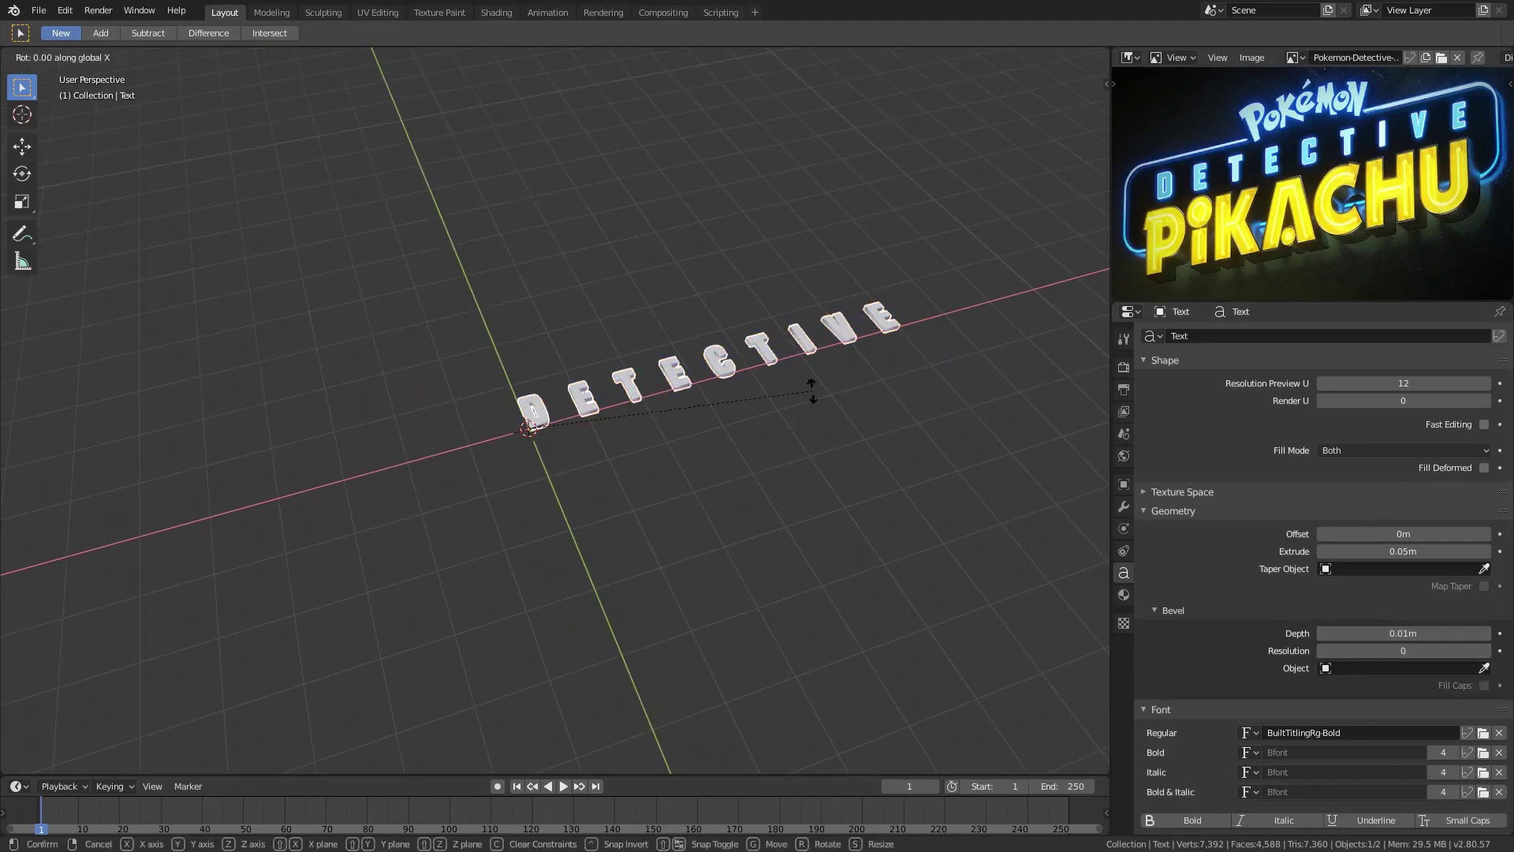
text(90)
key(Return)
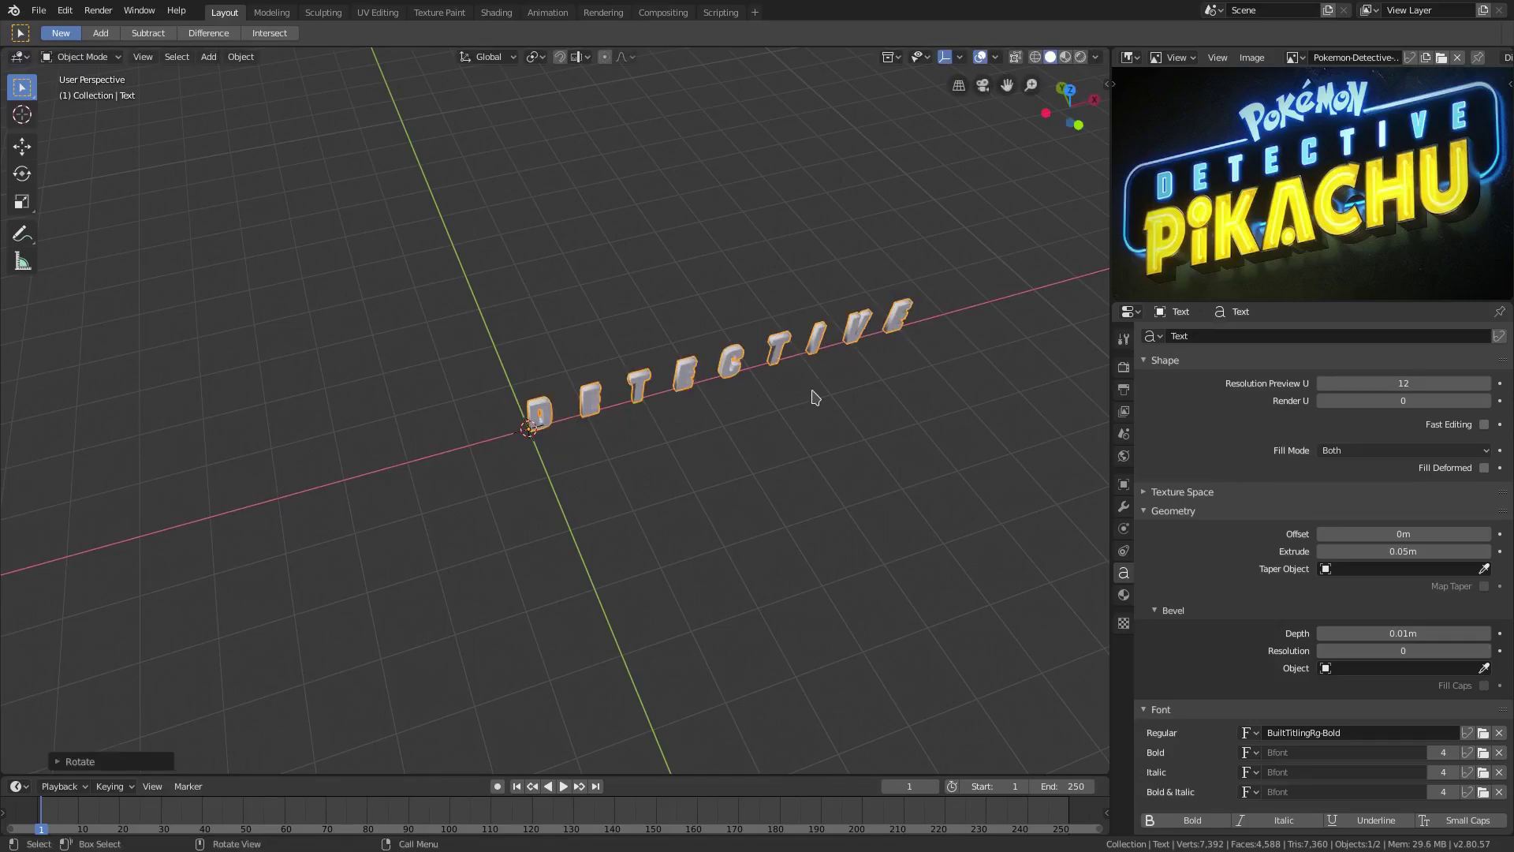
Set the horizontal paragraph alignment of the DETECTIVE text to Center
scroll(1306, 648, down, 10)
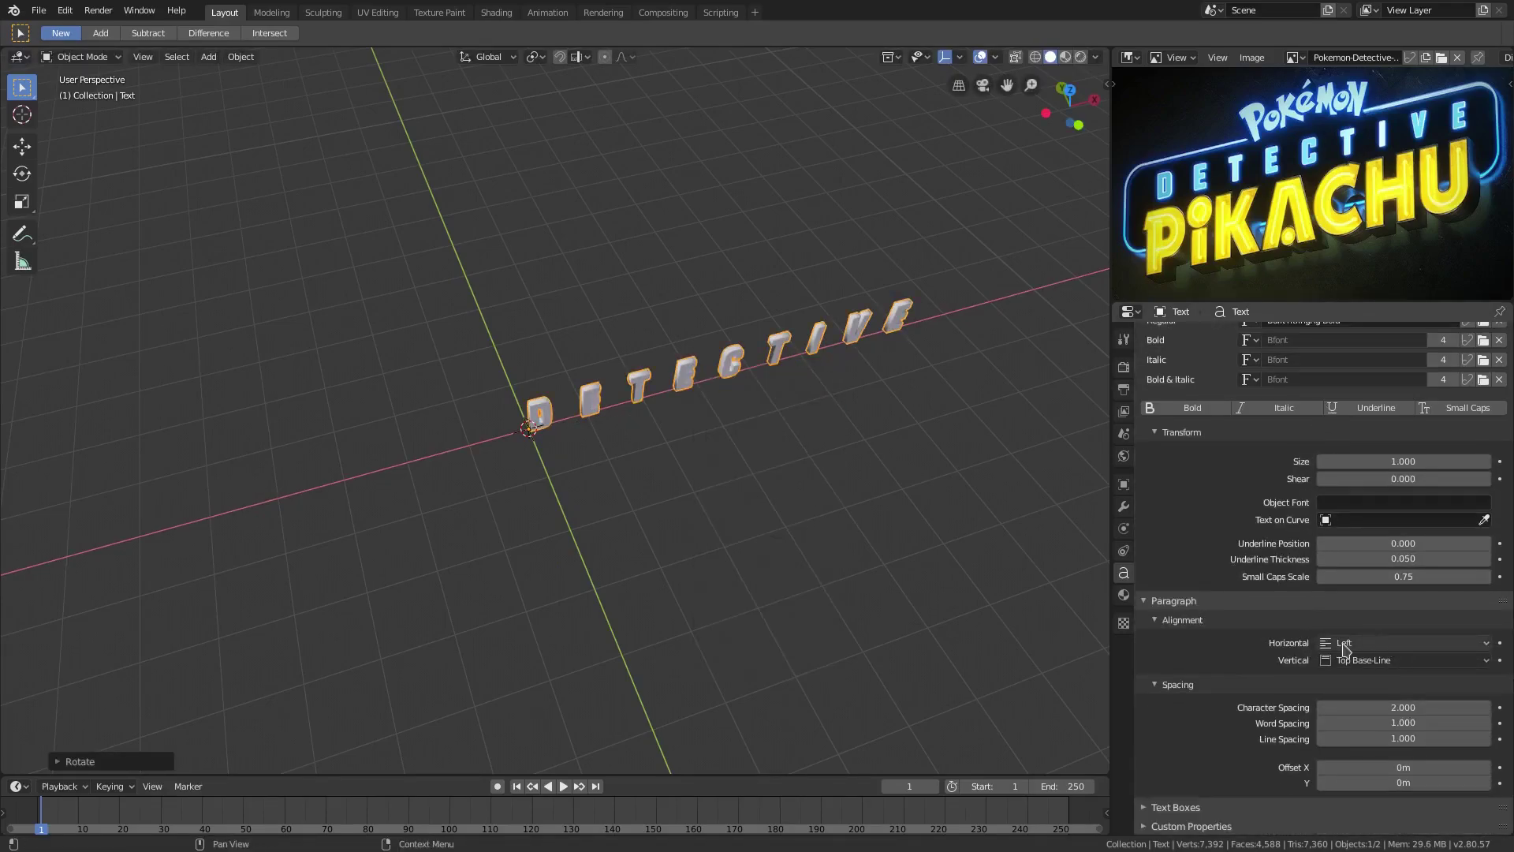
click(1341, 642)
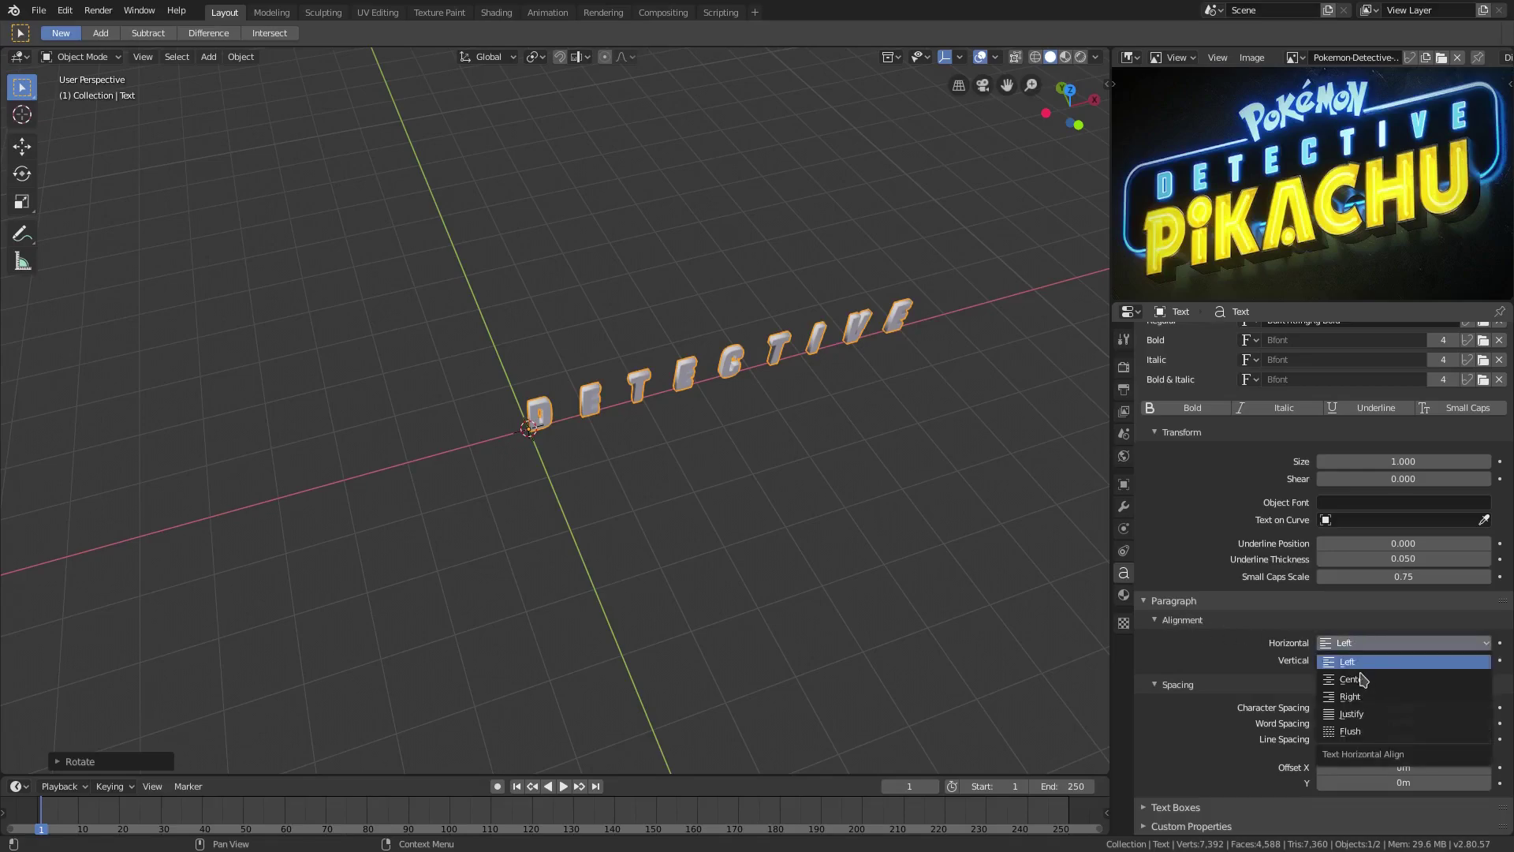
click(1350, 661)
Raise the DETECTIVE text about 3 m along the global Z axis and scale it uniformly to about 0.87
mouse_move(828, 410)
middle_down()
mouse_move(707, 397)
mouse_move(661, 306)
mouse_move(836, 404)
middle_up()
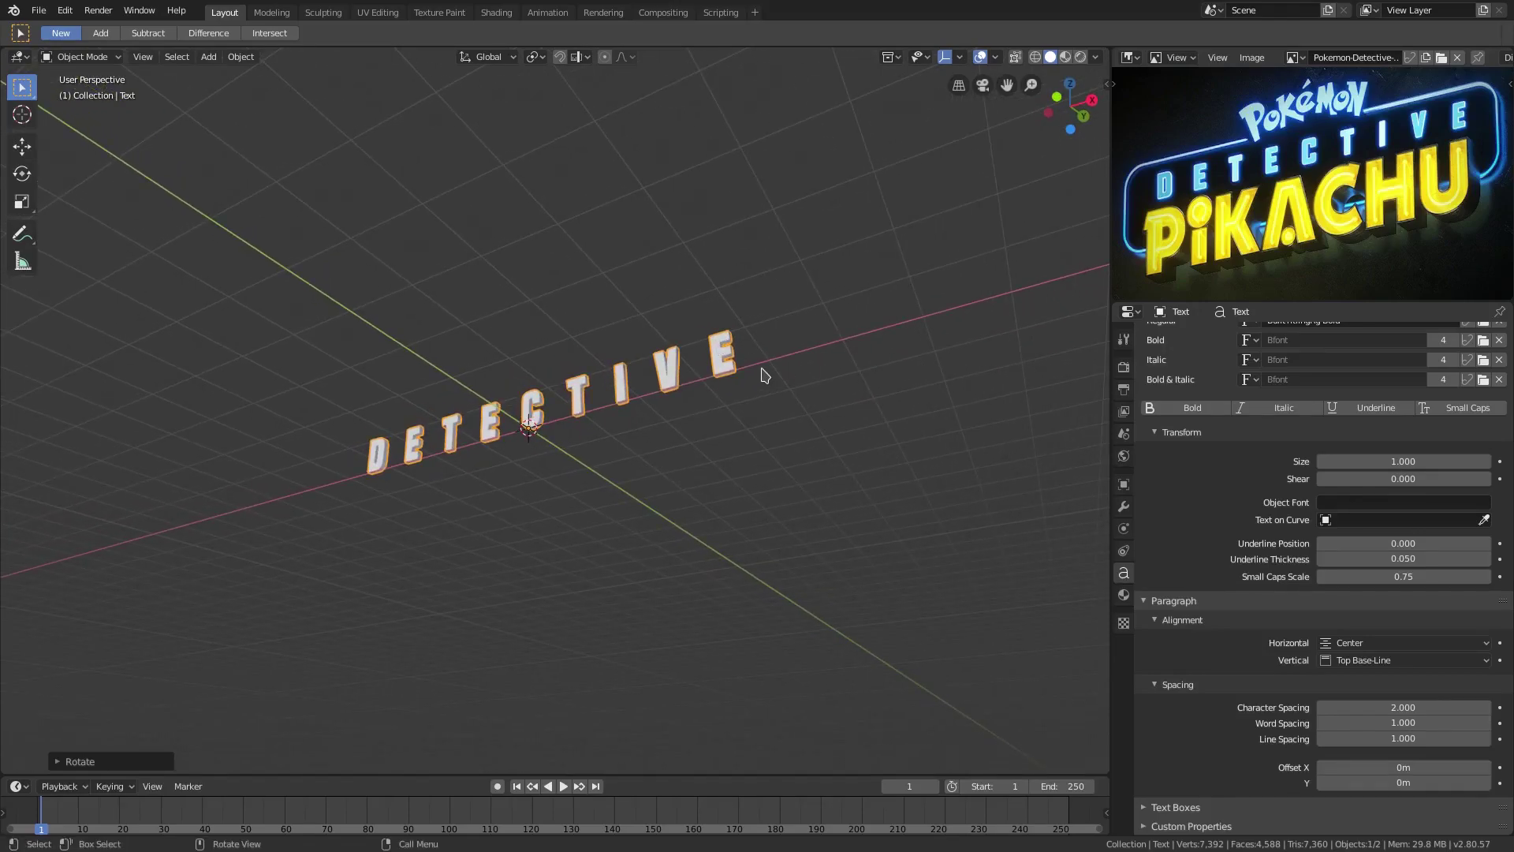
middle_drag(764, 374, 834, 467)
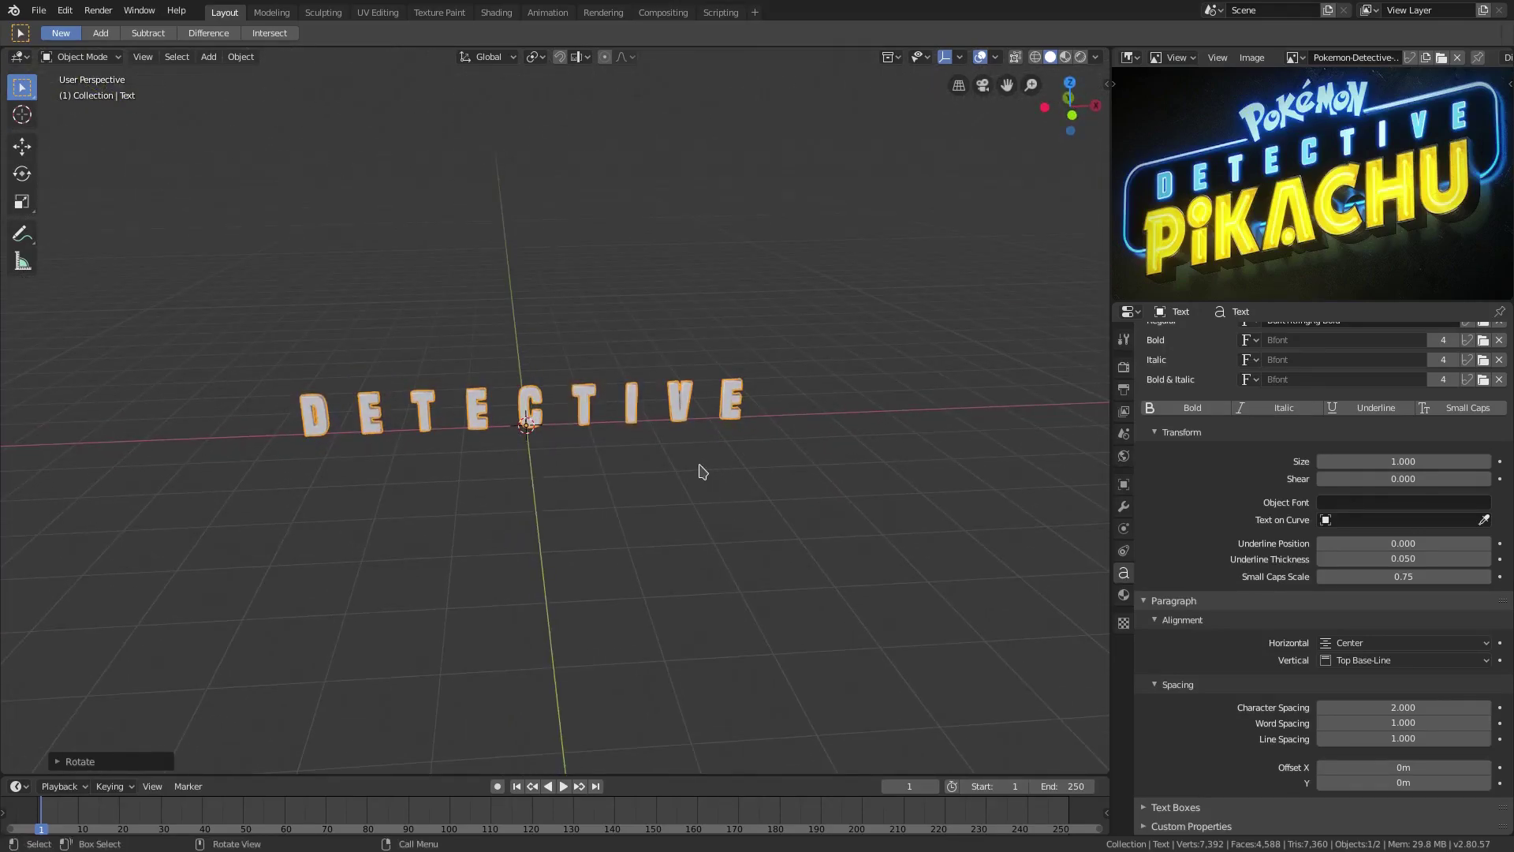
shift+middle_drag(651, 460, 683, 481)
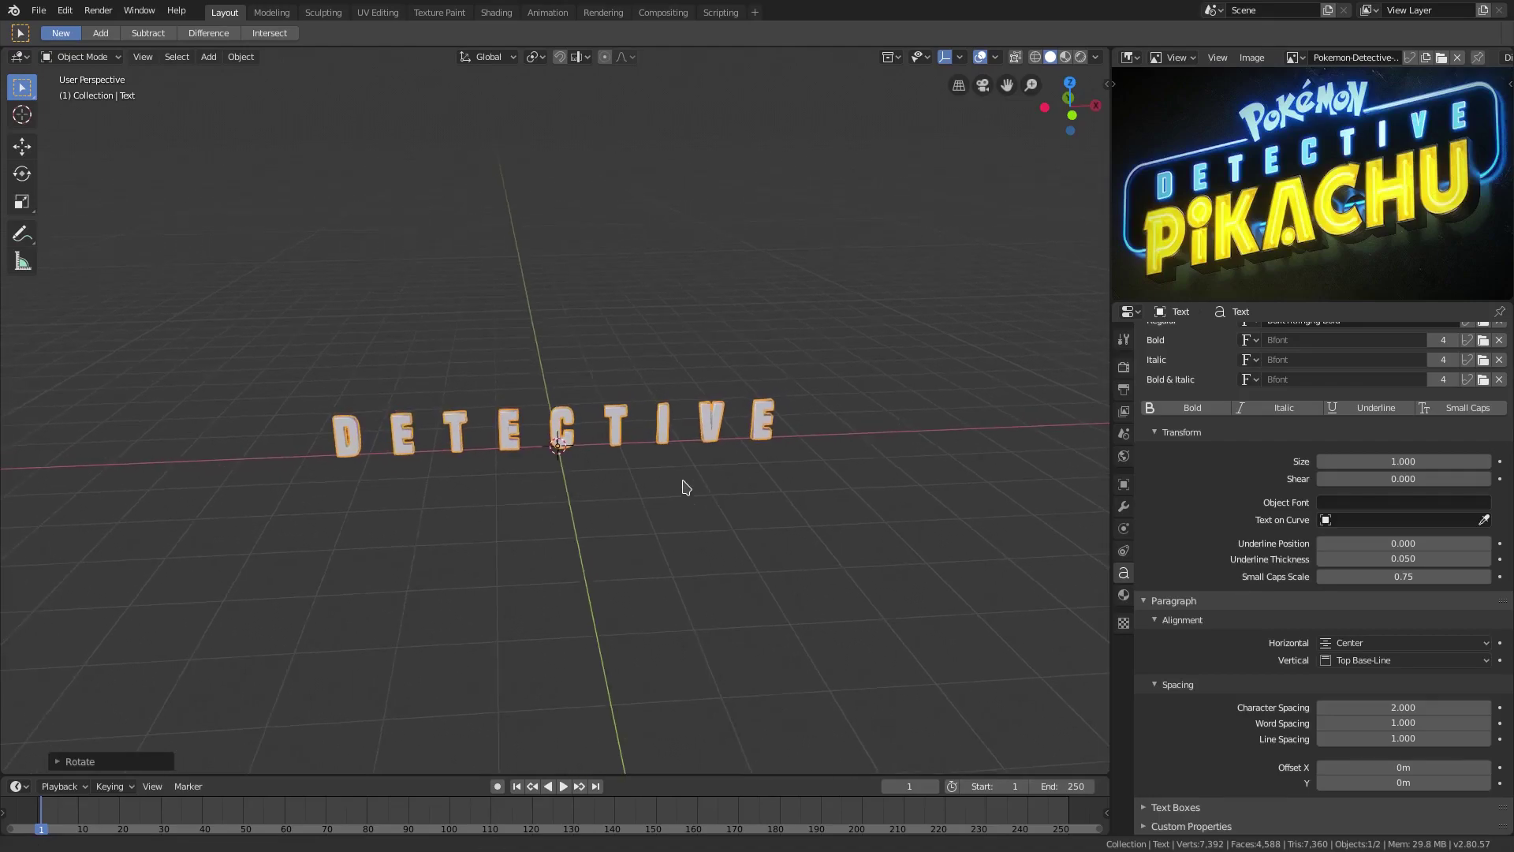
key(g)
key(z)
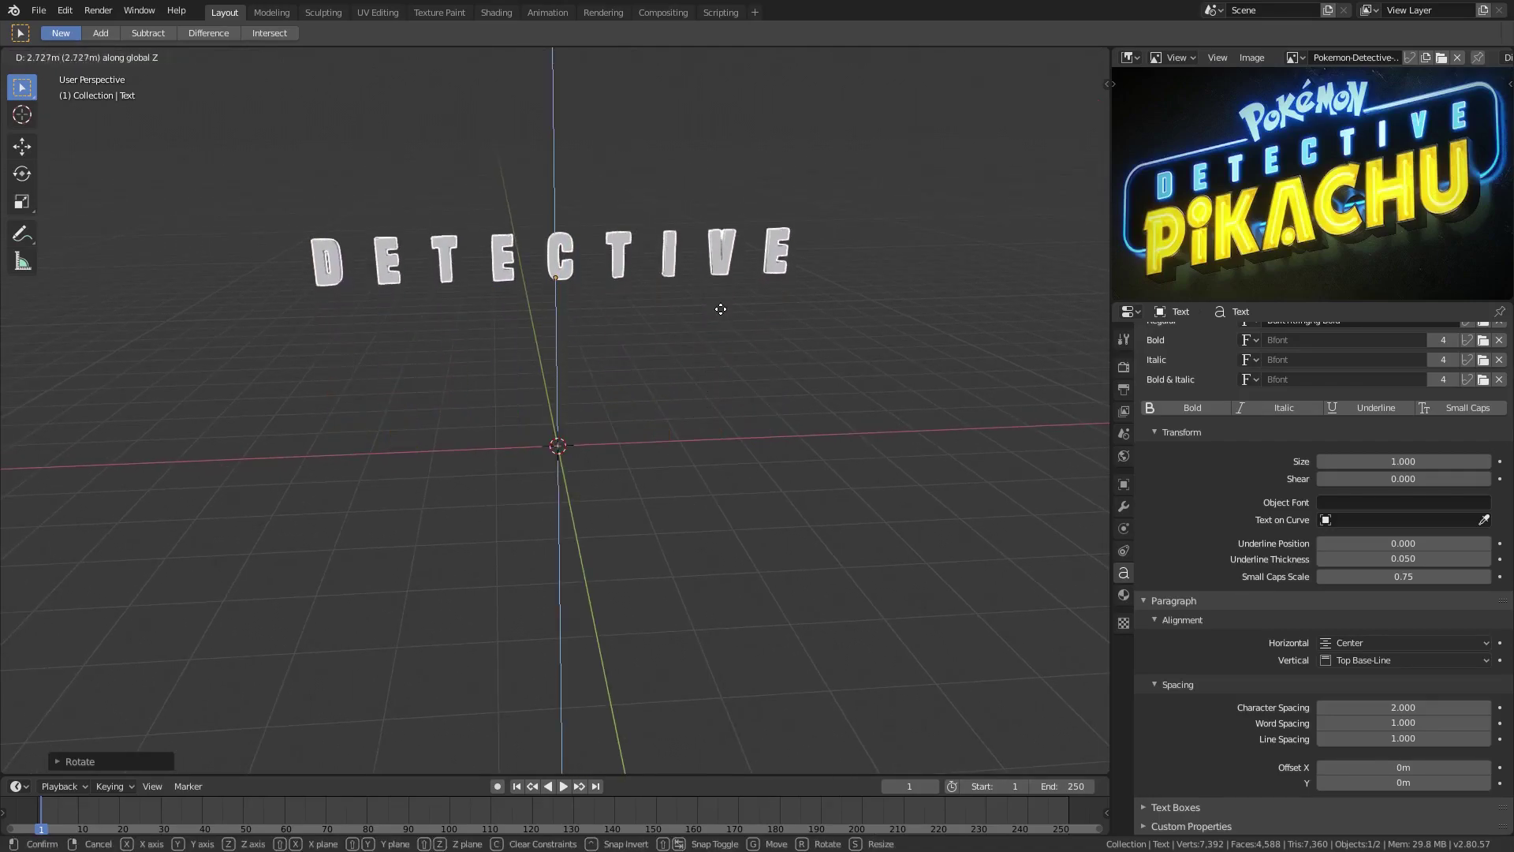
click(719, 295)
key(s)
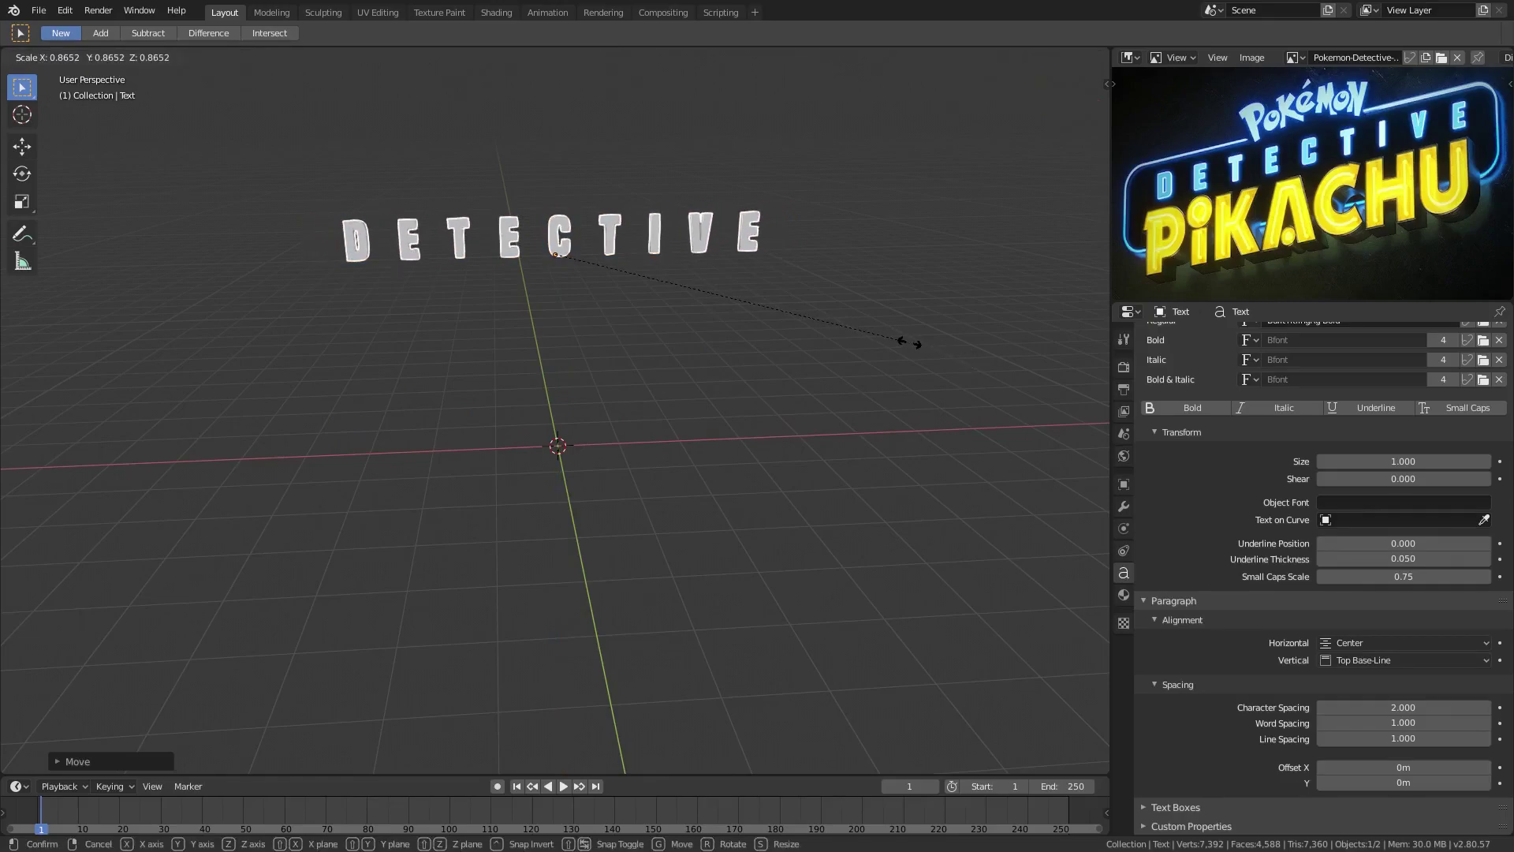
click(909, 342)
Add a second text object at the origin and rotate it 90 degrees around the global X axis
key(shift+a)
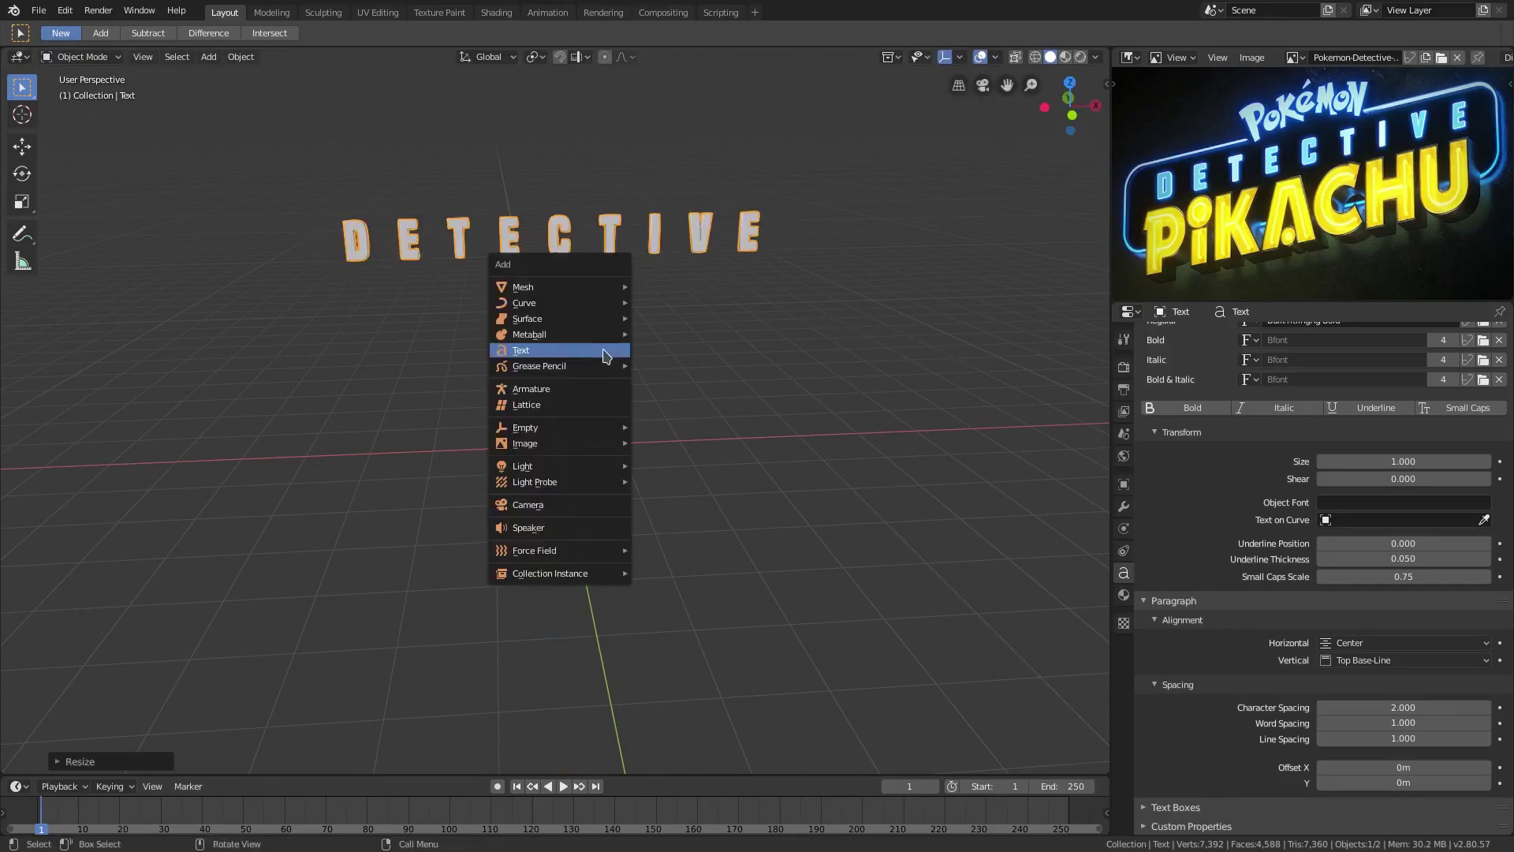
click(607, 347)
scroll(813, 409, up, 2)
text(rx)
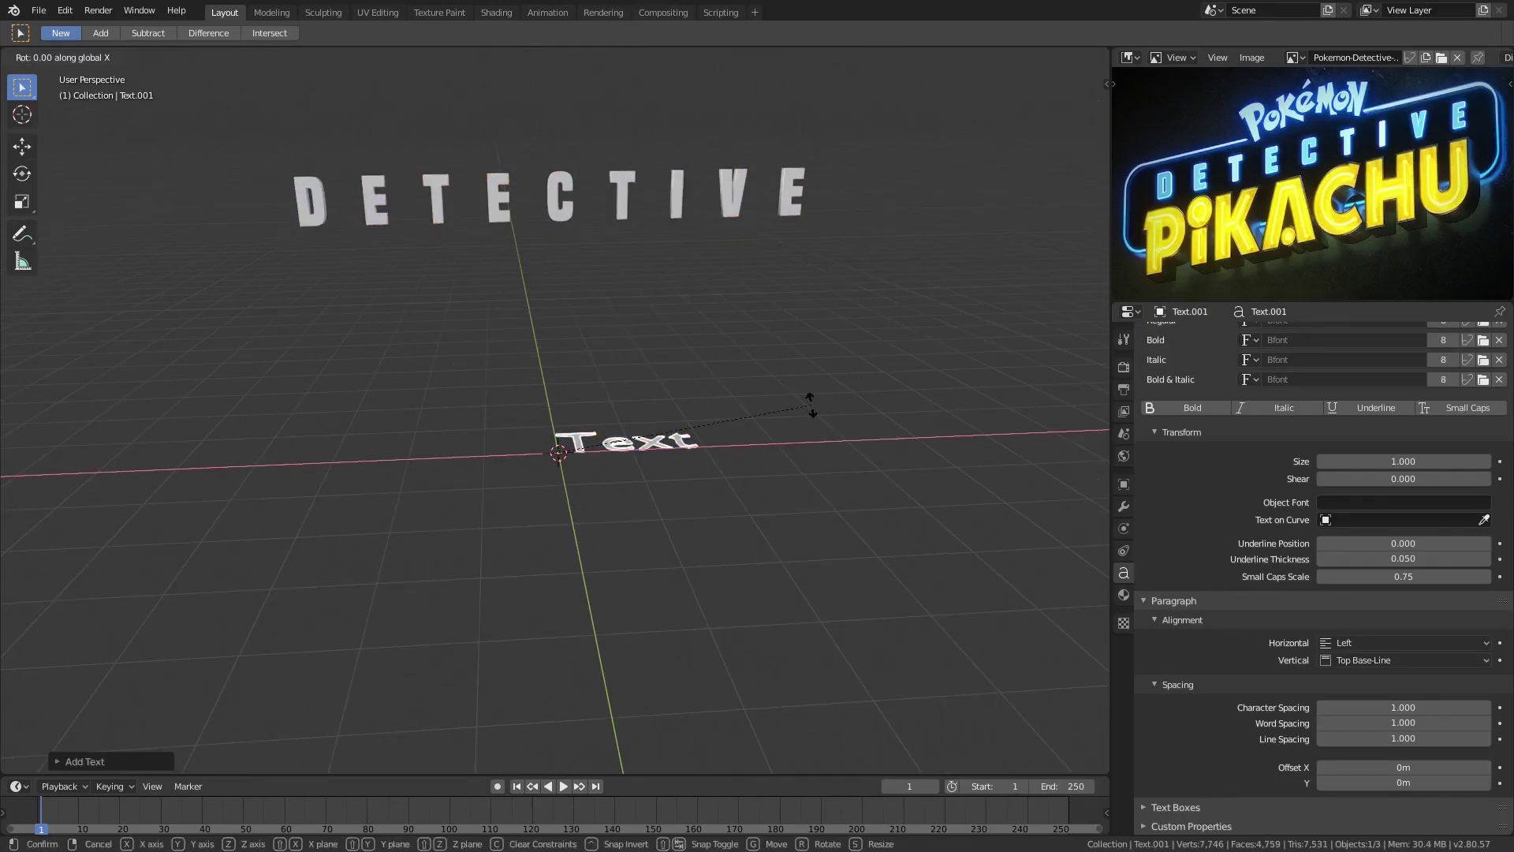
text(90)
key(Return)
Replace the default wording of the new text object with PIKACHU in capital letters
key(Tab)
key(BackSpace)
key(BackSpace)
key(BackSpace)
key(BackSpace)
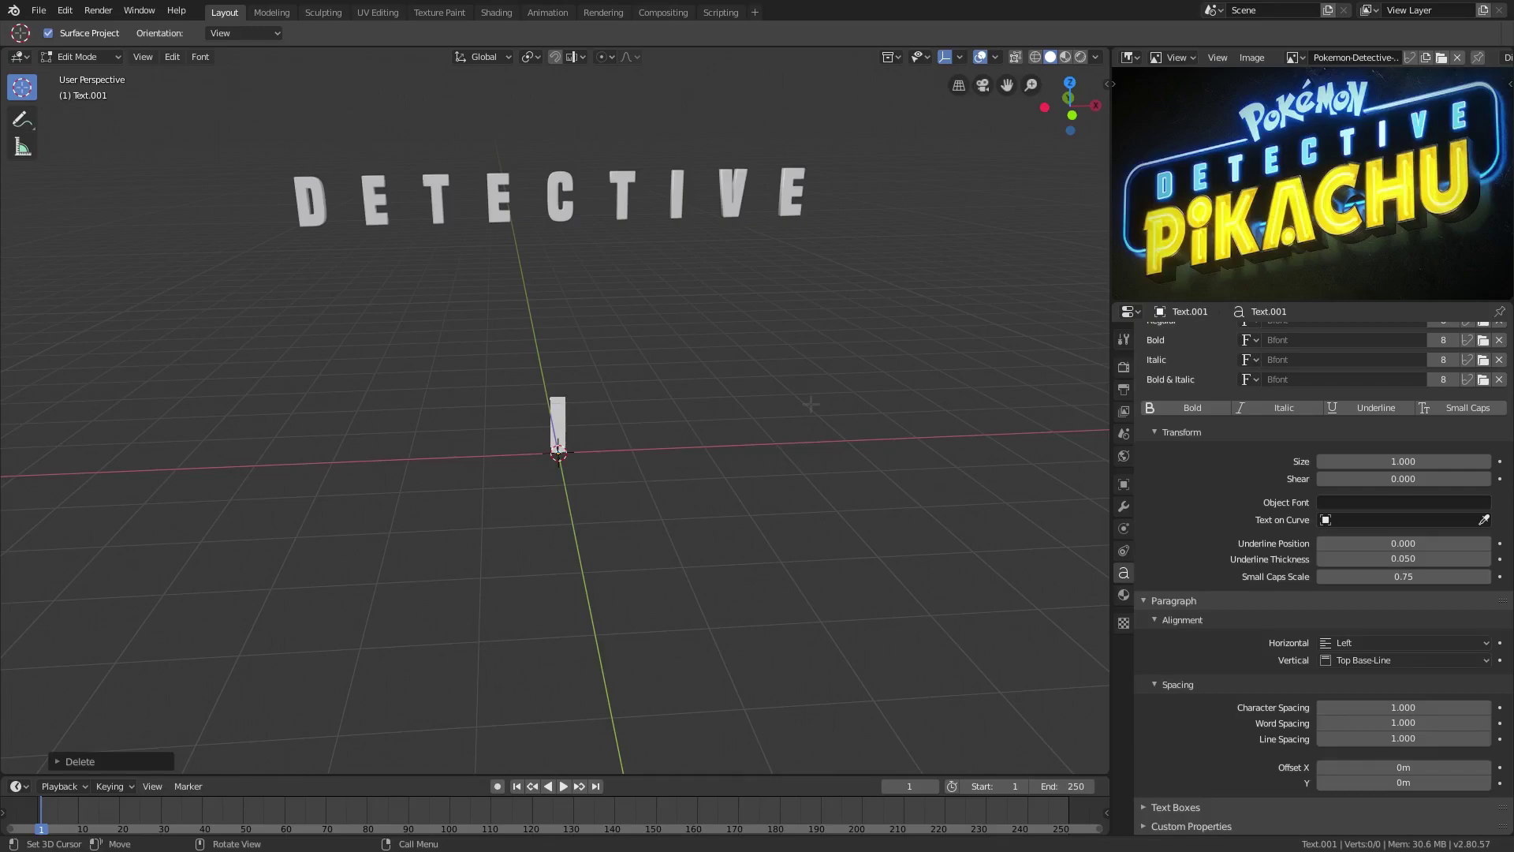
text(PIKACHU)
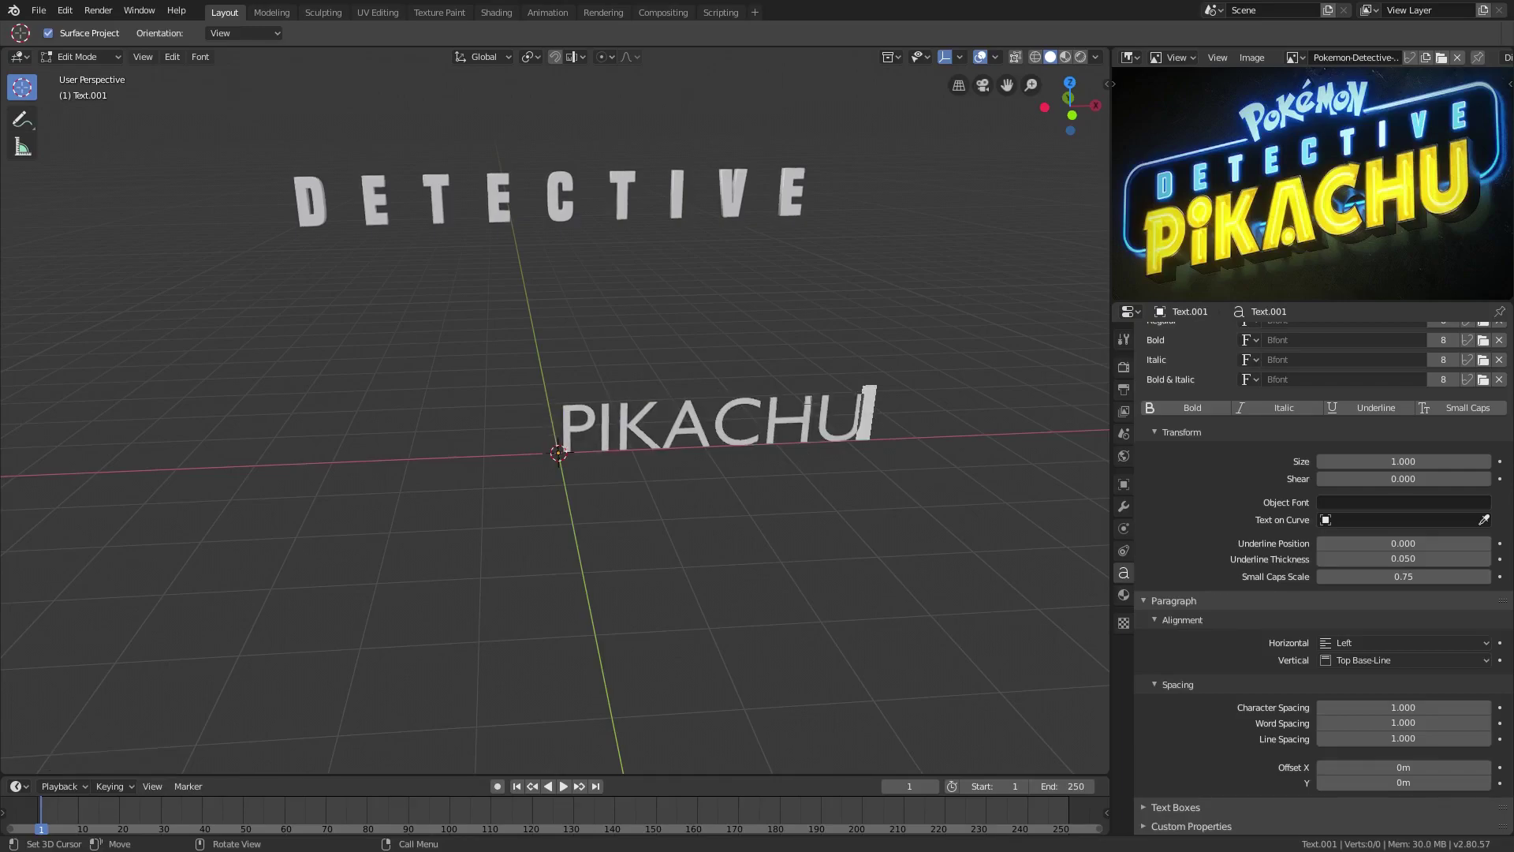
key(Tab)
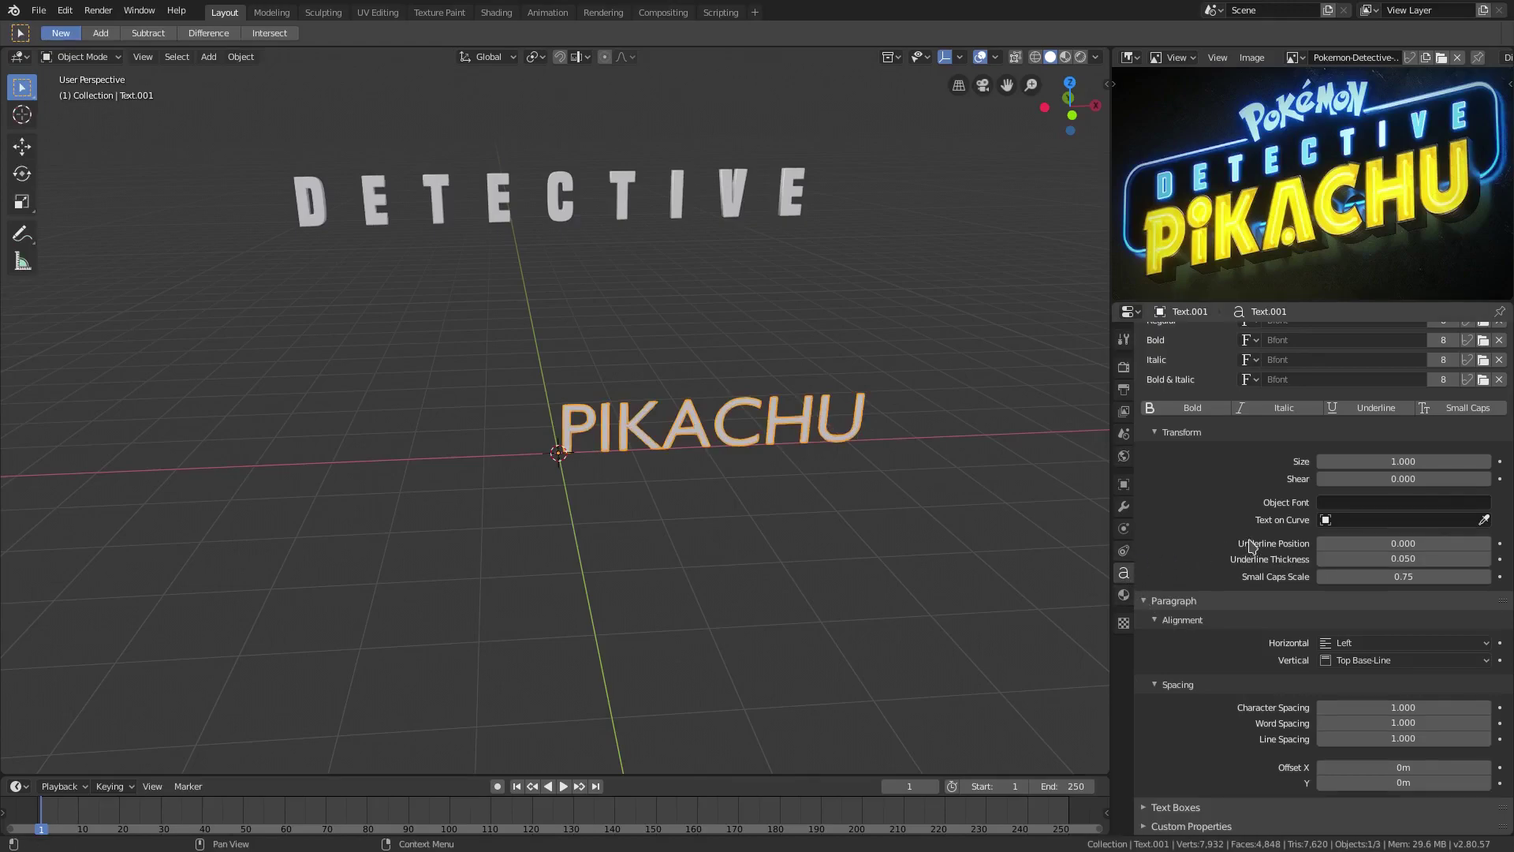
Load Generica Bold.otf from the Downloads folder as the regular font of the PIKACHU text
scroll(1243, 491, up, 8)
scroll(1242, 490, up, 5)
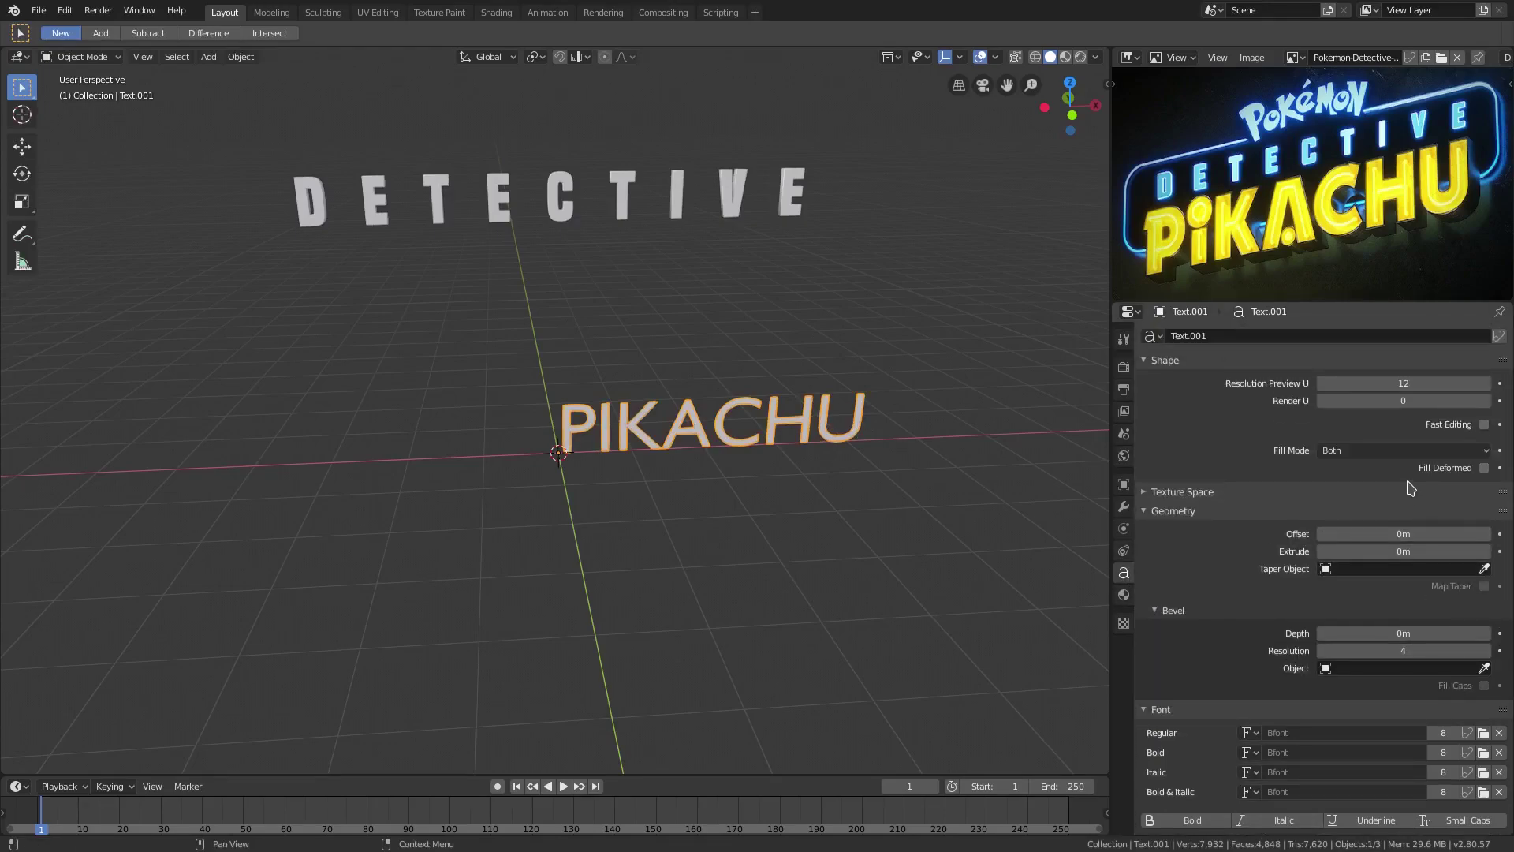
scroll(1210, 555, down, 5)
click(1482, 575)
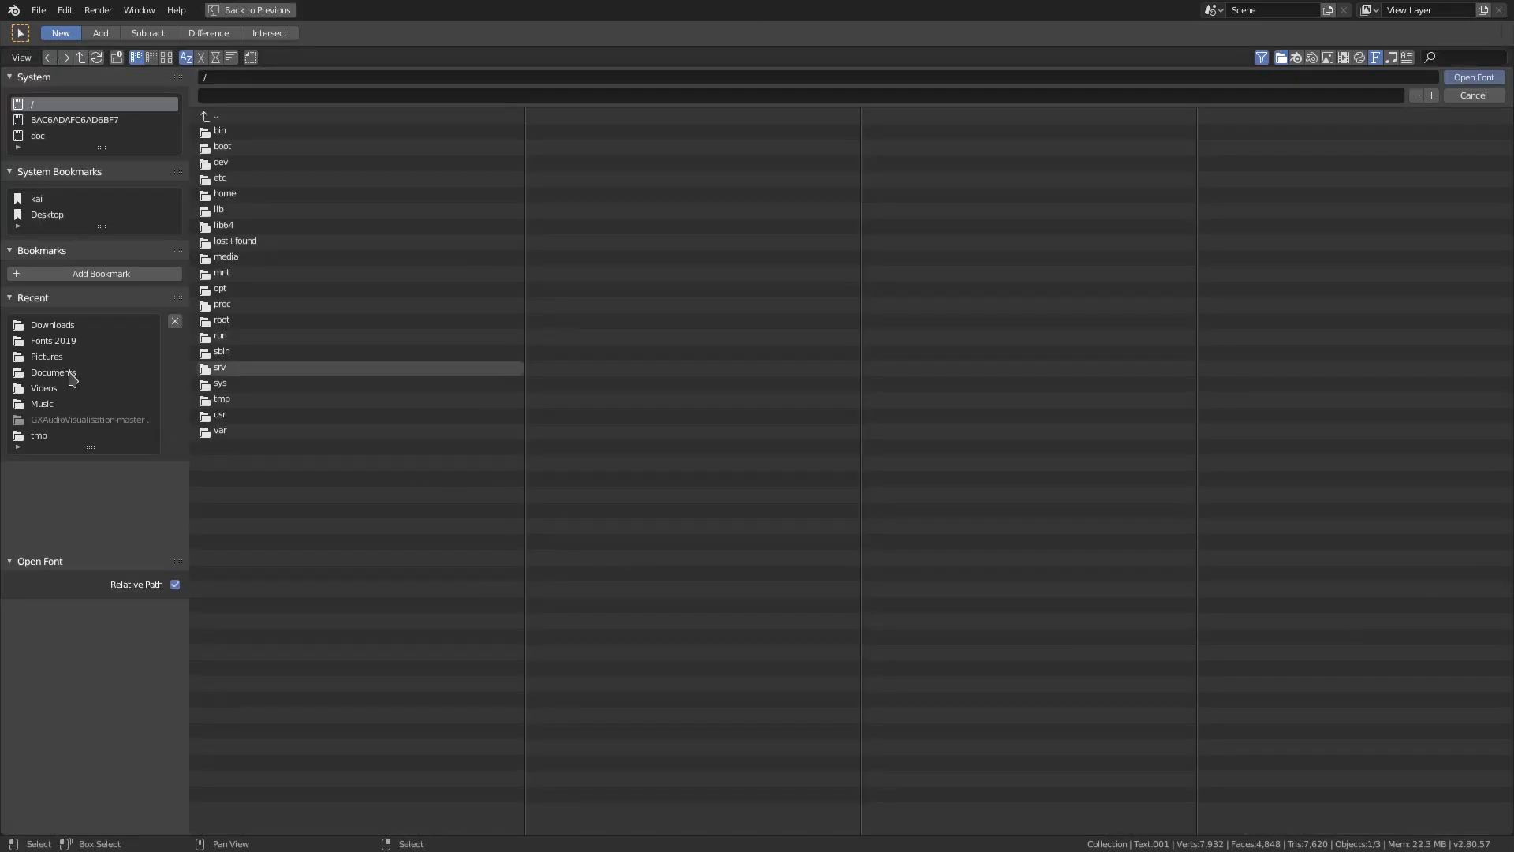
click(68, 329)
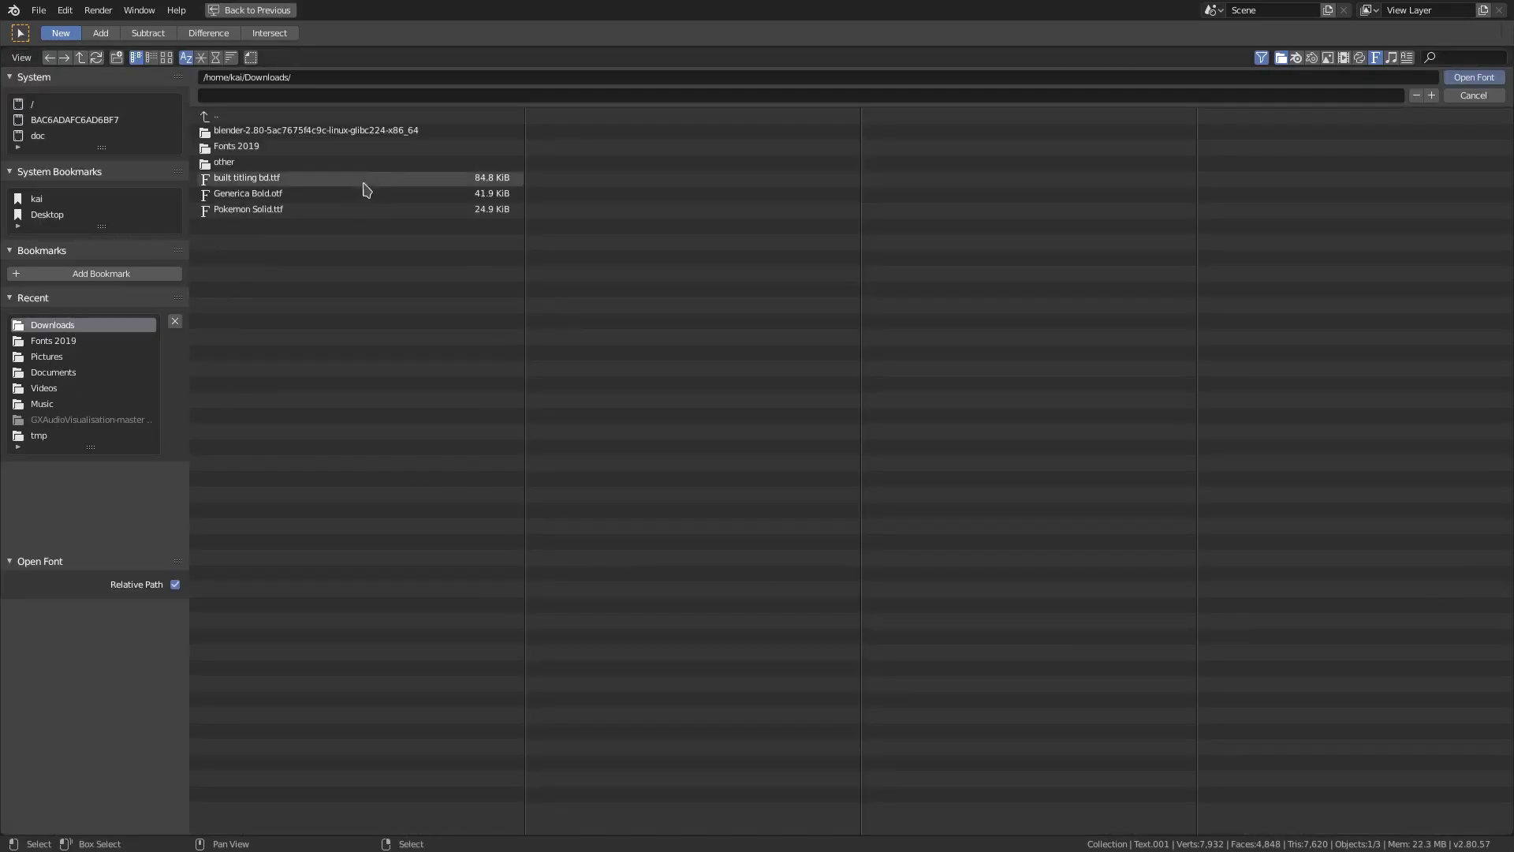
click(322, 195)
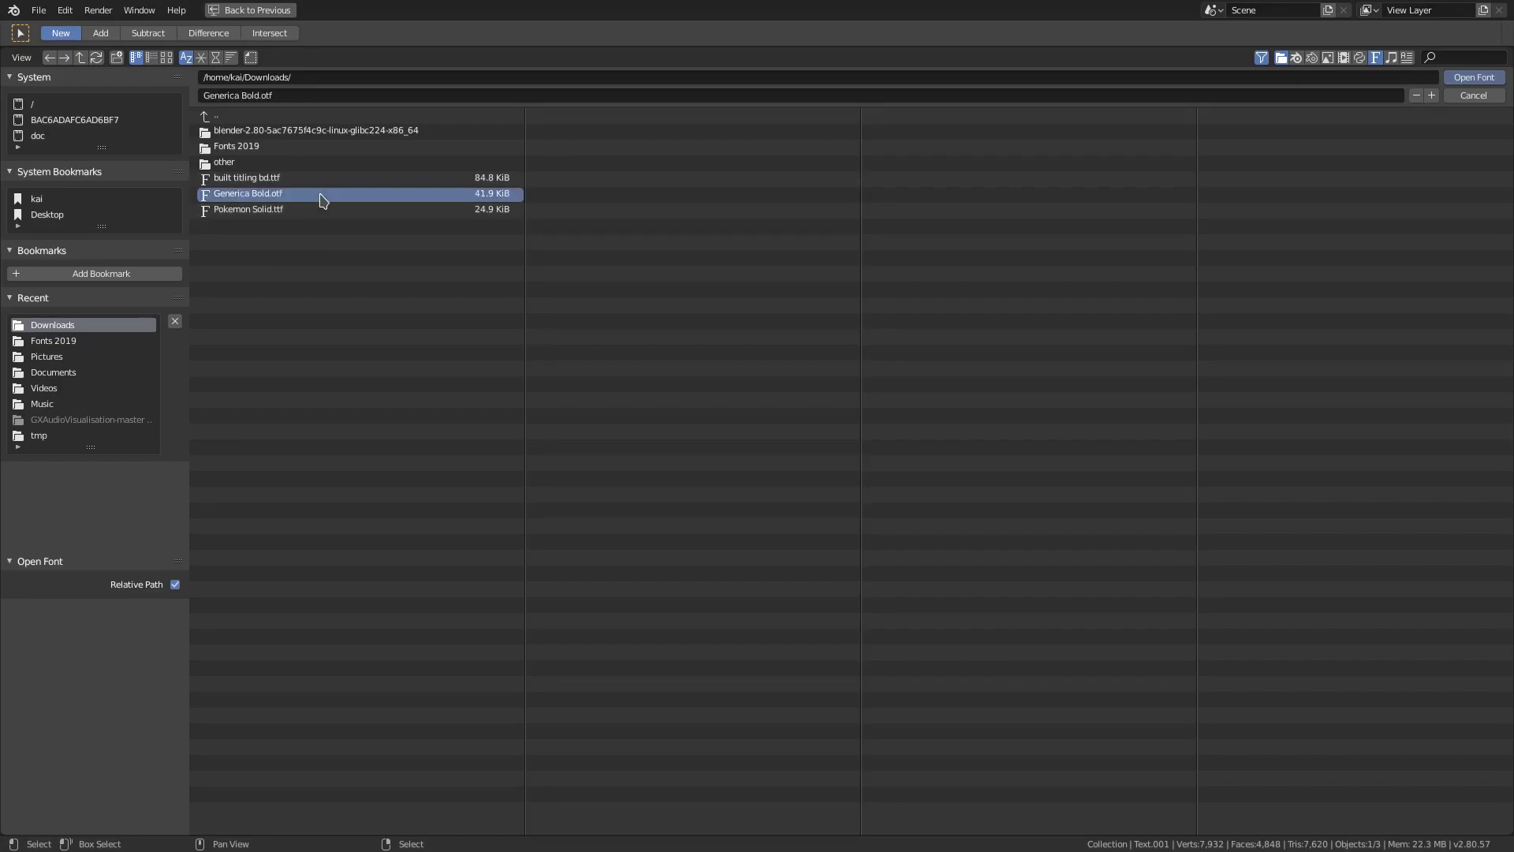
click(1475, 78)
Replace the capital I in the PIKACHU text with a lowercase i
middle_drag(733, 558, 781, 550)
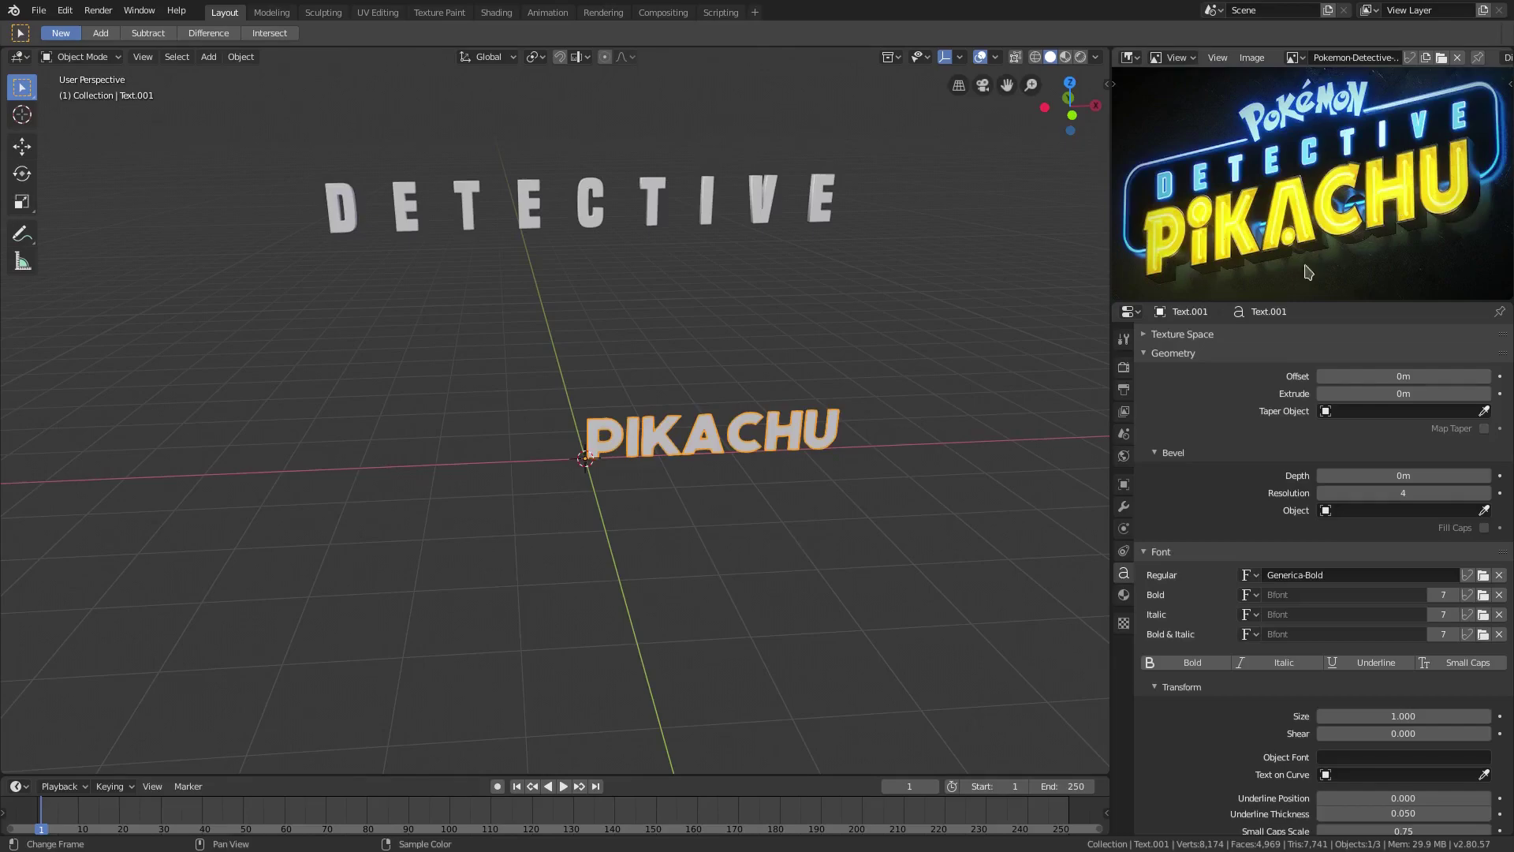
scroll(710, 455, up, 8)
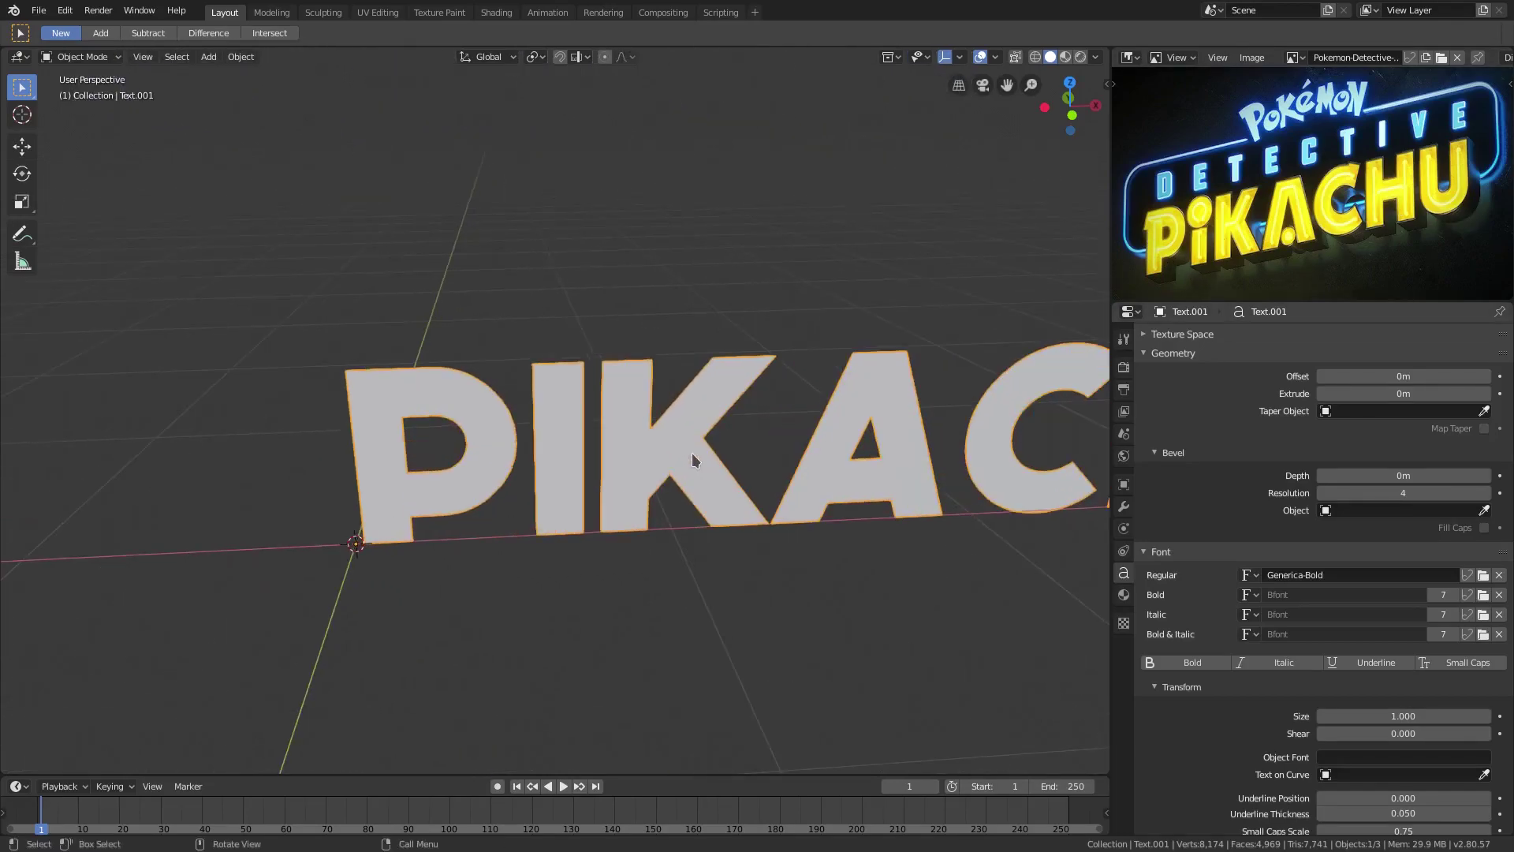
shift+middle_drag(694, 459, 547, 362)
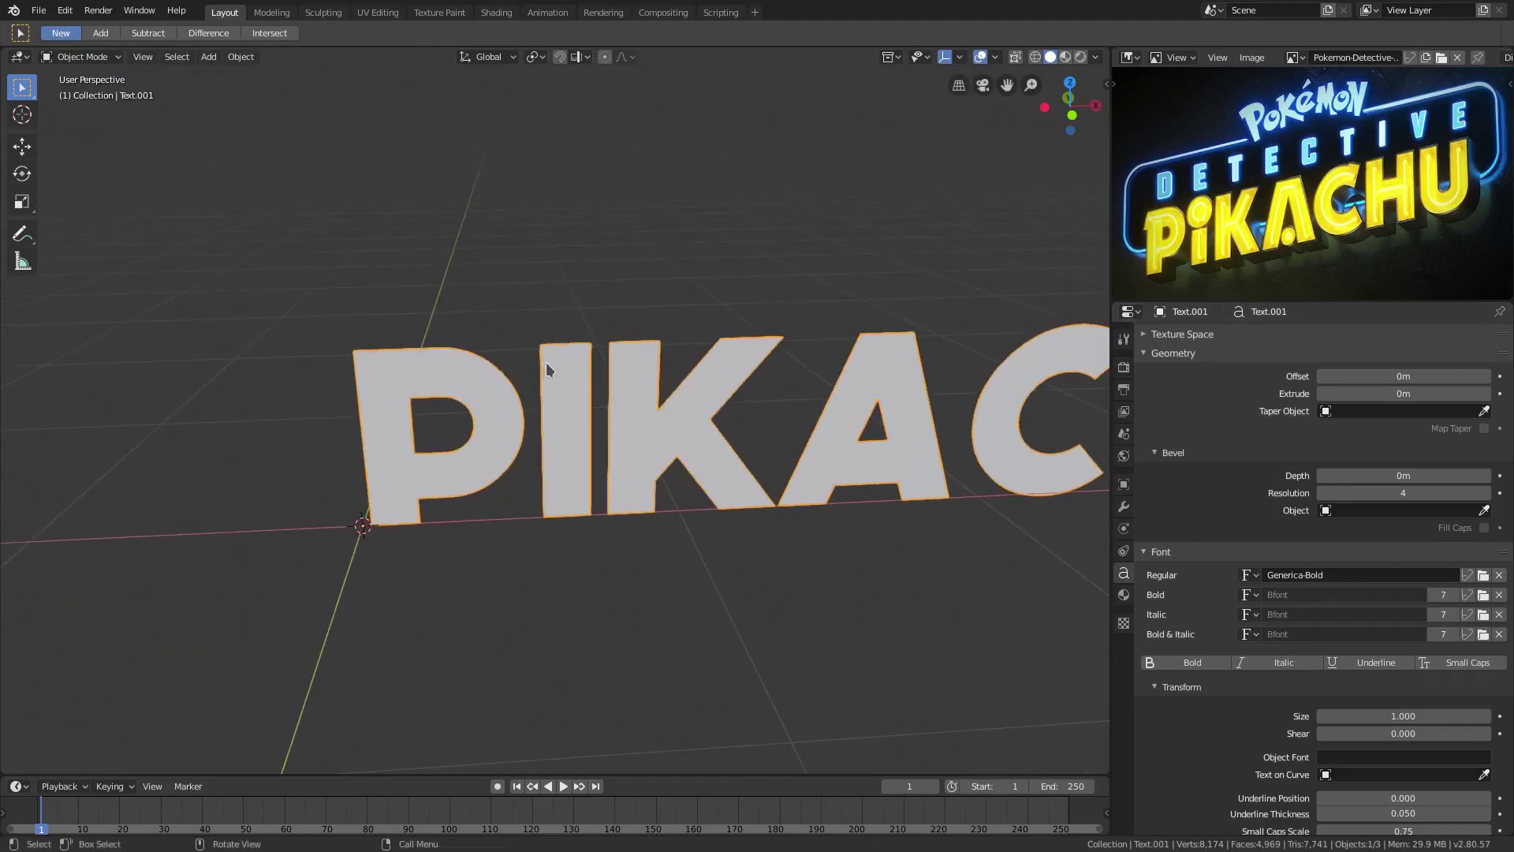
key(Tab)
key(Left)
key(Left)
key(Left)
key(Left)
key(Left)
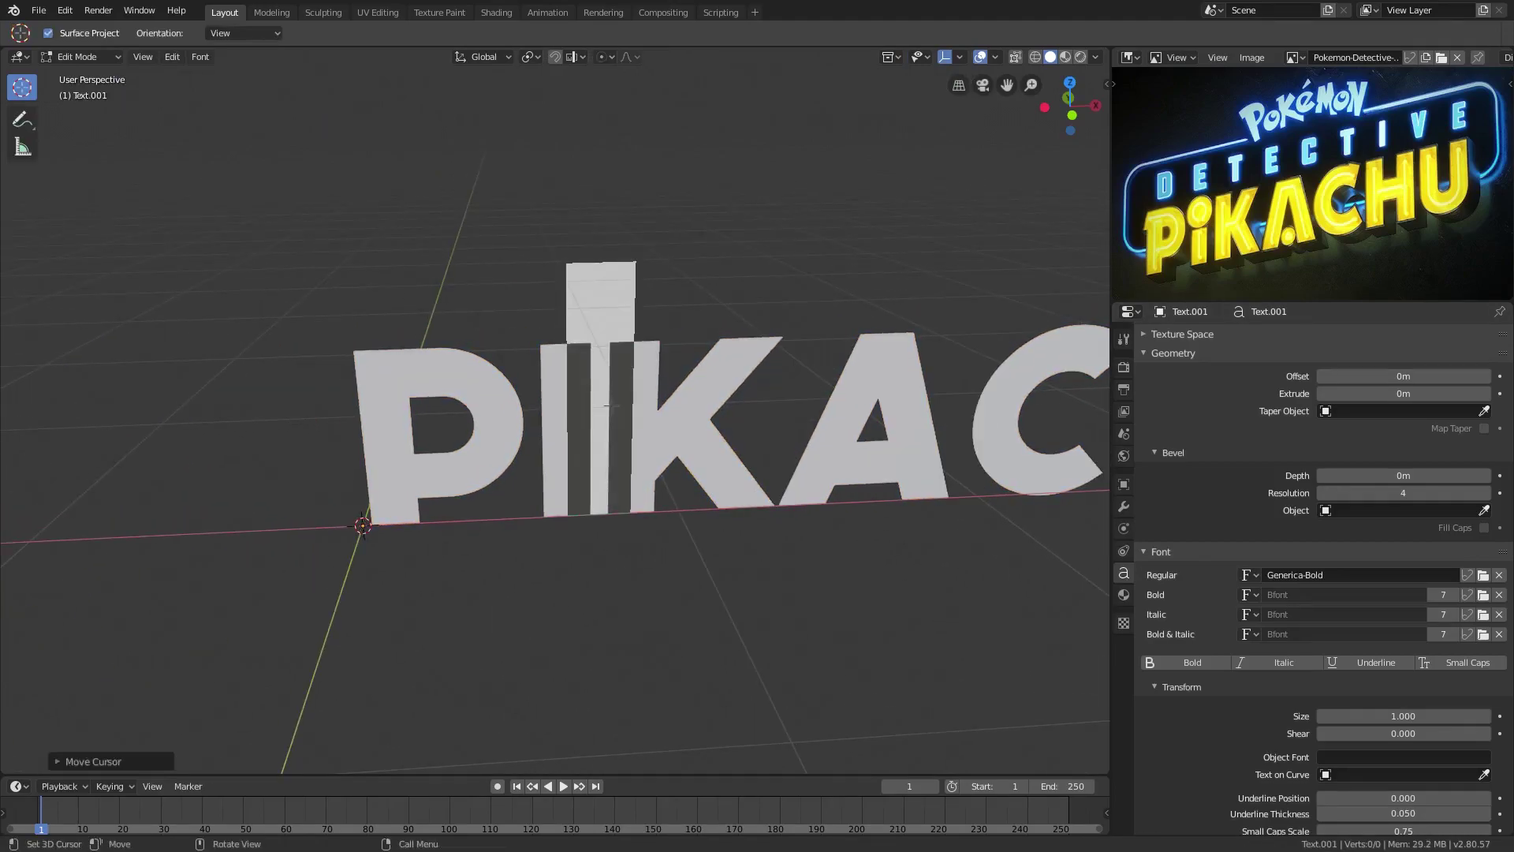
key(BackSpace)
text(i)
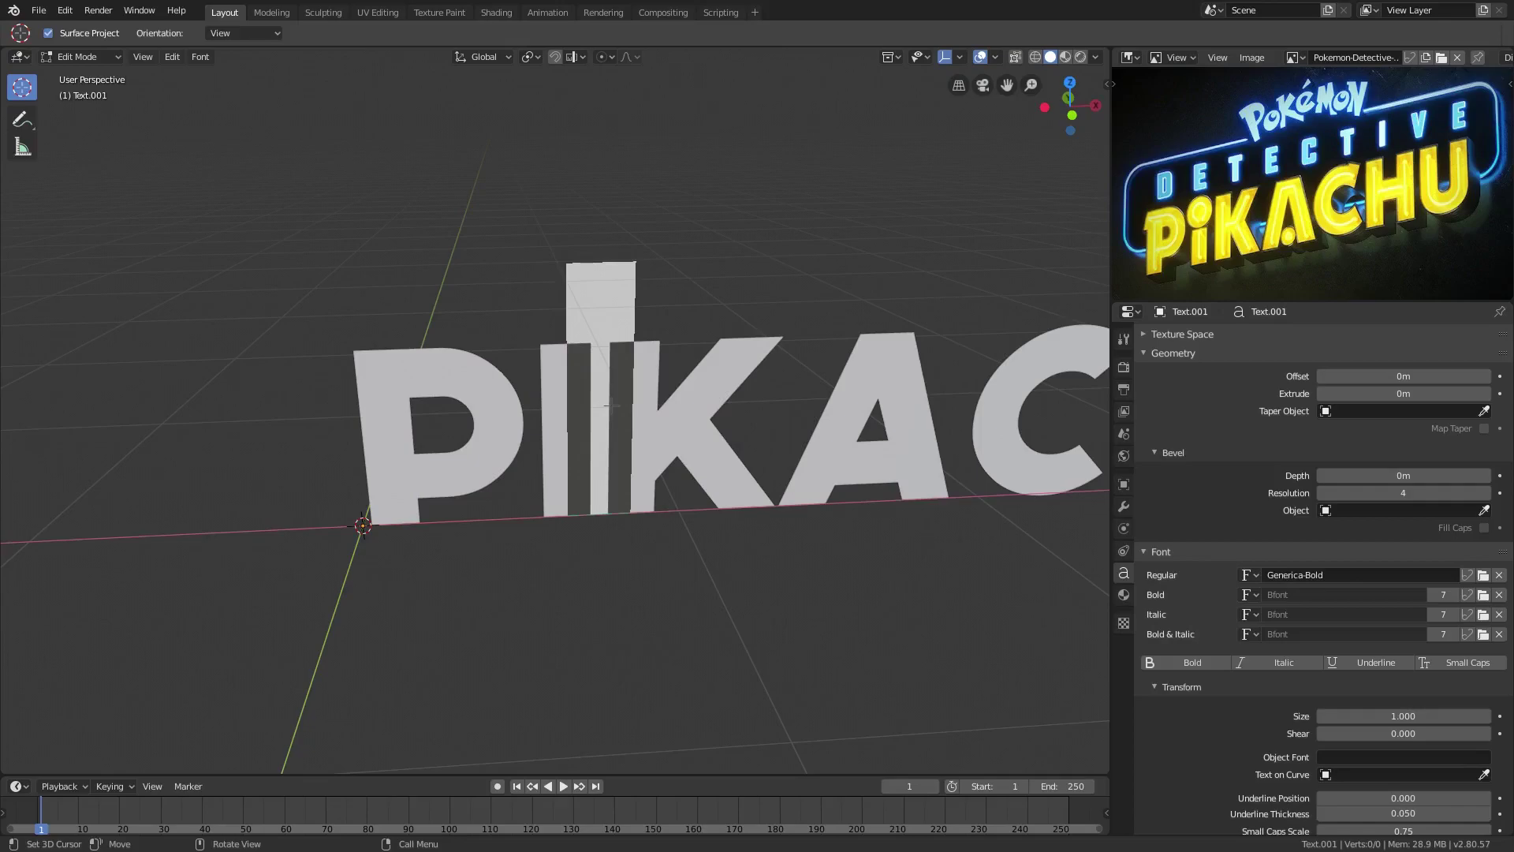
key(BackSpace)
text(i)
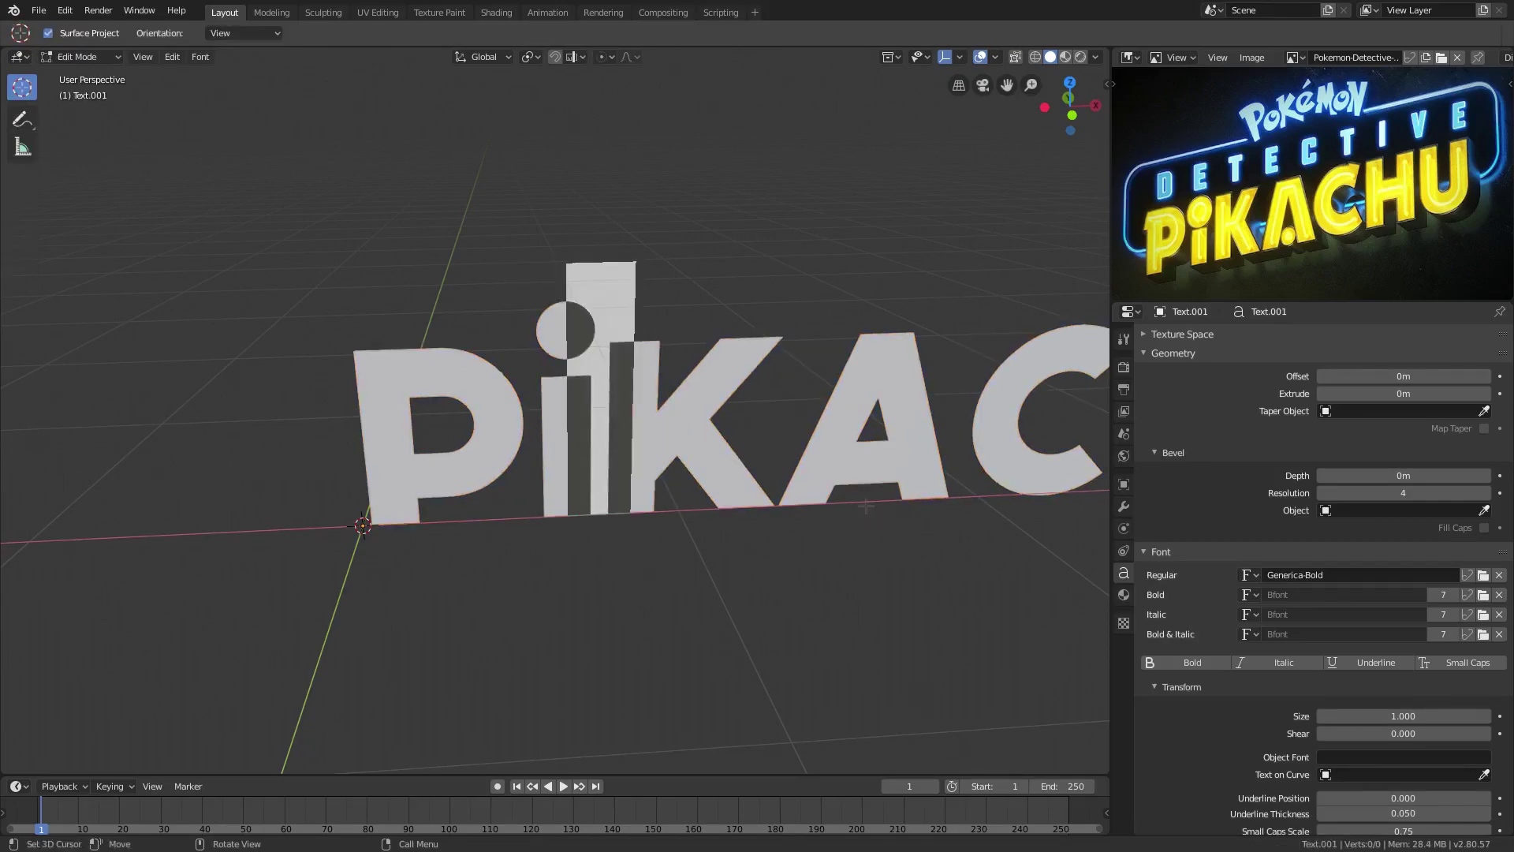
key(Right)
key(Right)
key(BackSpace)
key(ctrl+z)
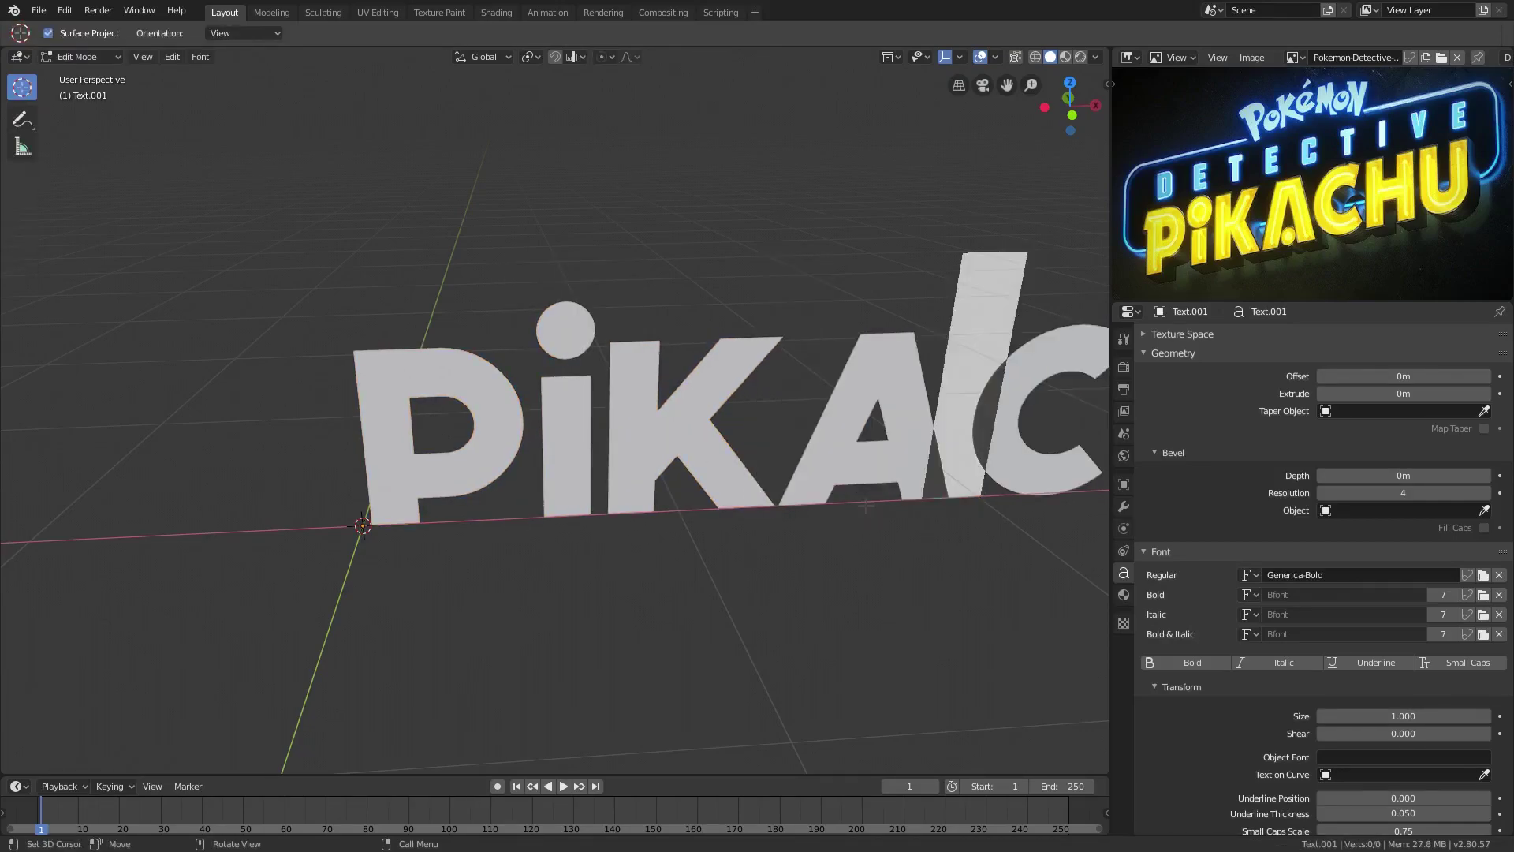
key(BackSpace)
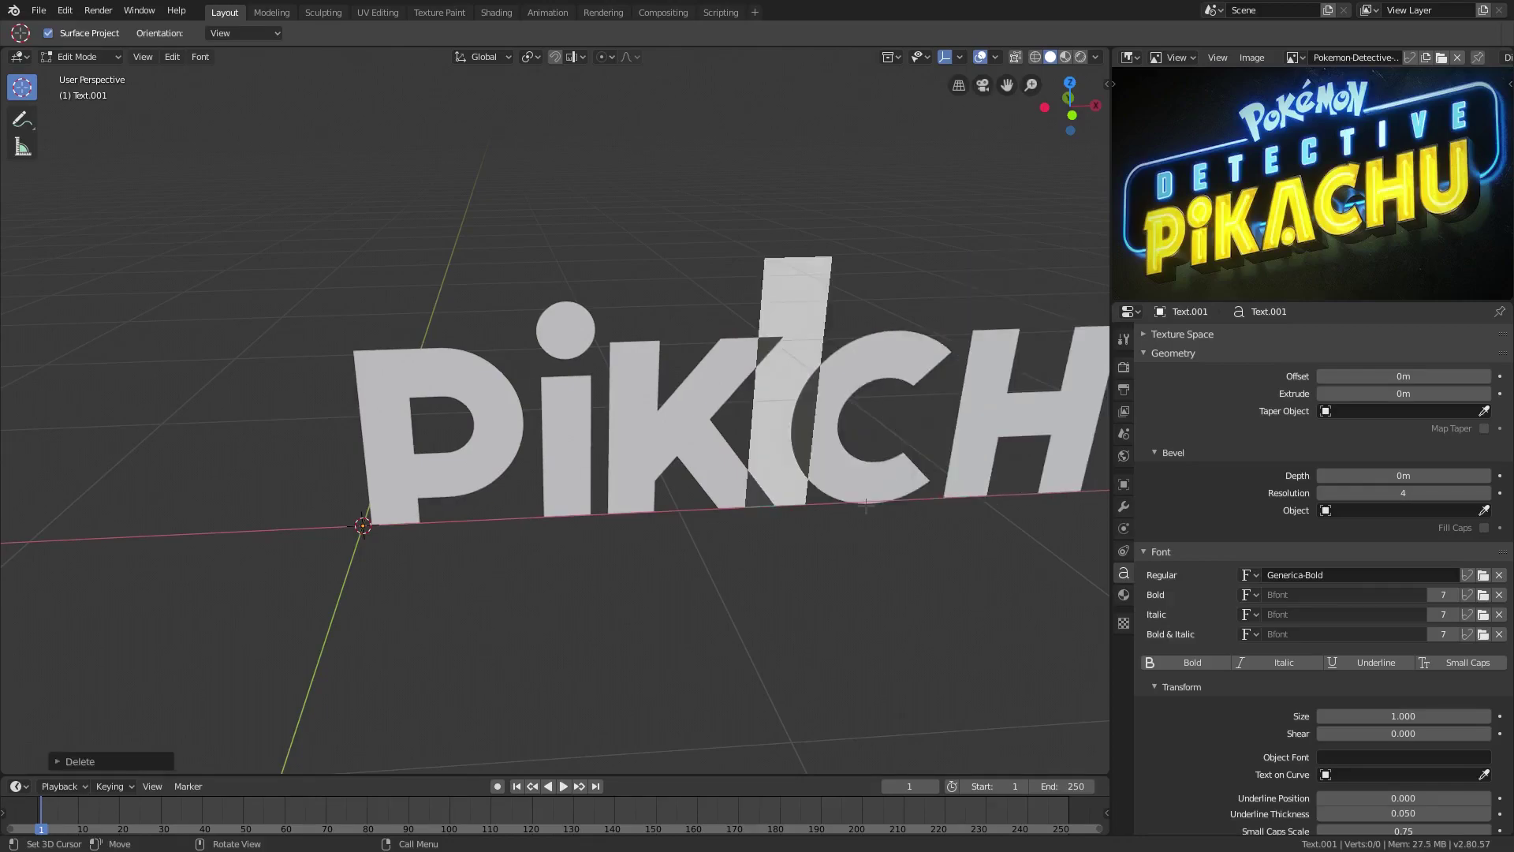
key(ctrl+z)
scroll(819, 508, down, 8)
key(Tab)
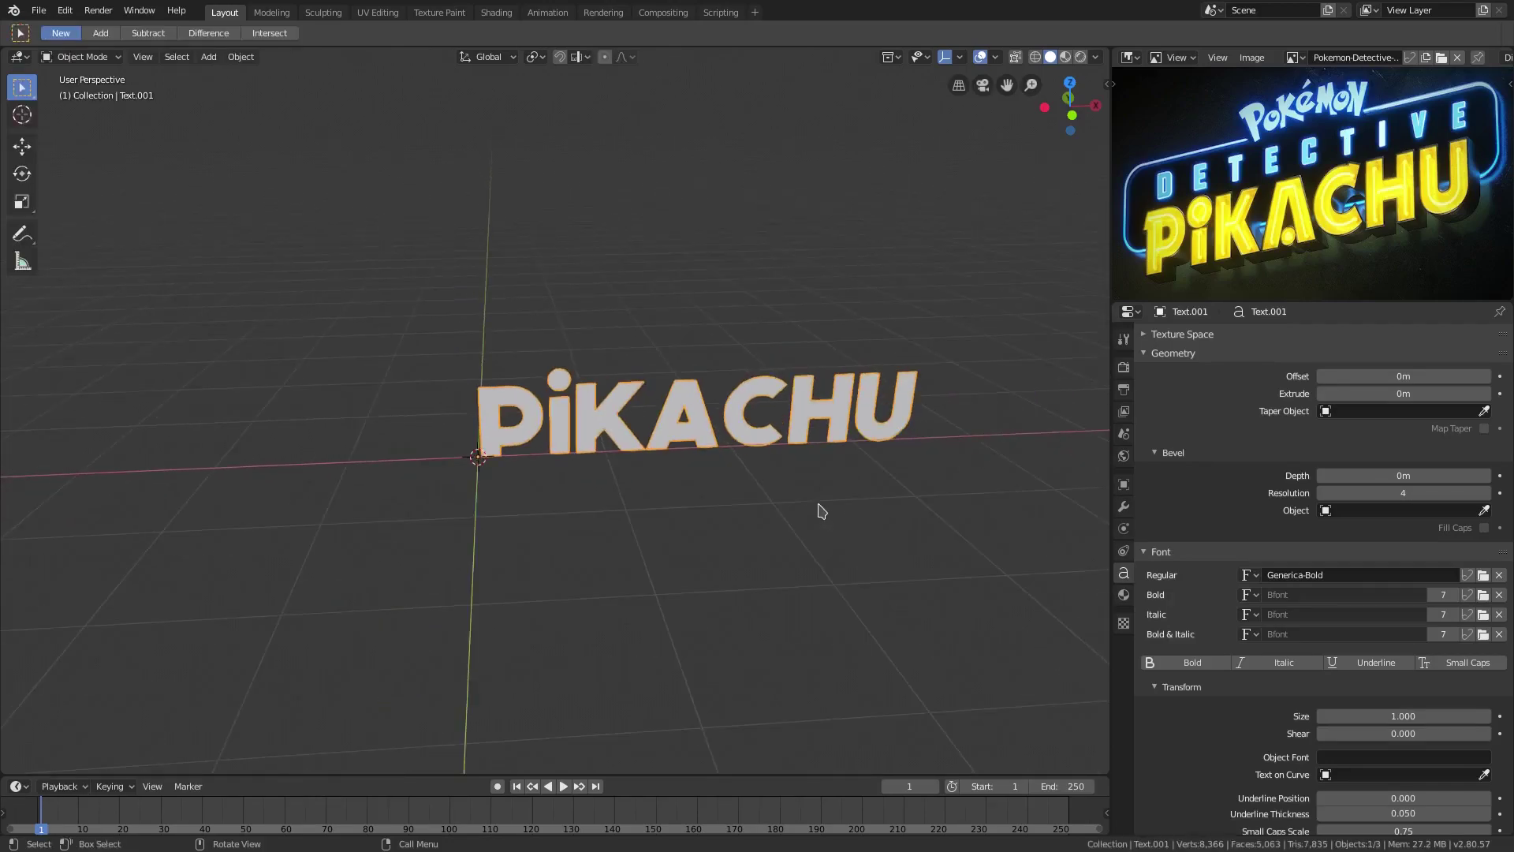
Replace the letter A in the PIKACHU text with blank spaces, leaving a letter-wide gap between K and C
scroll(819, 512, up, 3)
middle_drag(819, 511, 509, 466)
scroll(508, 461, up, 3)
shift+middle_drag(891, 507, 817, 466)
scroll(817, 466, up, 3)
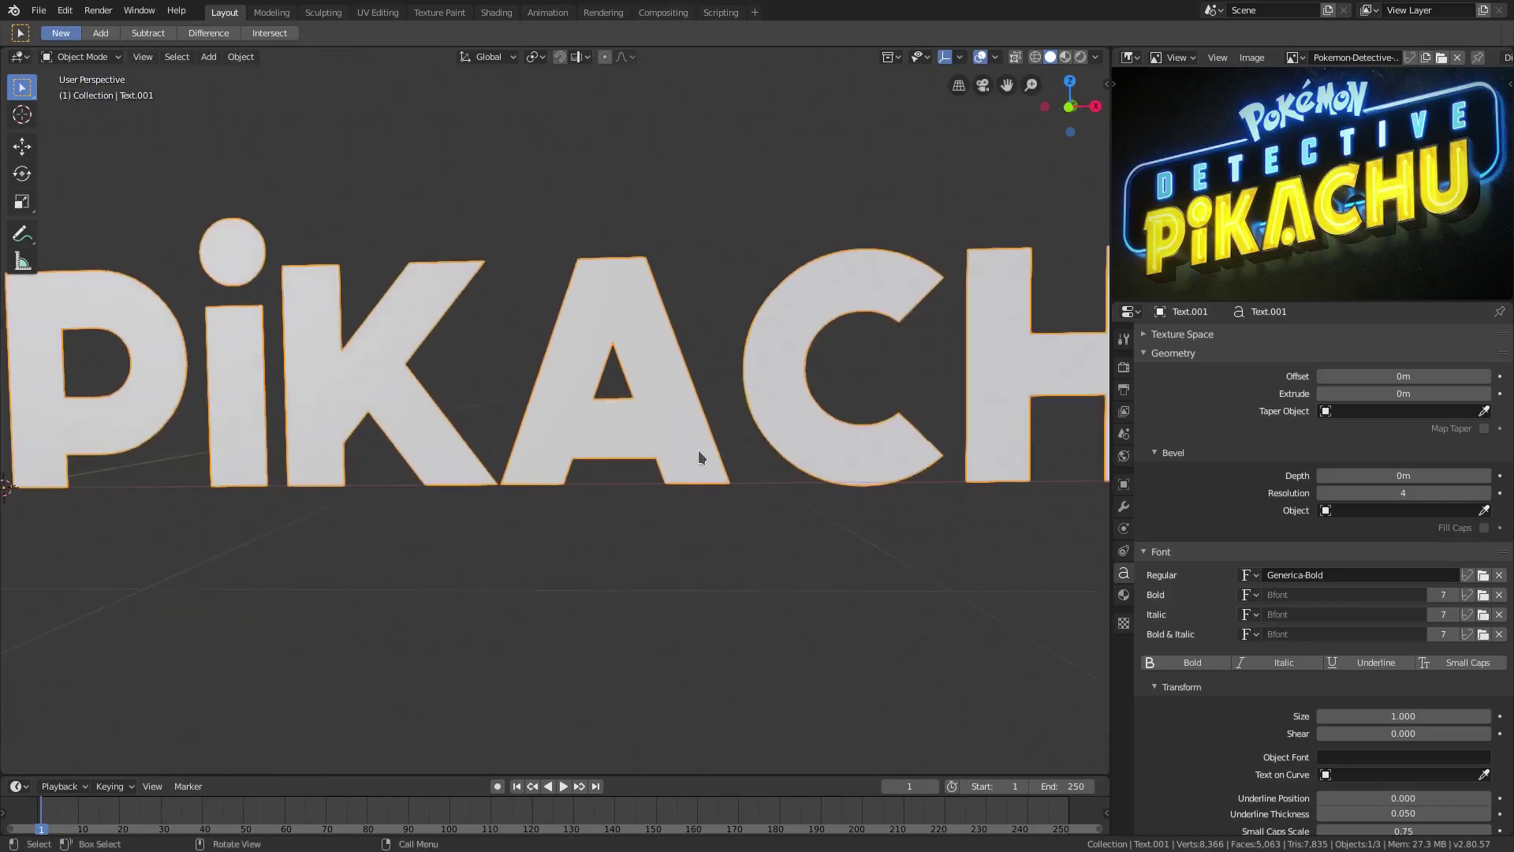
shift+middle_drag(698, 448, 558, 320)
scroll(568, 331, down, 3)
scroll(869, 409, down, 2)
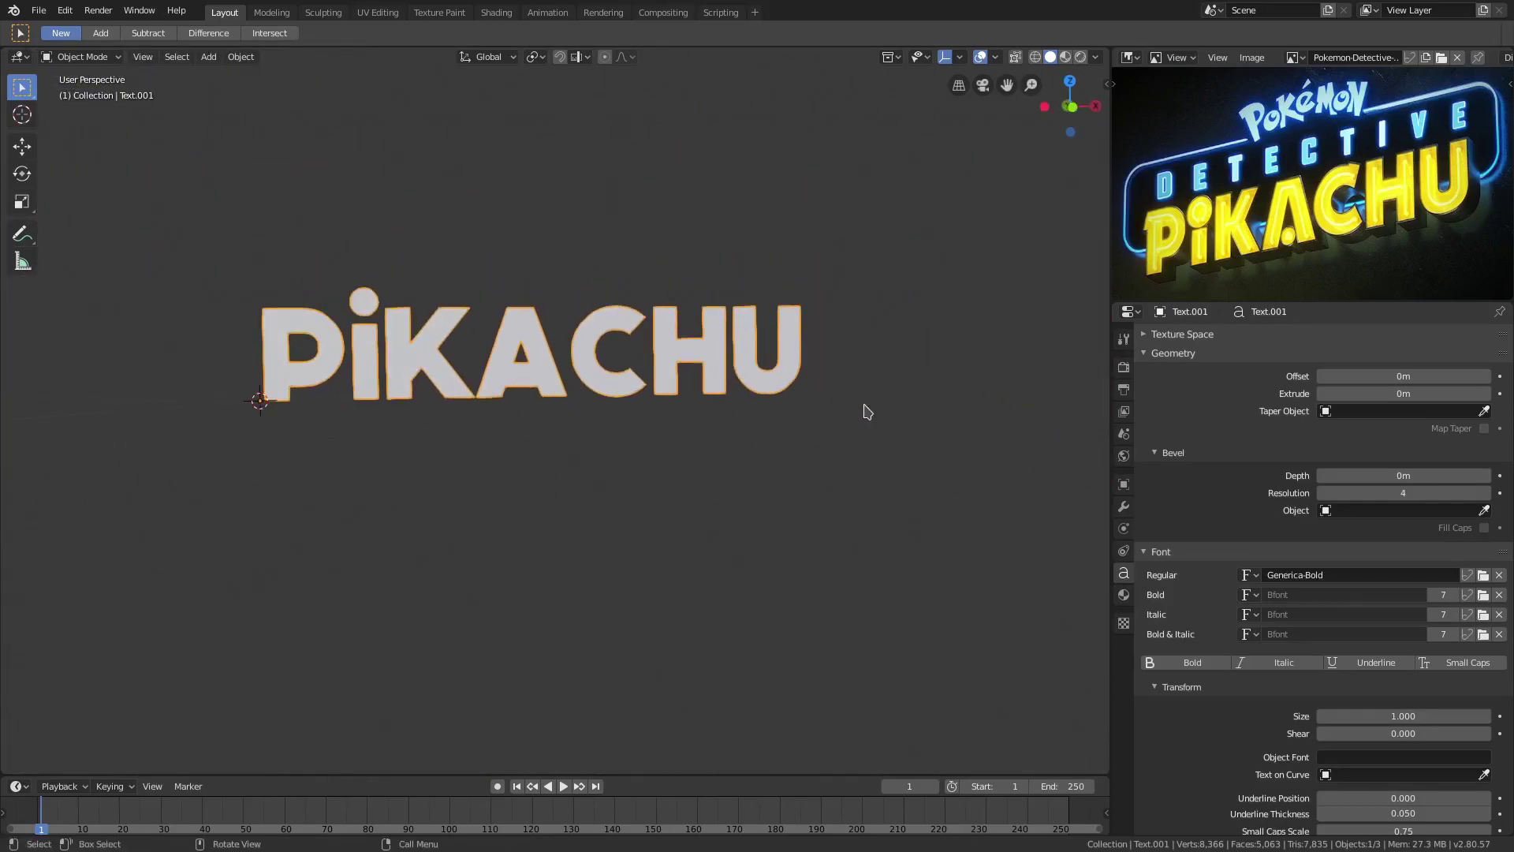
shift+middle_drag(868, 410, 691, 412)
key(Tab)
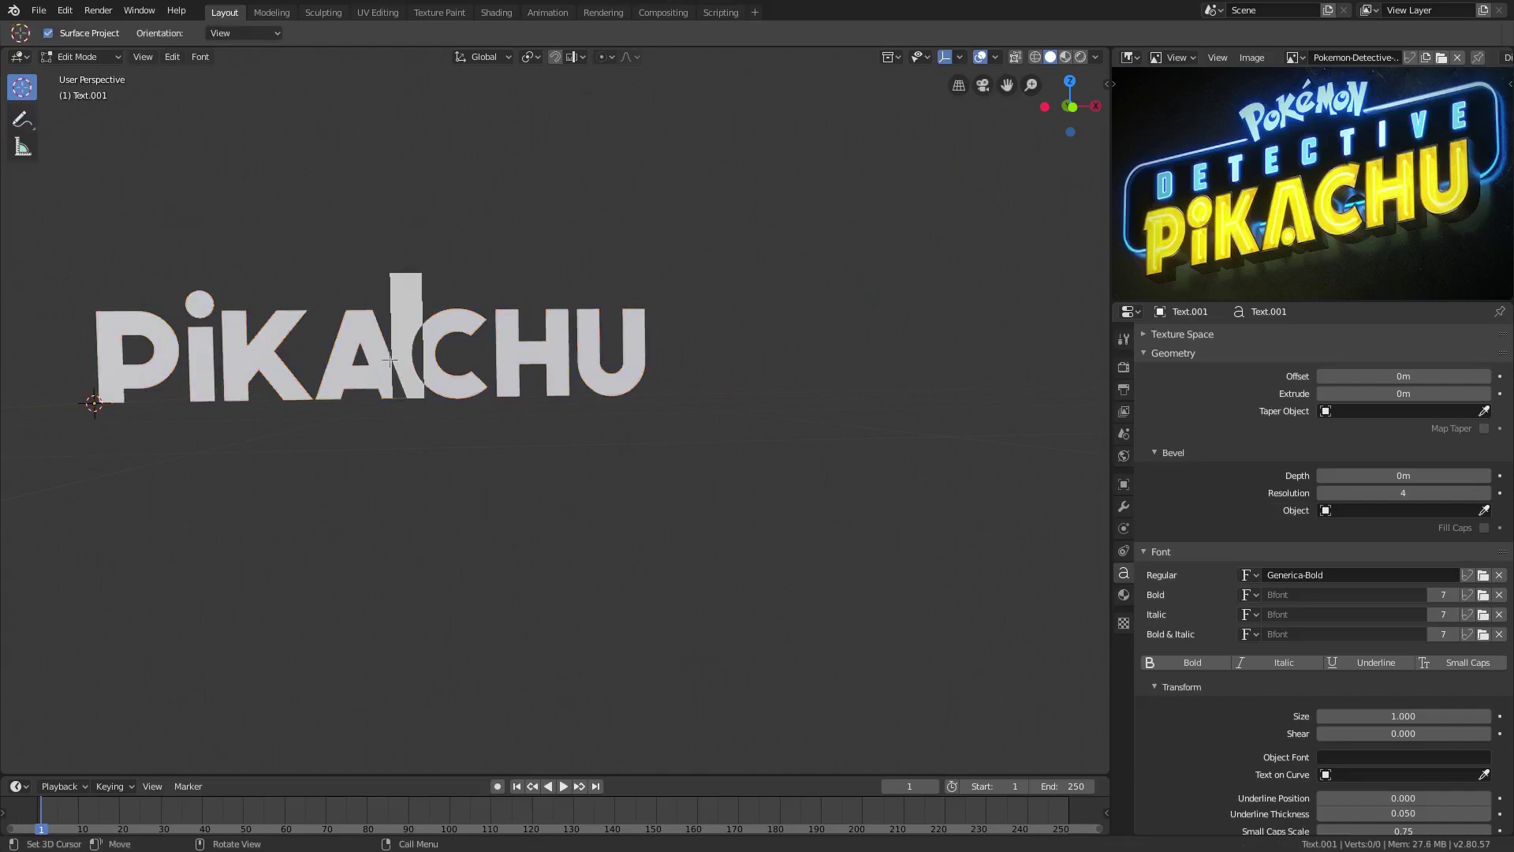
key(BackSpace)
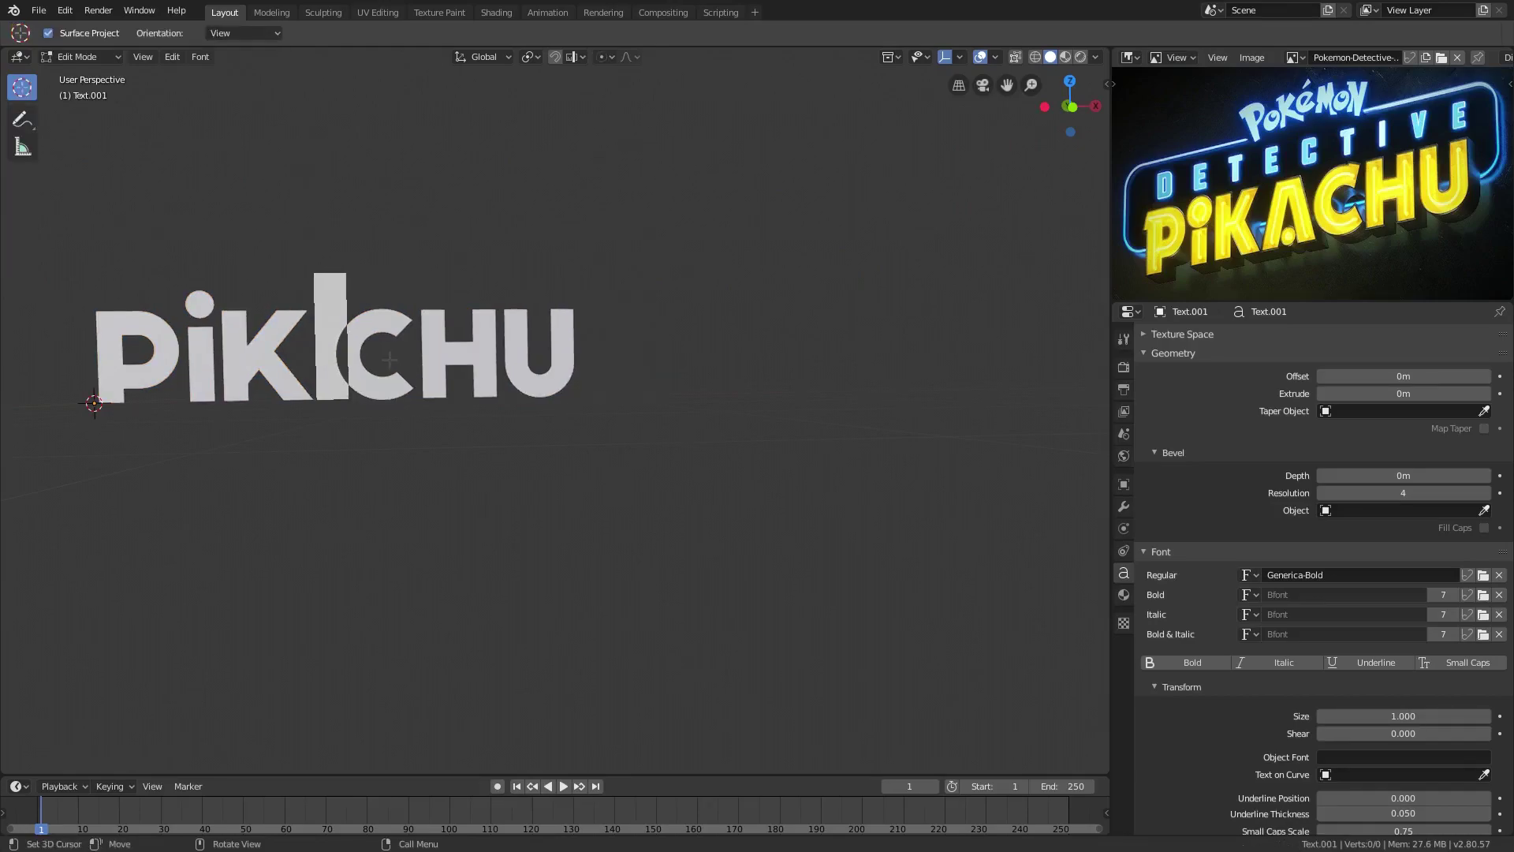
key(Tab)
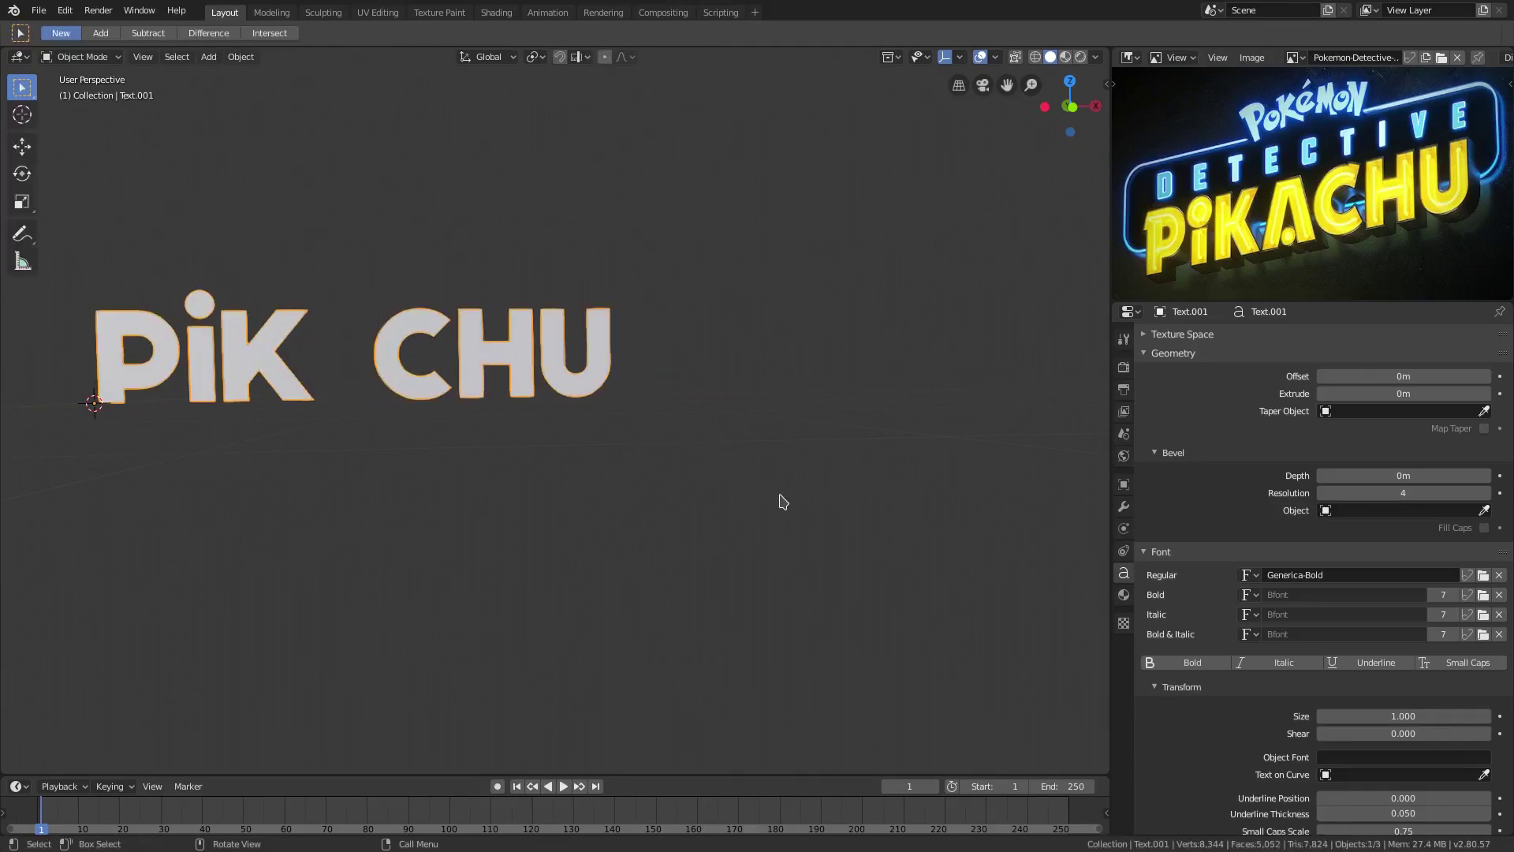
key(Tab)
key(Tab)
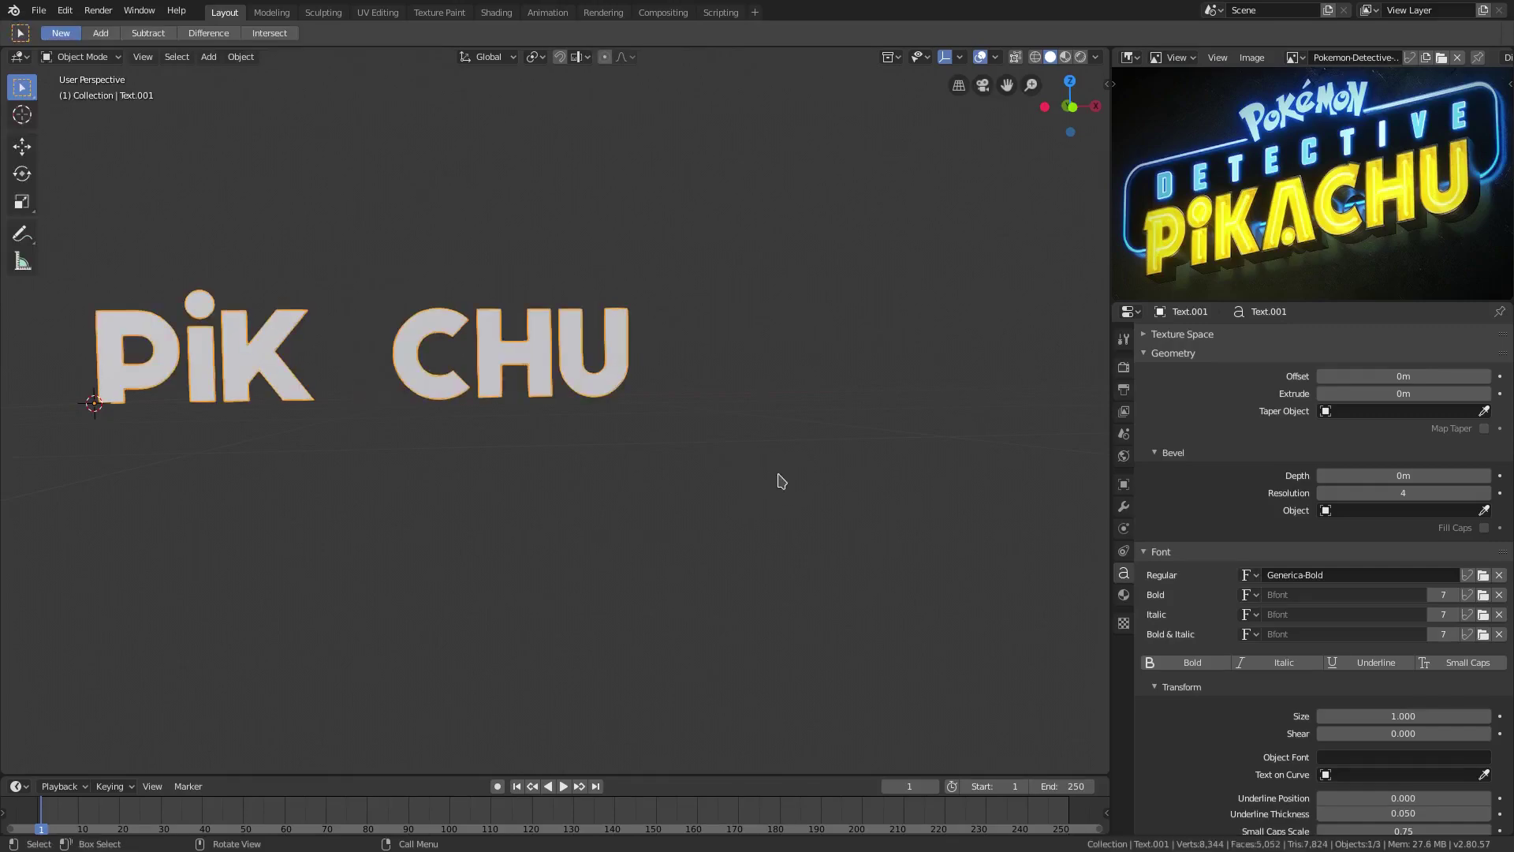
In front orthographic view, add a mesh plane at the origin and rotate it 90 degrees around the X axis
middle_drag(781, 477, 702, 397)
key(KP_1)
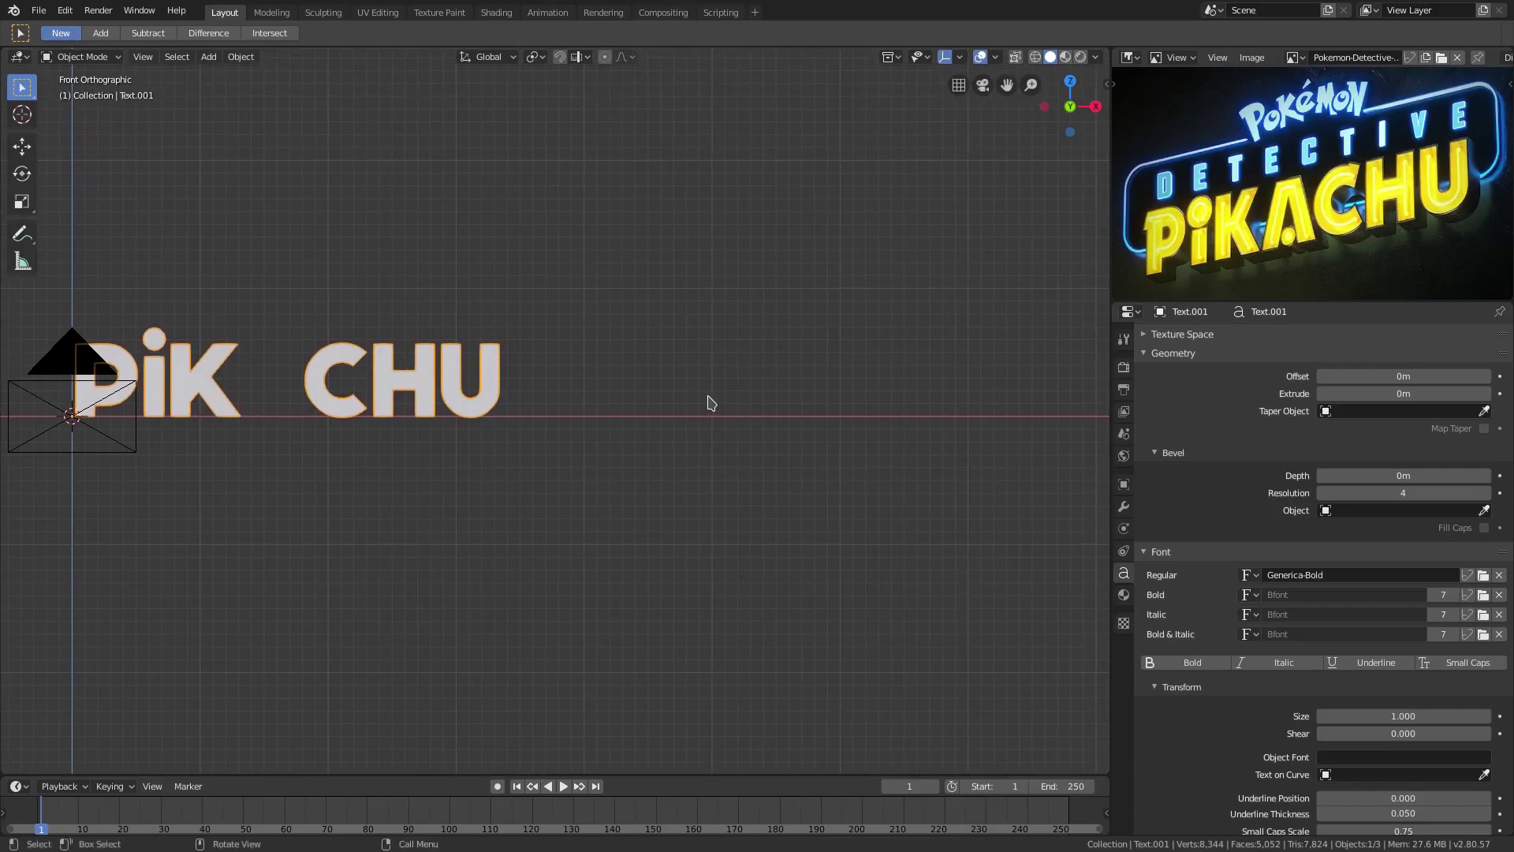
key(shift+a)
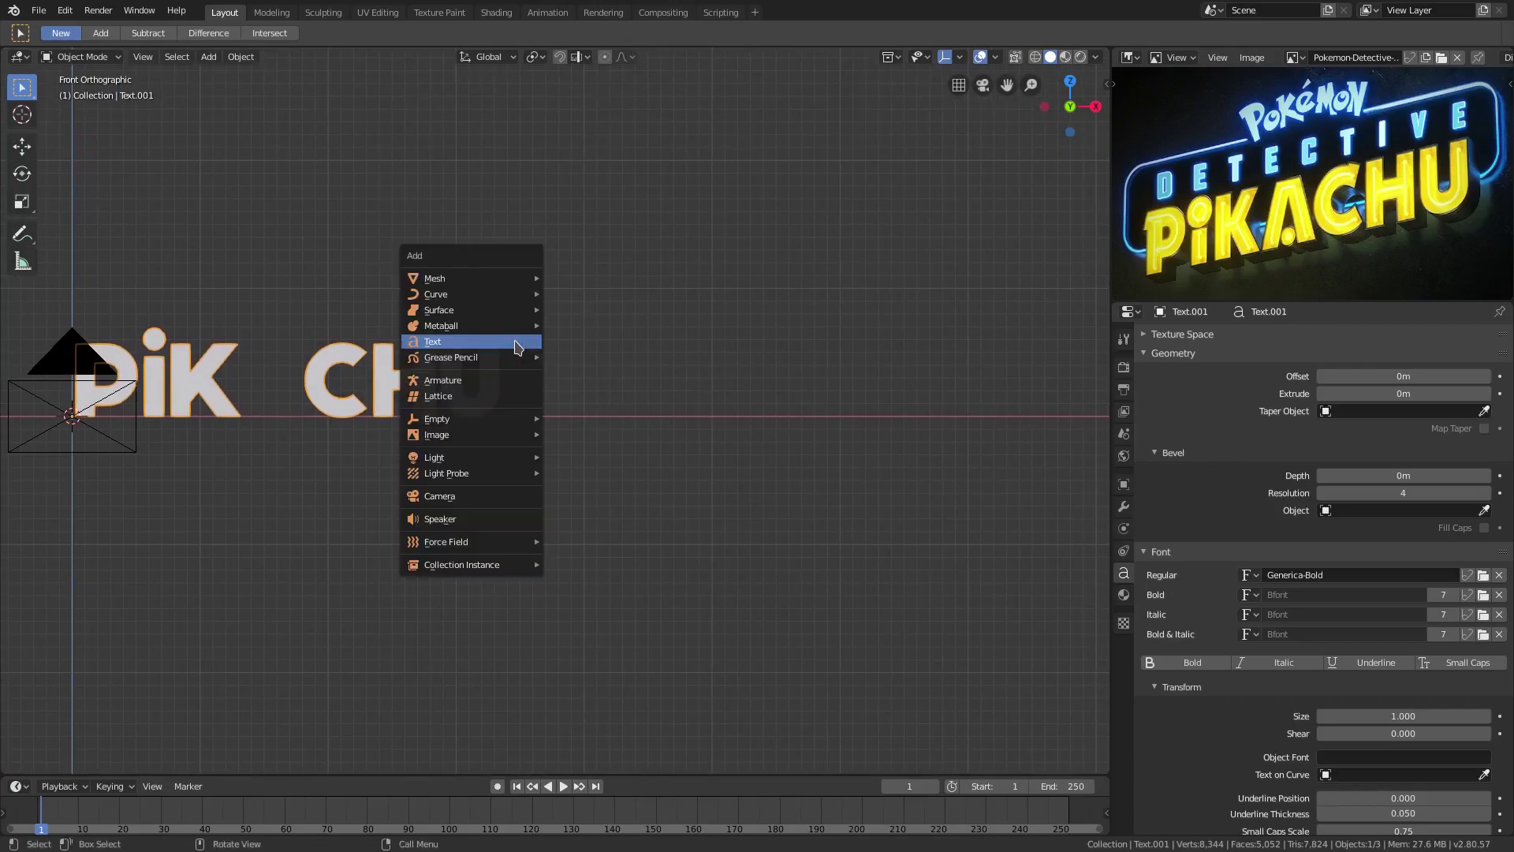
mouse_move(490, 280)
click(623, 281)
scroll(306, 351, up, 3)
shift+middle_drag(307, 351, 794, 444)
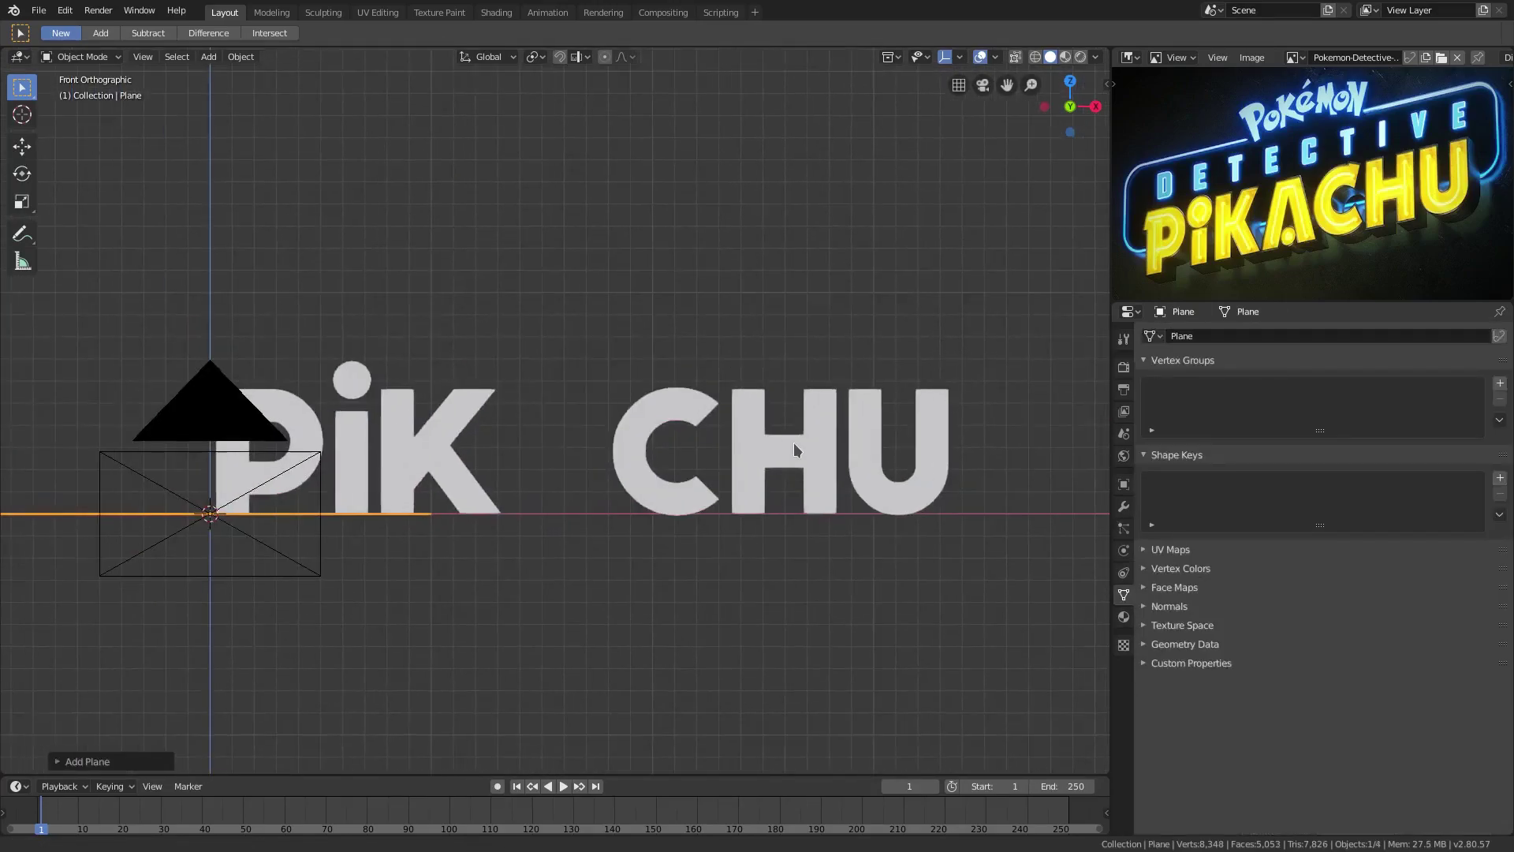
text(rx90)
key(Return)
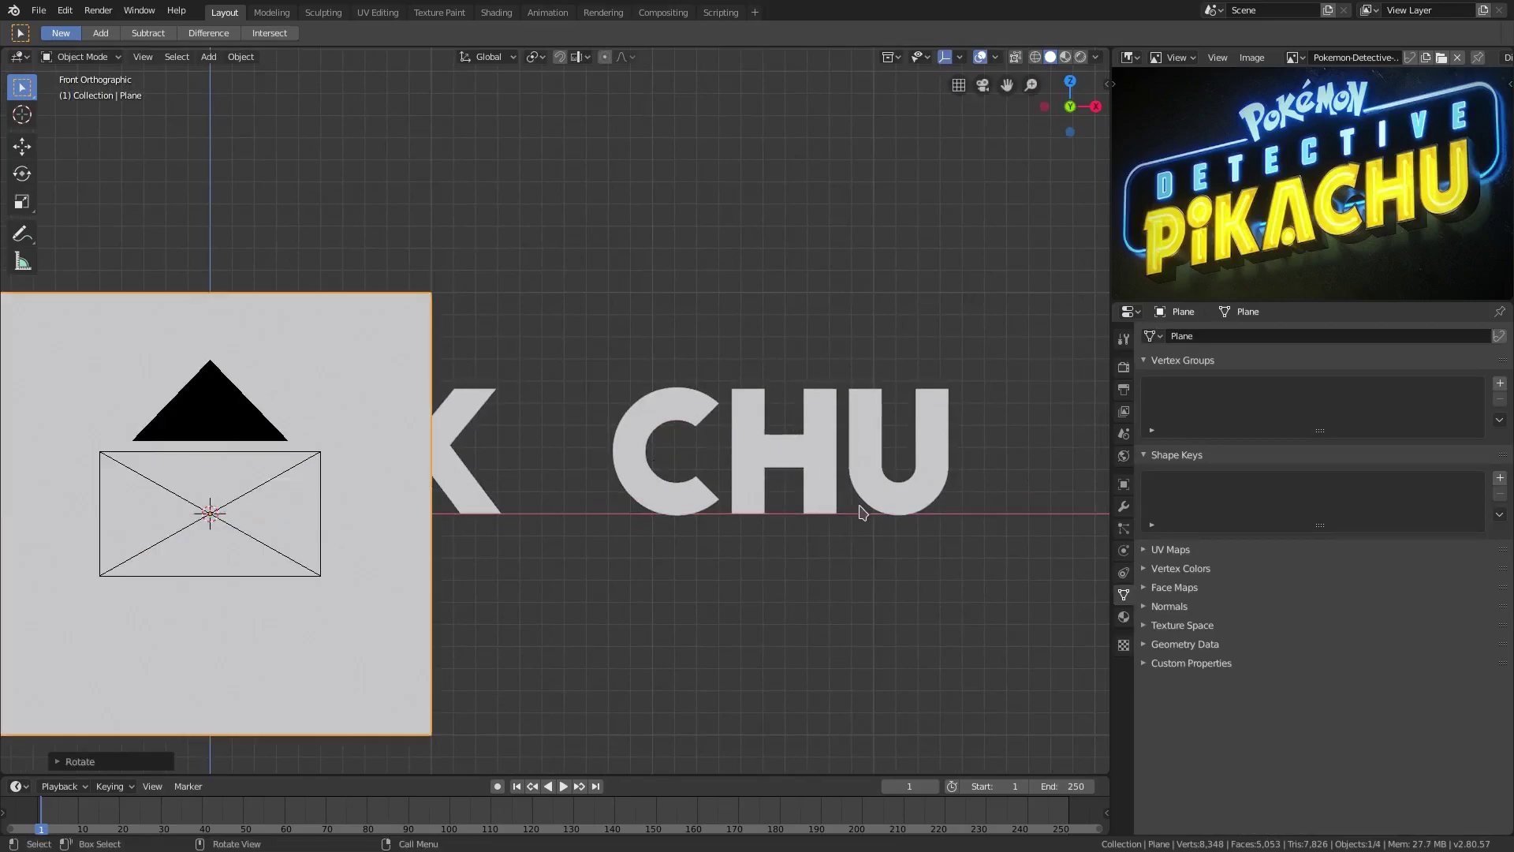
Scale the plane down uniformly to the stem width of the lowercase i and move it onto that stem
key(s)
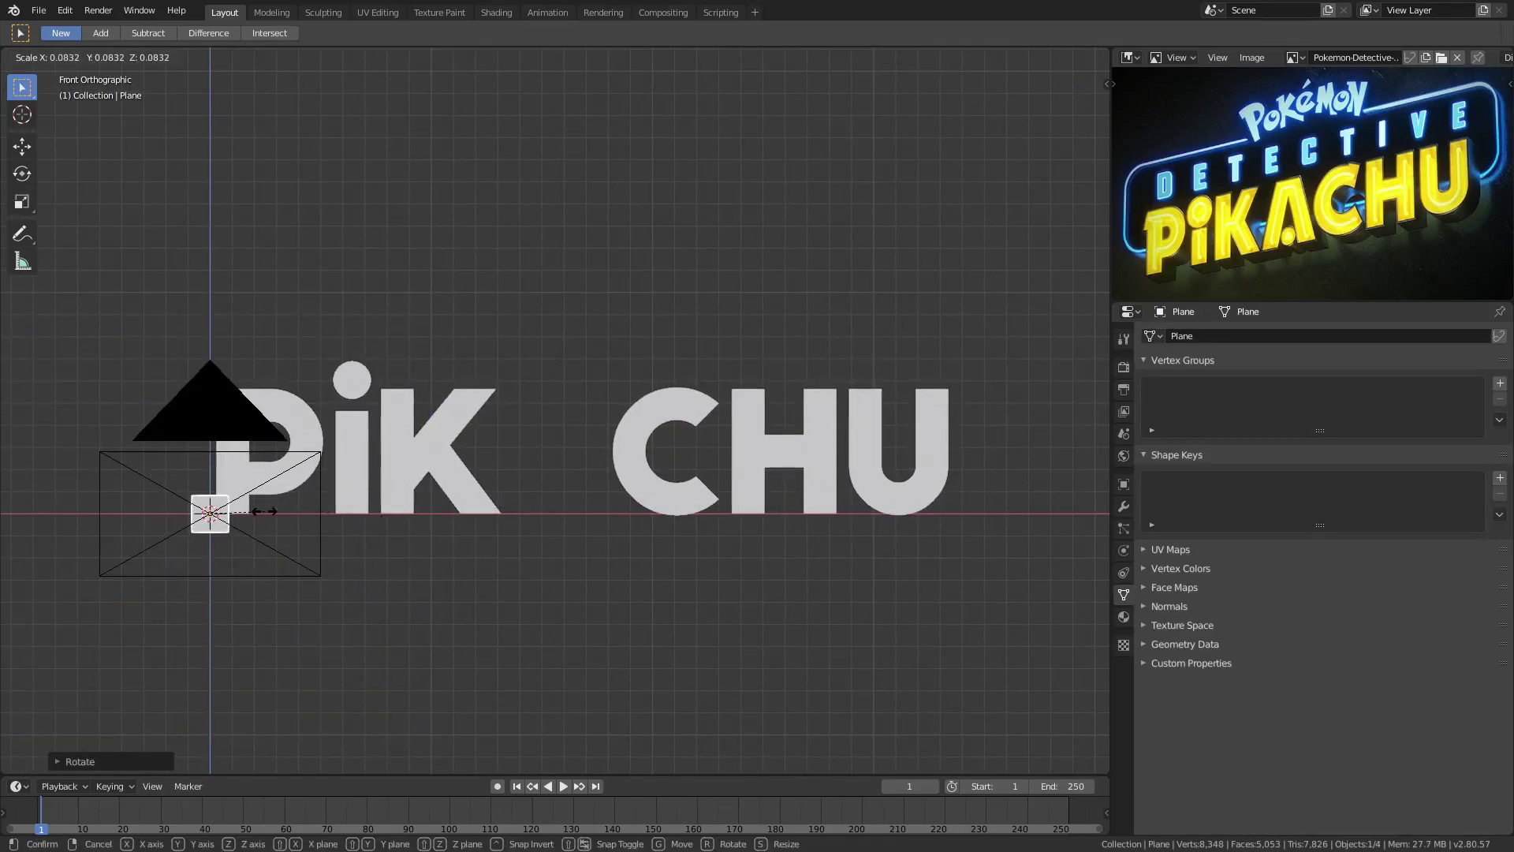
click(284, 511)
scroll(520, 519, up, 4)
key(s)
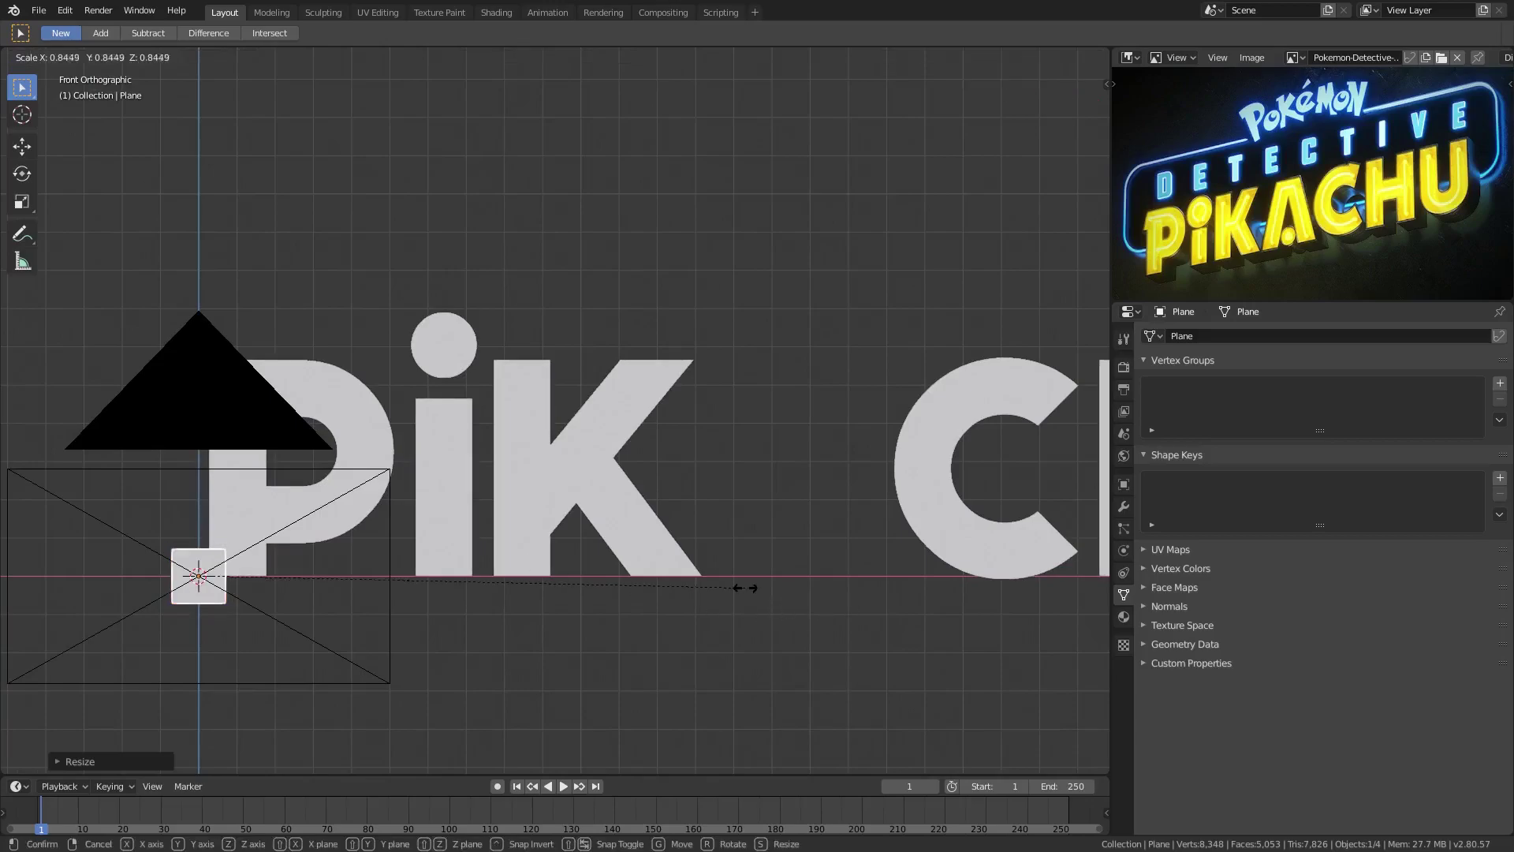
click(788, 596)
key(g)
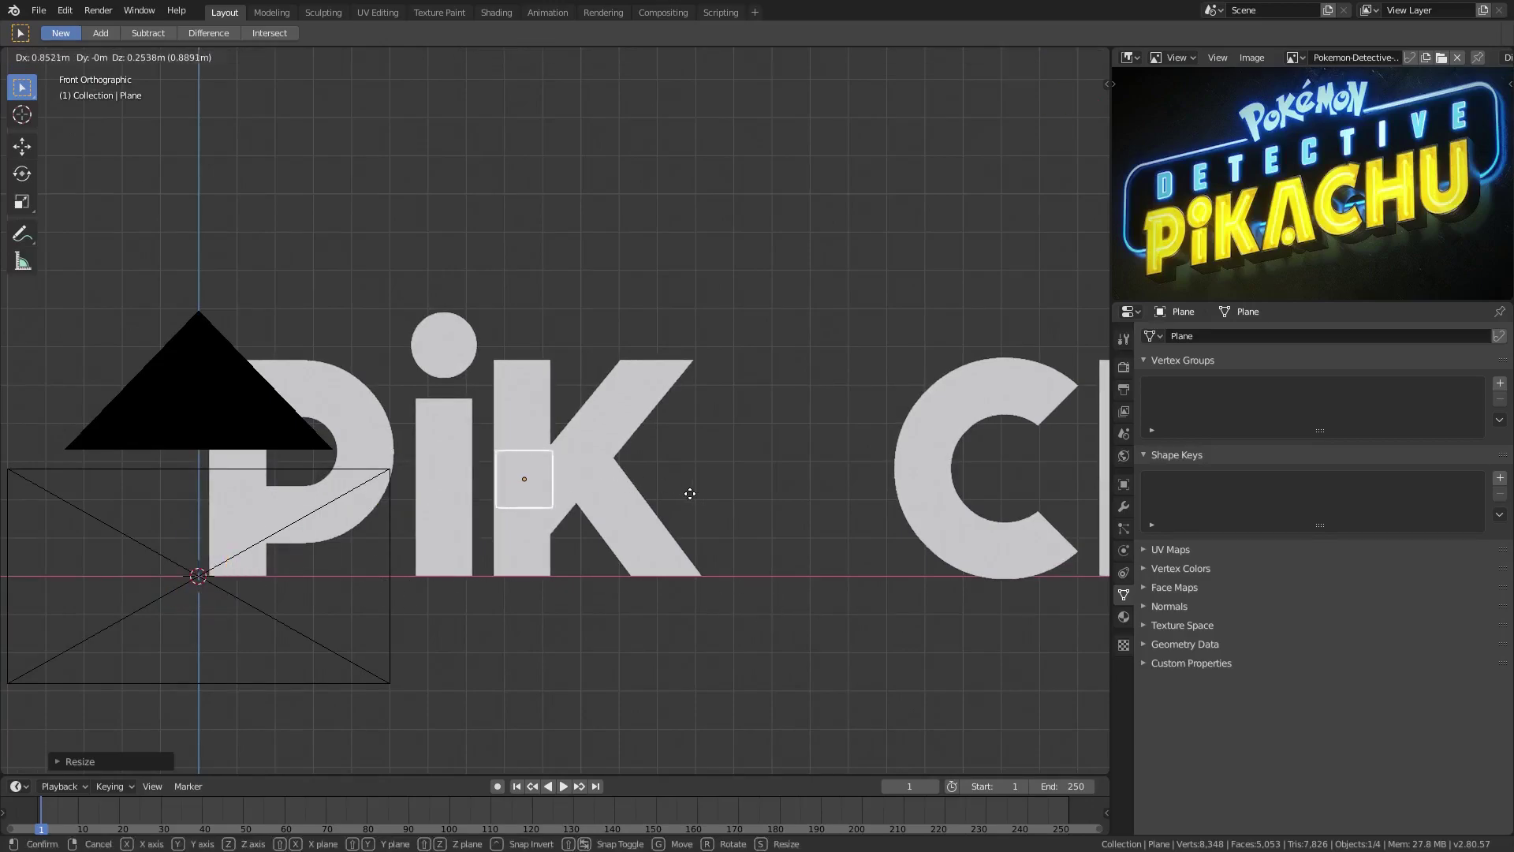
click(601, 486)
scroll(601, 487, up, 5)
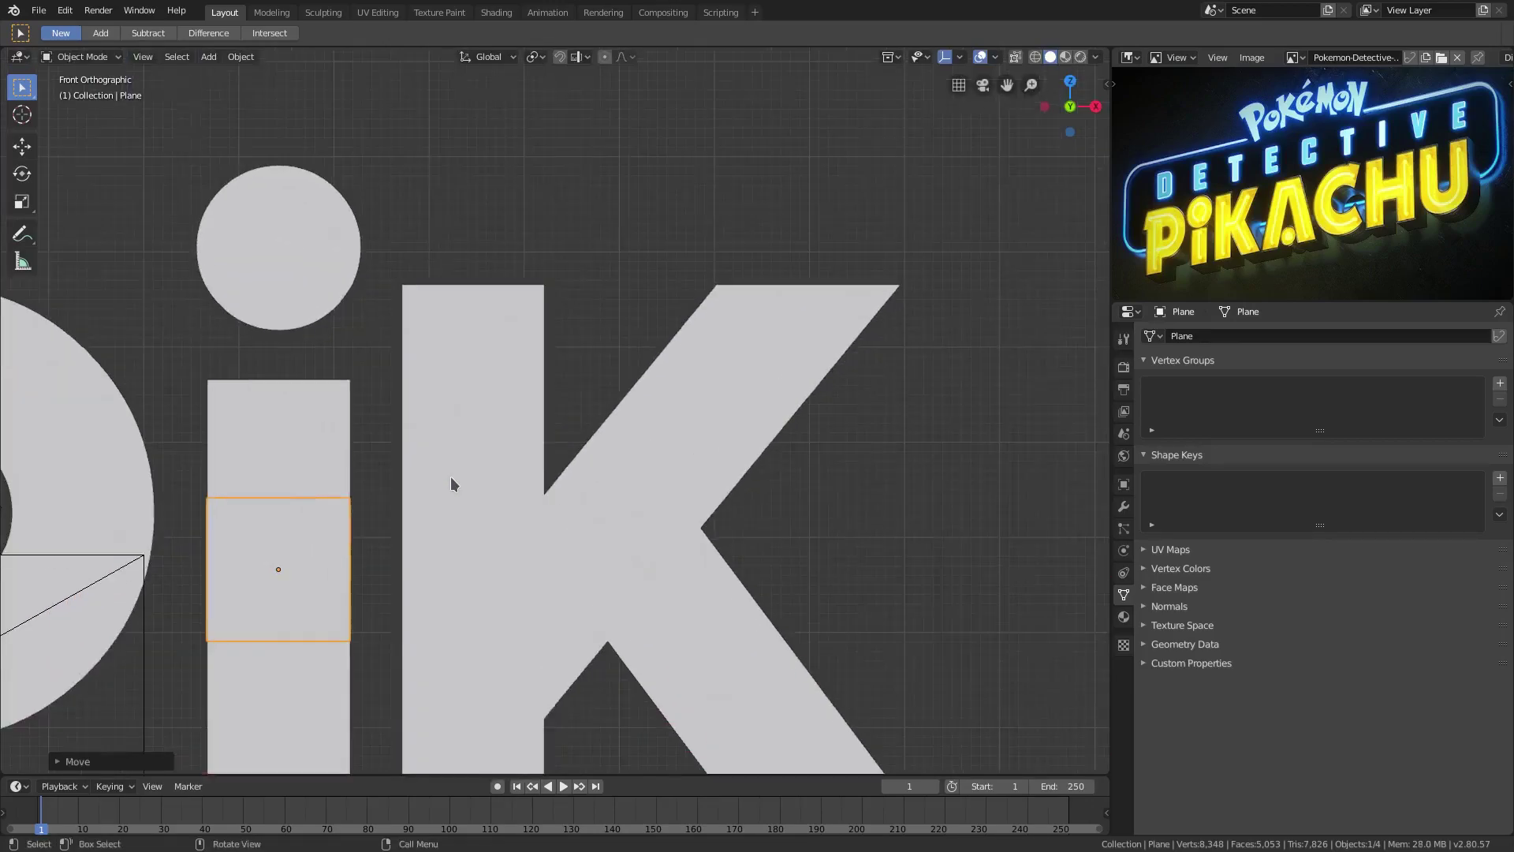
key(s)
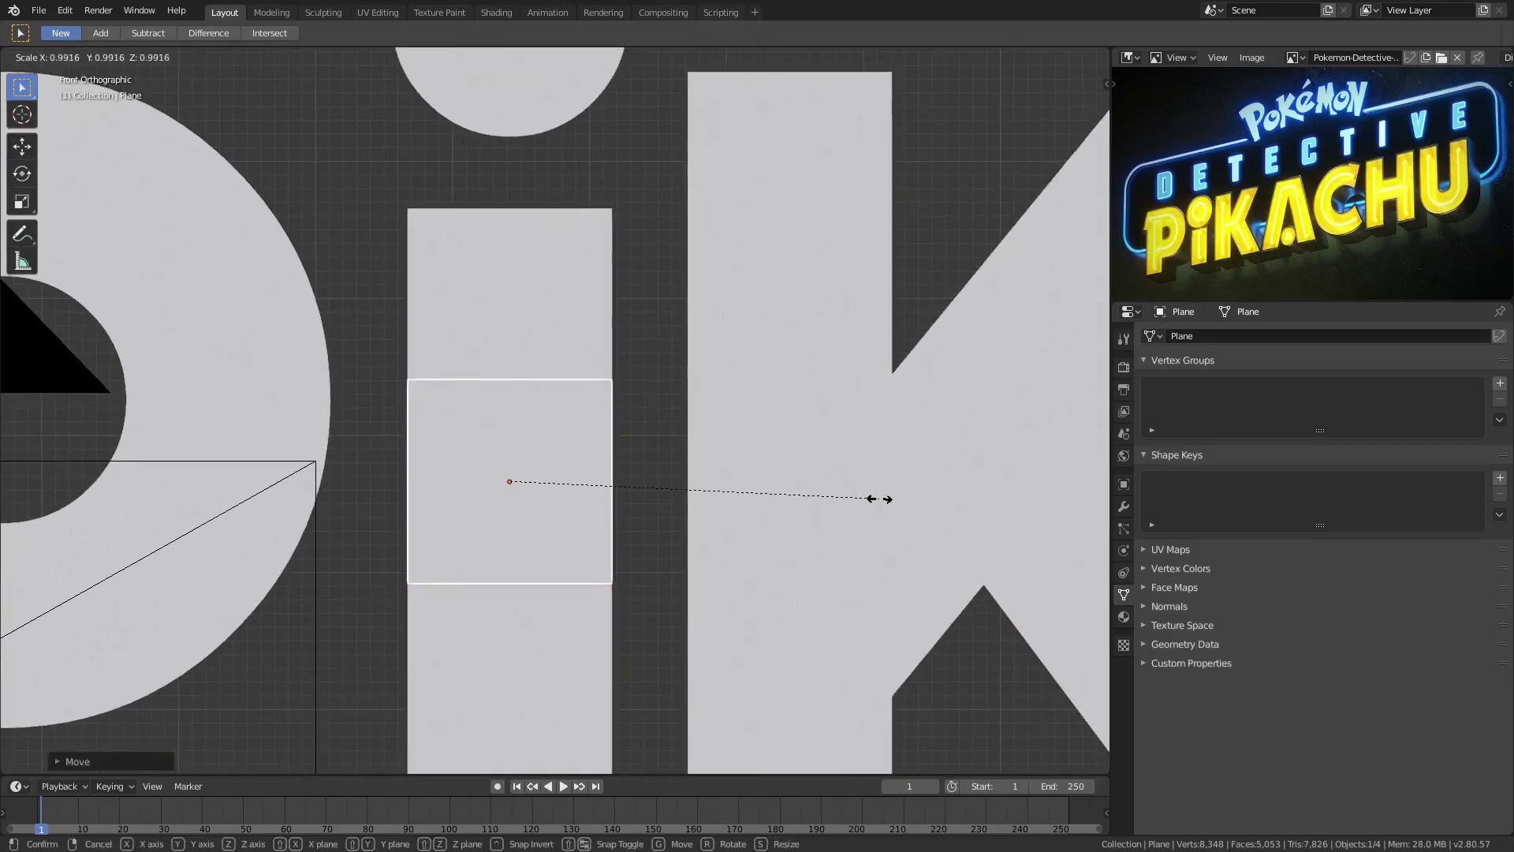
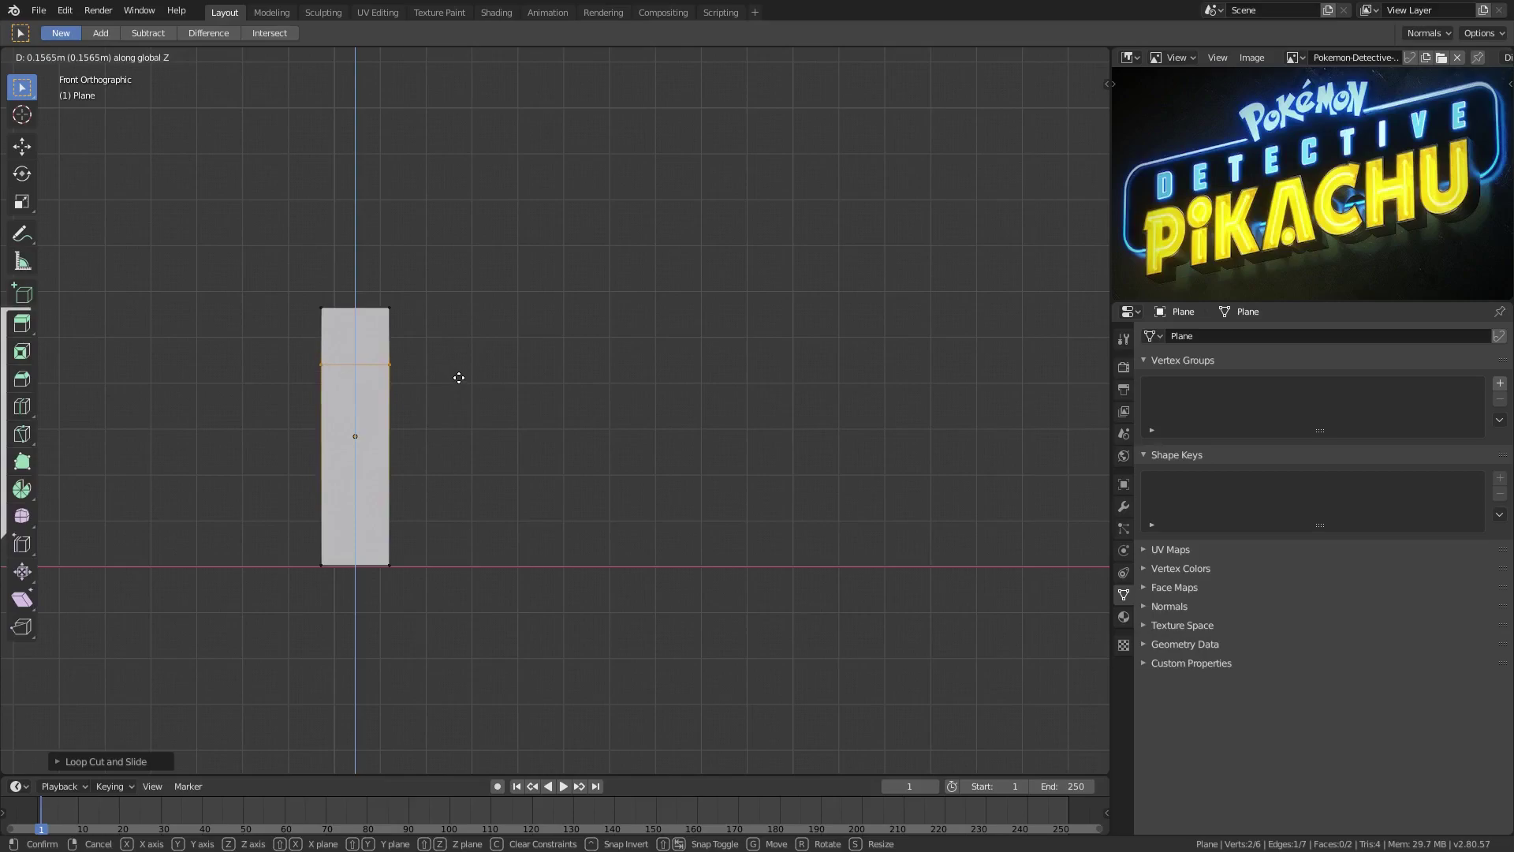
Undo the horizontal loop cut made across the upper part of the plane
click(391, 307)
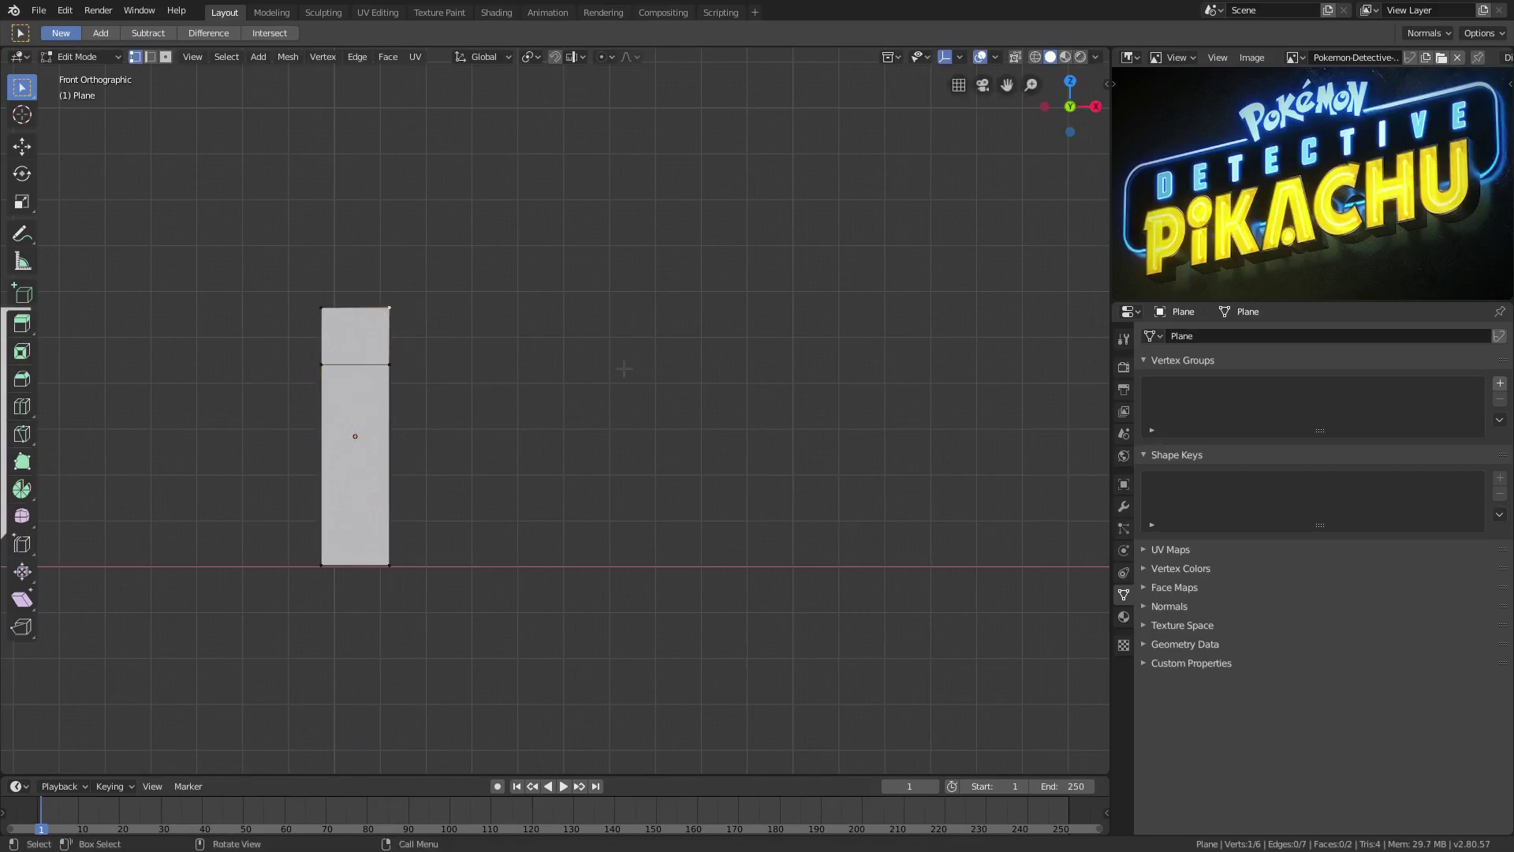
key(s)
key(z)
right_click(624, 368)
key(ctrl+z)
key(ctrl+z)
key(ctrl+z)
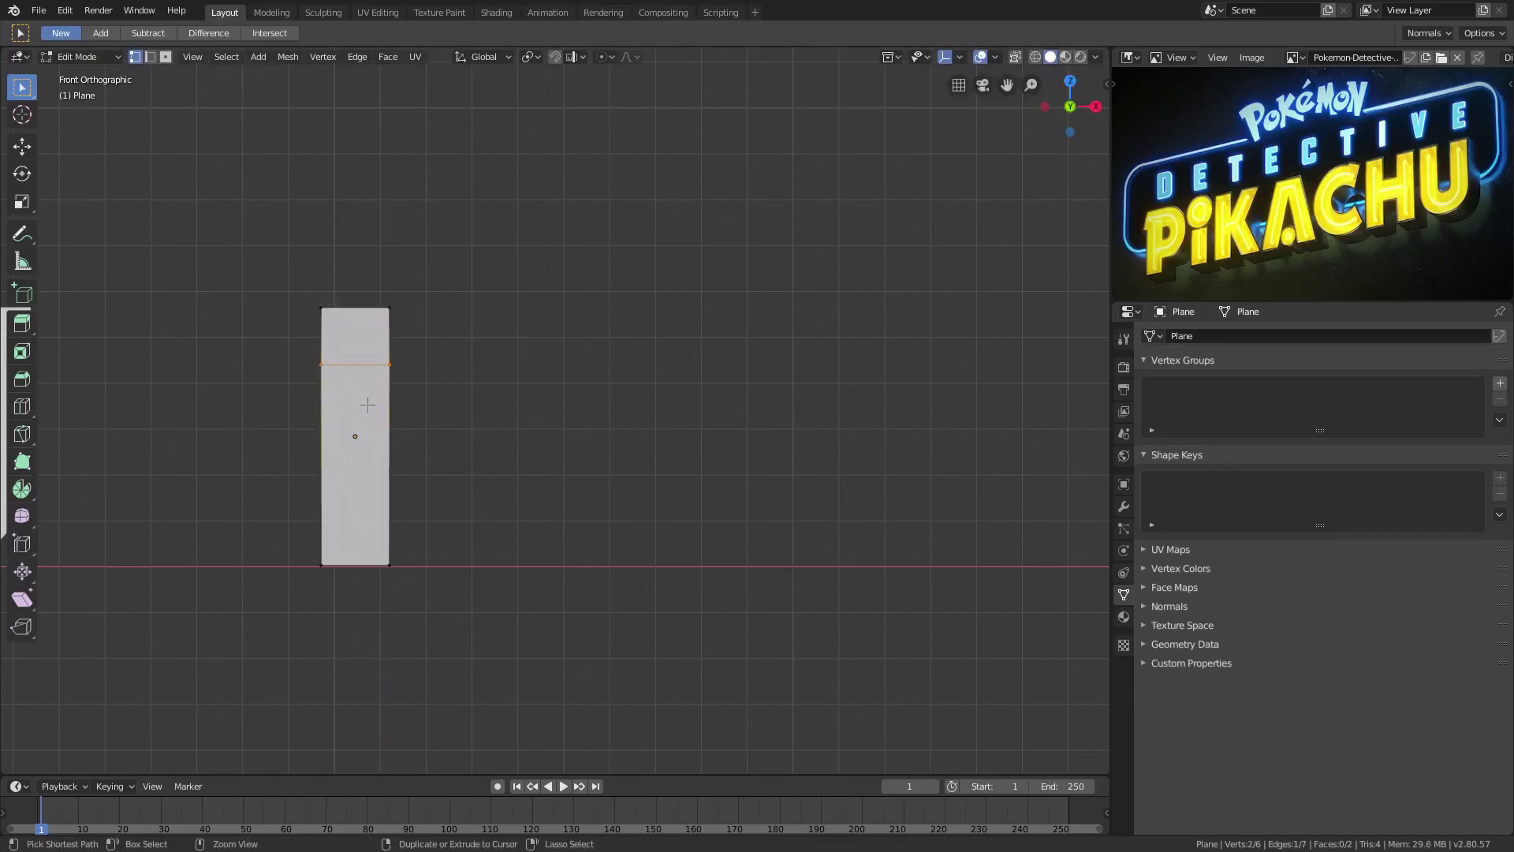
Slant the plane into a parallelogram by moving its top edge about 0.15 m along X, then return to Object Mode
click(301, 295)
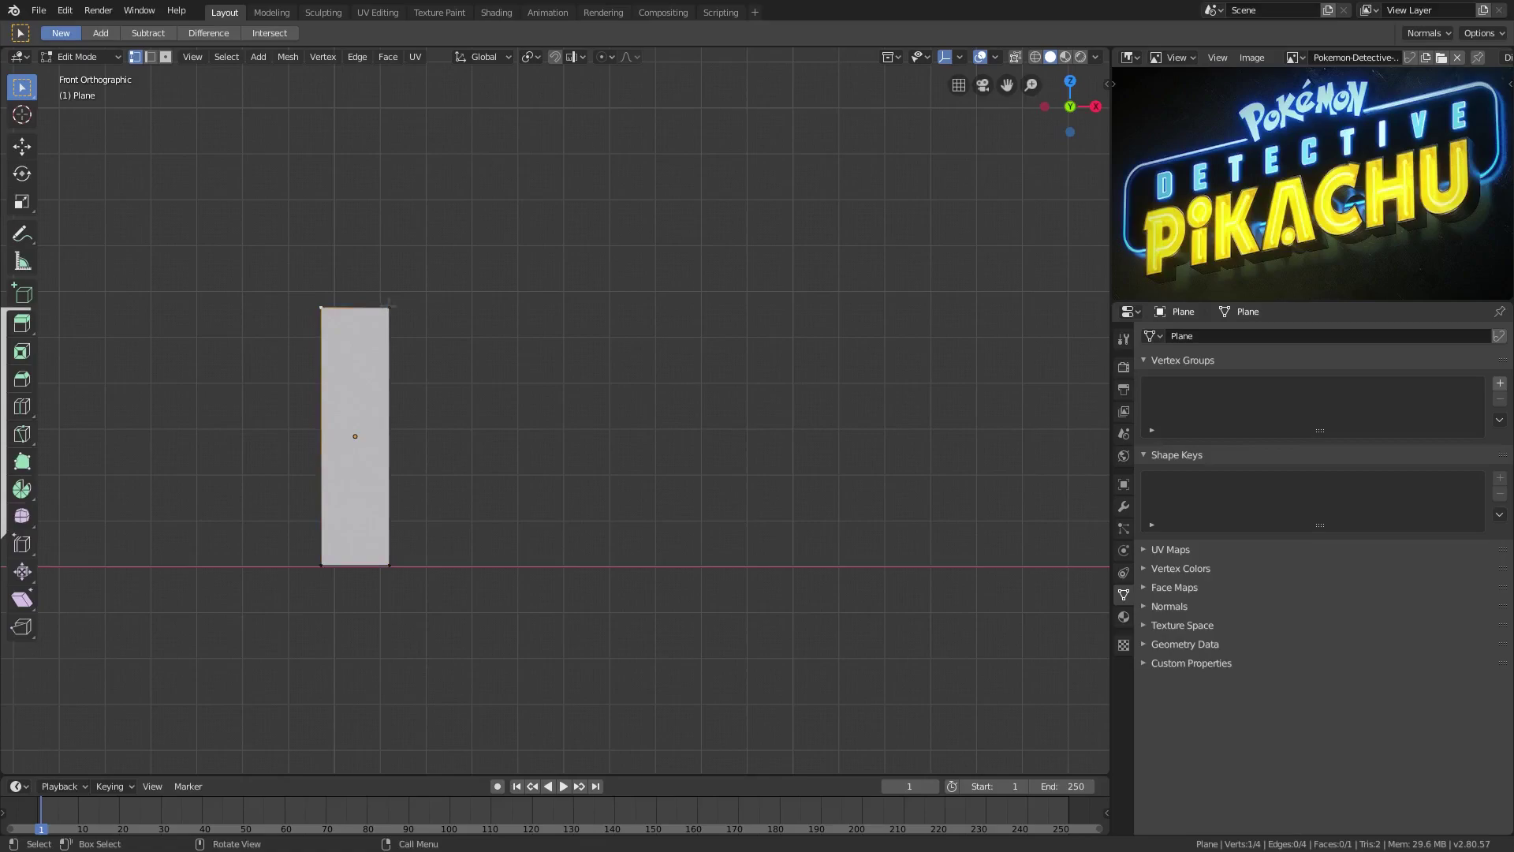
key(g)
key(x)
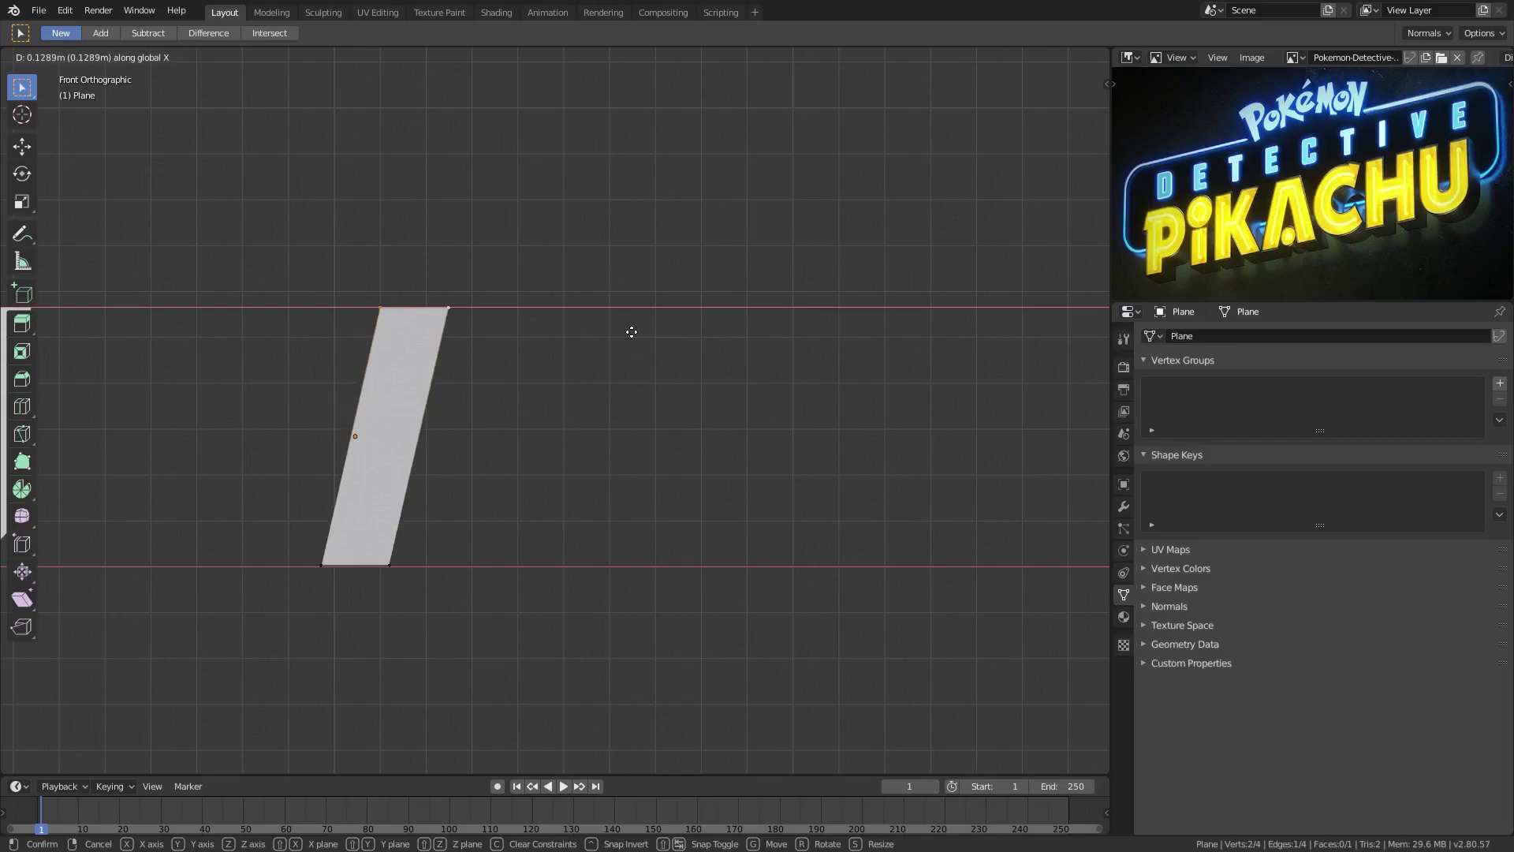
click(628, 332)
scroll(258, 416, up, 2)
shift+middle_drag(352, 435, 668, 436)
scroll(669, 436, up, 1)
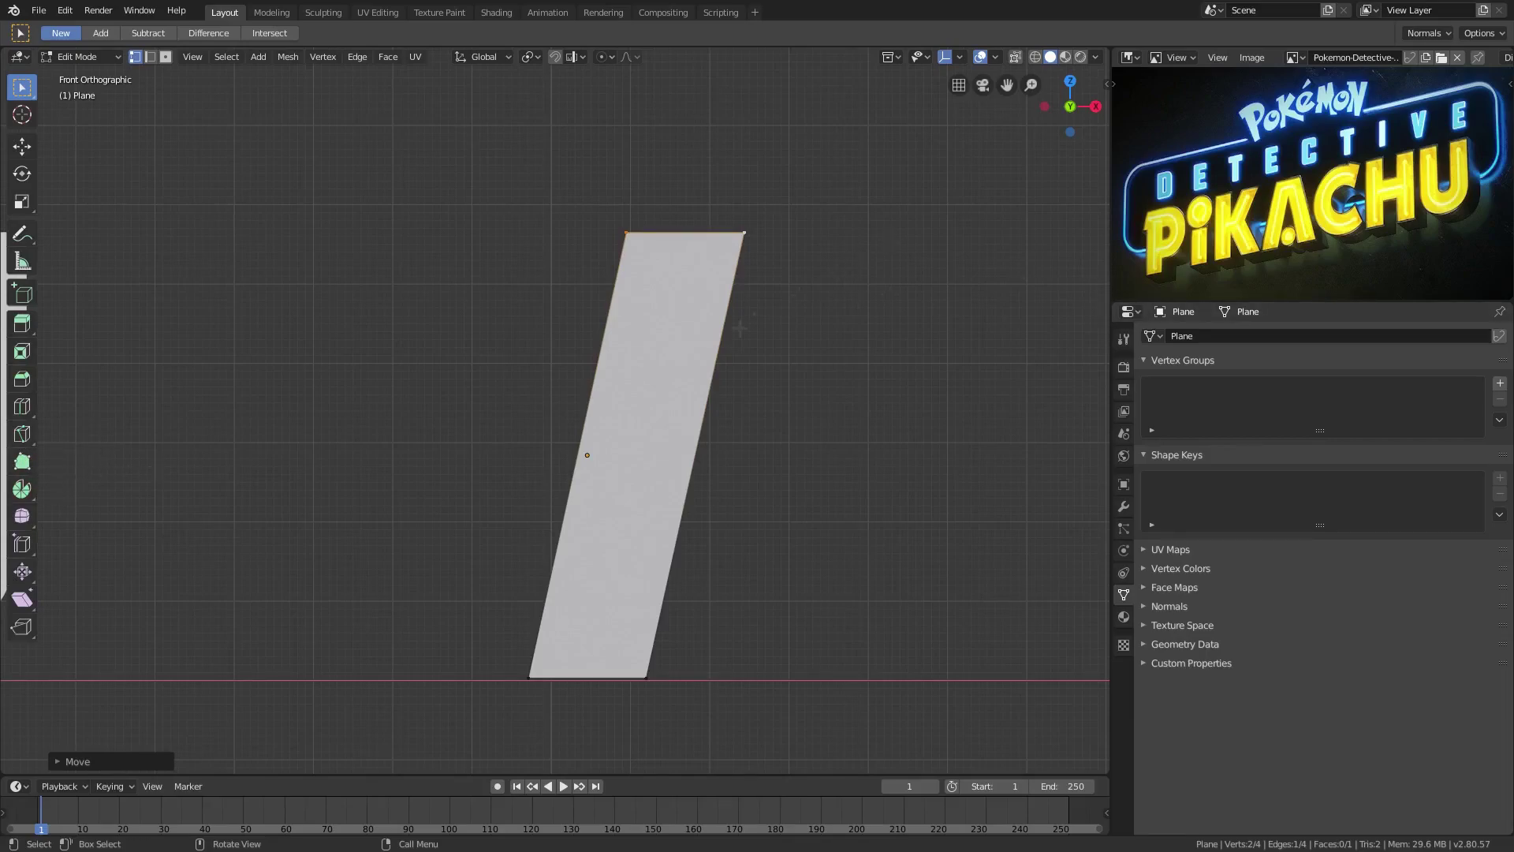
key(g)
key(x)
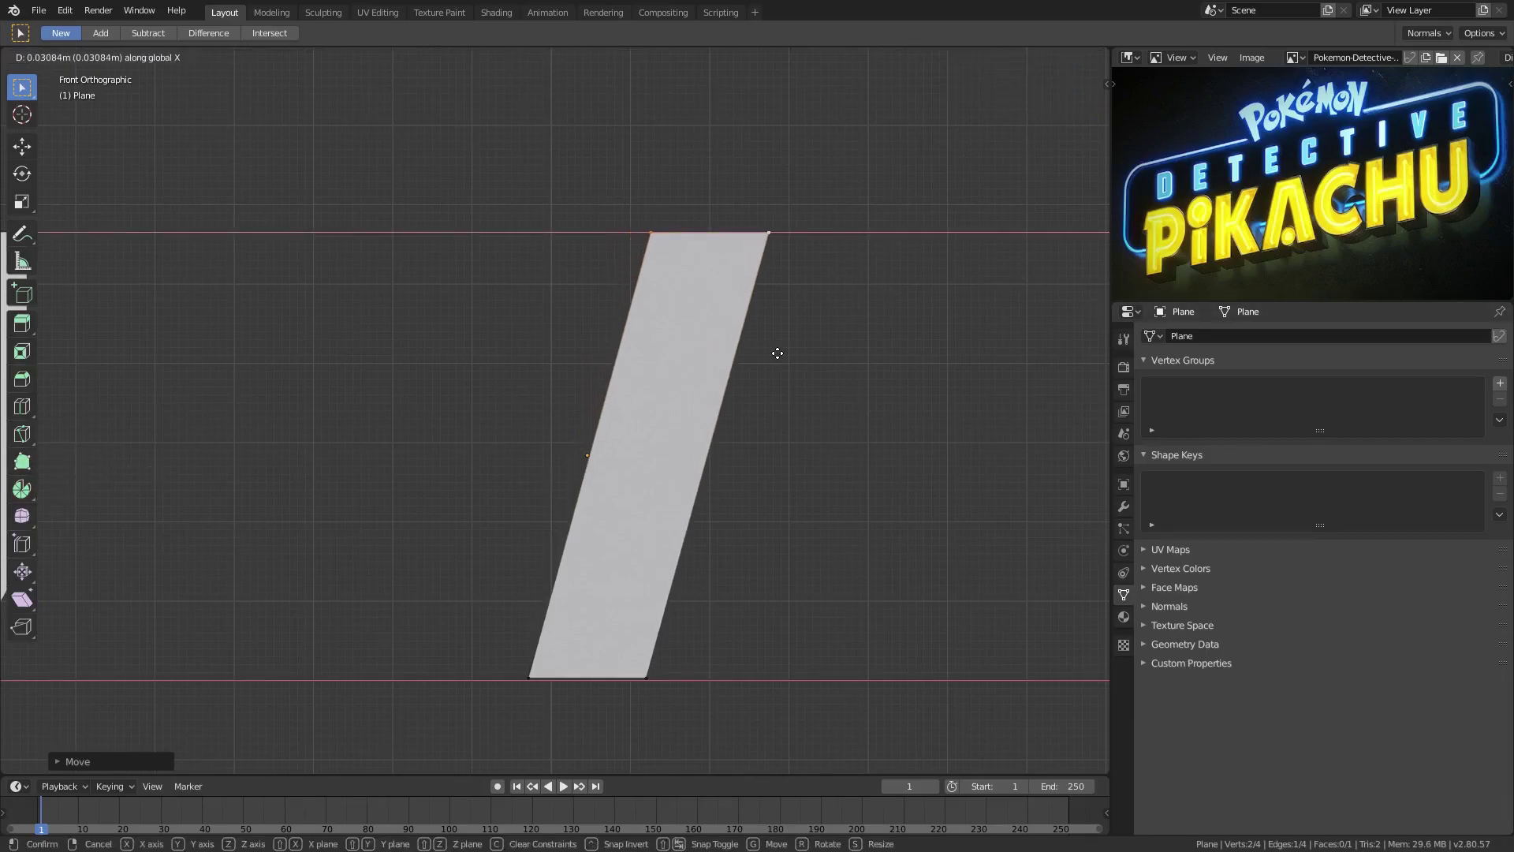
click(767, 353)
key(Tab)
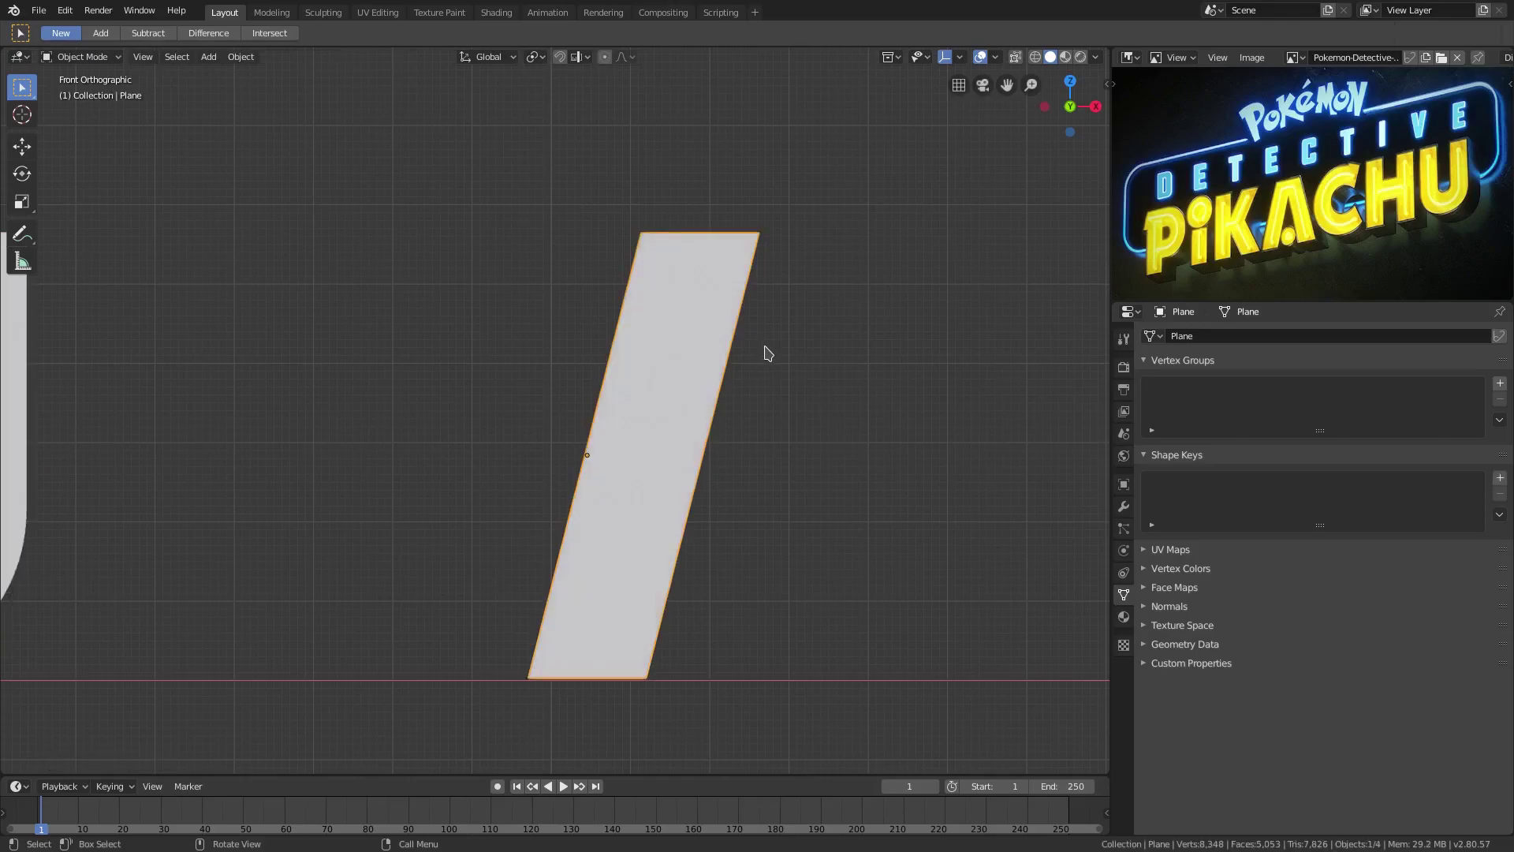
Duplicate the slanted plane in place and rotate the copy 180 degrees around Z
key(shift+d)
right_click(767, 353)
text(rz)
text(180)
key(Return)
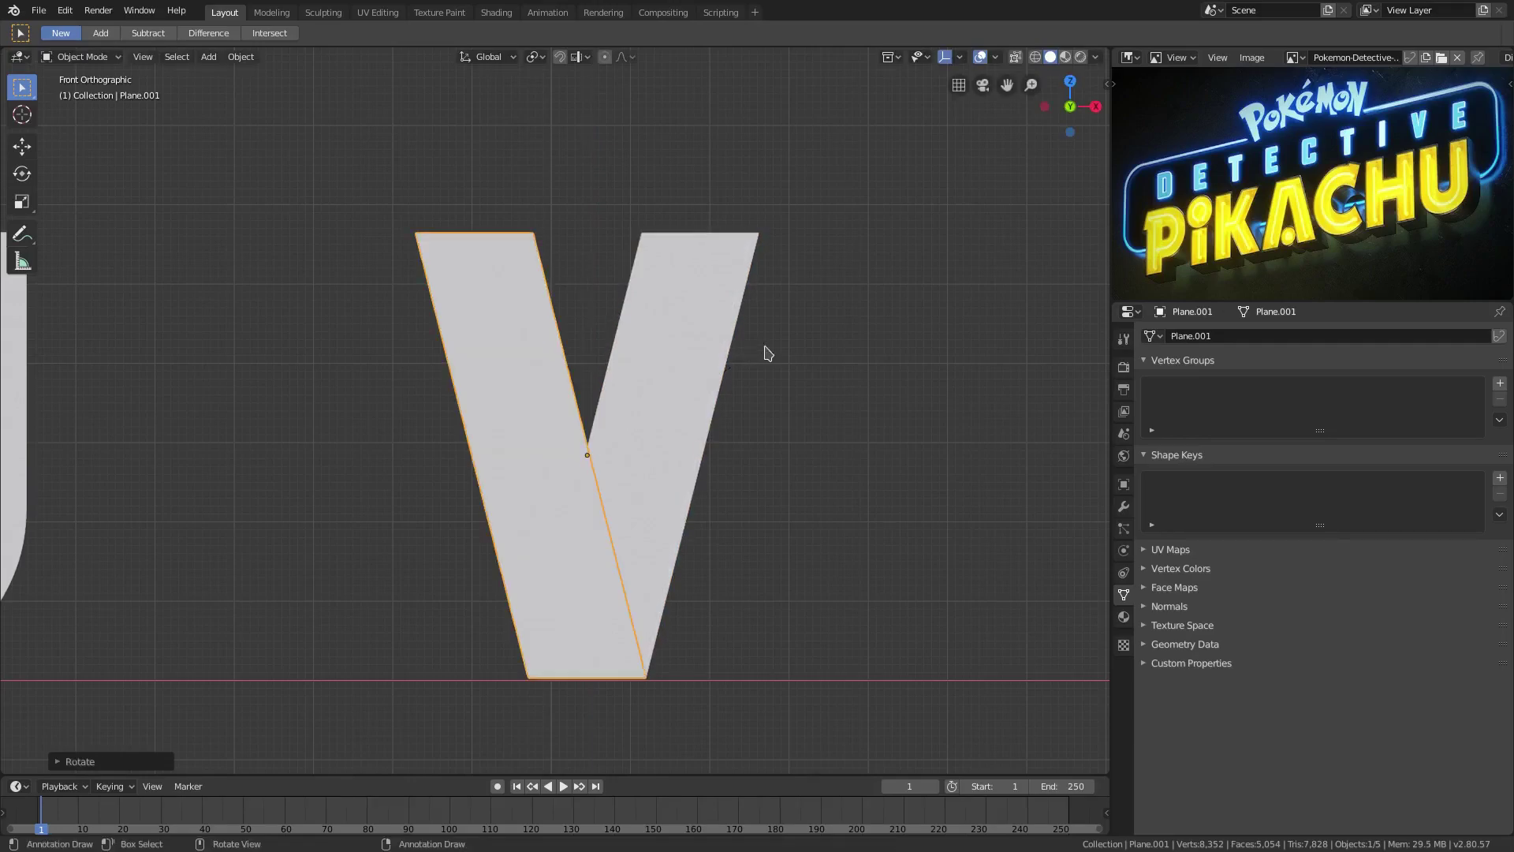
Move the mirrored copy about 0.35 m along X so both legs overlap at the top in an A shape
key(g)
key(x)
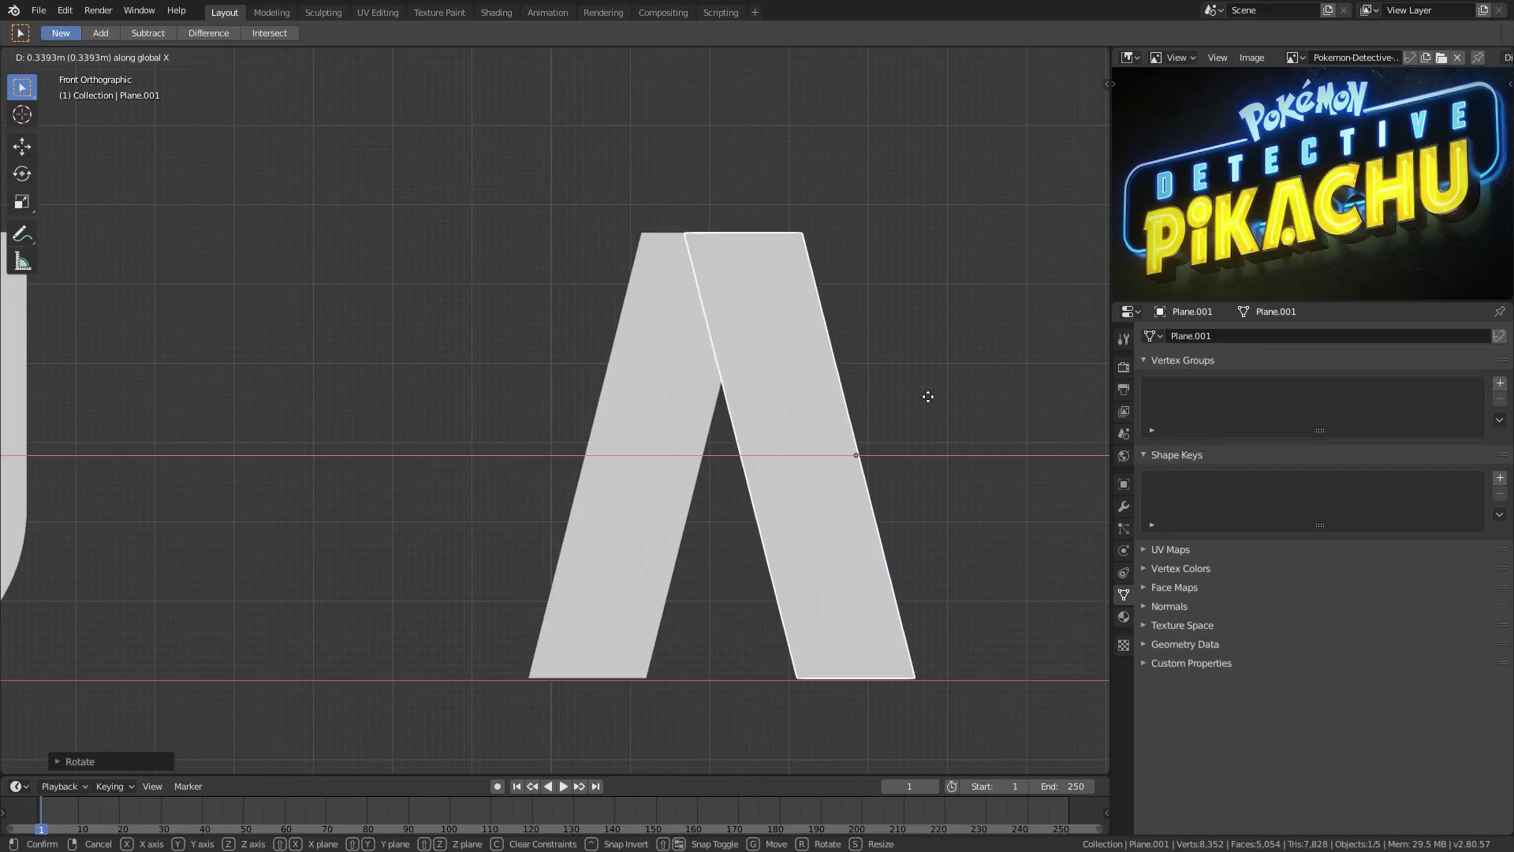
click(941, 397)
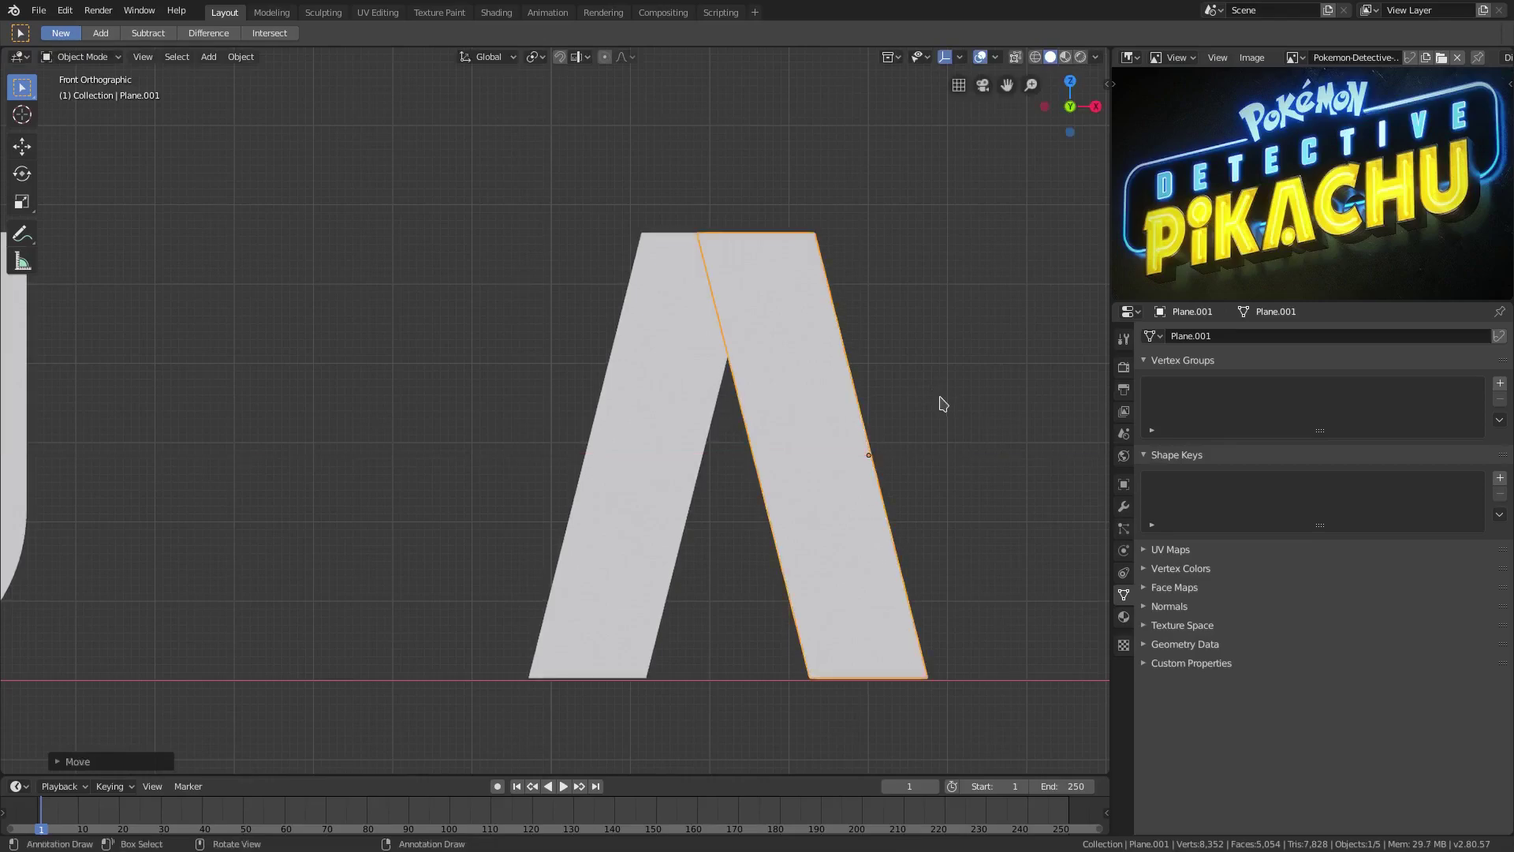
Select both slanted legs, join them into one object and enter Edit Mode
scroll(777, 292, up, 2)
shift+click(763, 272)
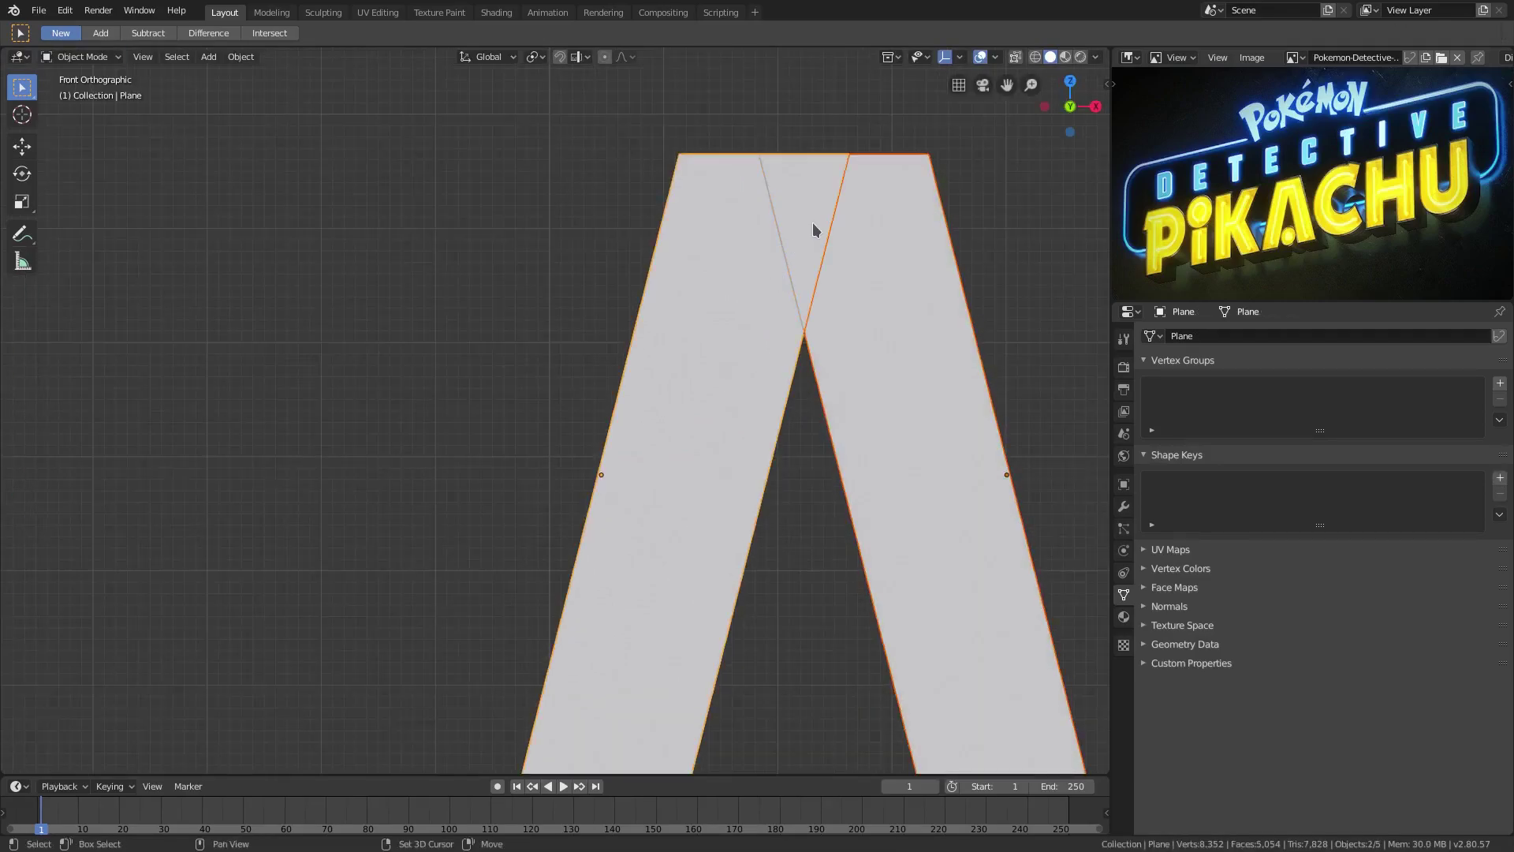
scroll(660, 276, up, 3)
scroll(679, 361, down, 7)
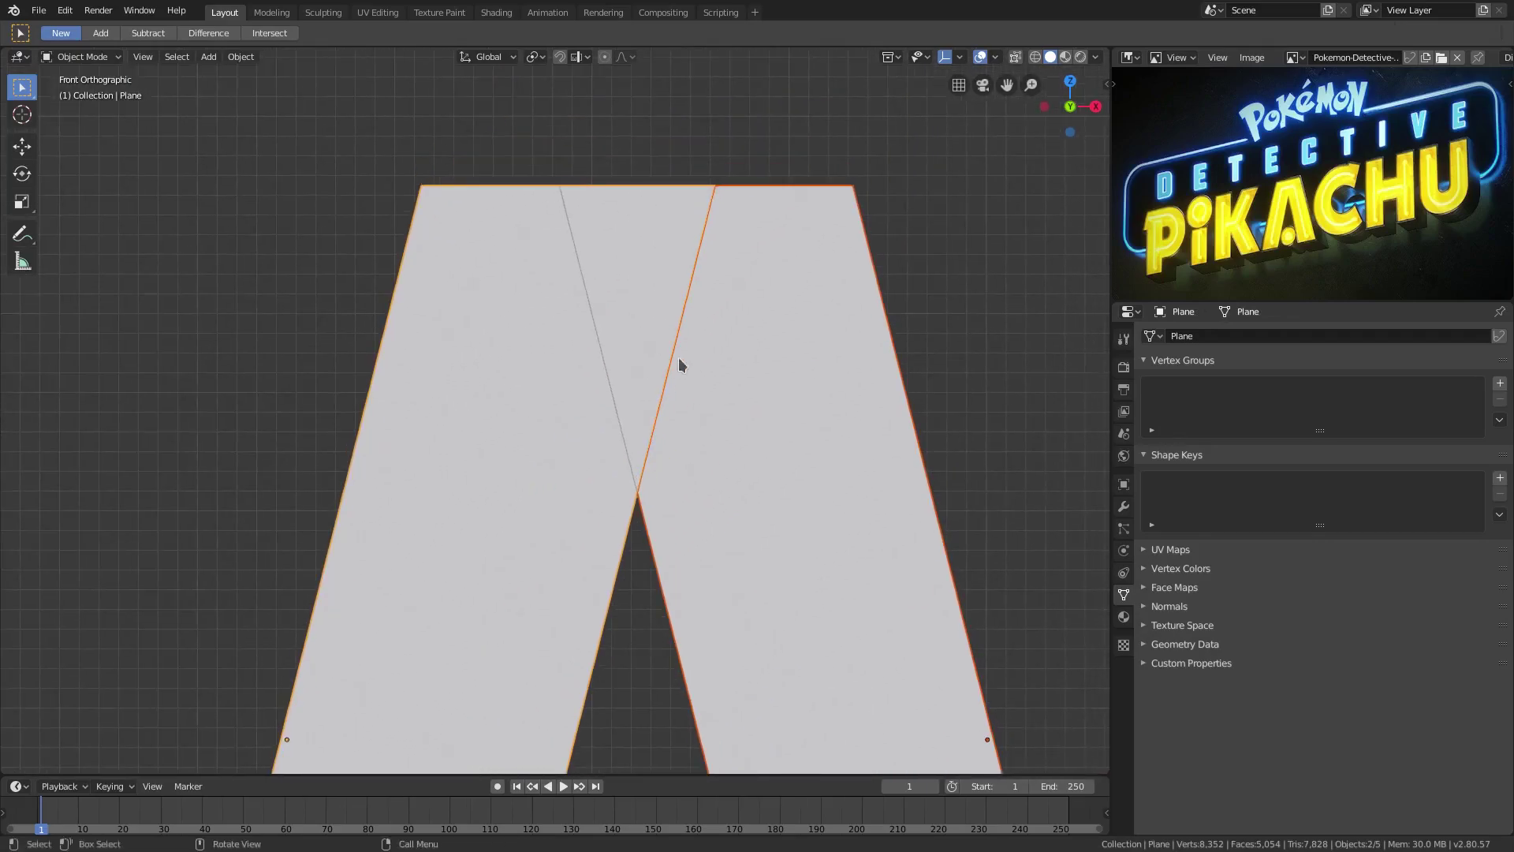
shift+middle_drag(683, 351, 679, 319)
scroll(372, 183, up, 3)
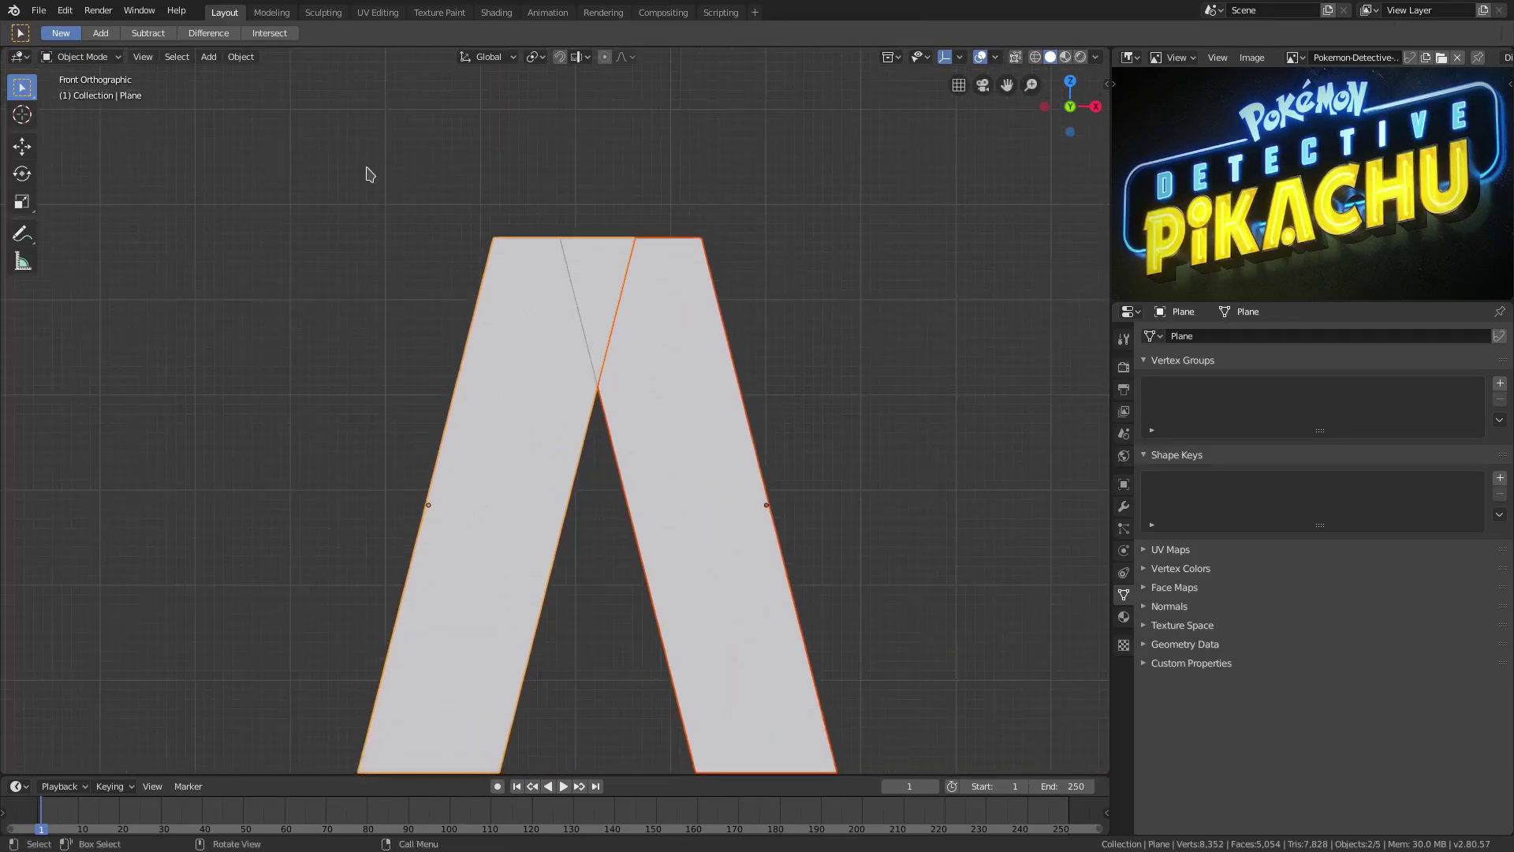
click(241, 57)
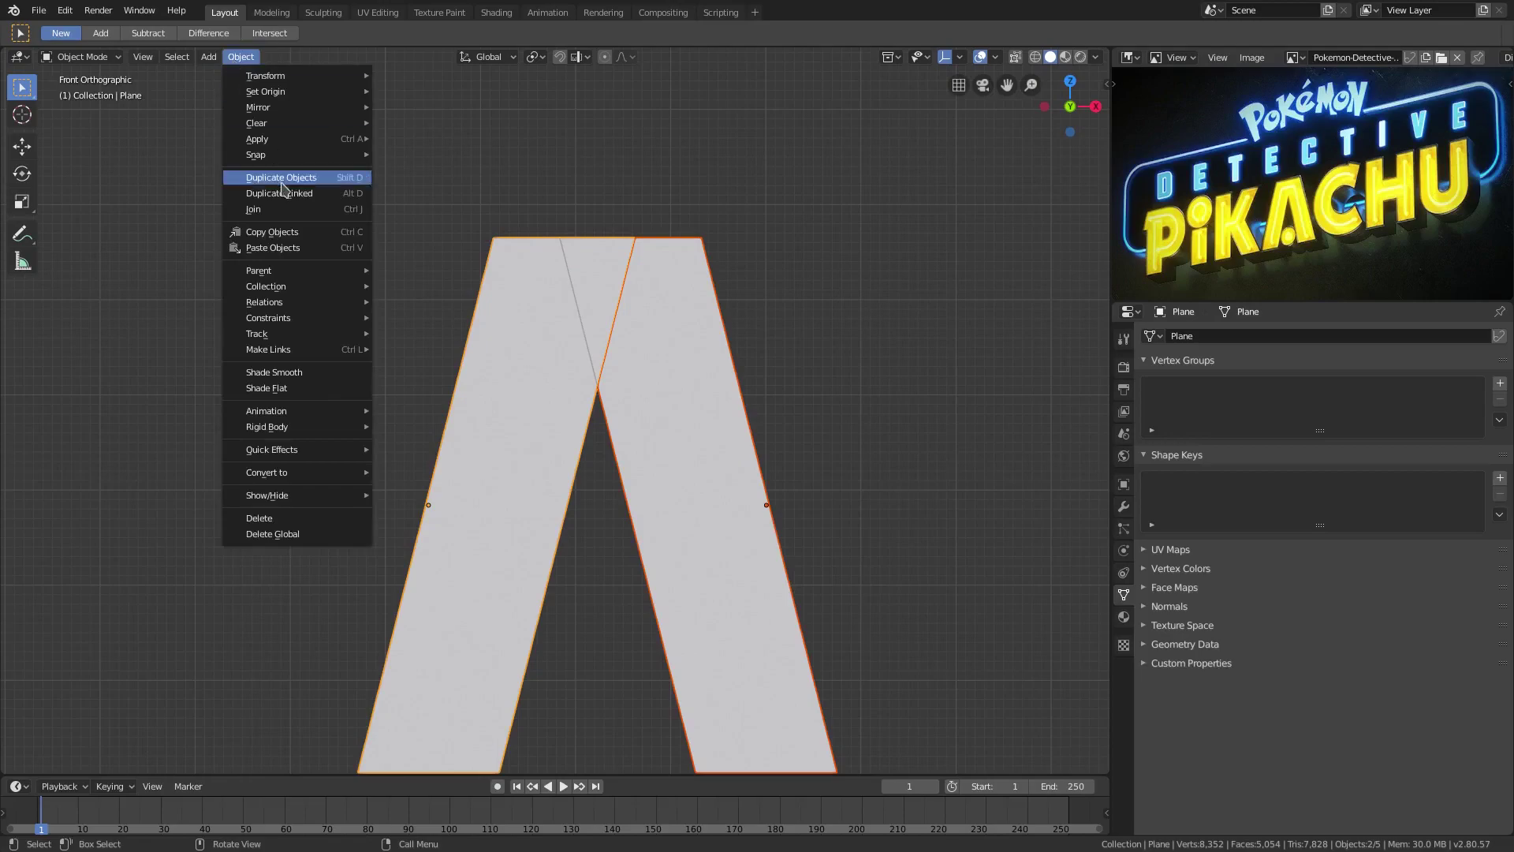
click(288, 213)
key(Tab)
scroll(622, 247, up, 5)
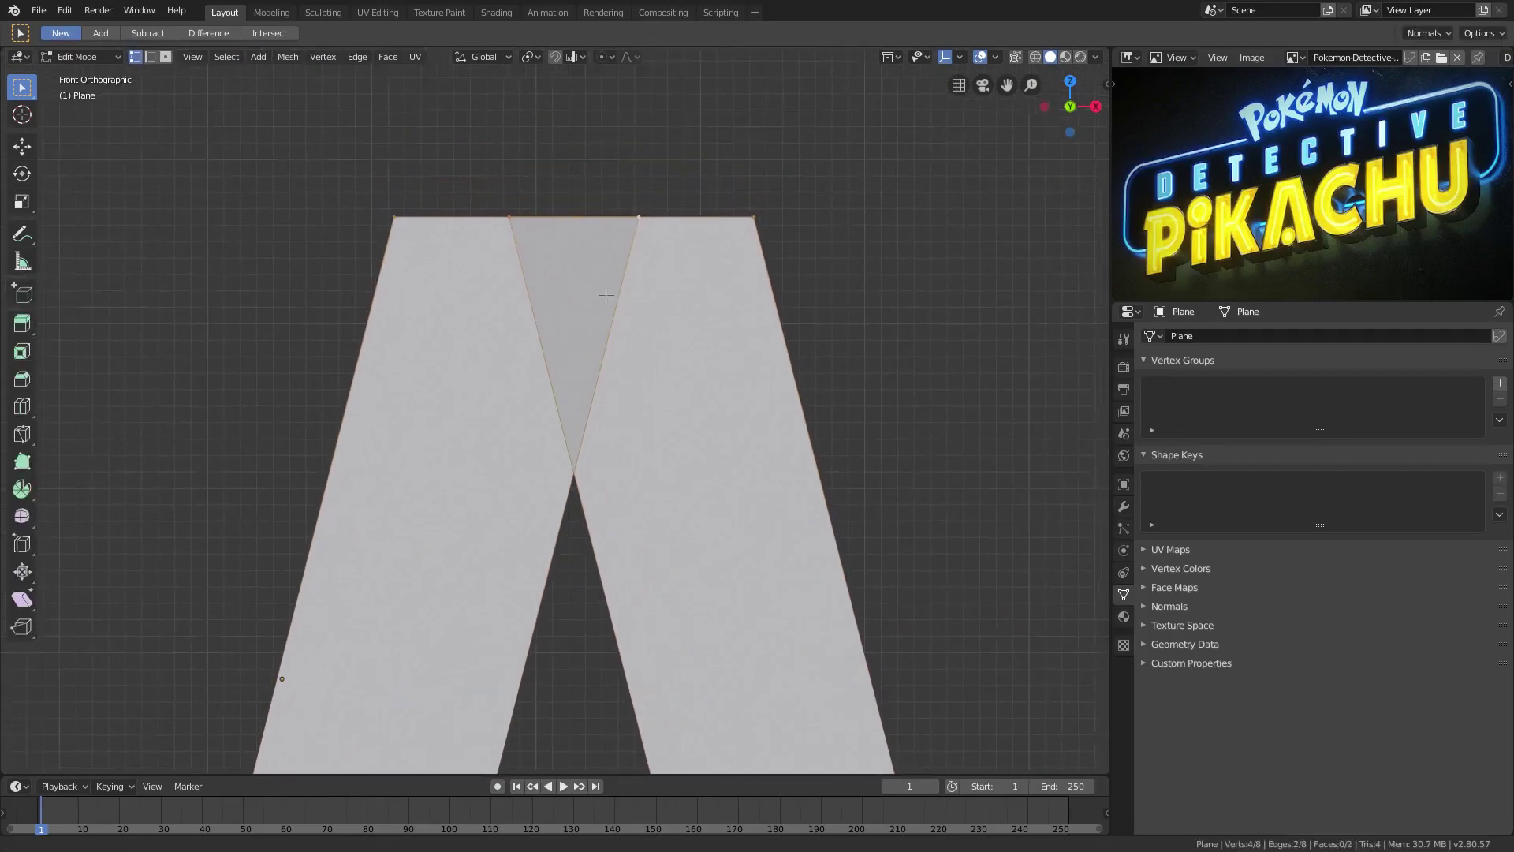
scroll(598, 315, down, 1)
scroll(582, 473, down, 2)
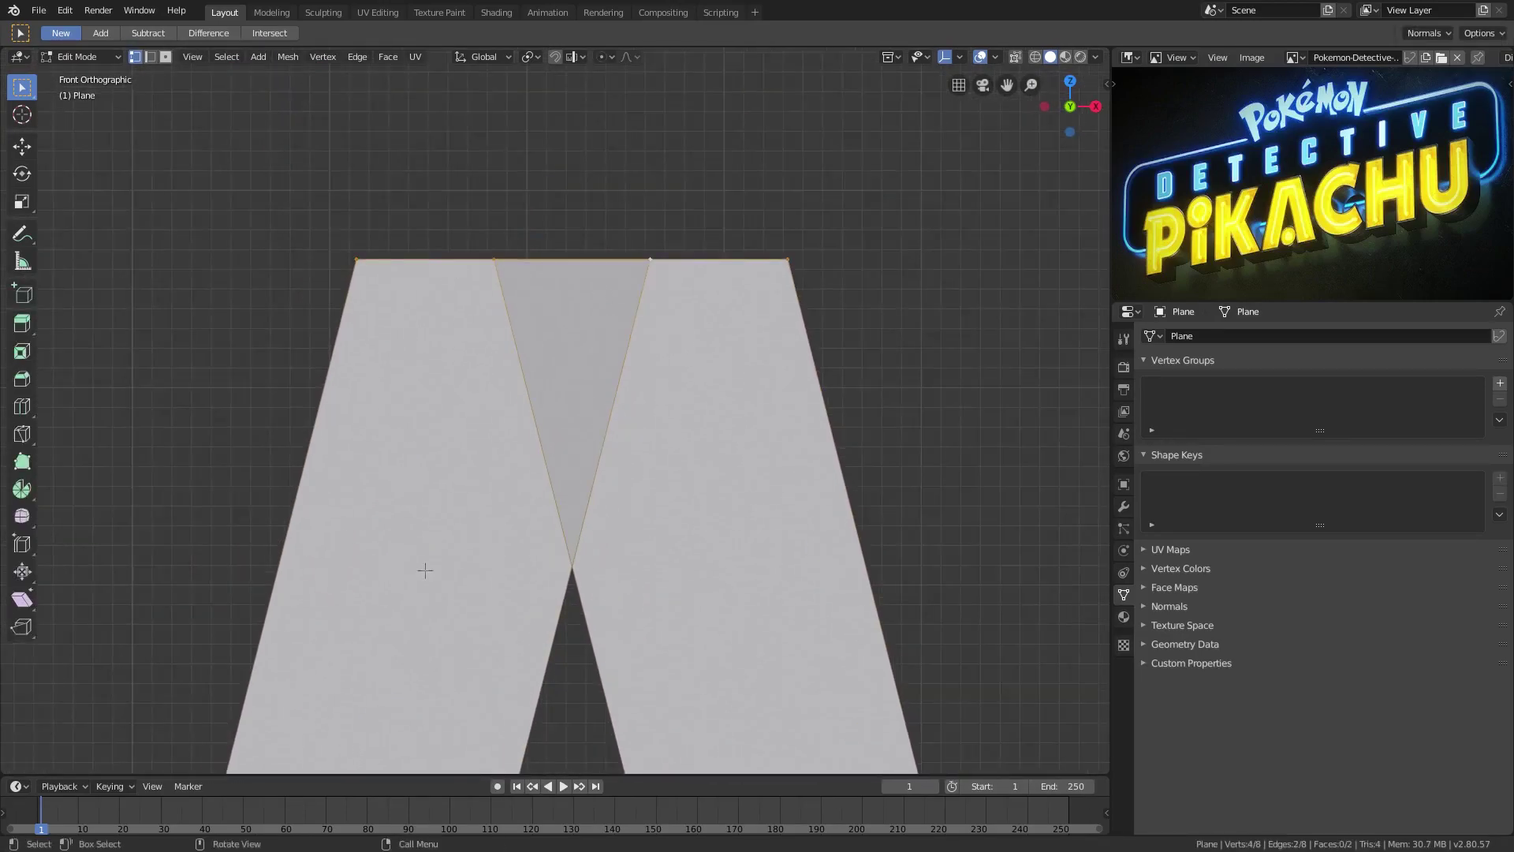
click(500, 253)
key(g)
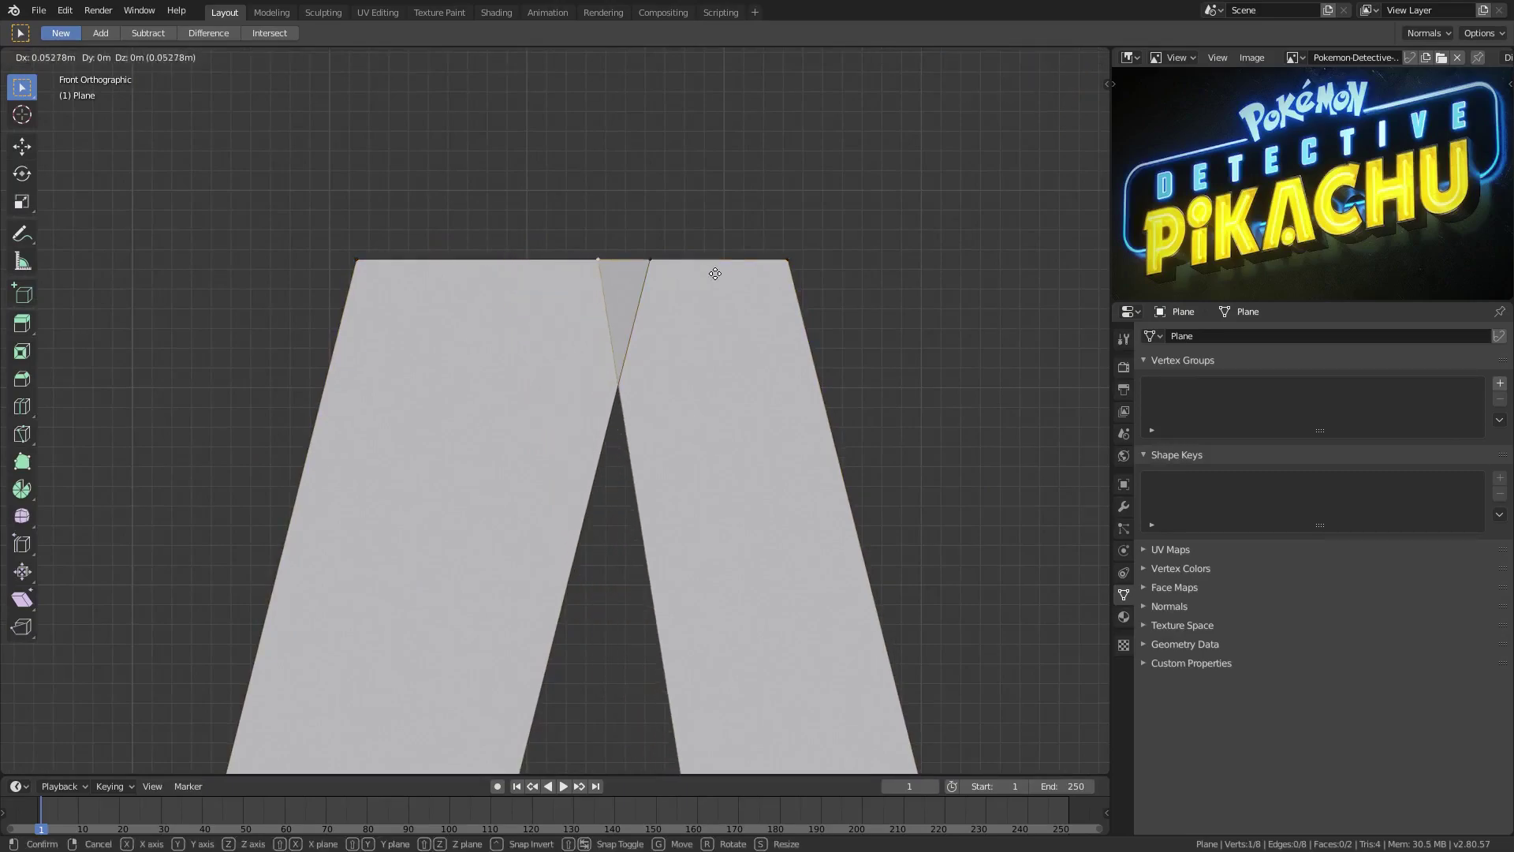
right_click(581, 267)
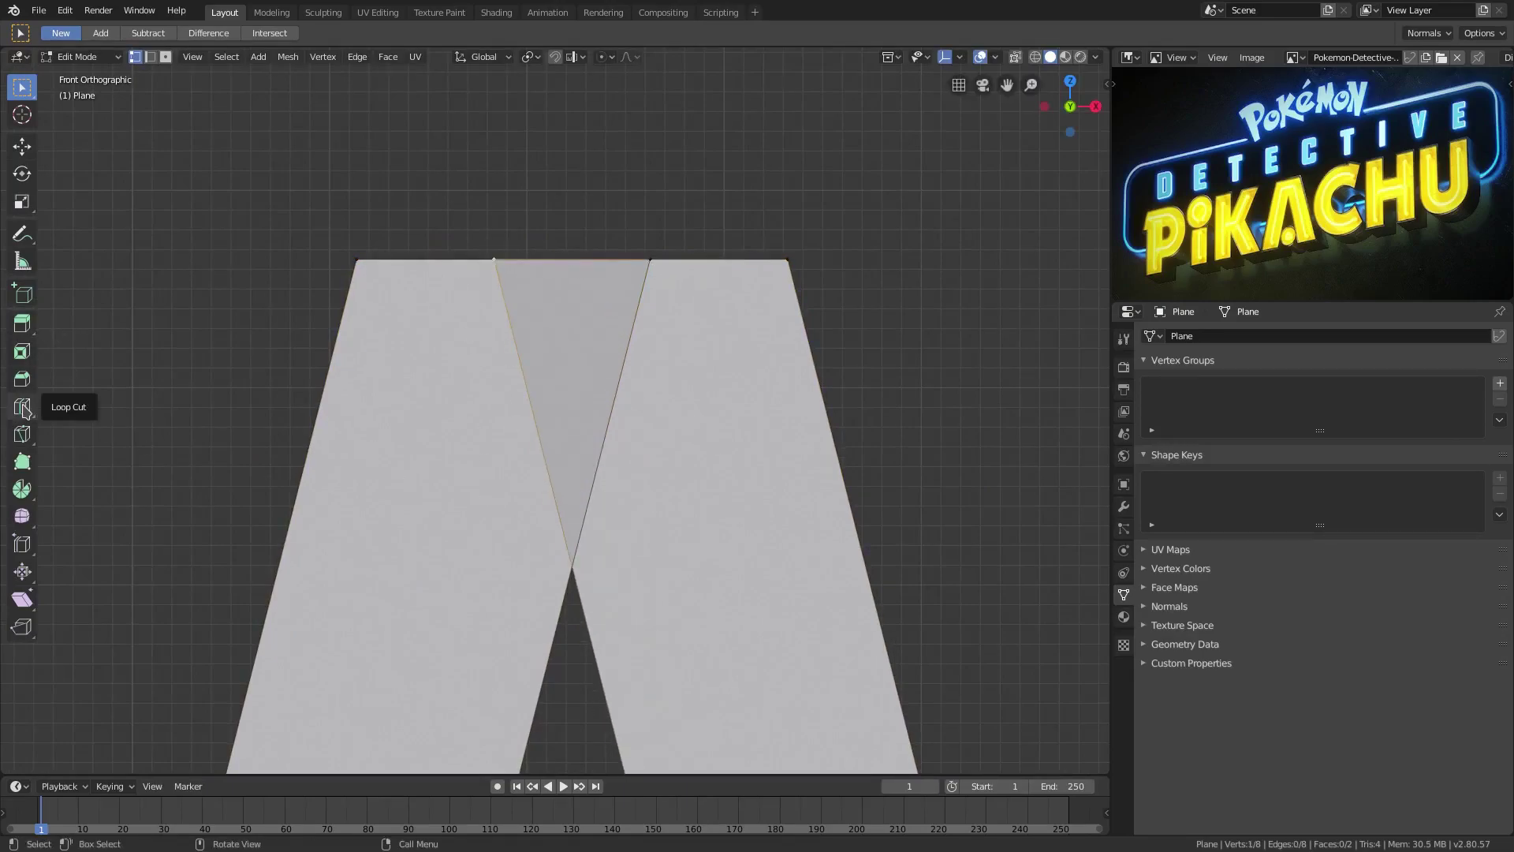
Add one horizontal loop cut across the middle of each slanted leg and return to the selection tool
click(22, 406)
scroll(371, 575, down, 3)
click(365, 669)
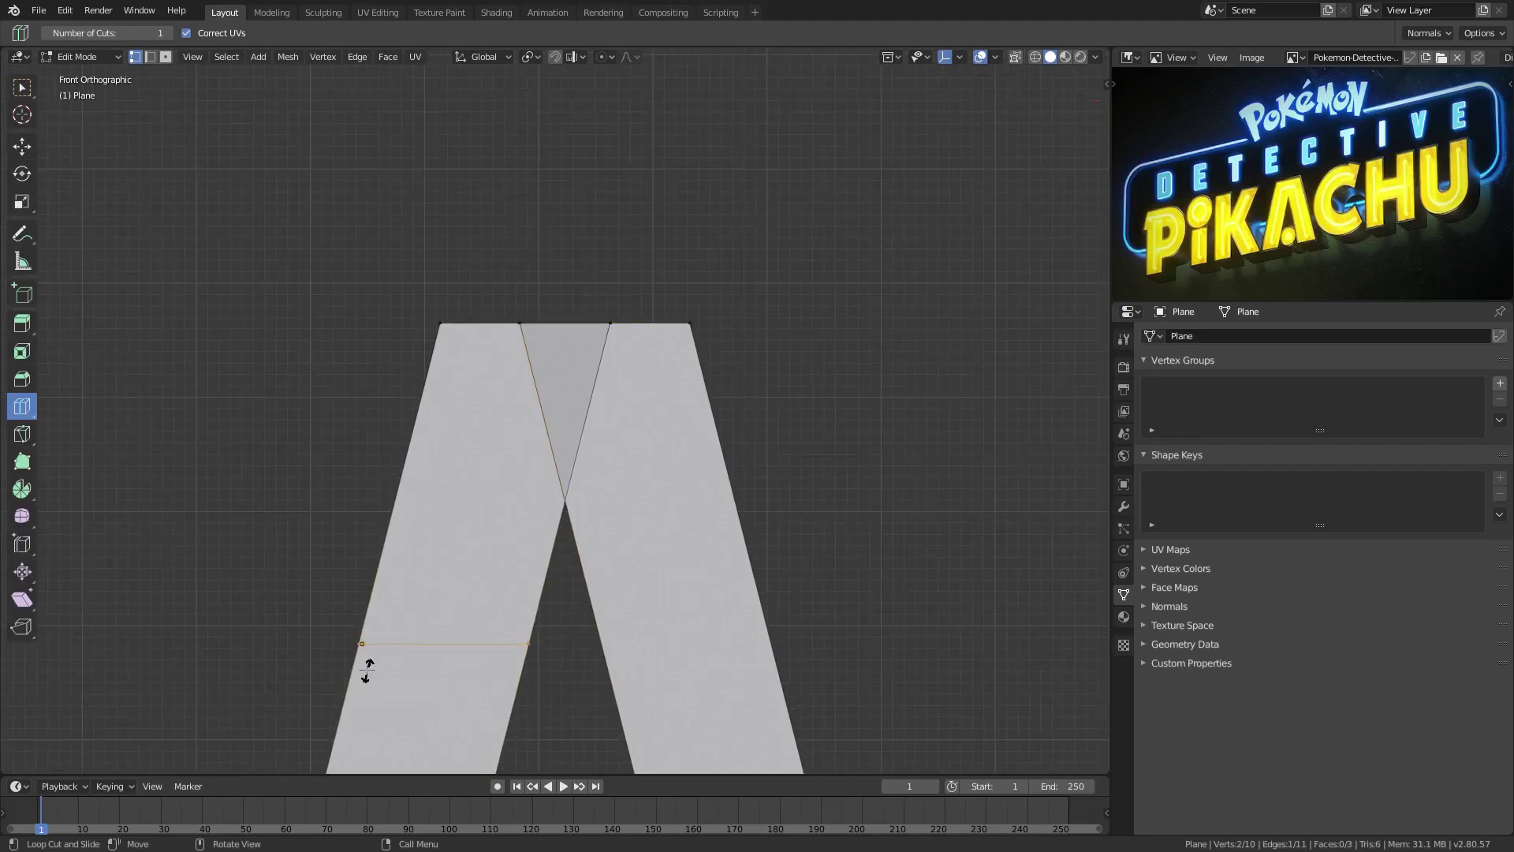
click(653, 651)
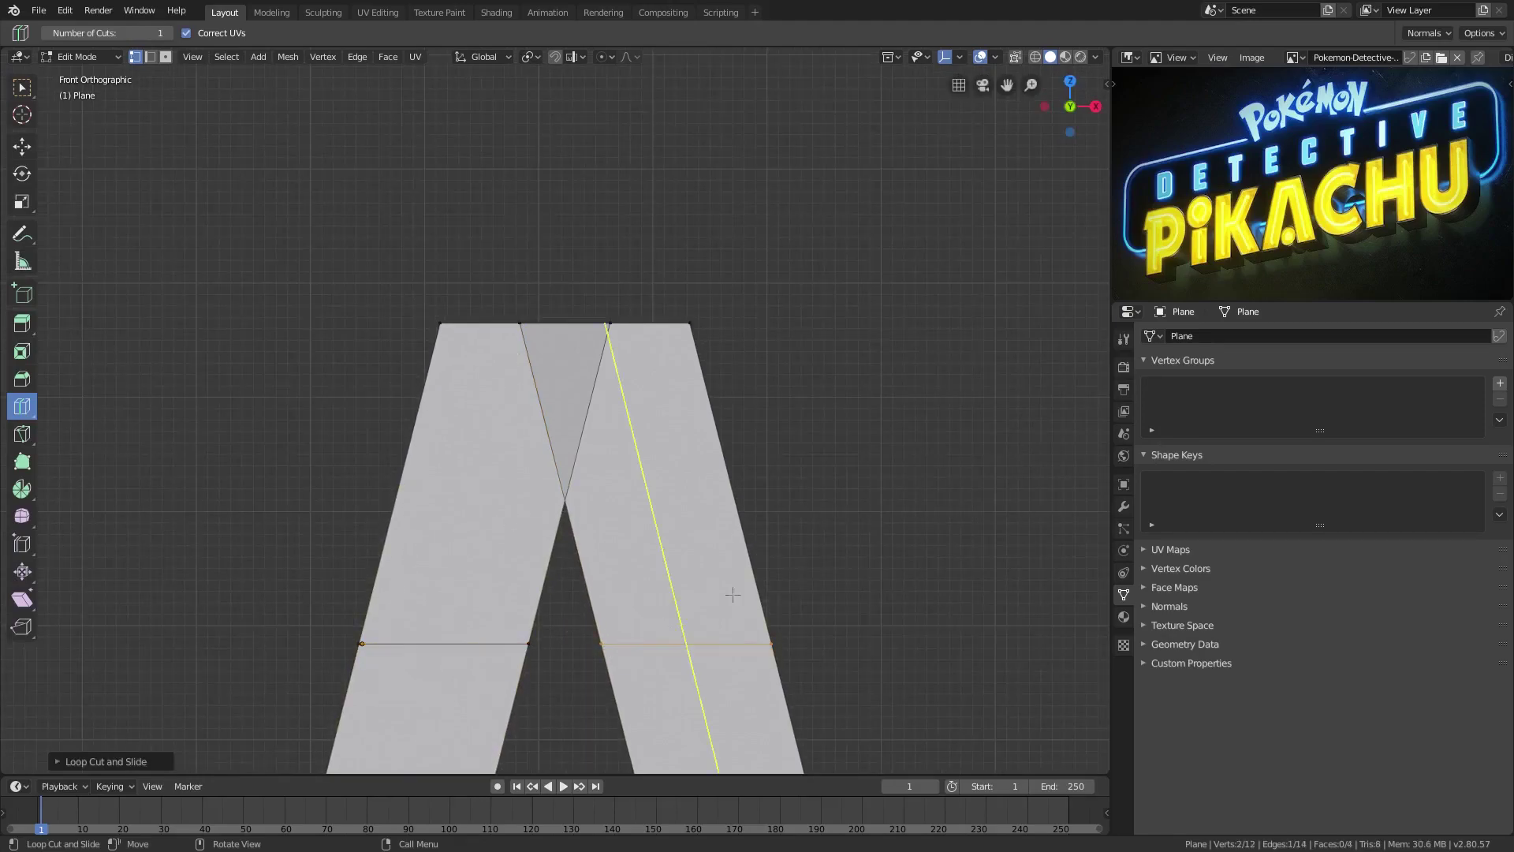
click(22, 88)
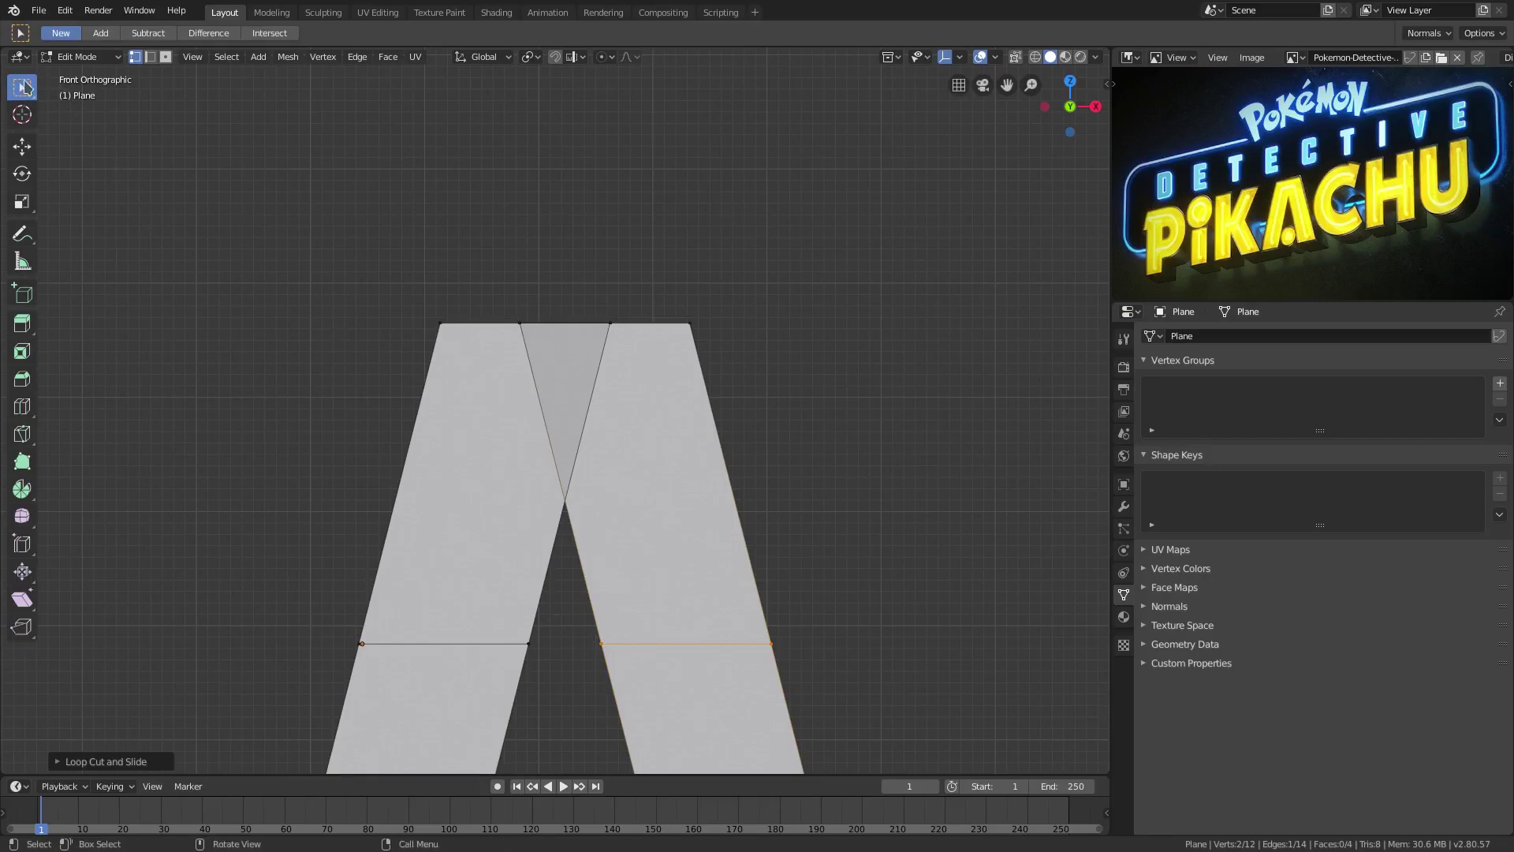
scroll(565, 579, up, 1)
shift+middle_drag(565, 579, 584, 455)
click(656, 535)
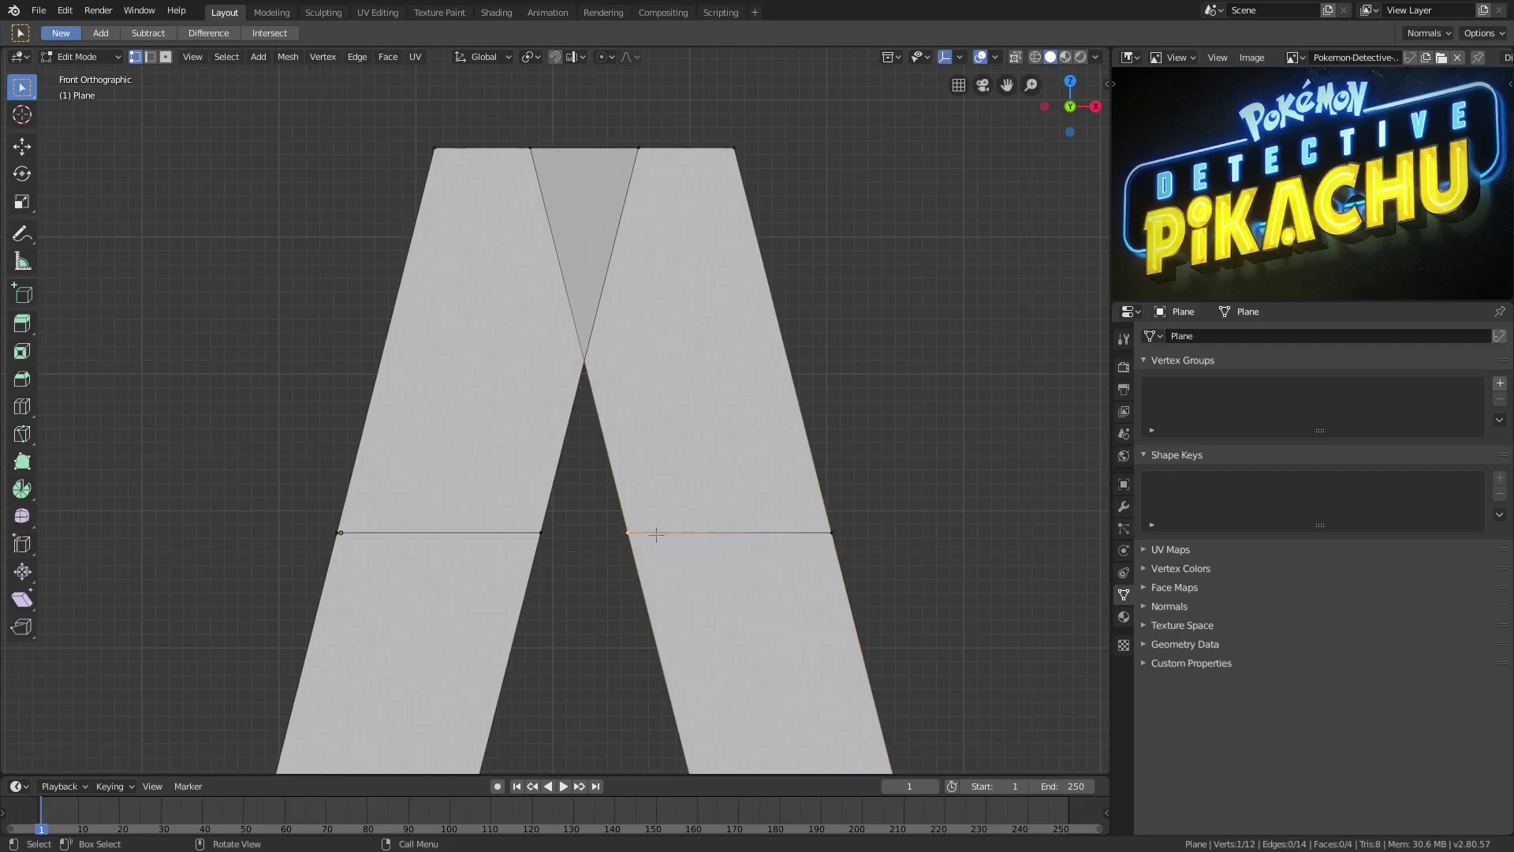
key(g)
key(y)
right_click(680, 584)
key(g)
key(Escape)
shift+click(831, 552)
key(g)
key(z)
key(z)
key(x)
right_click(804, 441)
key(g)
key(x)
key(y)
key(z)
right_click(744, 416)
Raise the right leg's cut edge to the height where the legs cross and shift it about 0.03 m inward along X
key(g)
key(z)
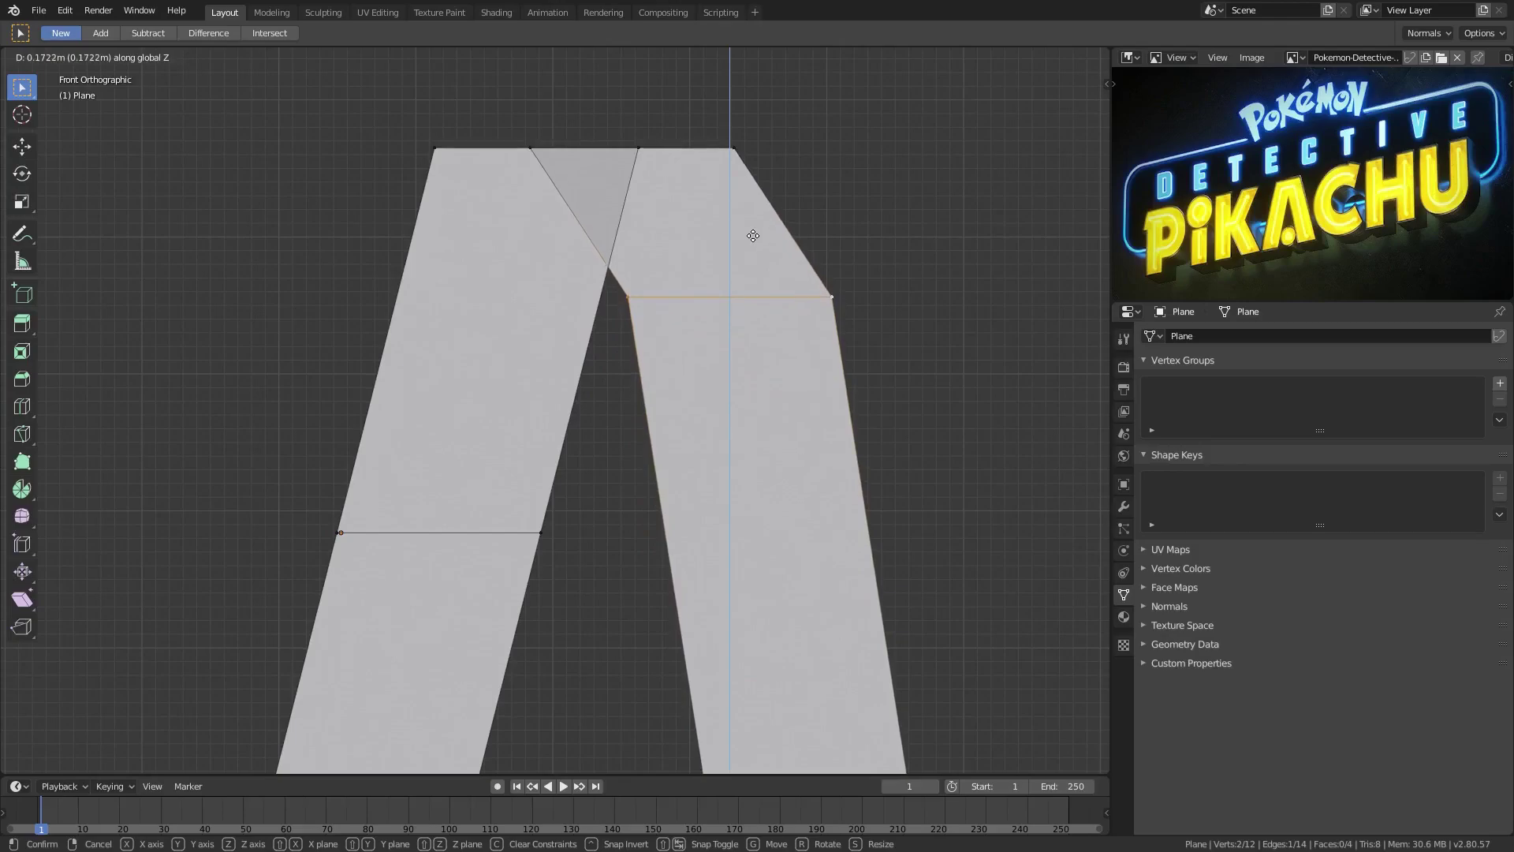
click(759, 246)
key(g)
key(x)
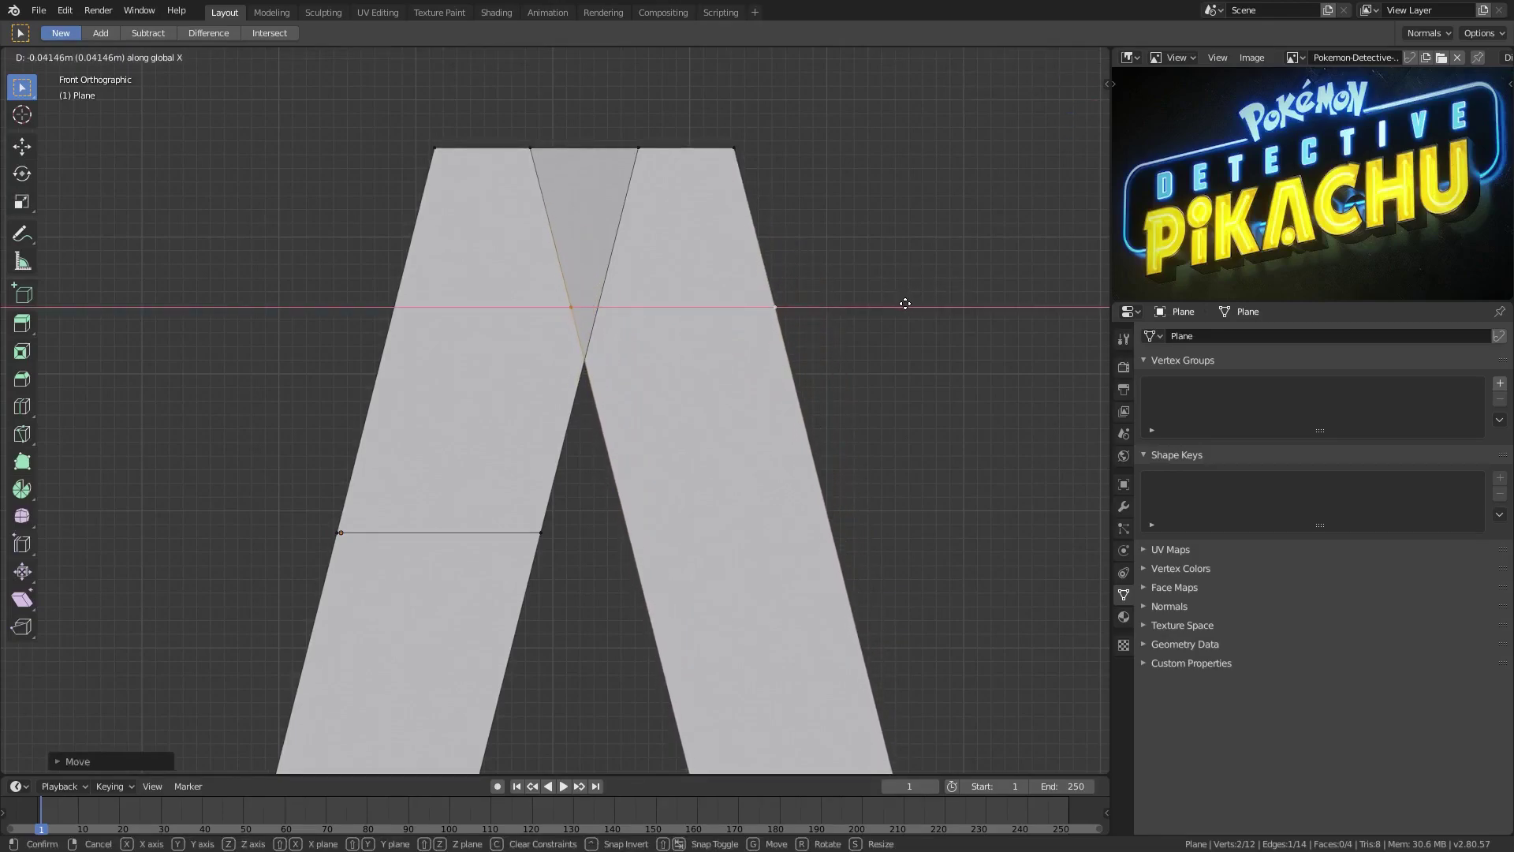
right_click(905, 304)
key(g)
key(z)
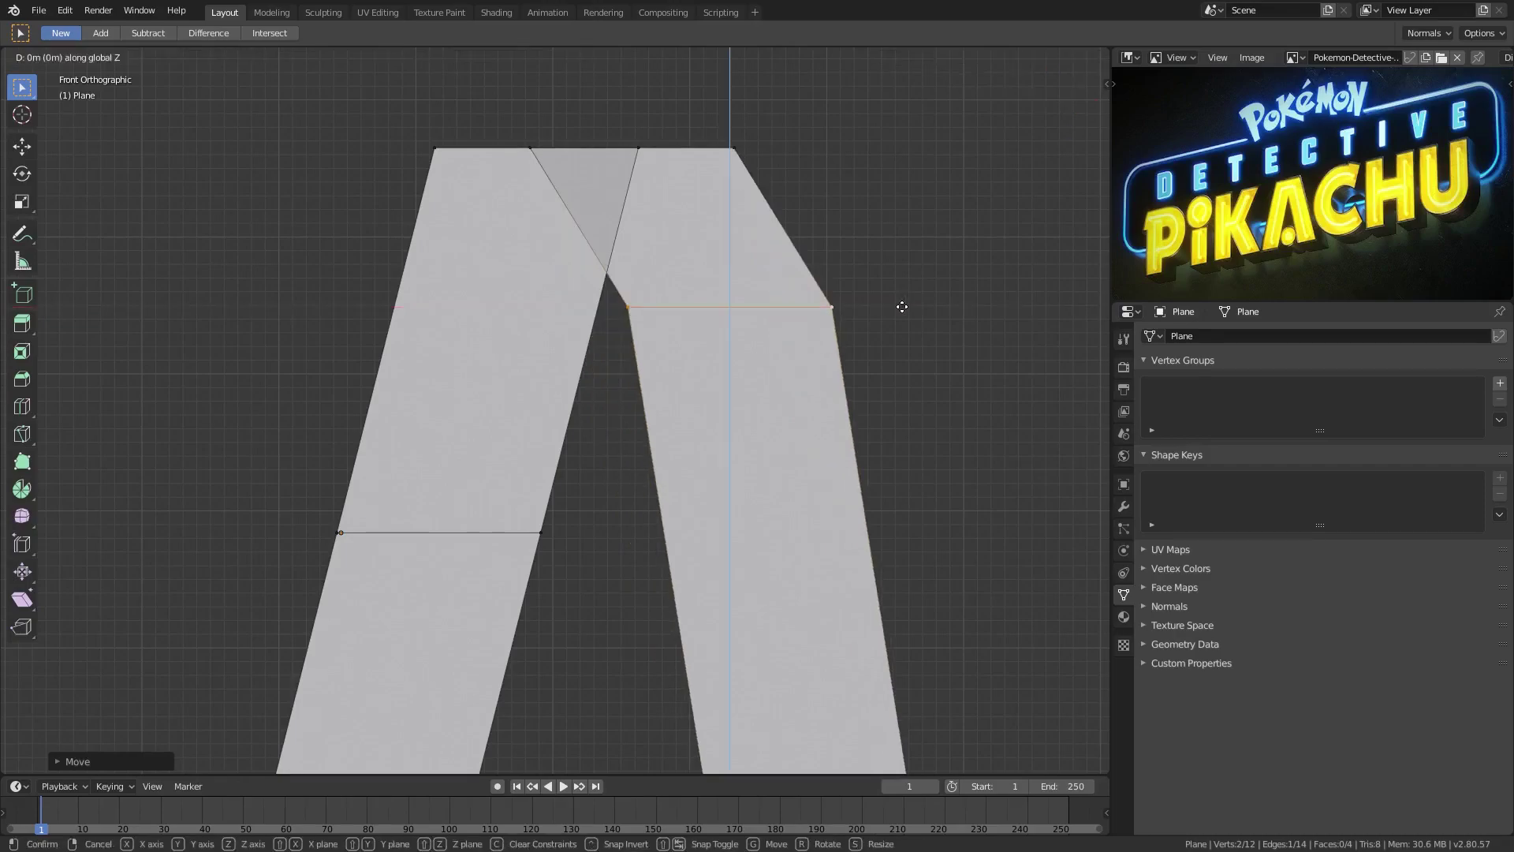
click(882, 358)
key(g)
key(x)
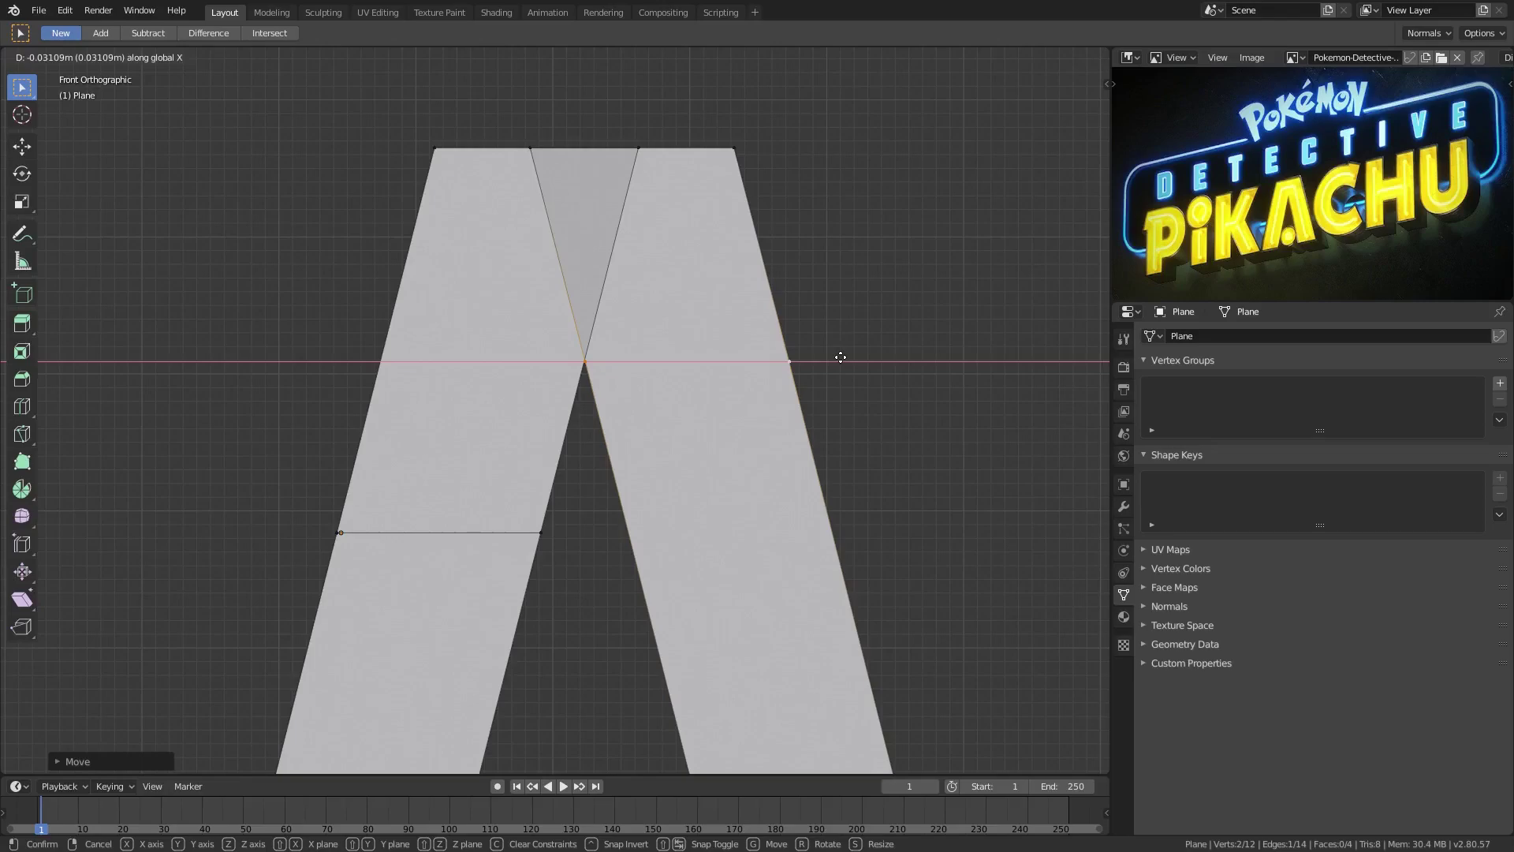
click(841, 358)
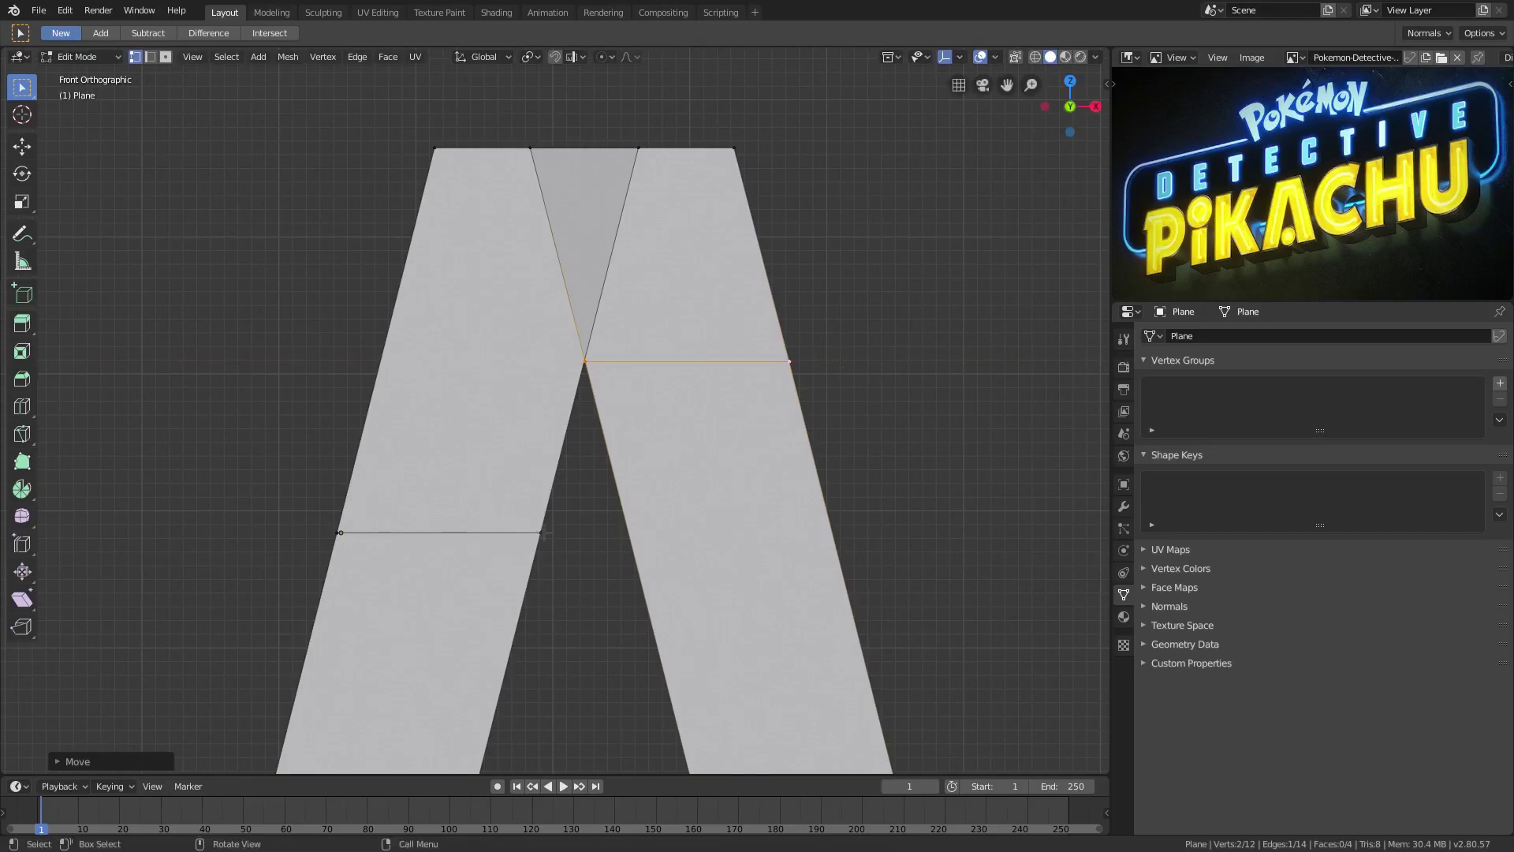
Raise the left leg's cut edge about 0.12 m and shift it about 0.03 m inward along X to the crossing point
click(543, 533)
shift+click(338, 532)
key(g)
key(z)
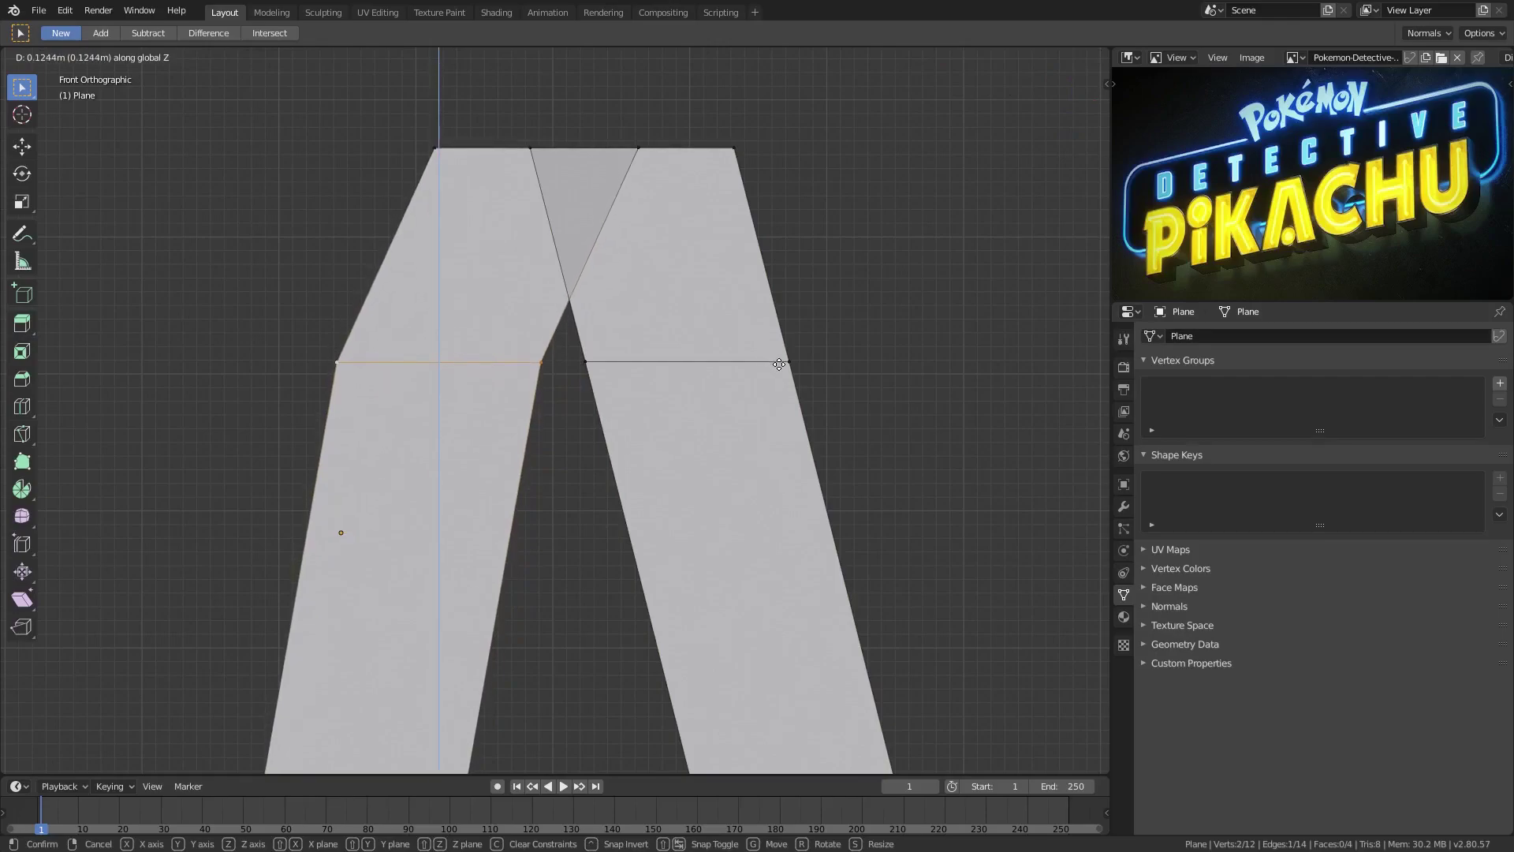
key(x)
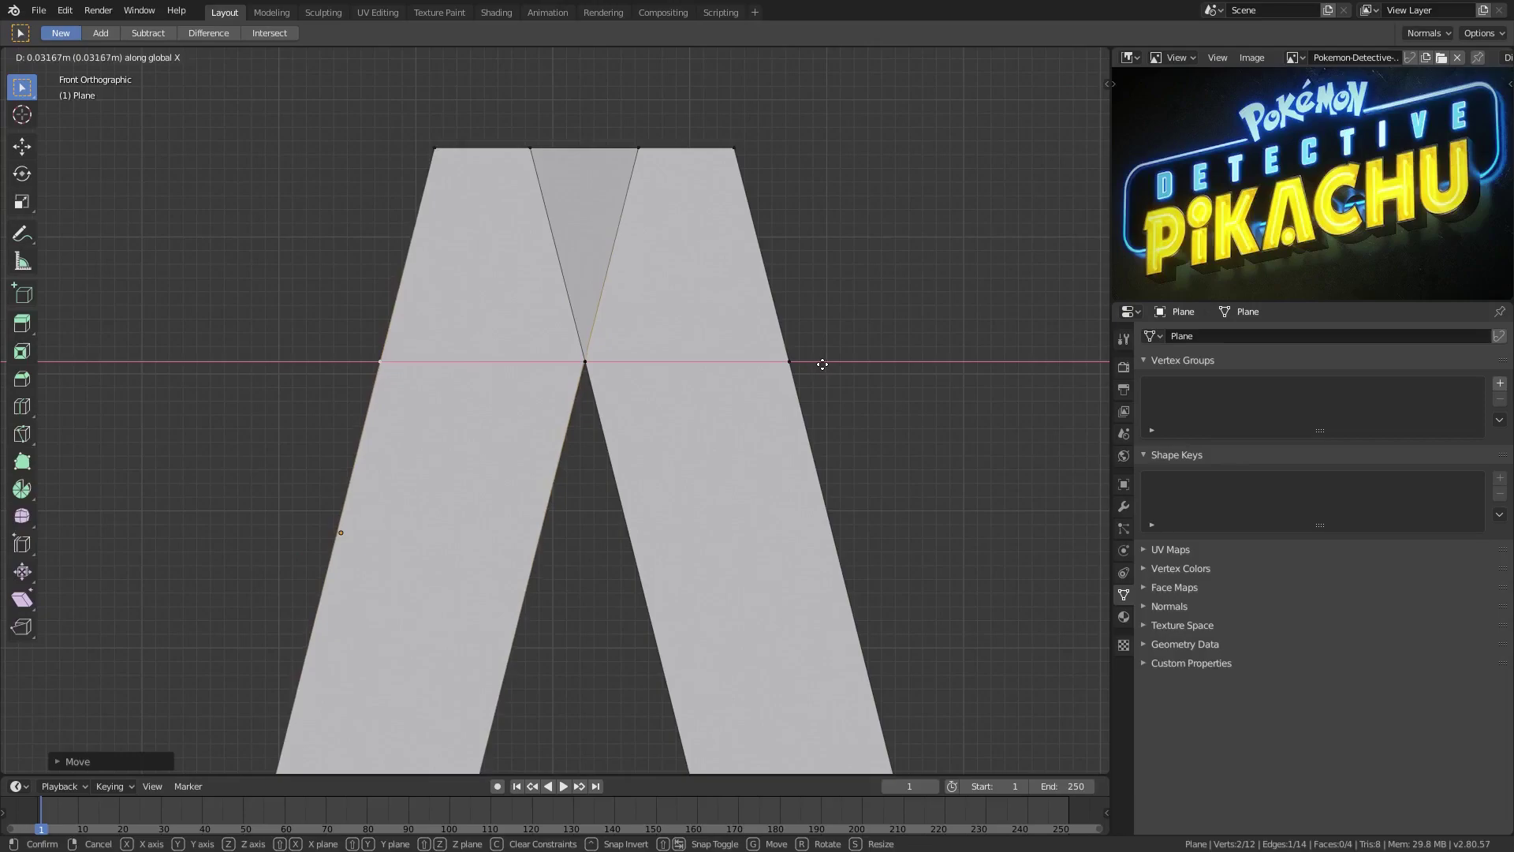
click(822, 362)
Turn on vertex snapping and snap the left cut's inner vertex onto the right cut's inner vertex at the crossing
scroll(822, 360, up, 8)
shift+middle_drag(509, 216, 385, 349)
scroll(384, 349, up, 4)
shift+middle_drag(539, 230, 546, 299)
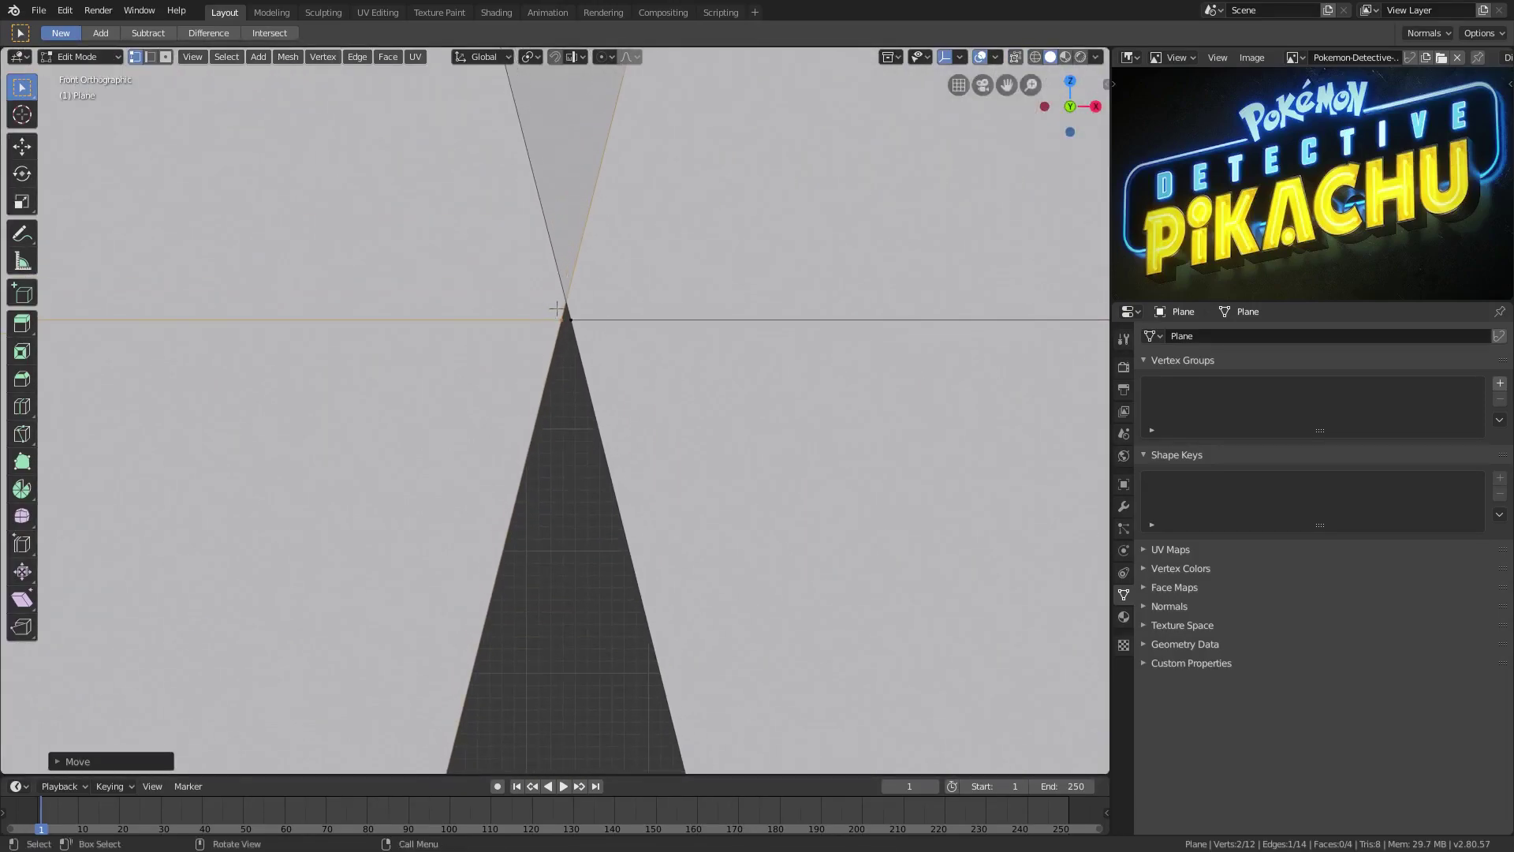
click(557, 309)
click(578, 59)
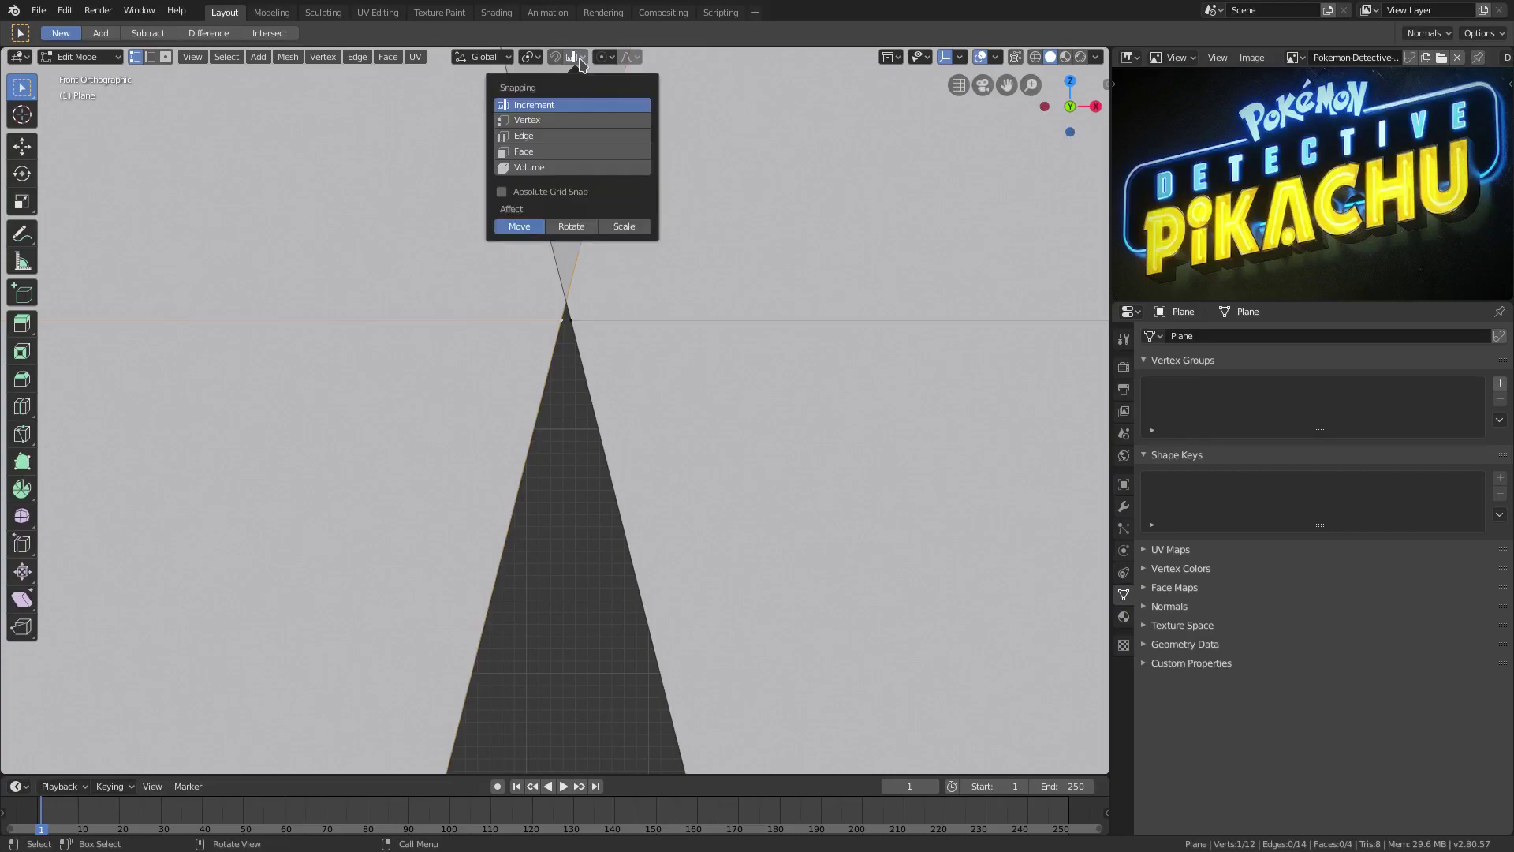
click(557, 120)
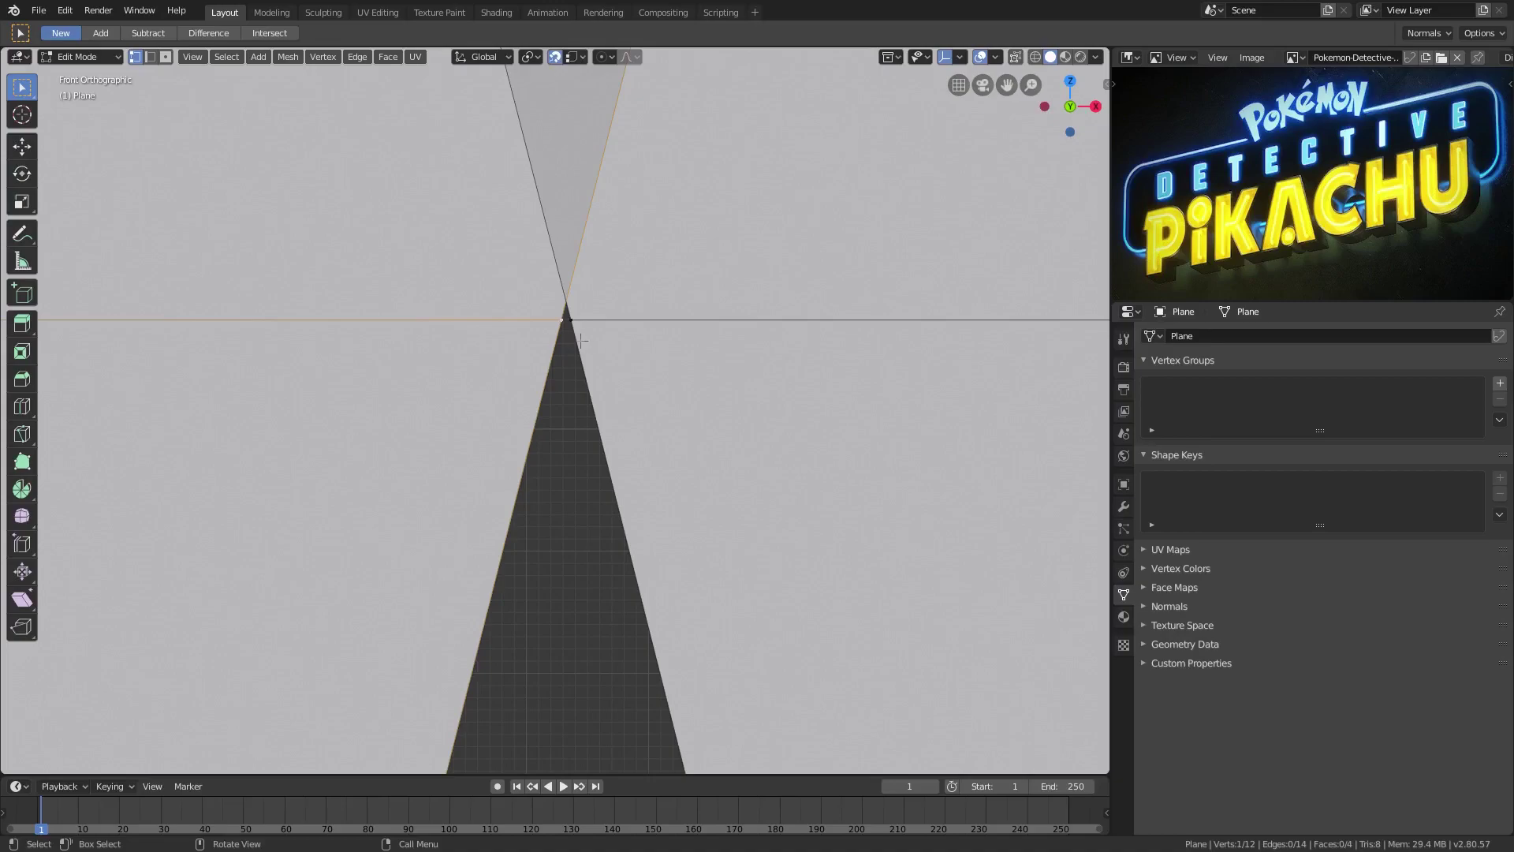
key(g)
click(565, 319)
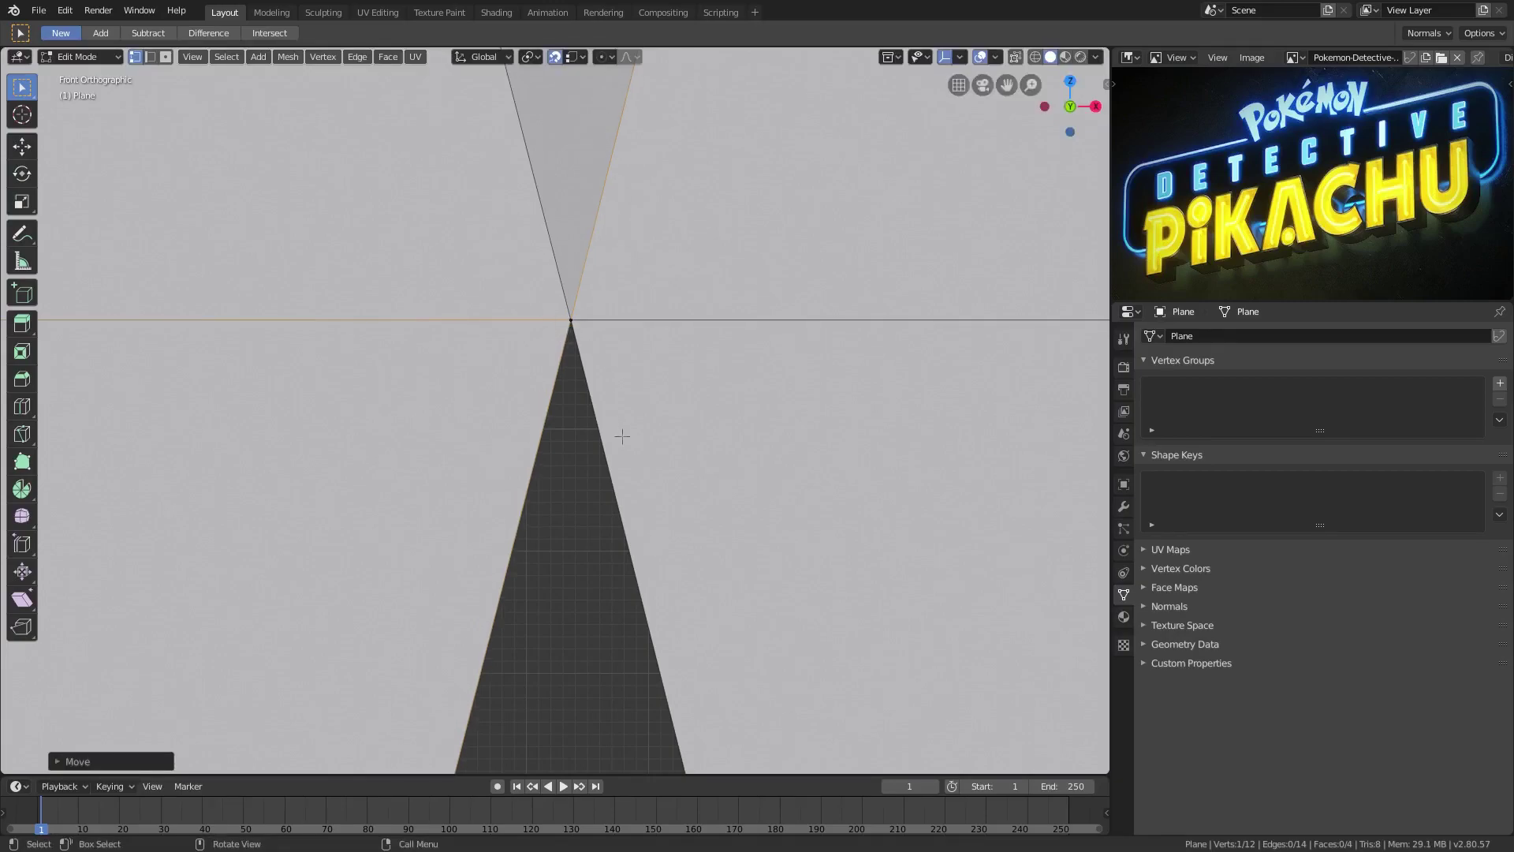
Merge the two overlapping inner vertices where the A's legs cross and return to Object Mode
shift+click(572, 320)
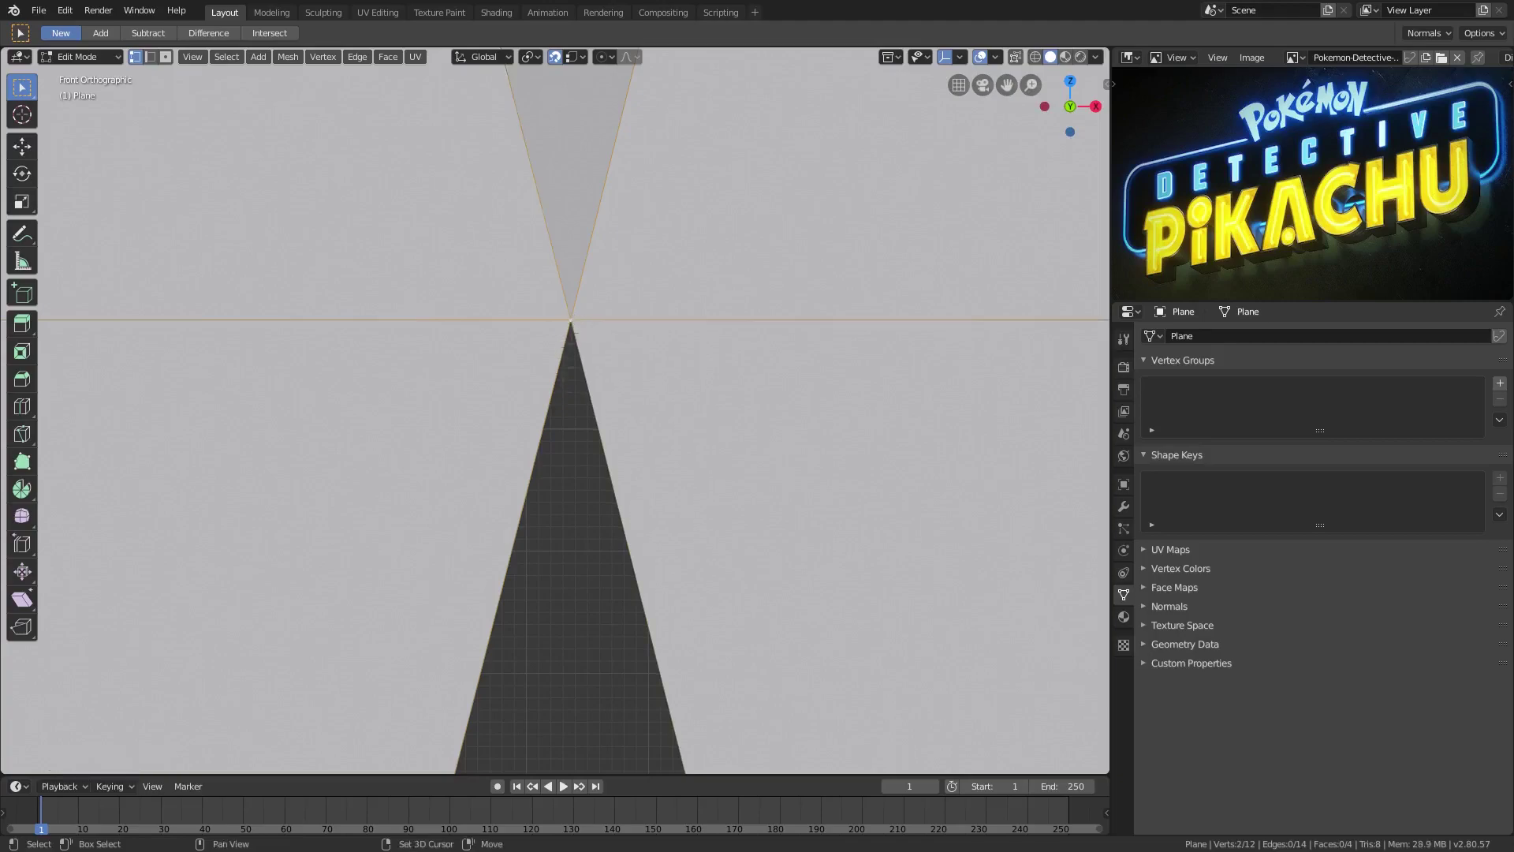
click(356, 57)
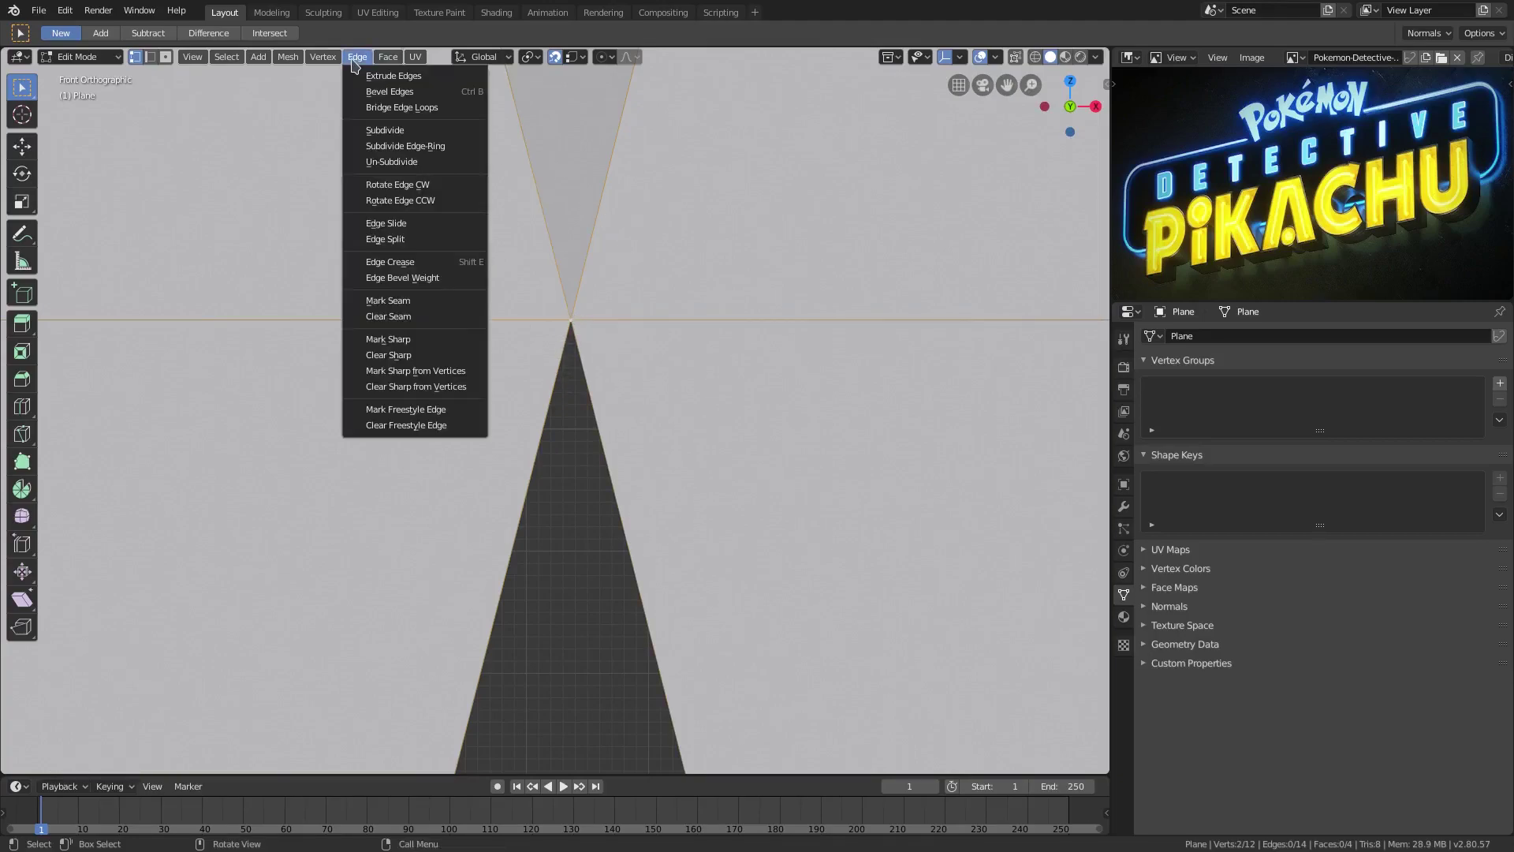
mouse_move(330, 63)
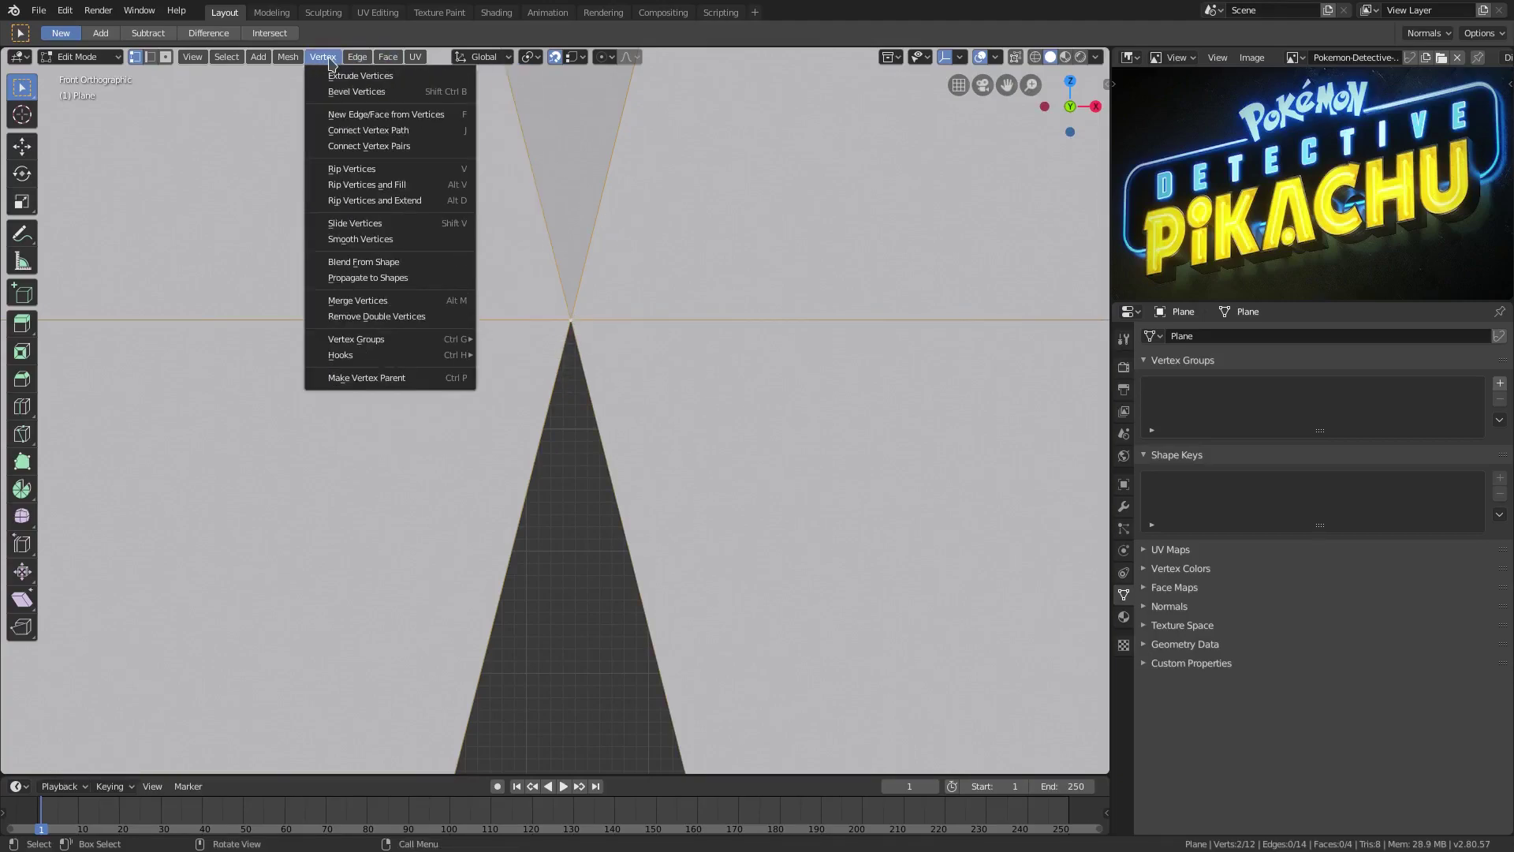
click(378, 302)
click(345, 305)
scroll(606, 407, down, 6)
key(Tab)
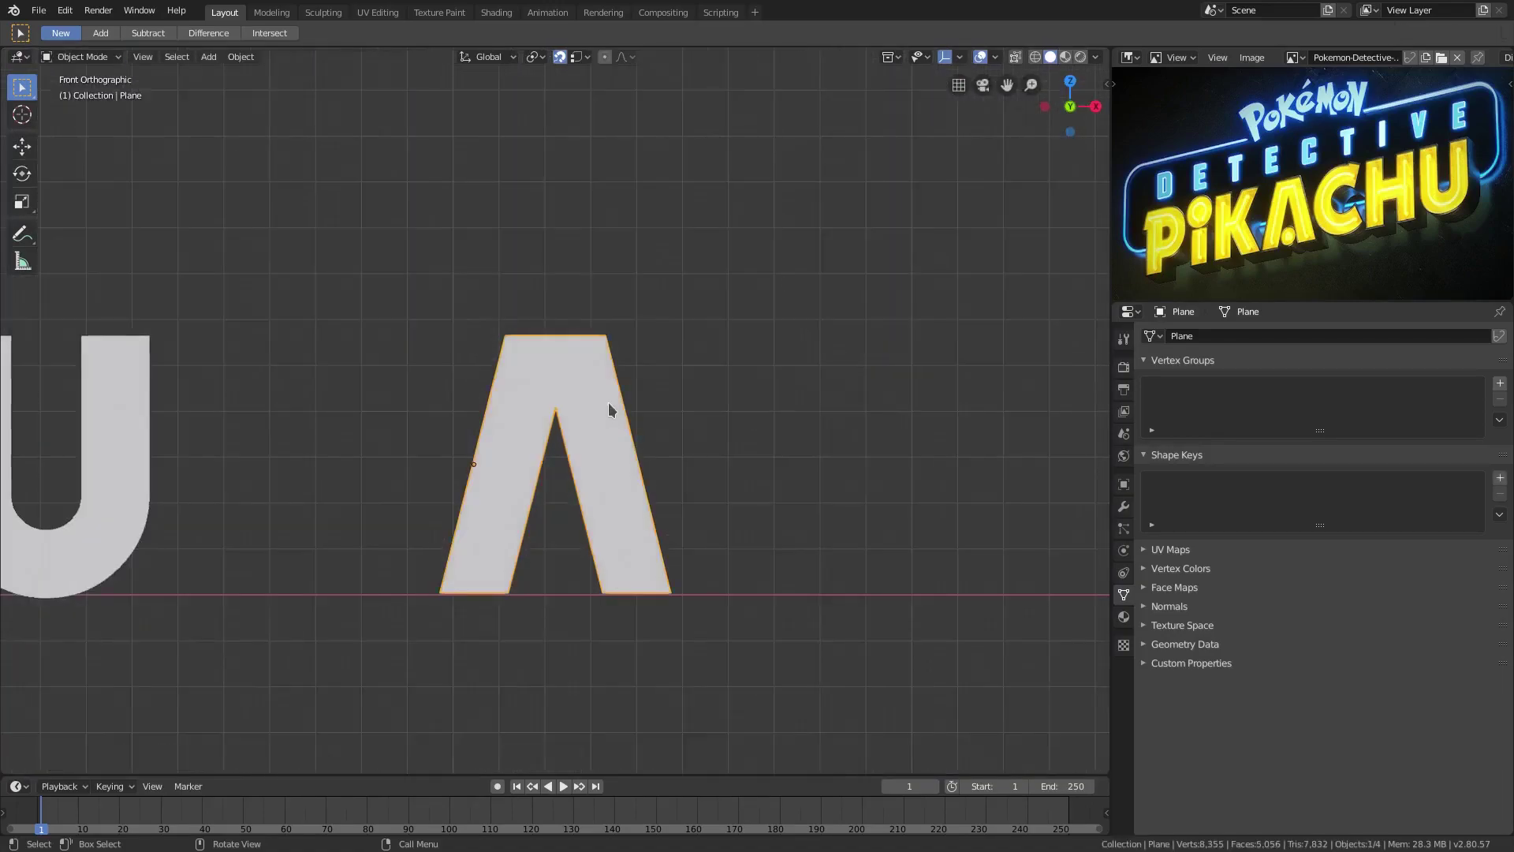
scroll(599, 413, up, 2)
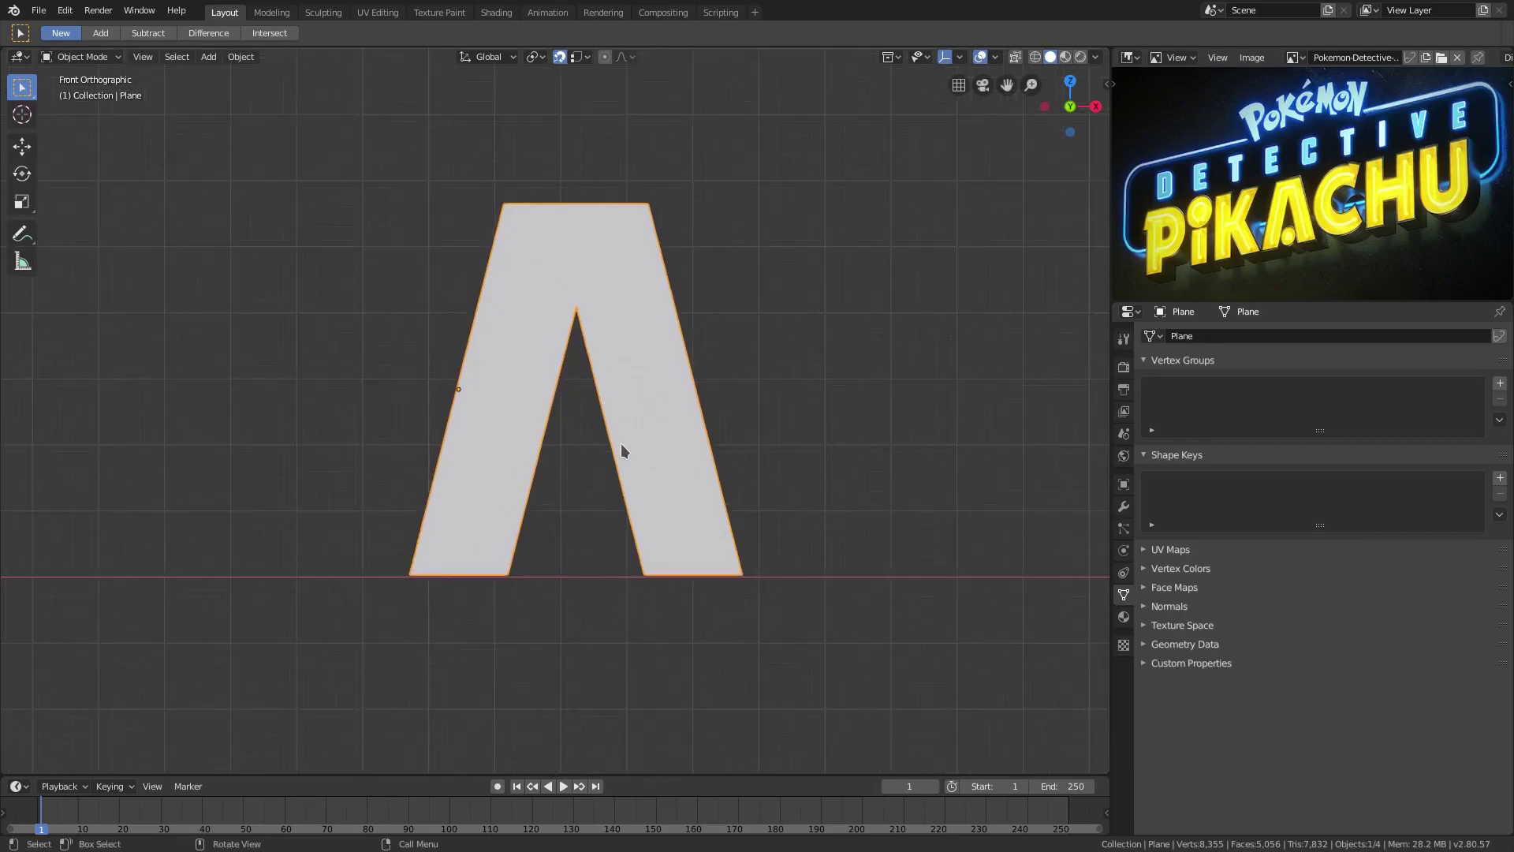
key(shift+a)
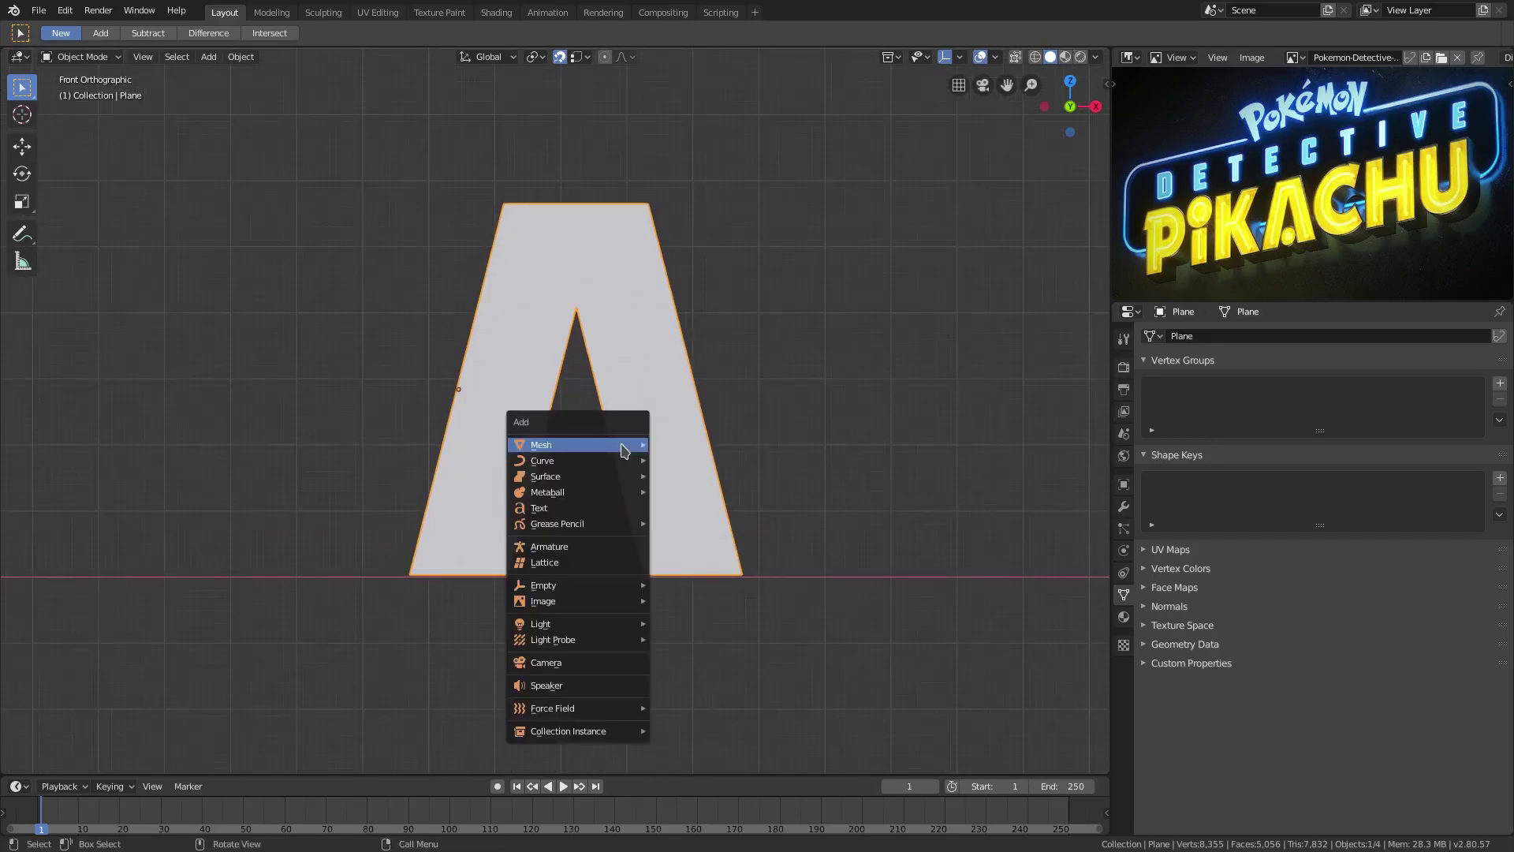
mouse_move(622, 443)
click(694, 479)
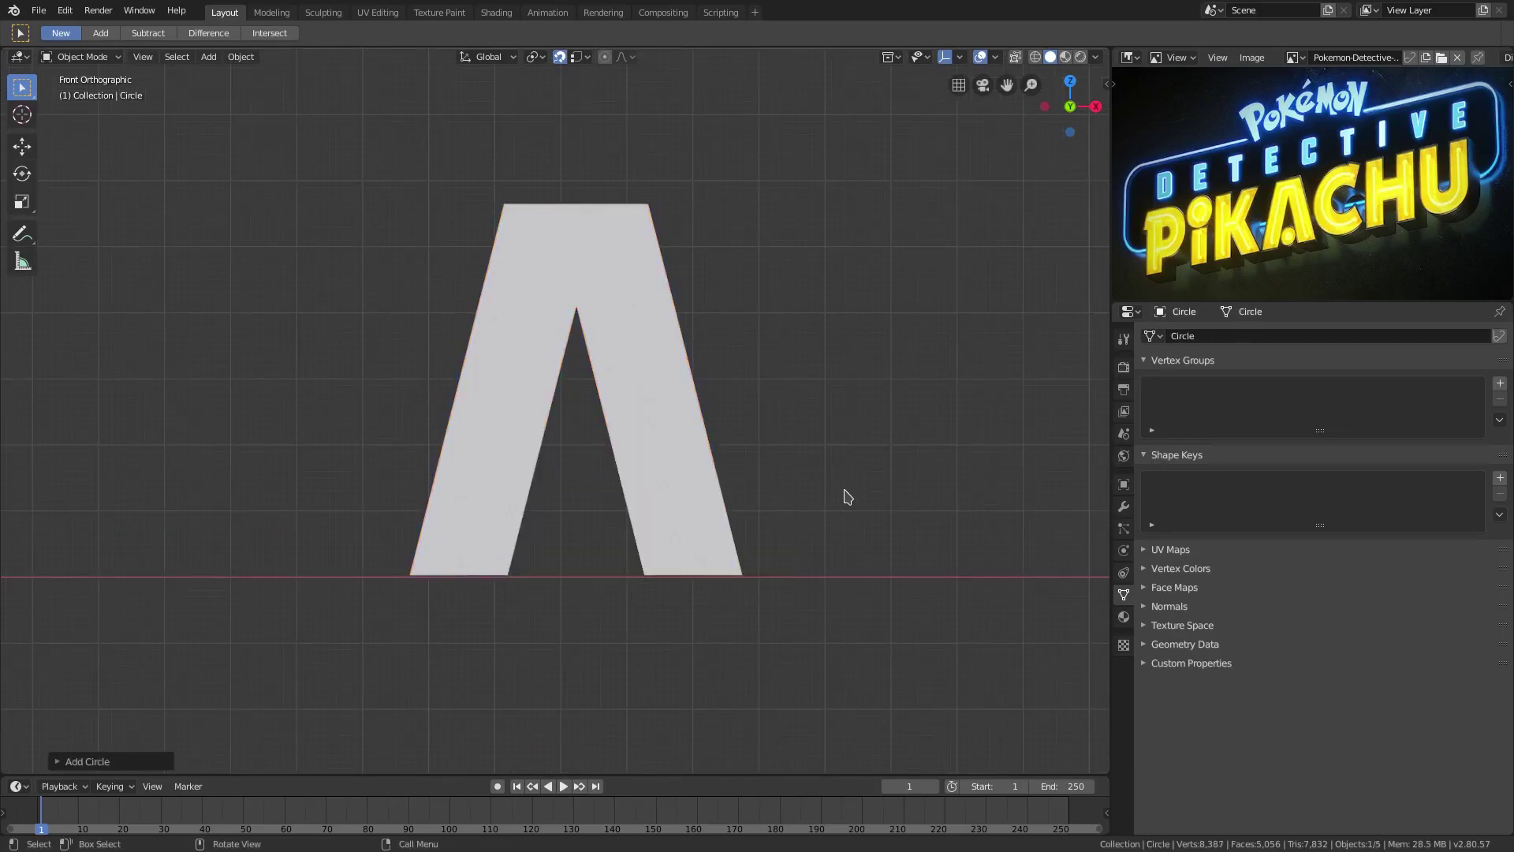
scroll(846, 496, down, 5)
text(rx)
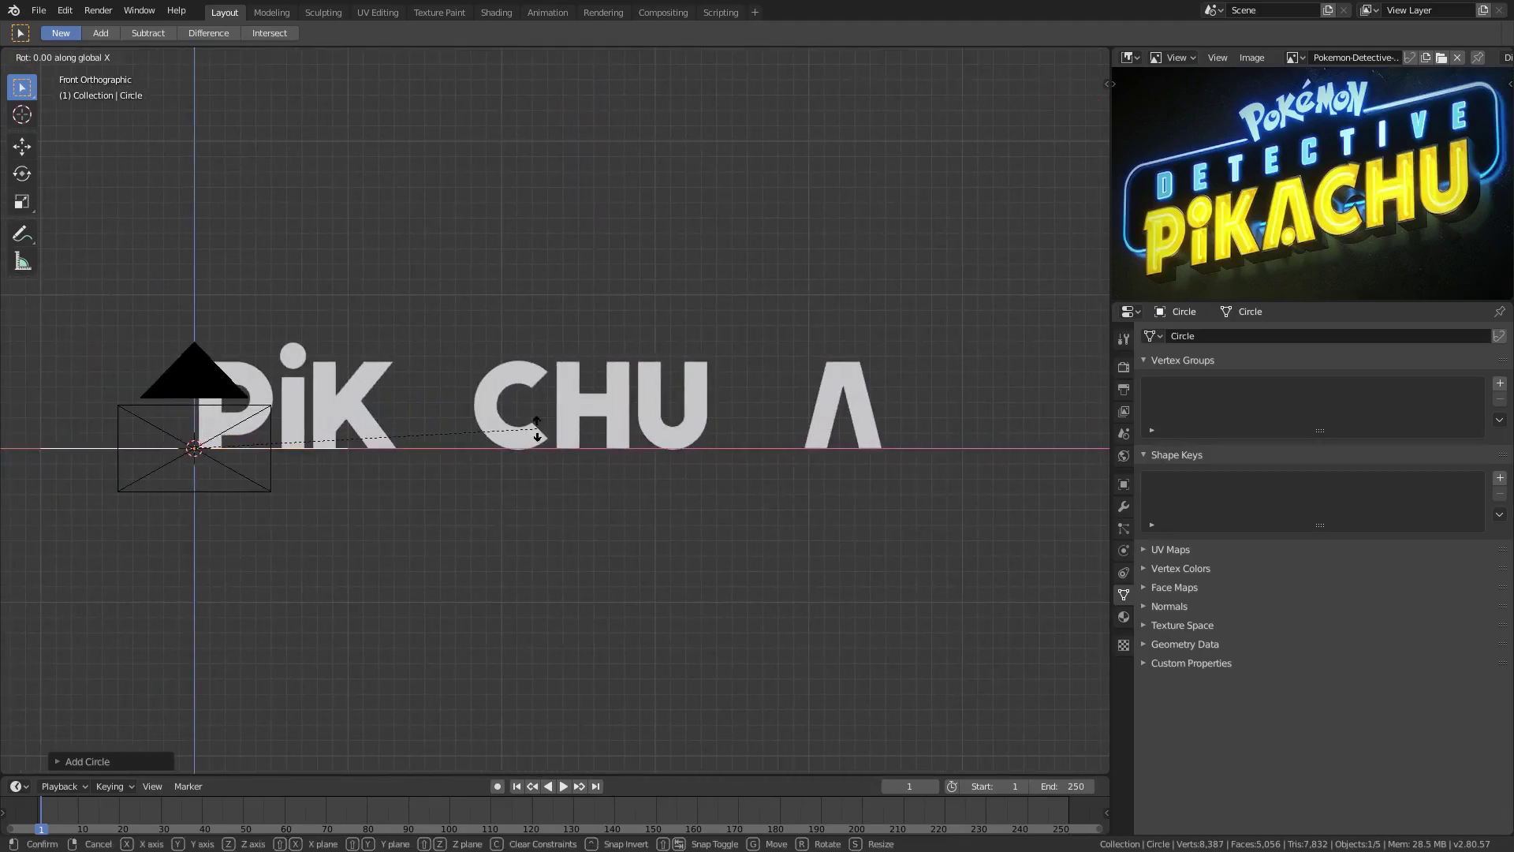
text(90)
key(Return)
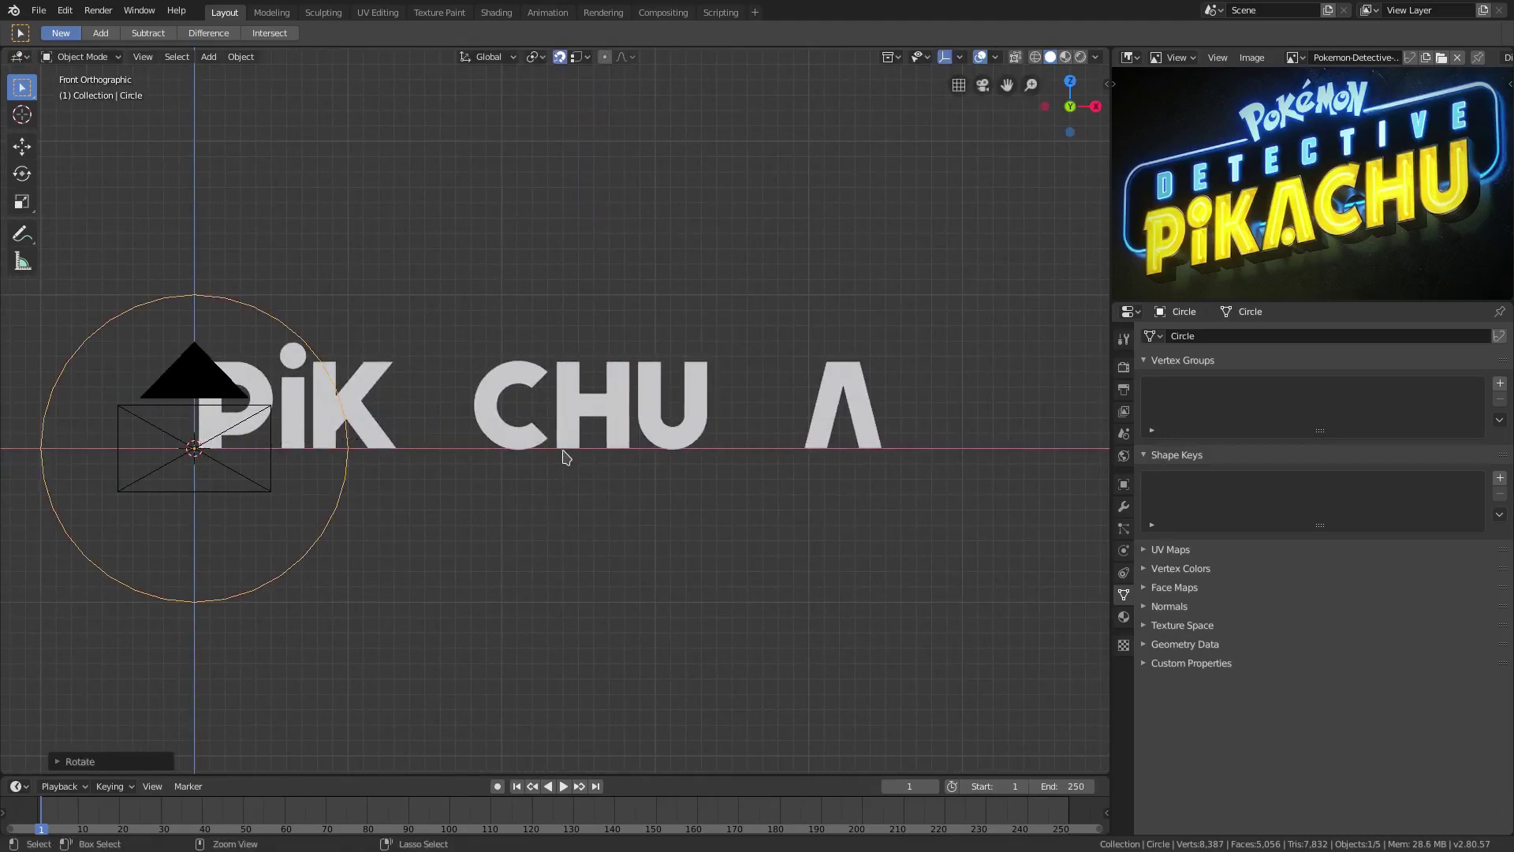
key(ctrl+z)
key(ctrl+z)
Add a mesh circle with the Ngon fill type and rotate it 90° about the X axis
key(shift+a)
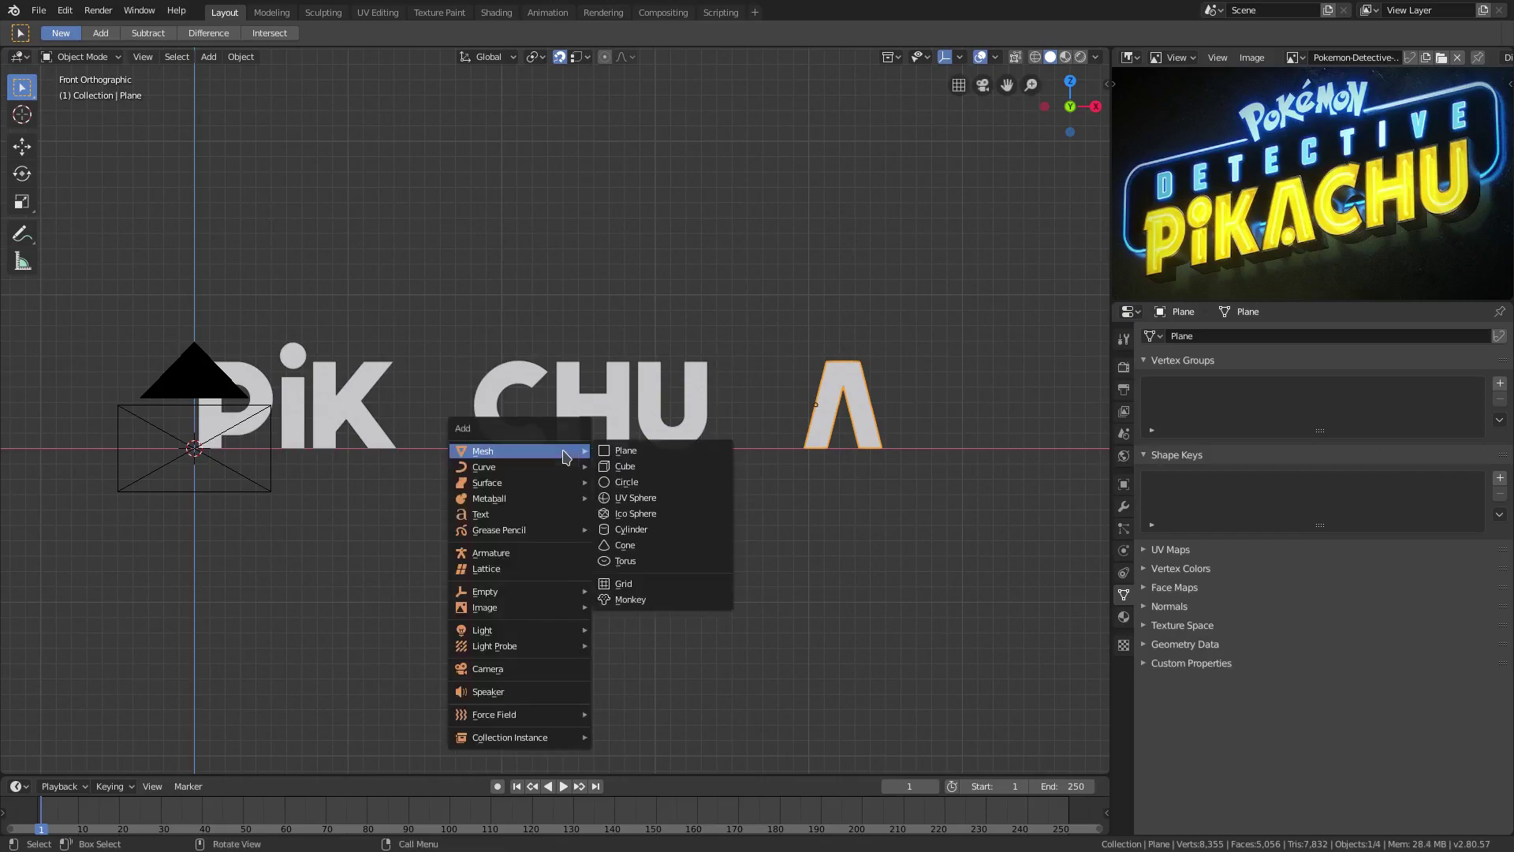
click(675, 484)
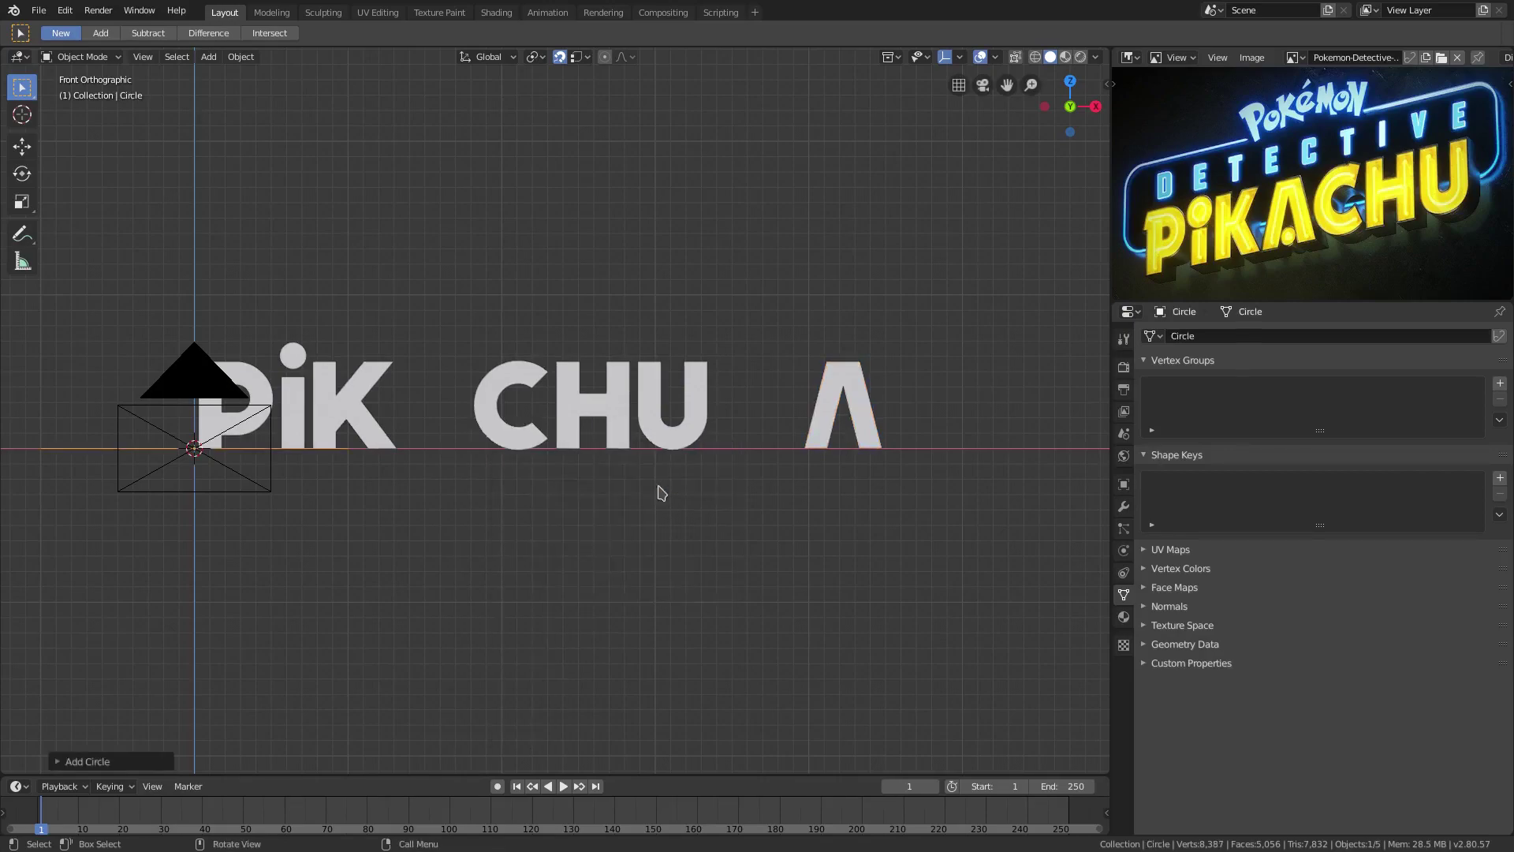
click(78, 762)
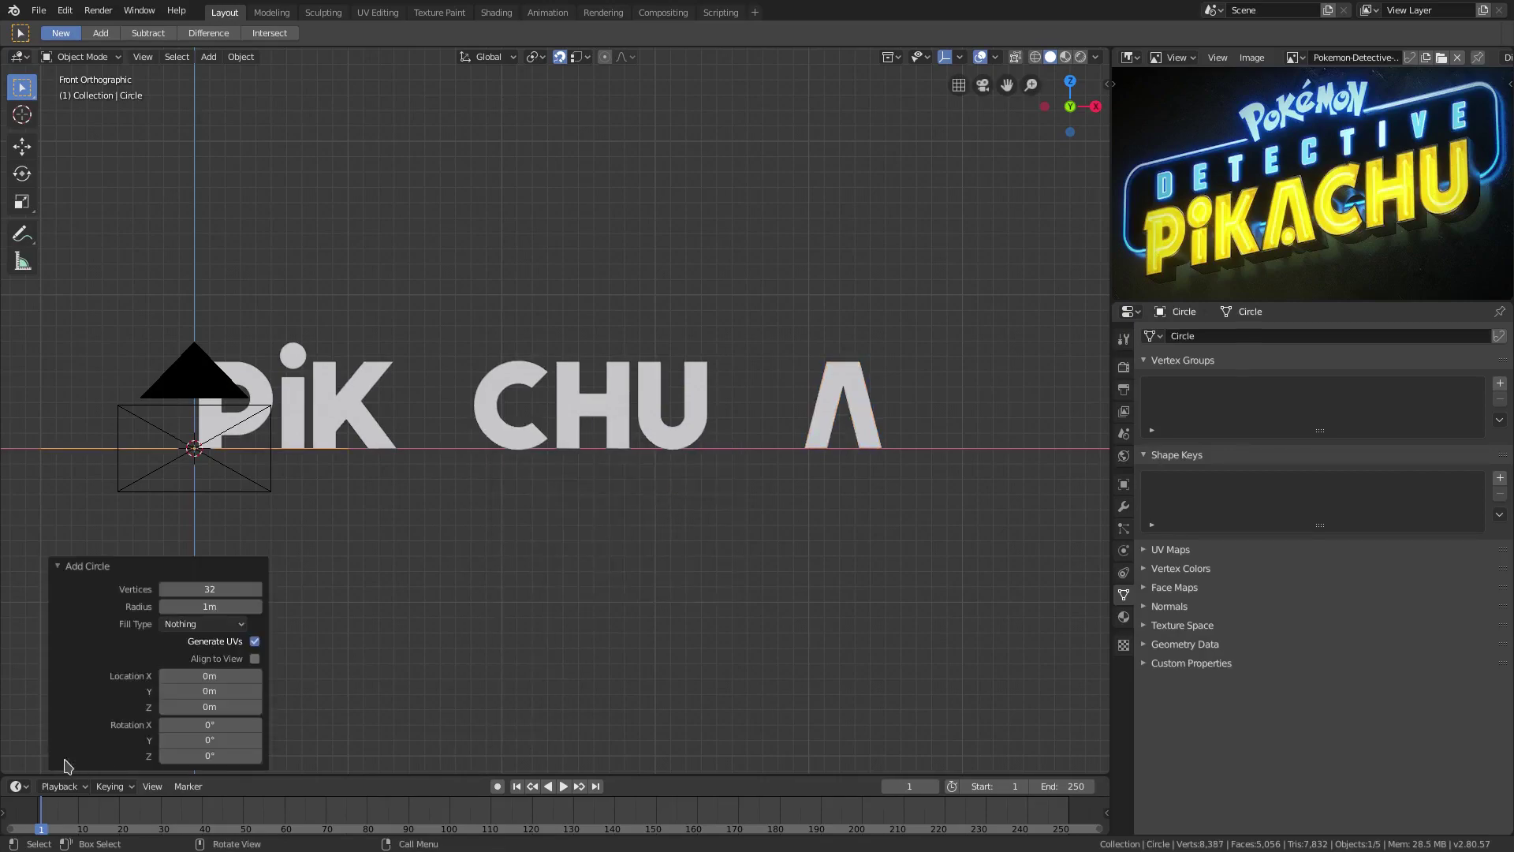
click(190, 625)
click(194, 661)
text(rx90)
key(Return)
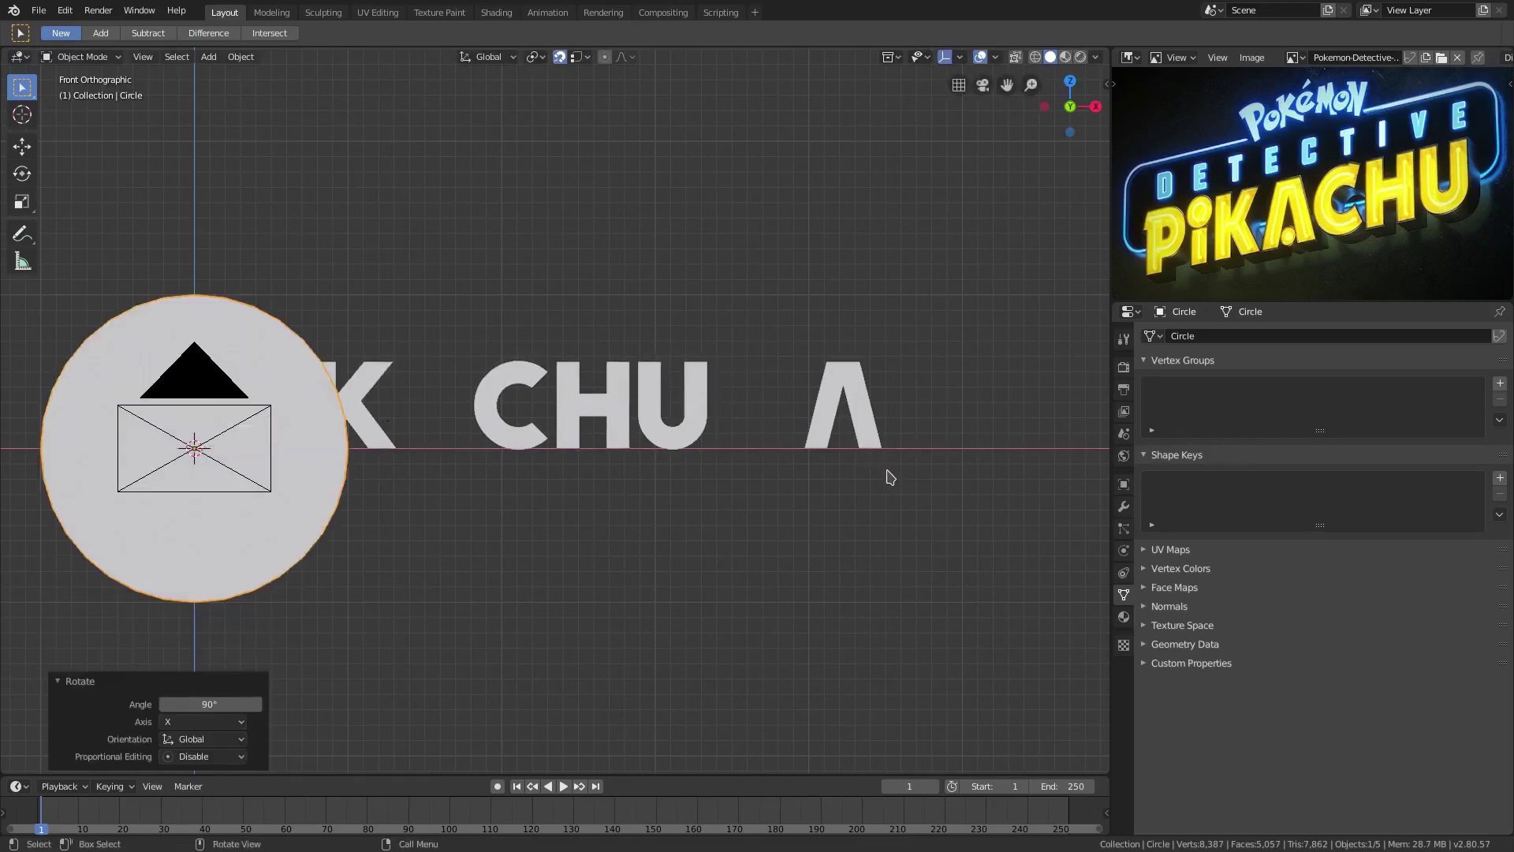
Scale the circle to about 0.095 and move it about 4.38 m along X, just below the letter A
key(s)
click(263, 467)
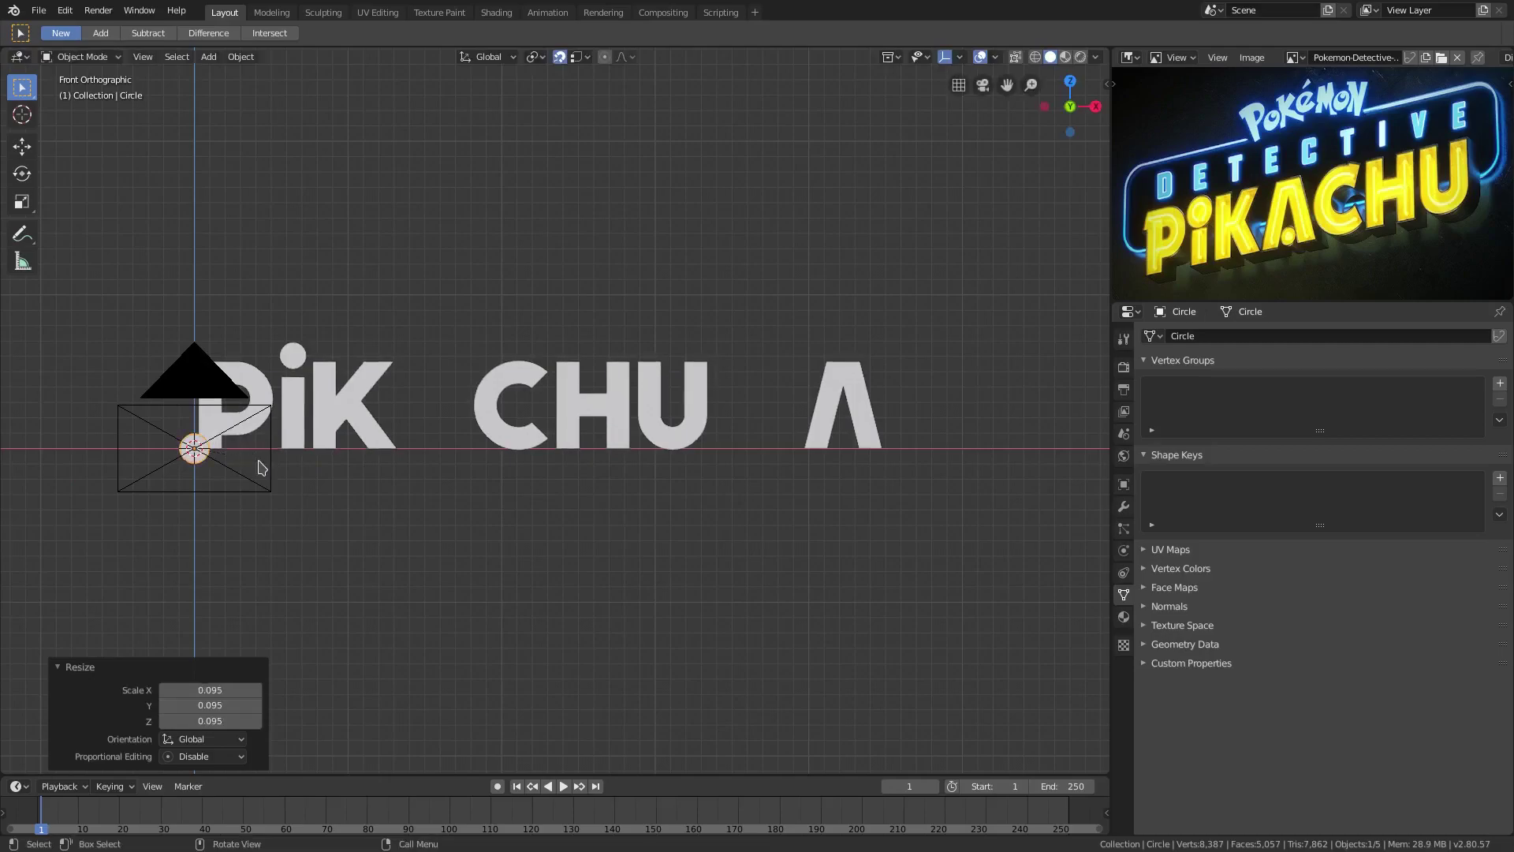
key(g)
click(892, 448)
scroll(820, 450, up, 8)
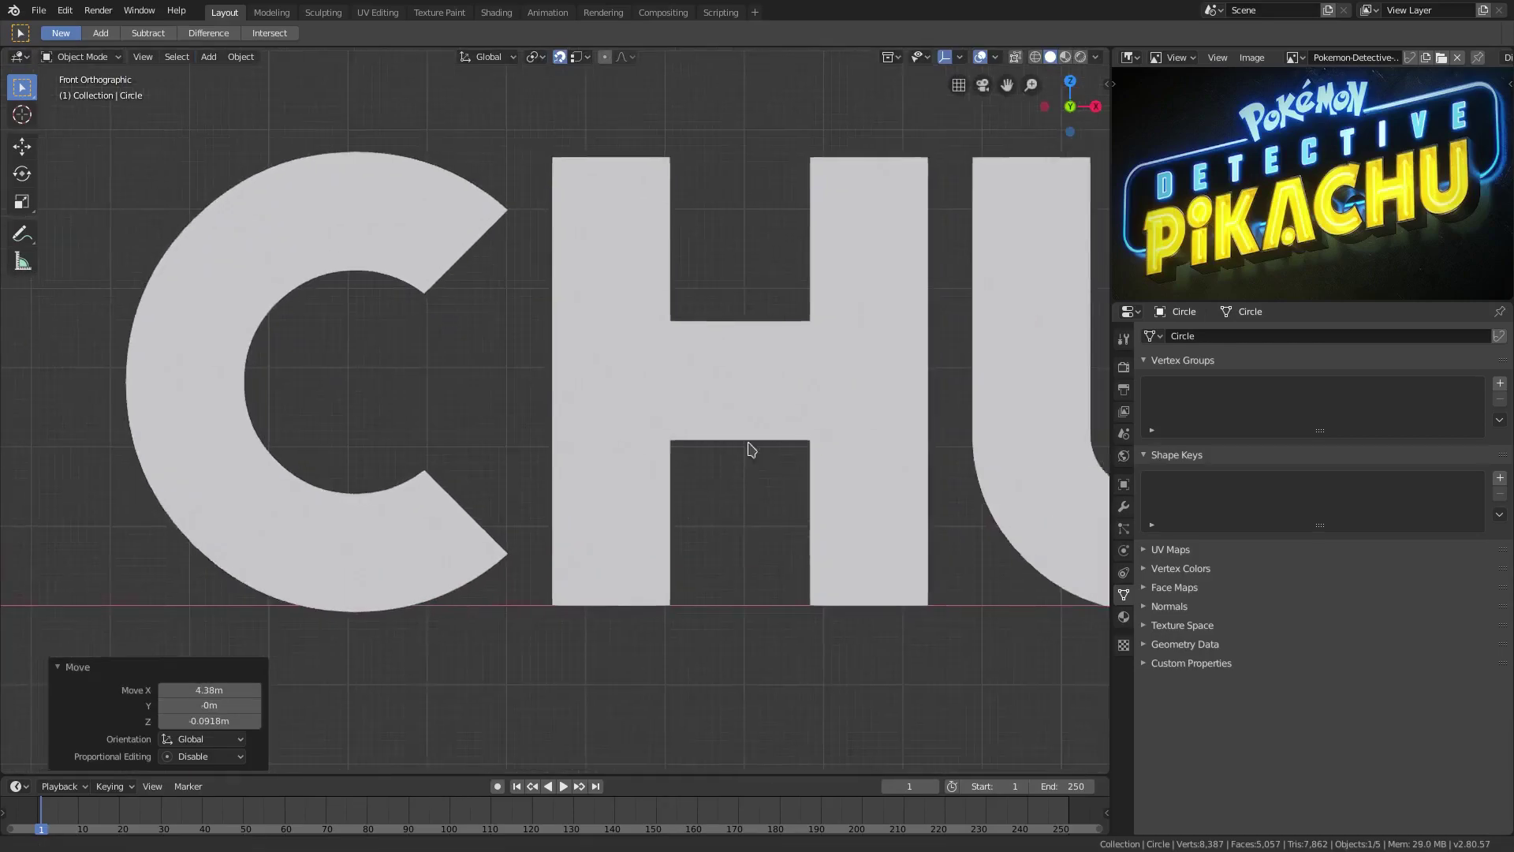
shift+middle_drag(819, 450, 107, 382)
Turn off snapping, move the circle about -0.161 m in X and 0.187 m in Z between the A's legs, and shrink it to fit the gap
click(562, 60)
scroll(782, 399, down, 6)
shift+middle_drag(851, 422, 712, 394)
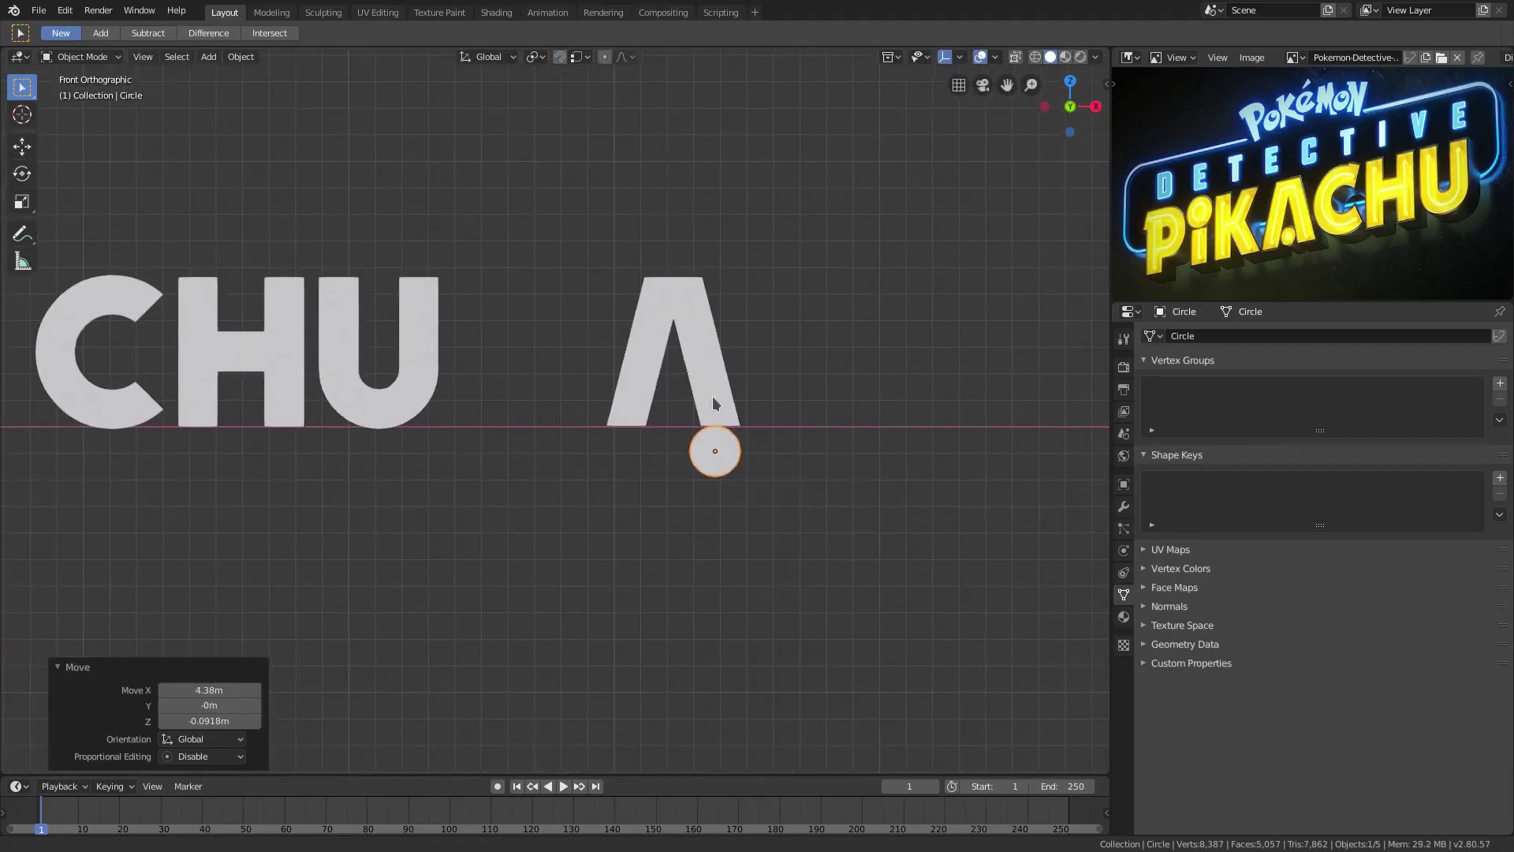
scroll(999, 429, up, 6)
shift+middle_drag(999, 429, 623, 428)
scroll(778, 417, up, 1)
key(g)
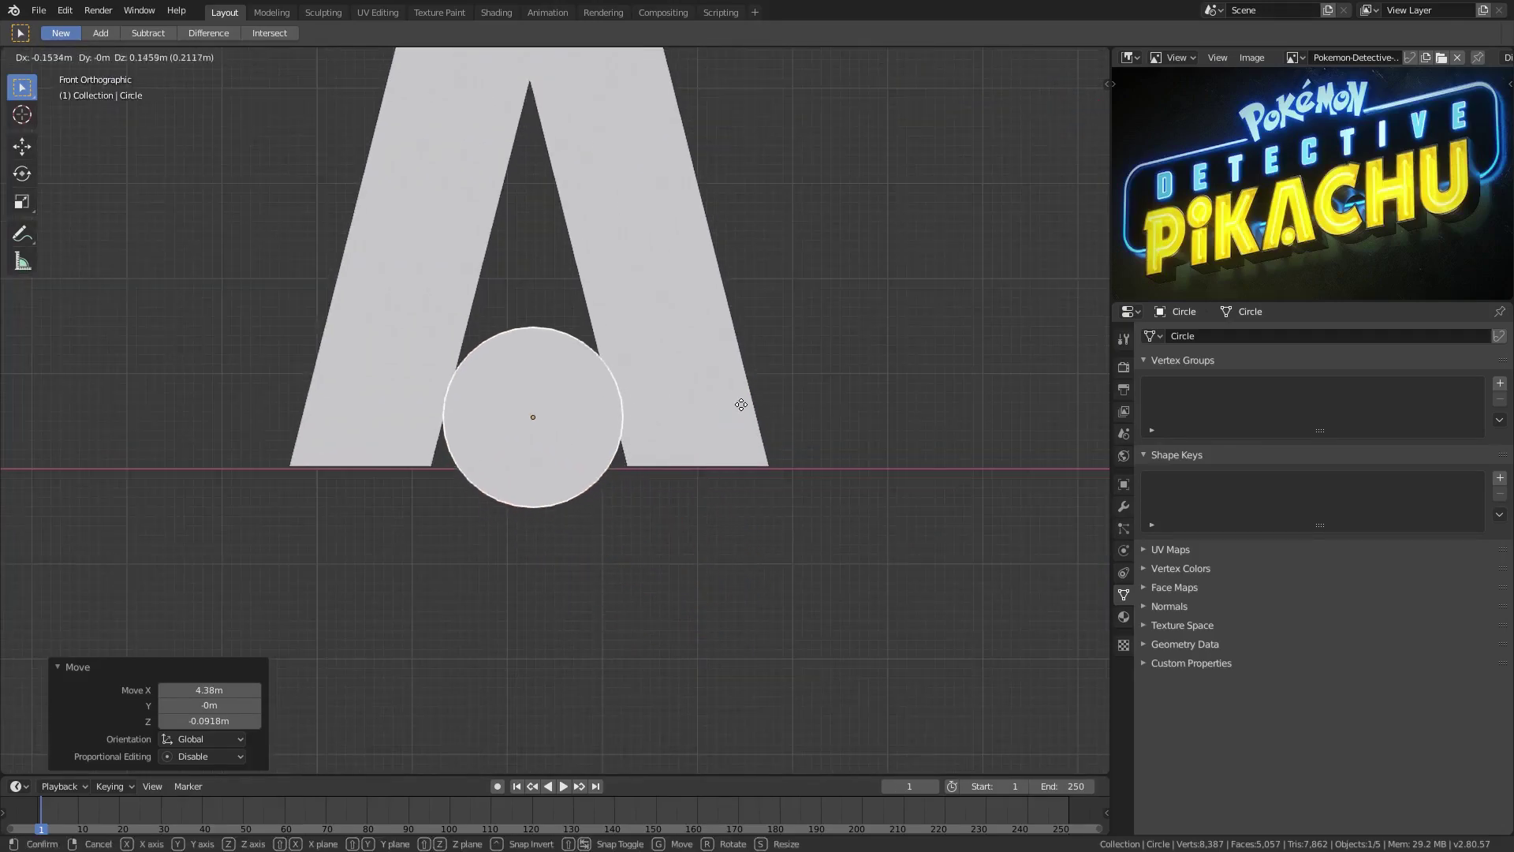
key(s)
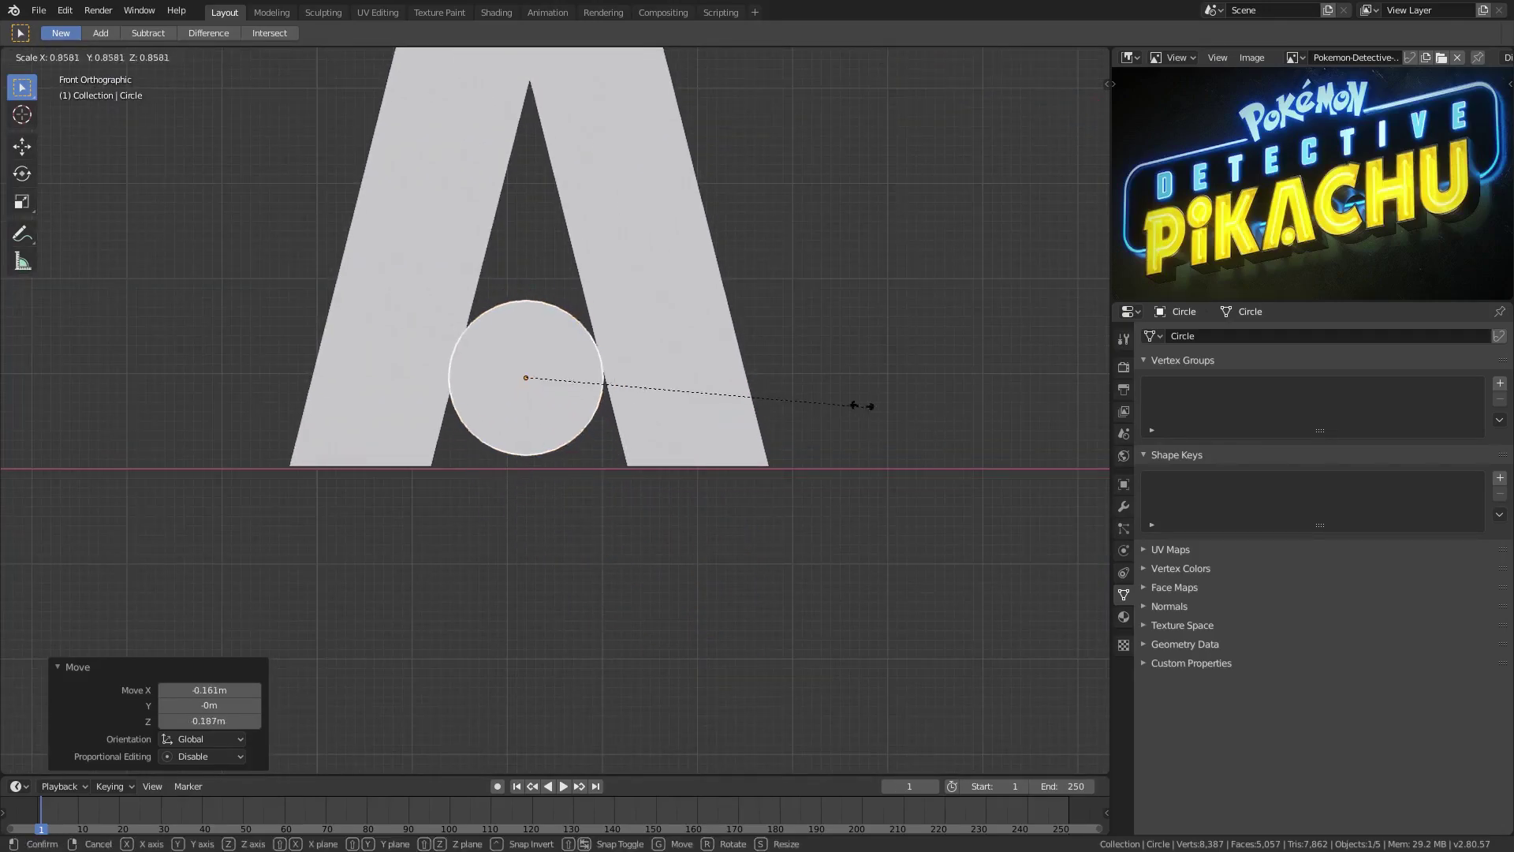
click(776, 388)
Lower the circle onto the A's baseline and shift it about 0.005 m along X toward the middle of the gap
key(g)
key(x)
key(z)
click(785, 450)
key(g)
key(x)
click(794, 453)
scroll(772, 442, down, 3)
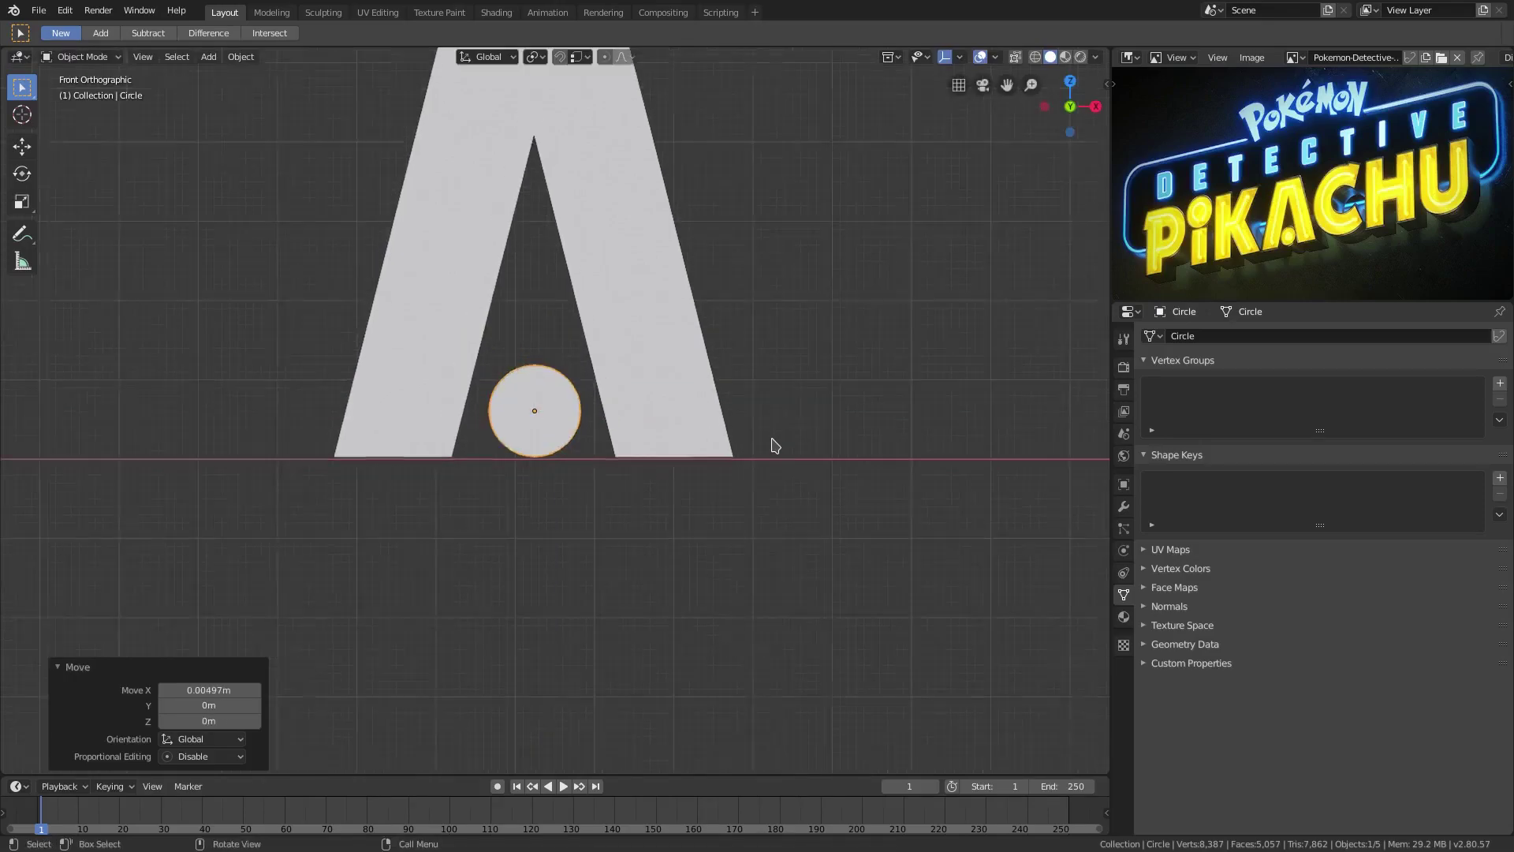
Enlarge the circle slightly and raise it about 0.009 m along Z so it rests on the baseline
scroll(667, 385, up, 1)
shift+middle_drag(666, 388, 753, 457)
scroll(695, 399, up, 1)
key(s)
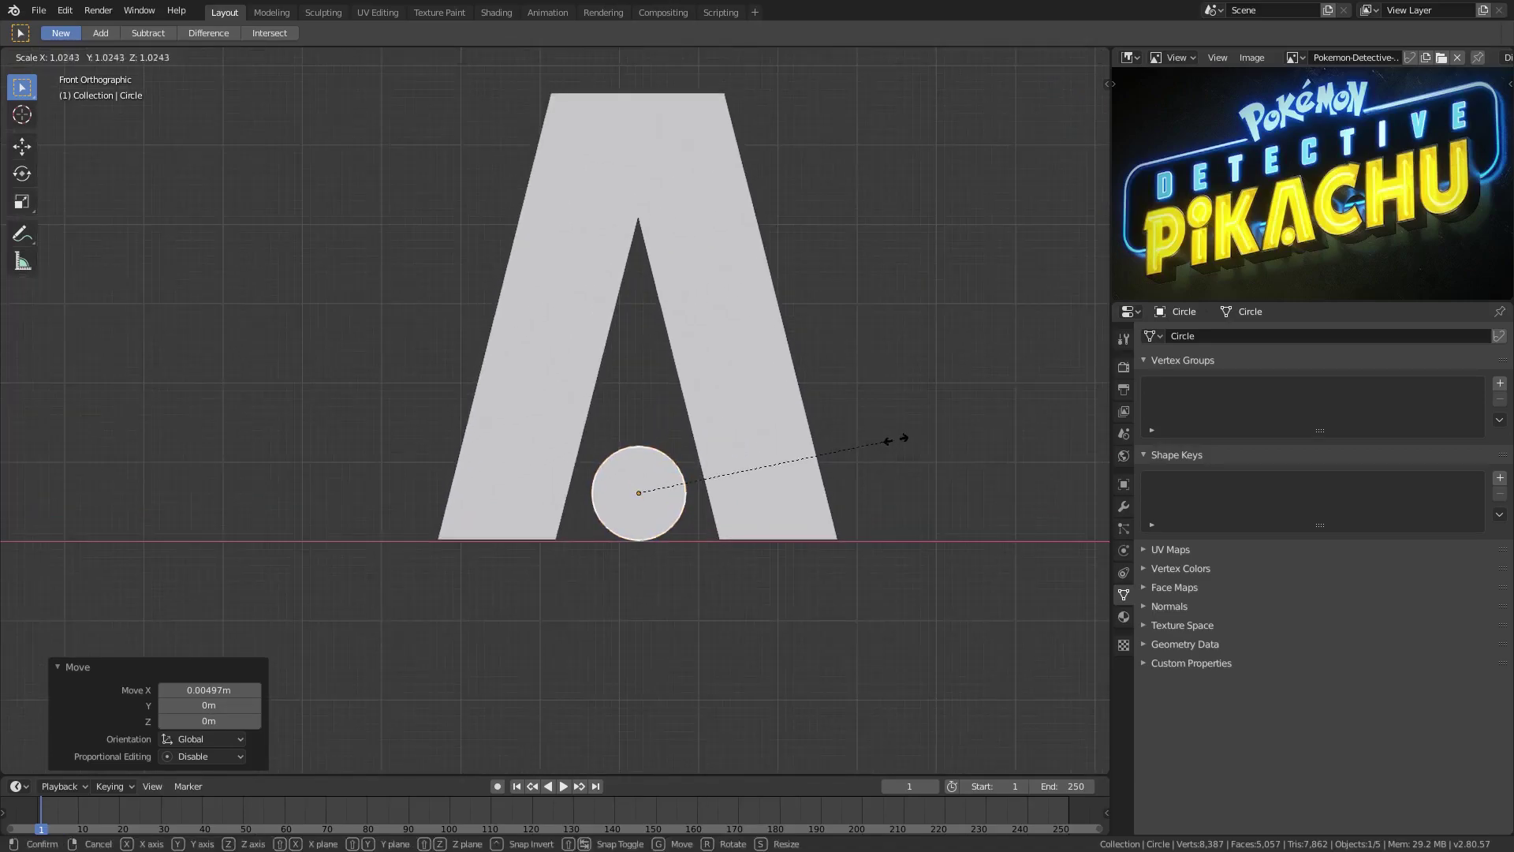
click(921, 438)
key(s)
click(935, 440)
key(g)
key(z)
click(939, 442)
scroll(939, 442, down, 5)
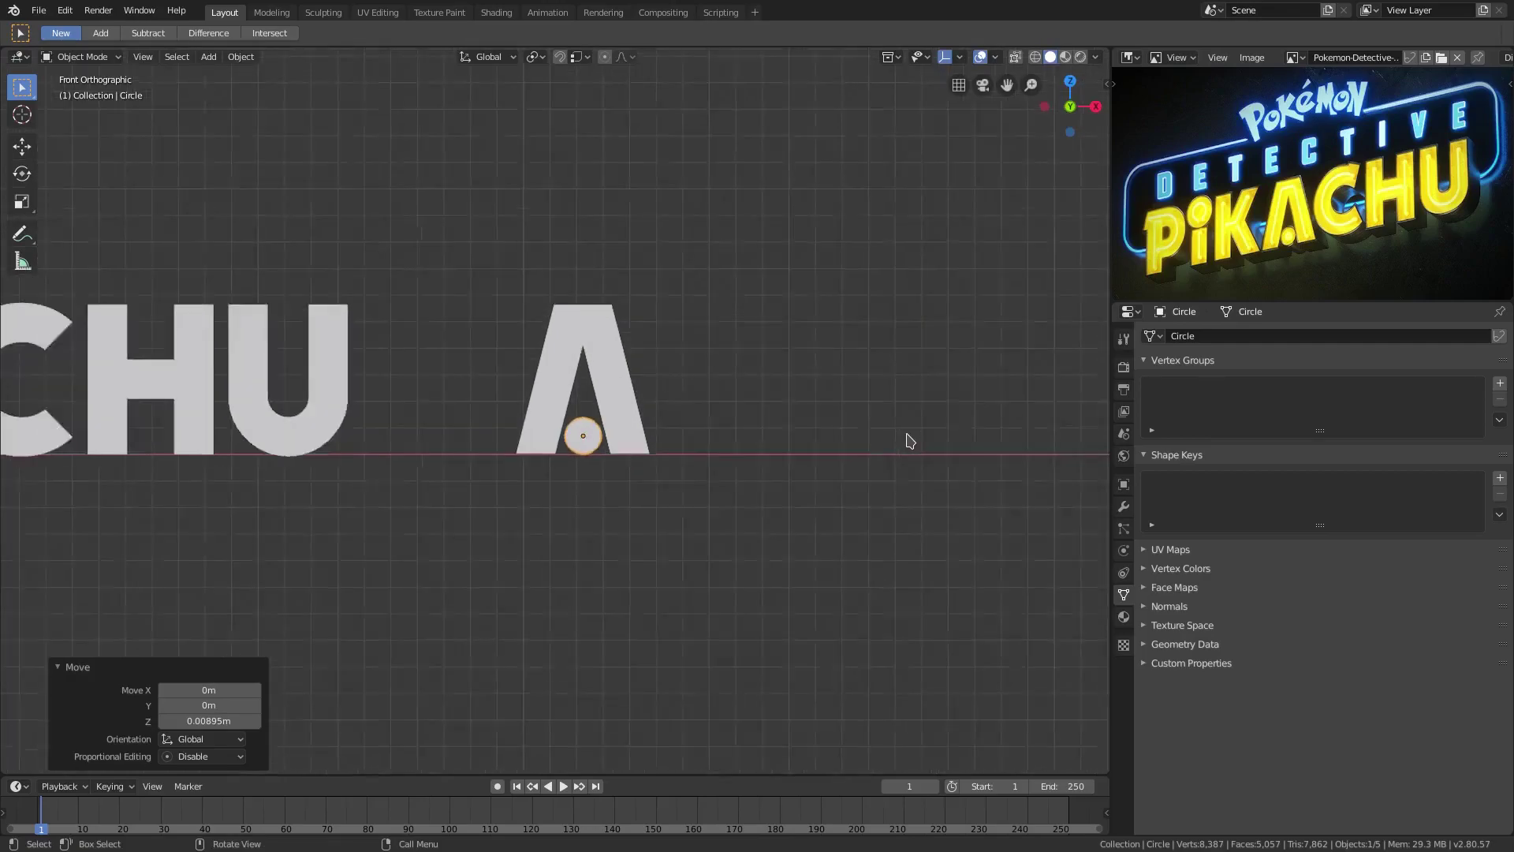
scroll(906, 436, up, 4)
click(646, 302)
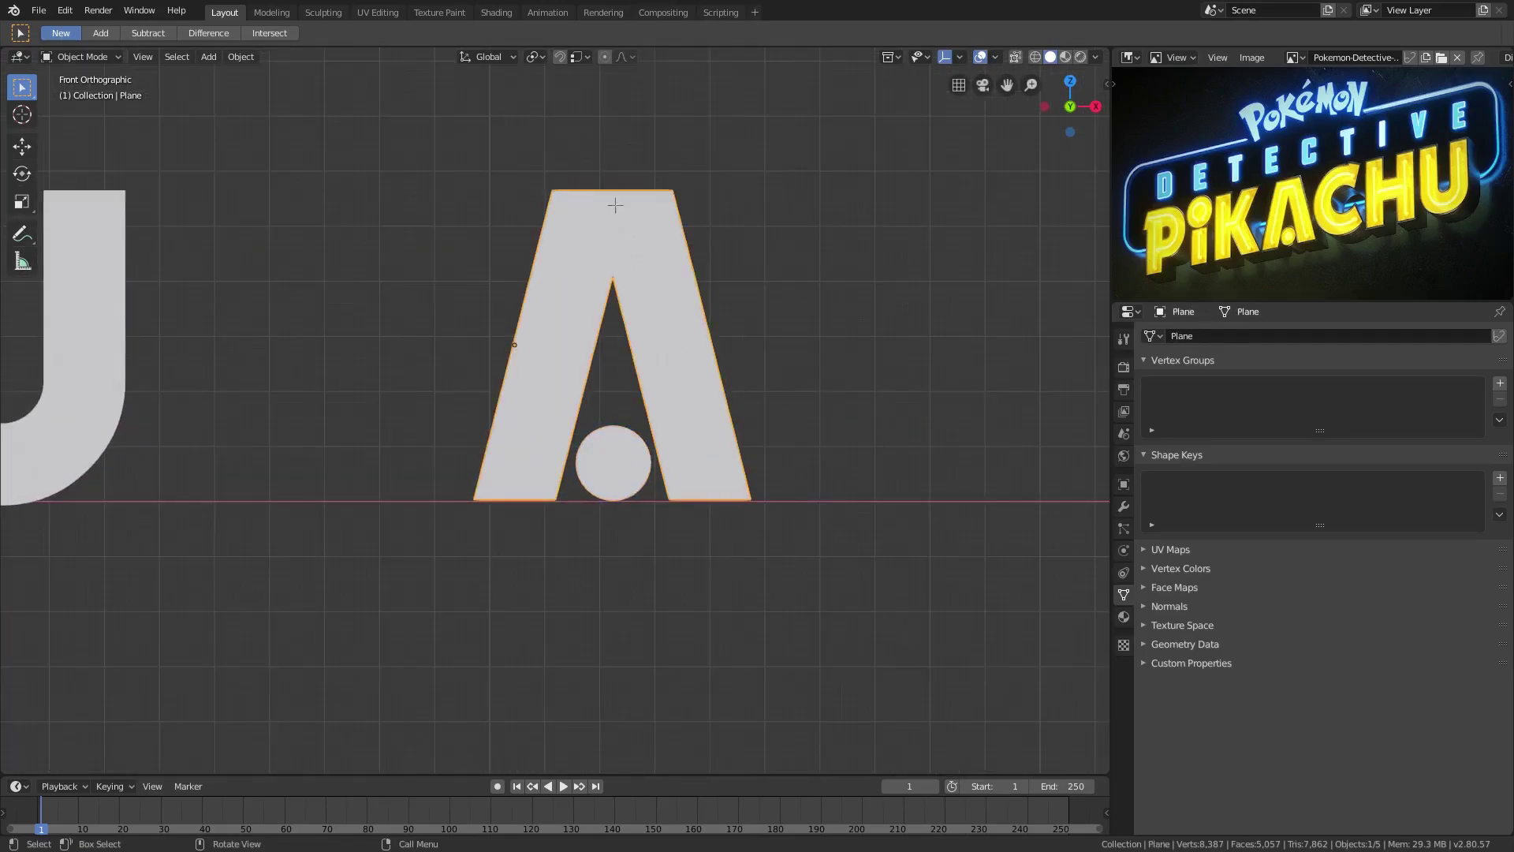
key(Tab)
key(Tab)
scroll(700, 433, down, 4)
scroll(703, 433, up, 3)
Centre the circle between the A's legs with small shifts along X, about 0.0024 m and -0.0012 m
shift+click(596, 439)
scroll(685, 377, up, 7)
click(708, 547)
key(g)
key(x)
click(707, 547)
shift+click(778, 321)
scroll(703, 419, down, 3)
key(ctrl+z)
key(g)
key(x)
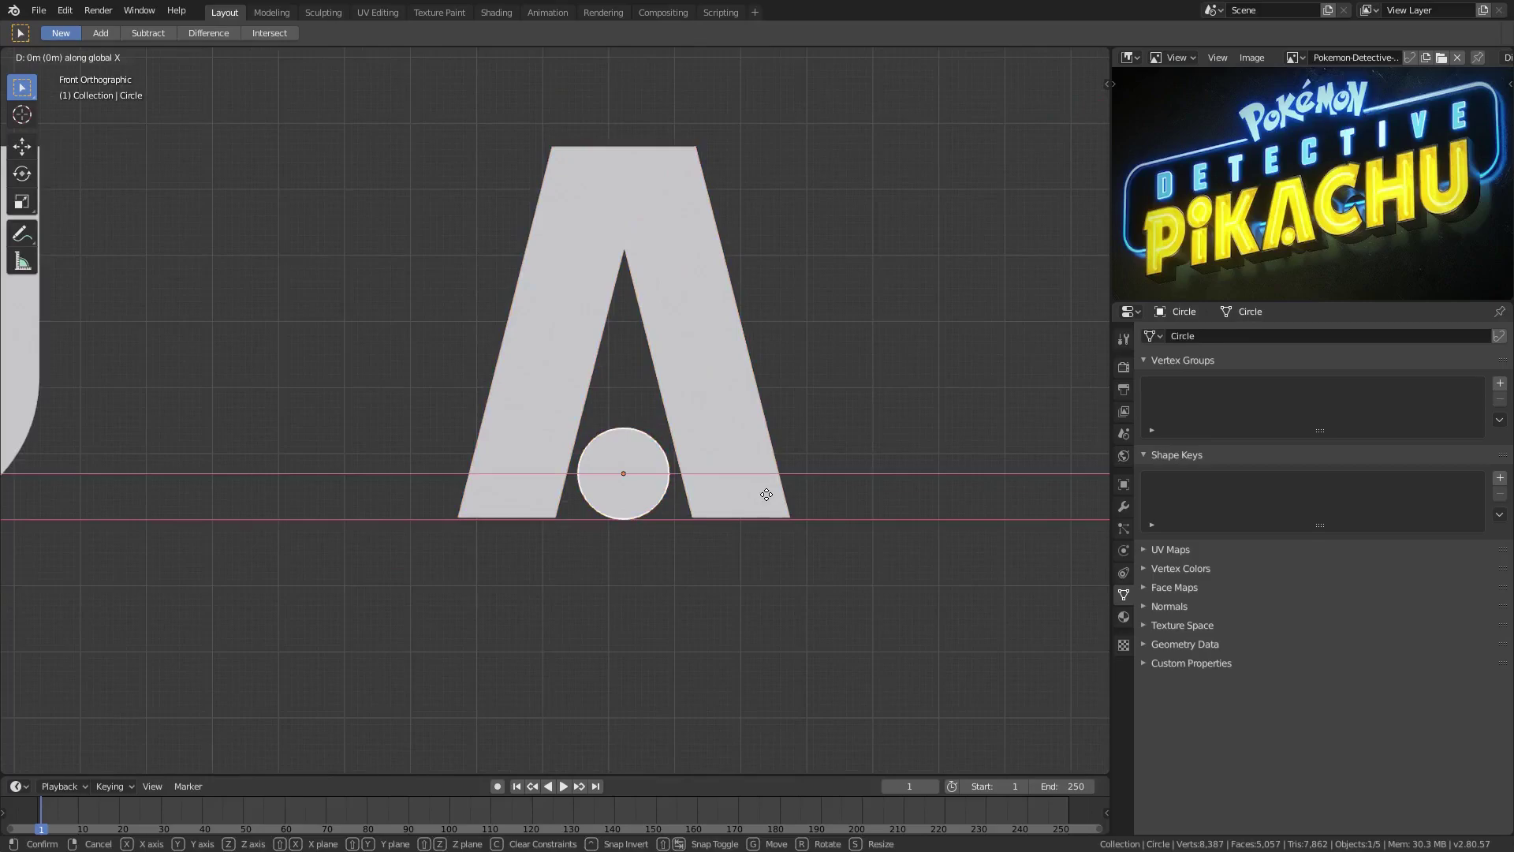
click(765, 493)
scroll(1071, 547, up, 6)
key(g)
key(x)
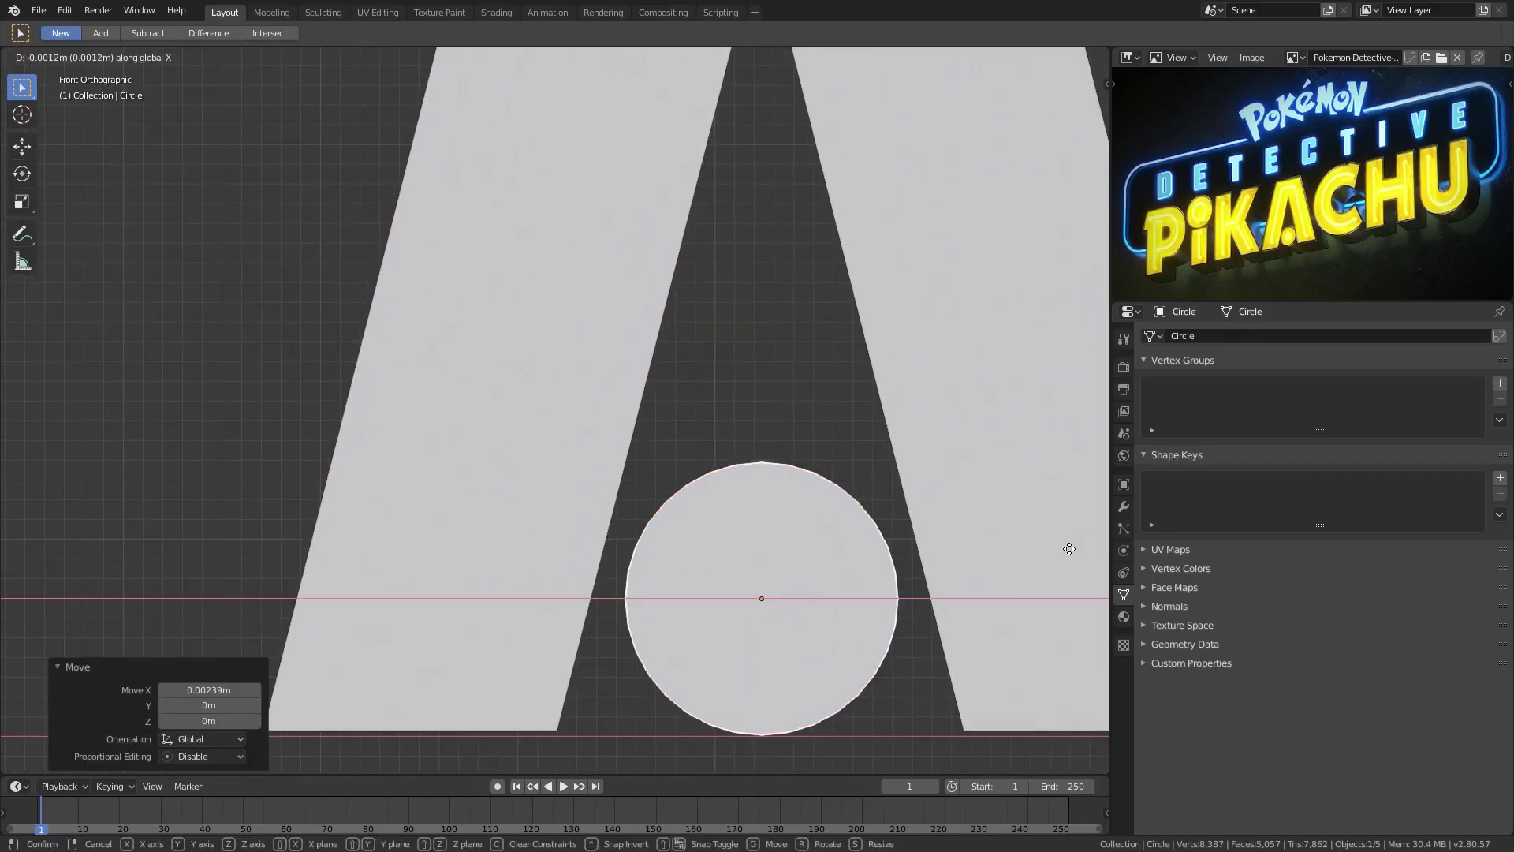
click(1069, 549)
Join the circle with the letter A and set the combined object's origin to its geometry
scroll(981, 531, down, 6)
shift+click(761, 413)
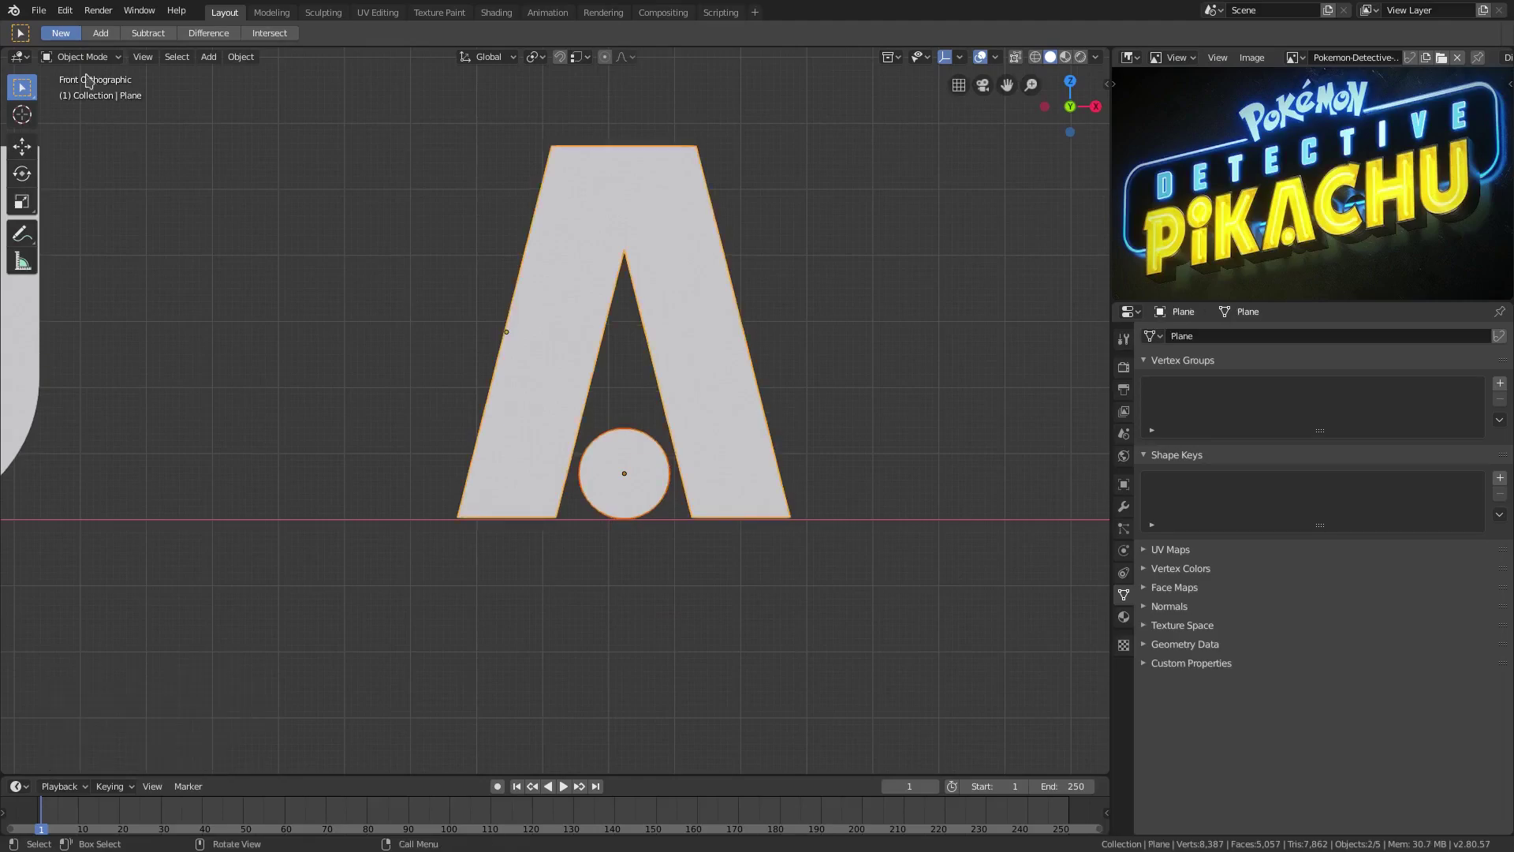
click(240, 56)
click(264, 206)
click(240, 56)
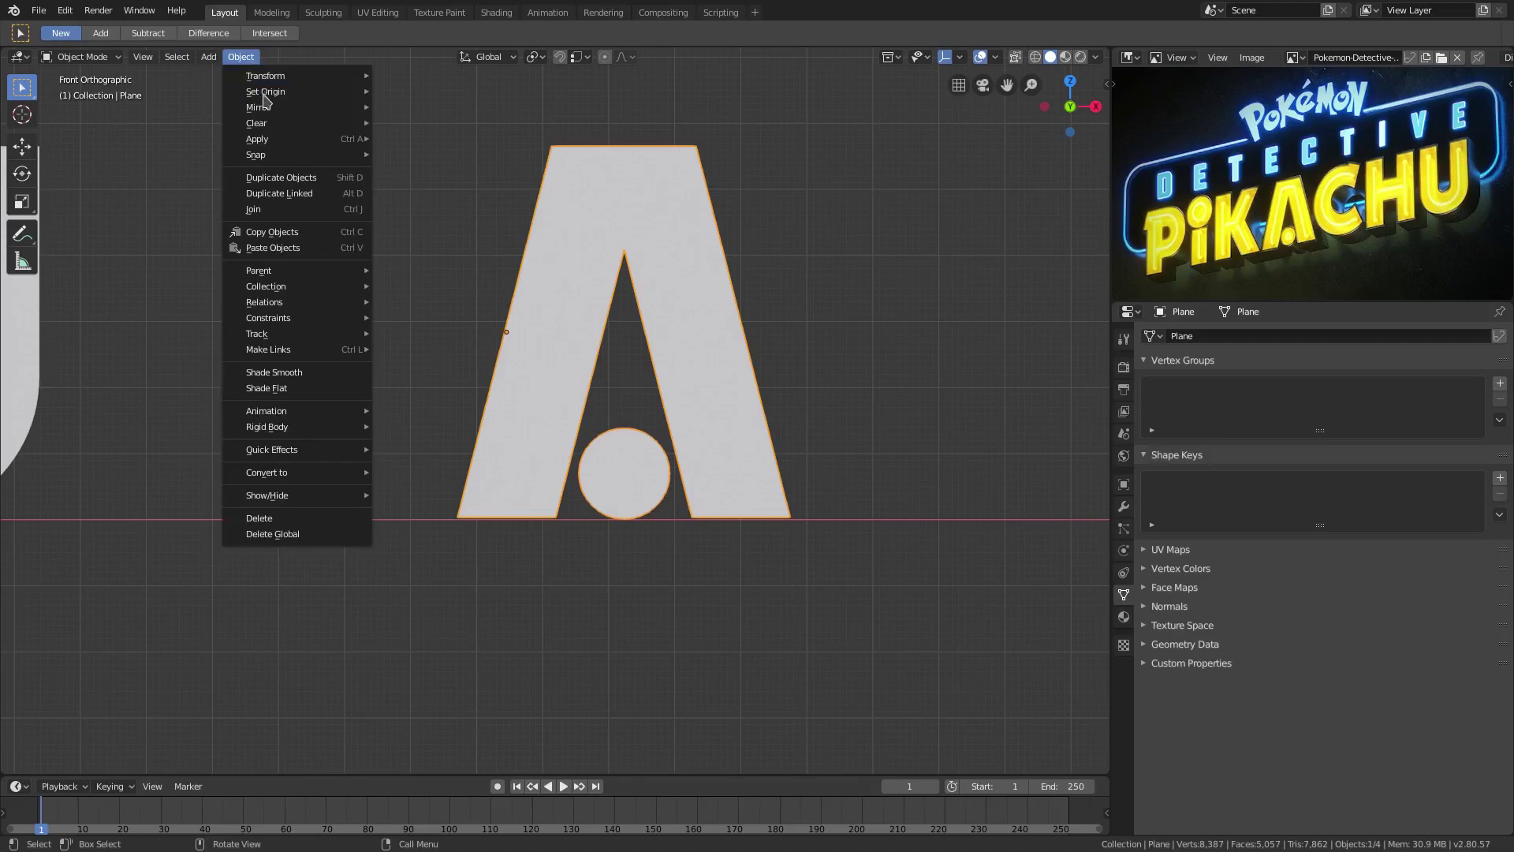
mouse_move(267, 93)
click(434, 108)
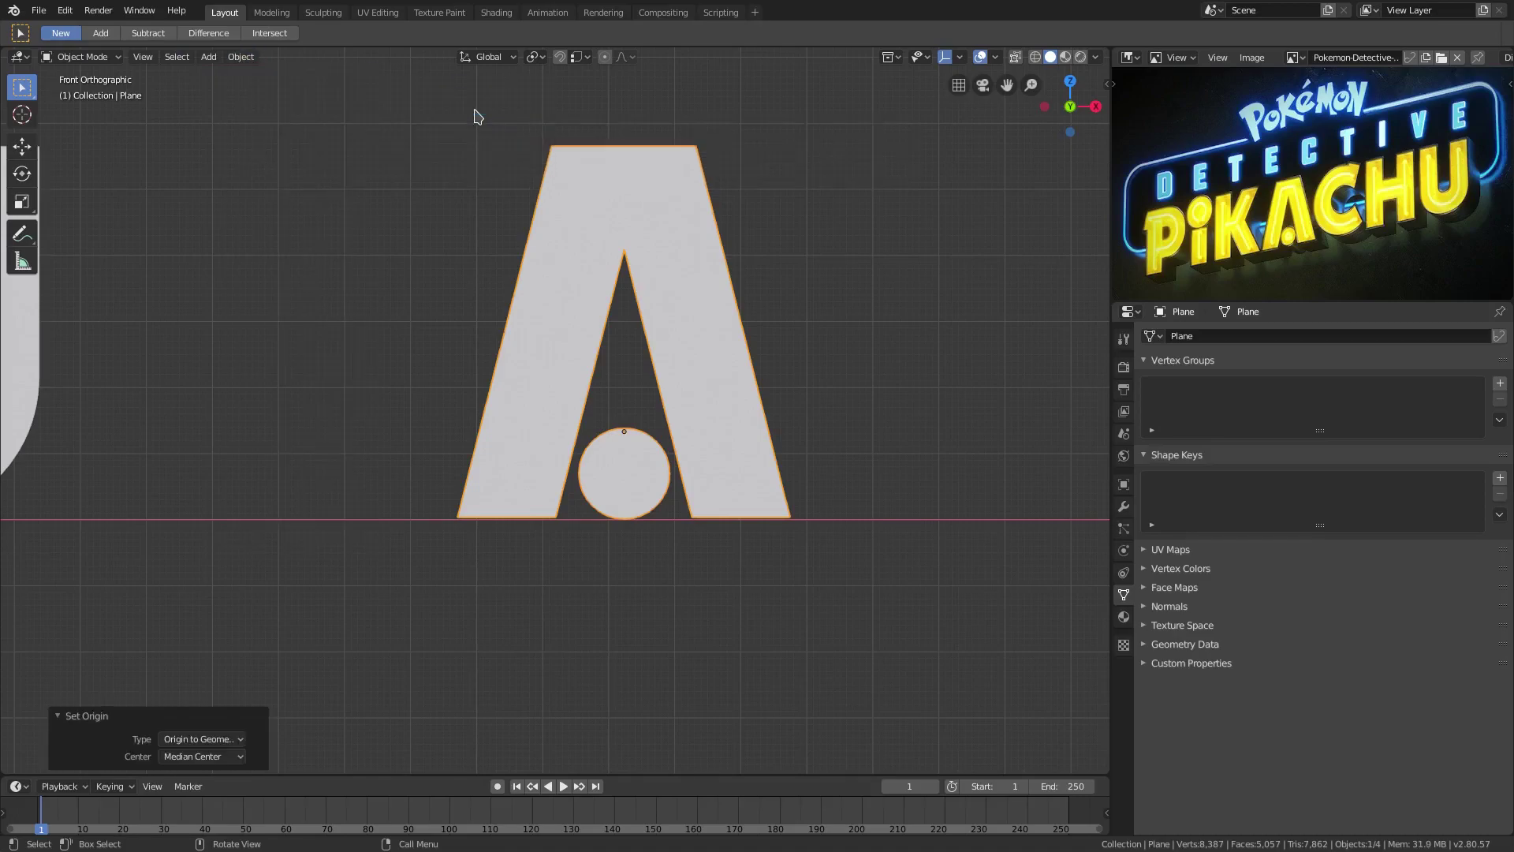
Extrude all faces of the letter A and its dot by about 0.122 m backward and return to Object Mode
middle_drag(848, 380, 726, 416)
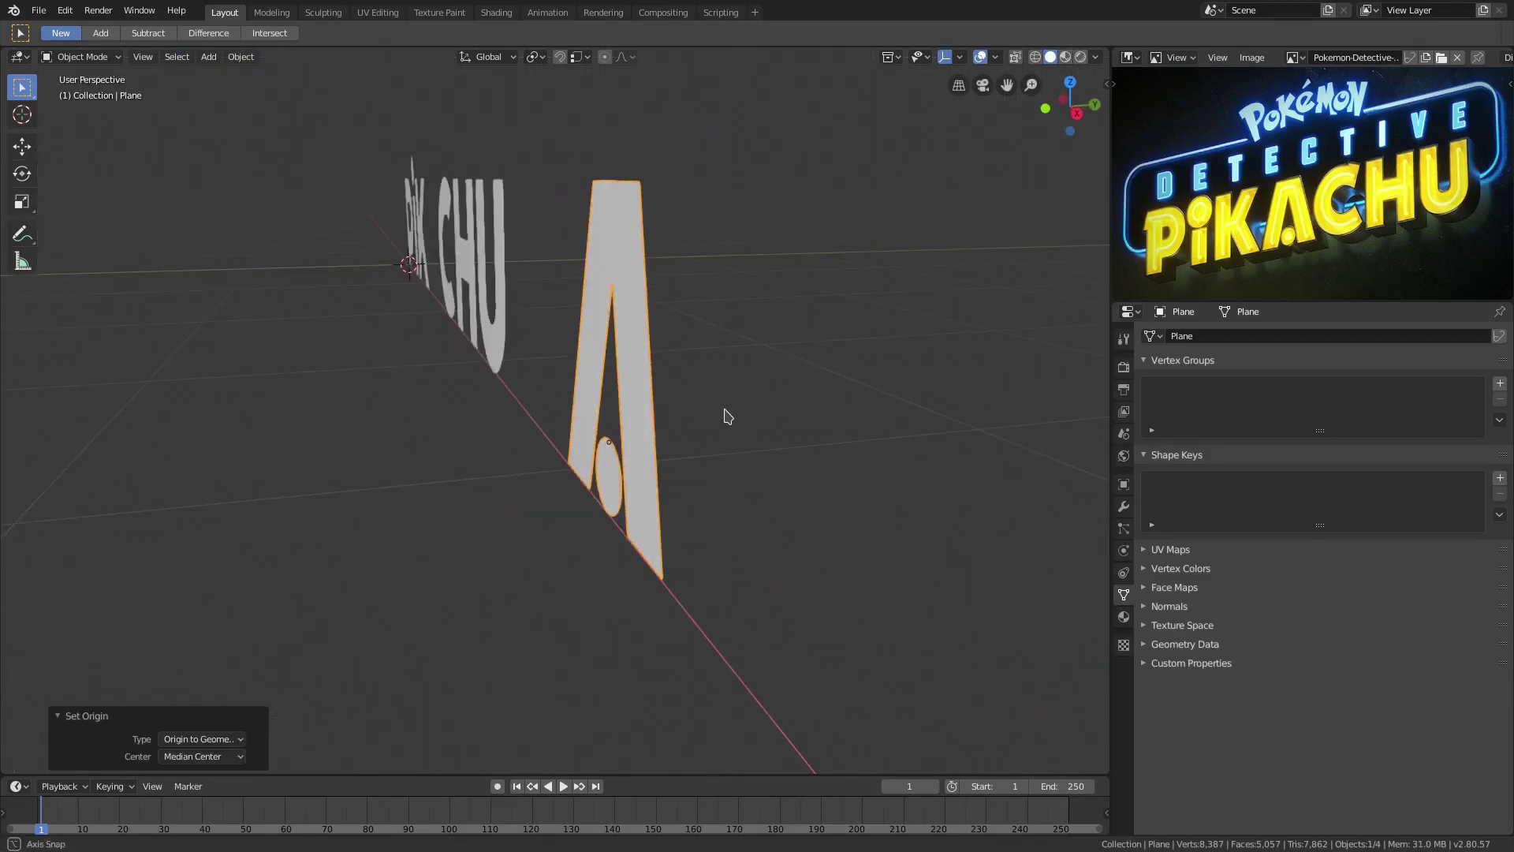
middle_drag(953, 274, 784, 287)
key(Tab)
key(a)
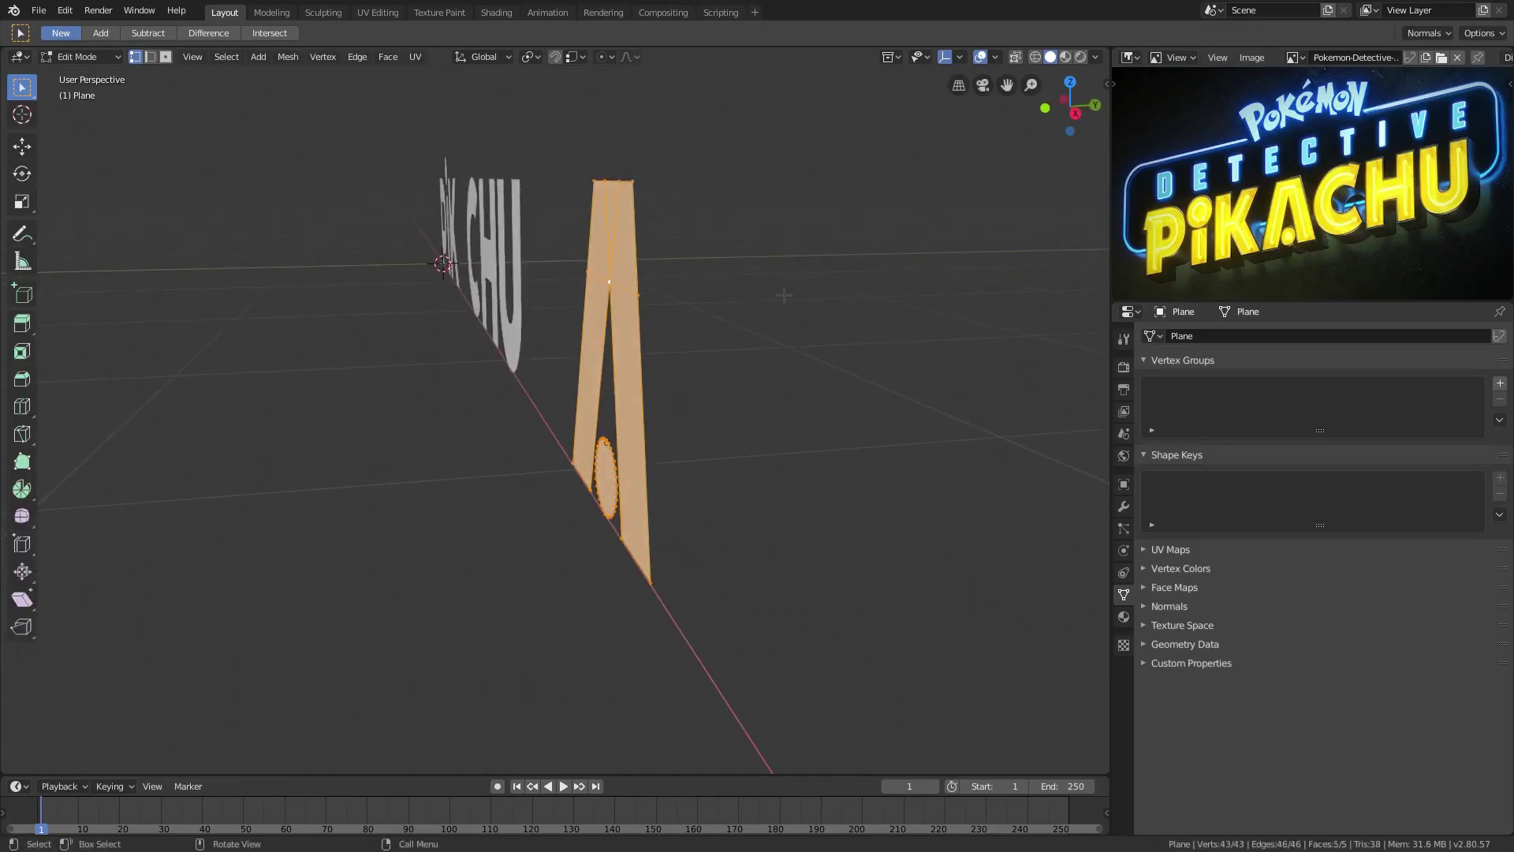
key(e)
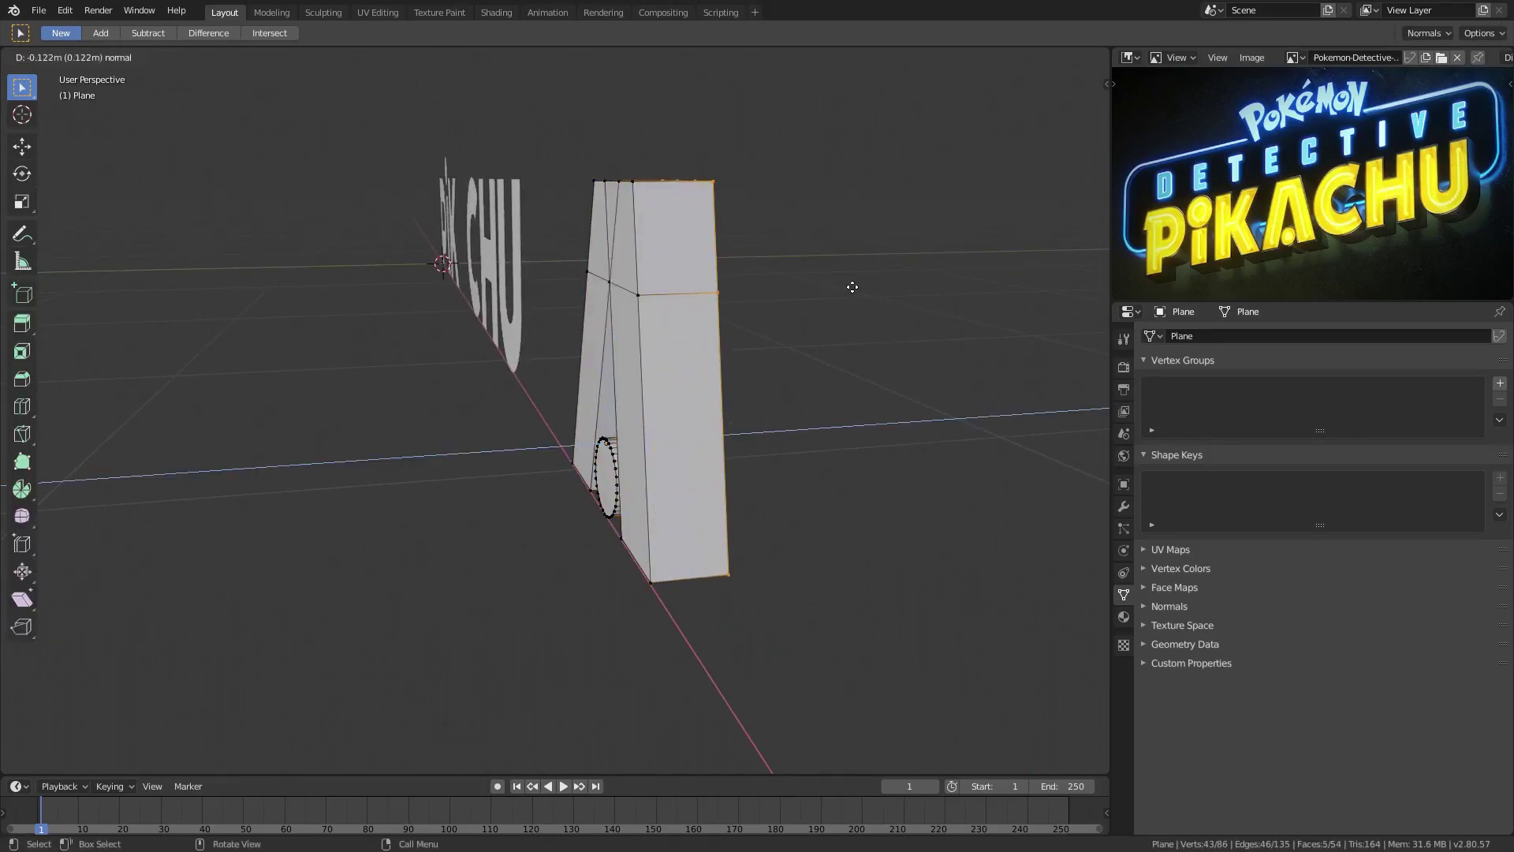
click(852, 286)
key(Tab)
Enable Auto Smooth on the extruded A with an 89° angle and apply smooth shading
scroll(653, 433, down, 4)
middle_drag(652, 433, 836, 386)
scroll(473, 406, up, 3)
middle_drag(473, 405, 828, 473)
scroll(683, 479, up, 4)
click(1150, 605)
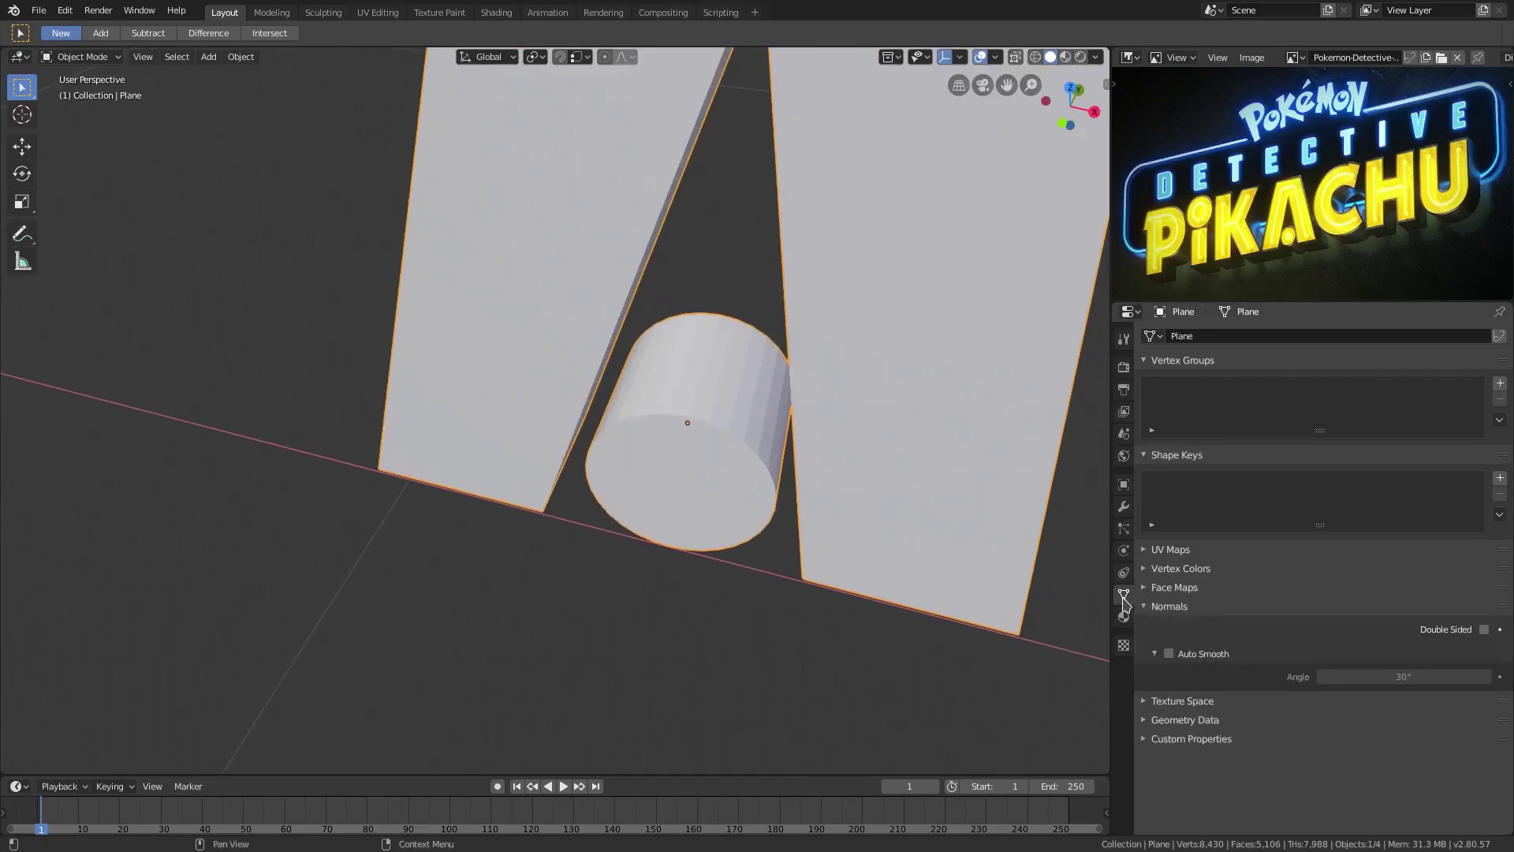
click(1181, 655)
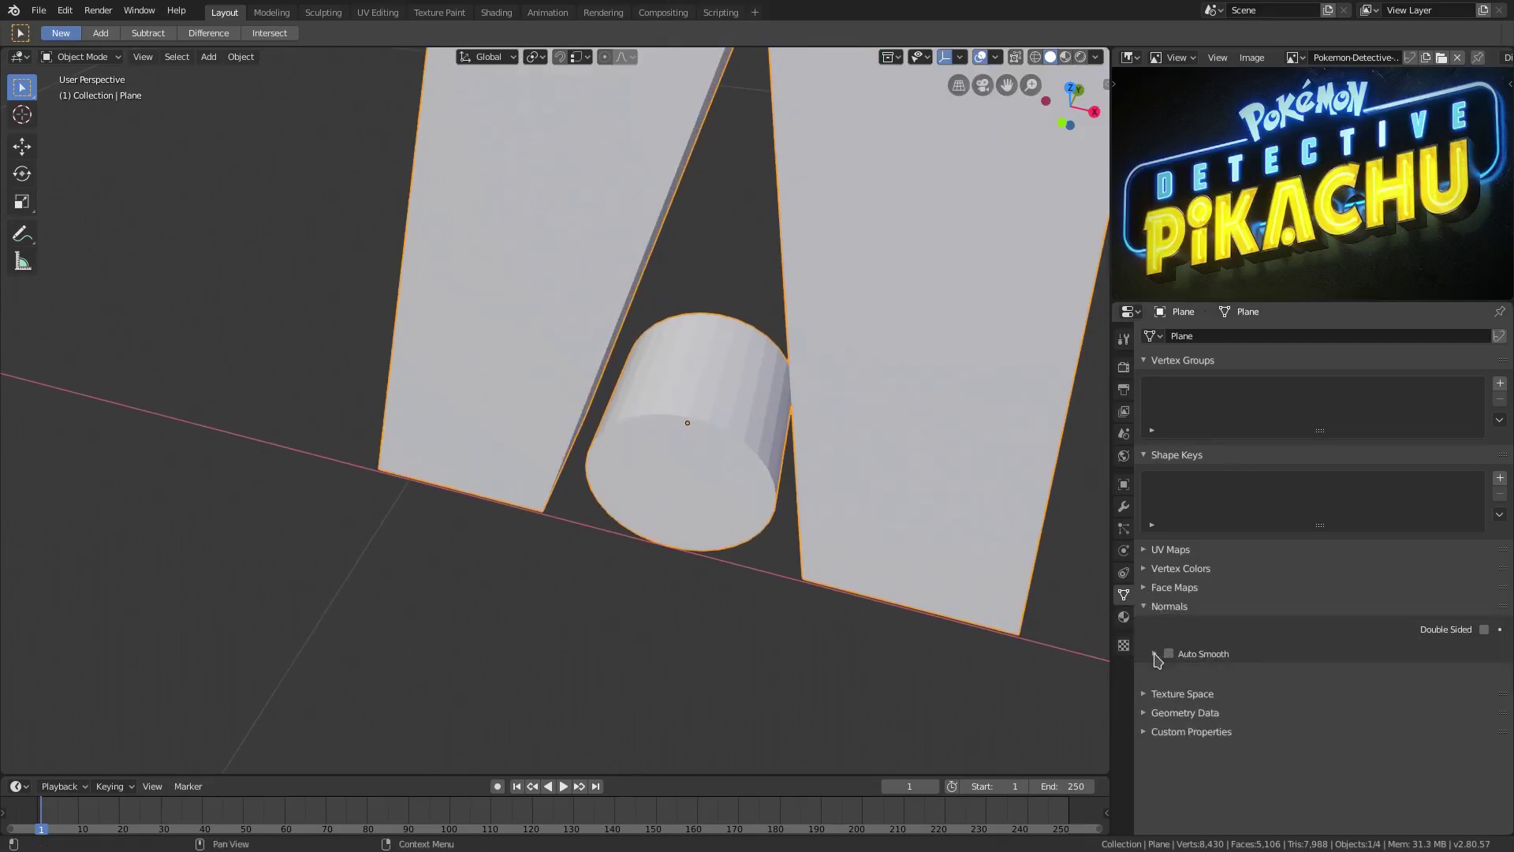
click(1155, 655)
click(1423, 677)
text(89)
key(Return)
click(241, 56)
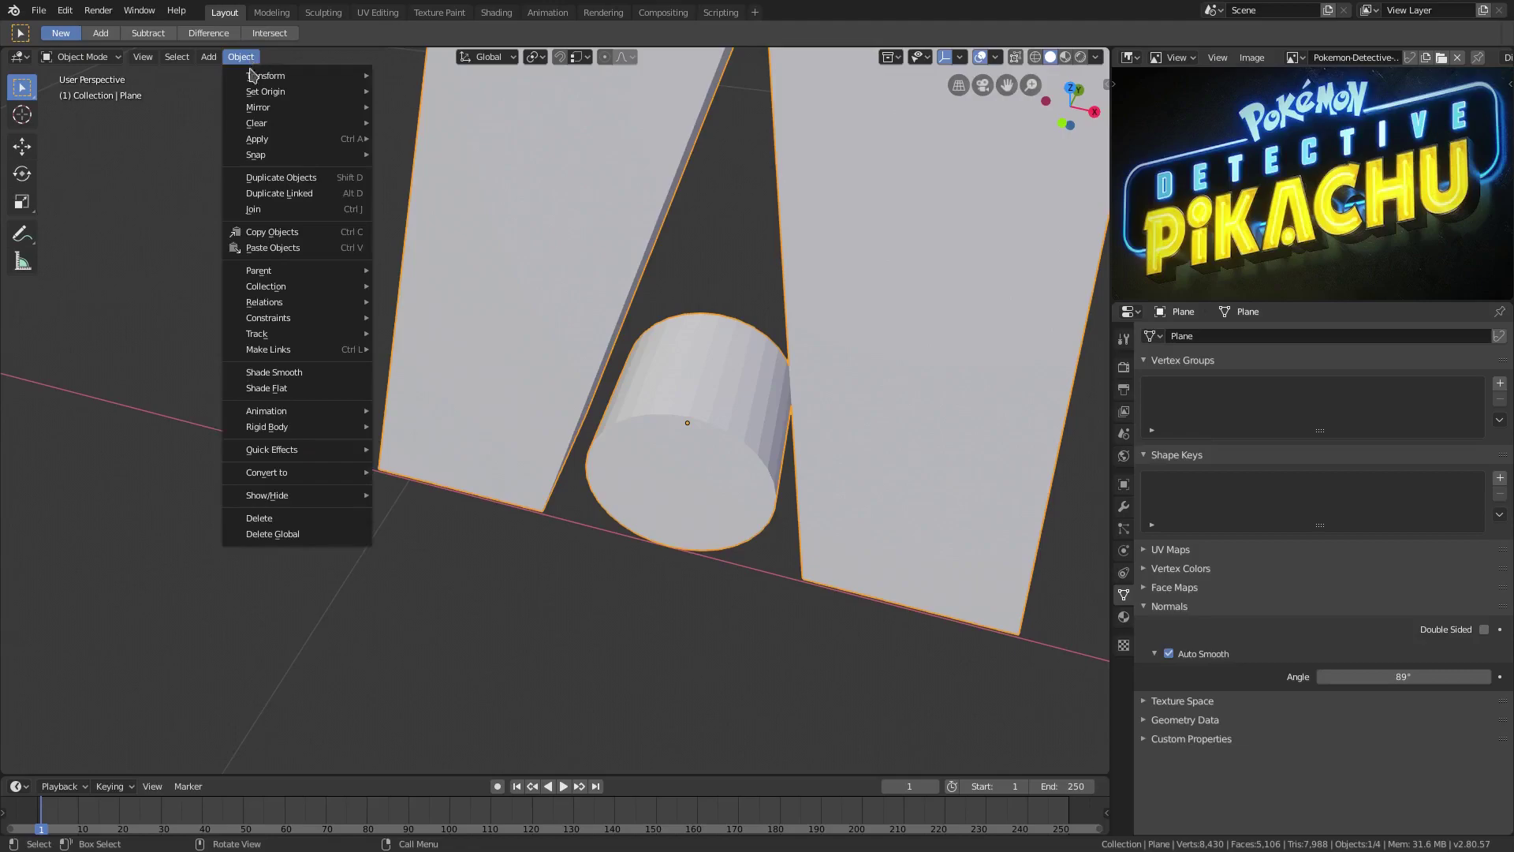
click(304, 374)
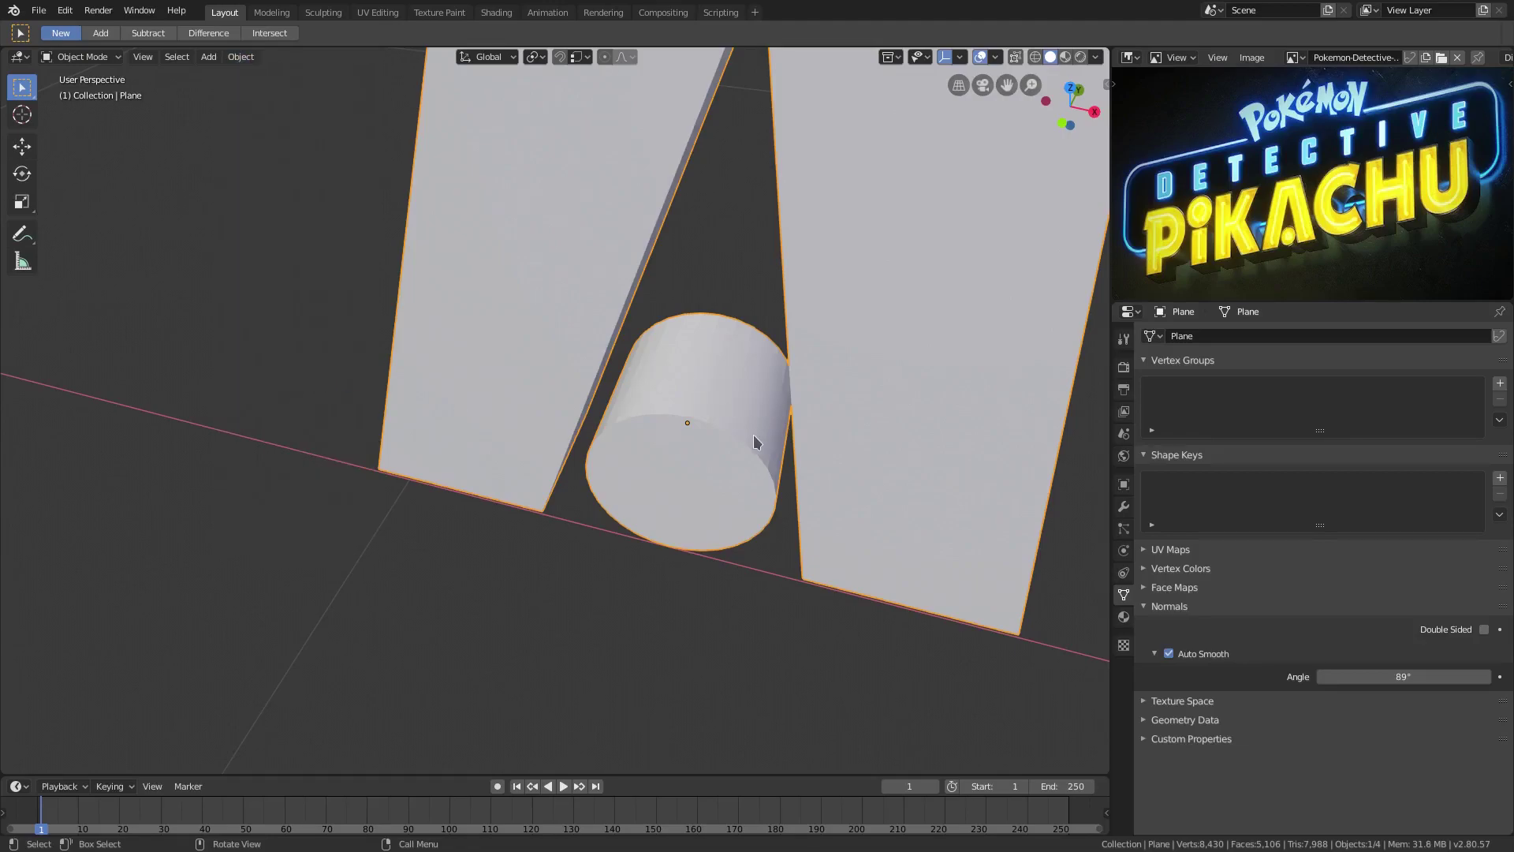
Compare the letter A's shading with Auto Smooth off and on, and with flat and smooth shading
click(1169, 653)
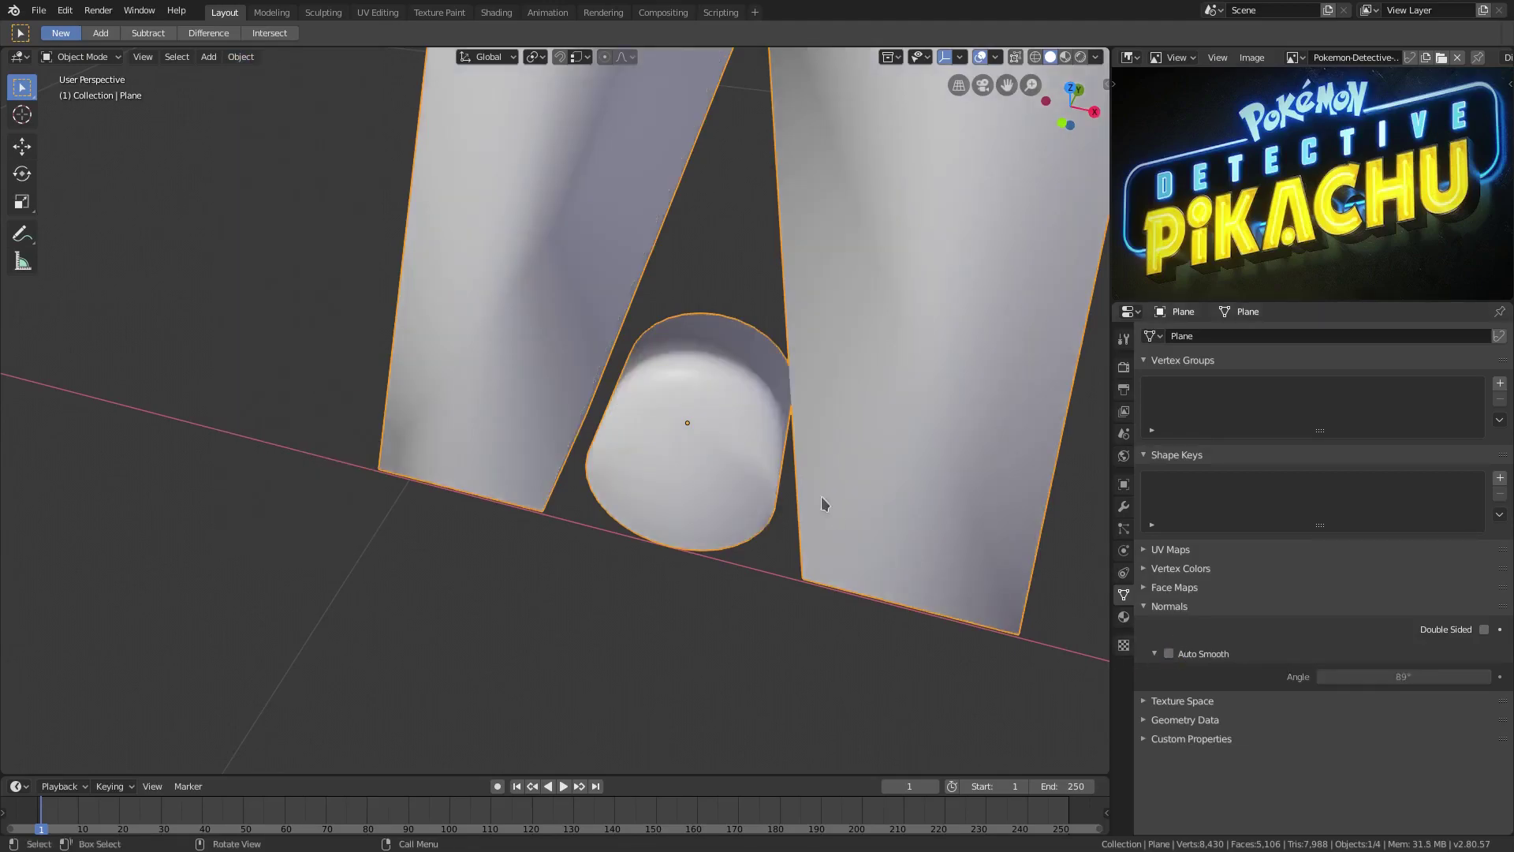
click(1169, 653)
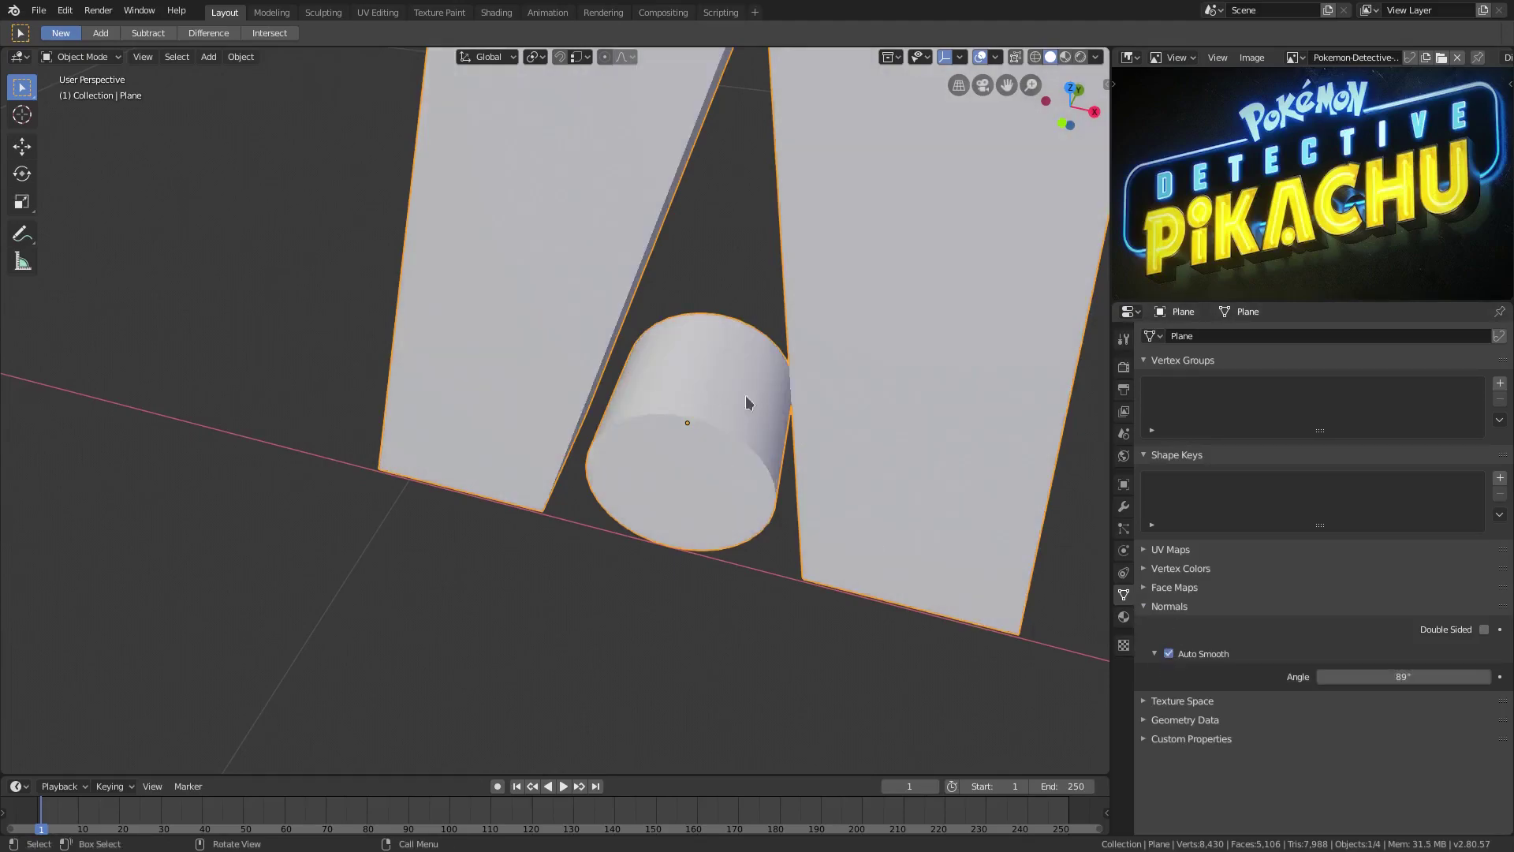
click(241, 56)
click(291, 387)
click(241, 56)
click(303, 371)
scroll(720, 421, down, 9)
middle_drag(720, 421, 855, 446)
scroll(673, 341, up, 5)
shift+middle_drag(673, 341, 734, 413)
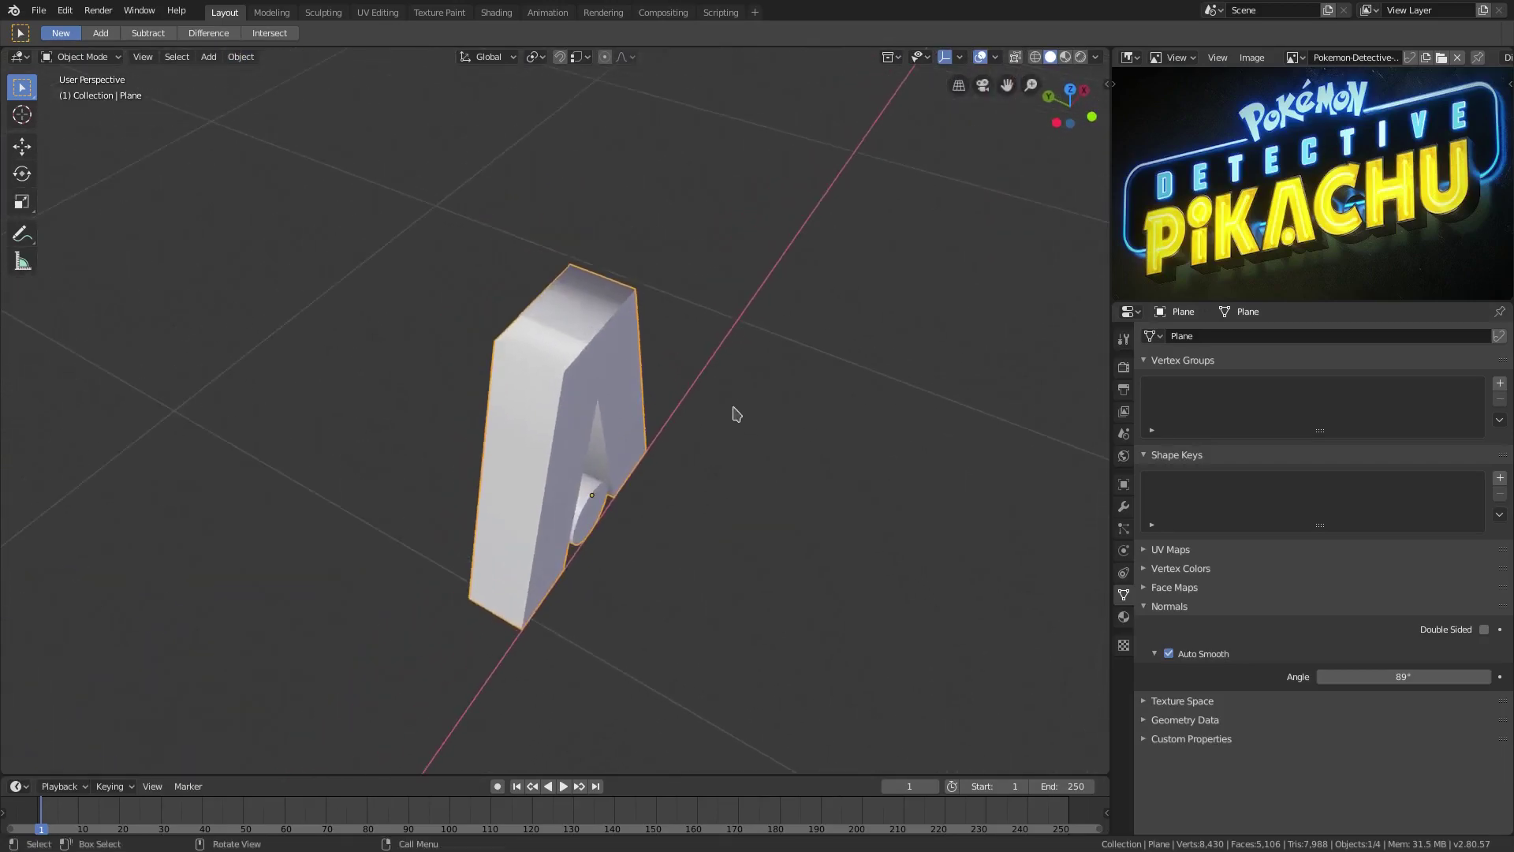
Set the Auto Smooth angle of the extruded letter A to 35°
scroll(733, 413, up, 2)
click(1402, 676)
text(80d)
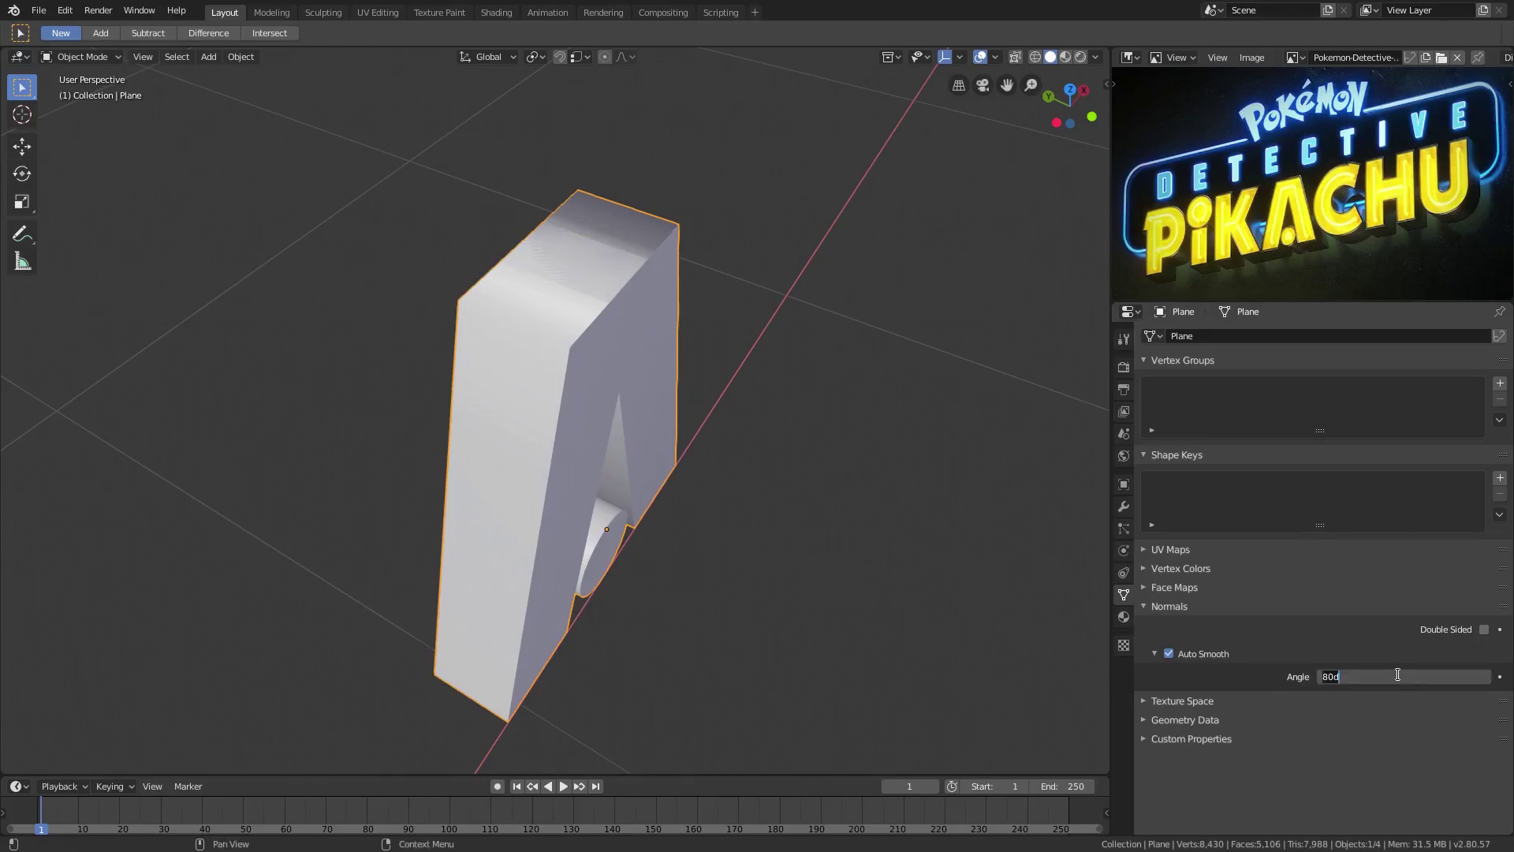
key(Return)
Move the custom letter A about -2.68 m along X into the gap between the K and the C
middle_drag(879, 591, 818, 534)
scroll(592, 503, down, 6)
key(g)
key(x)
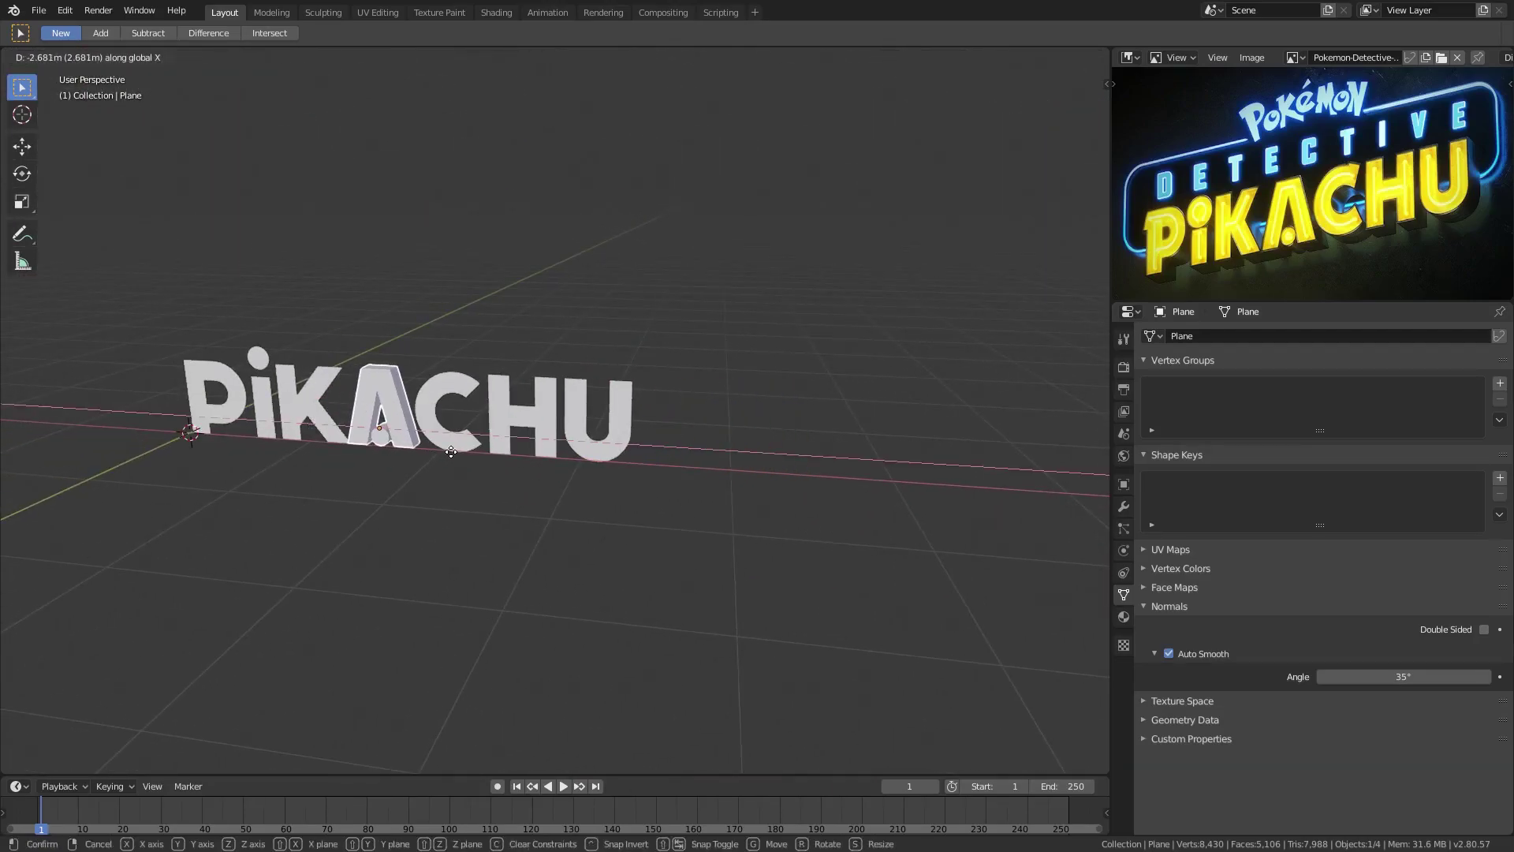
click(473, 451)
Scale the letter A to about 1.026 along X and shift it about 0.048 m along X between K and C
key(KP_0)
scroll(811, 434, up, 3)
middle_drag(811, 433, 791, 446)
scroll(791, 447, up, 3)
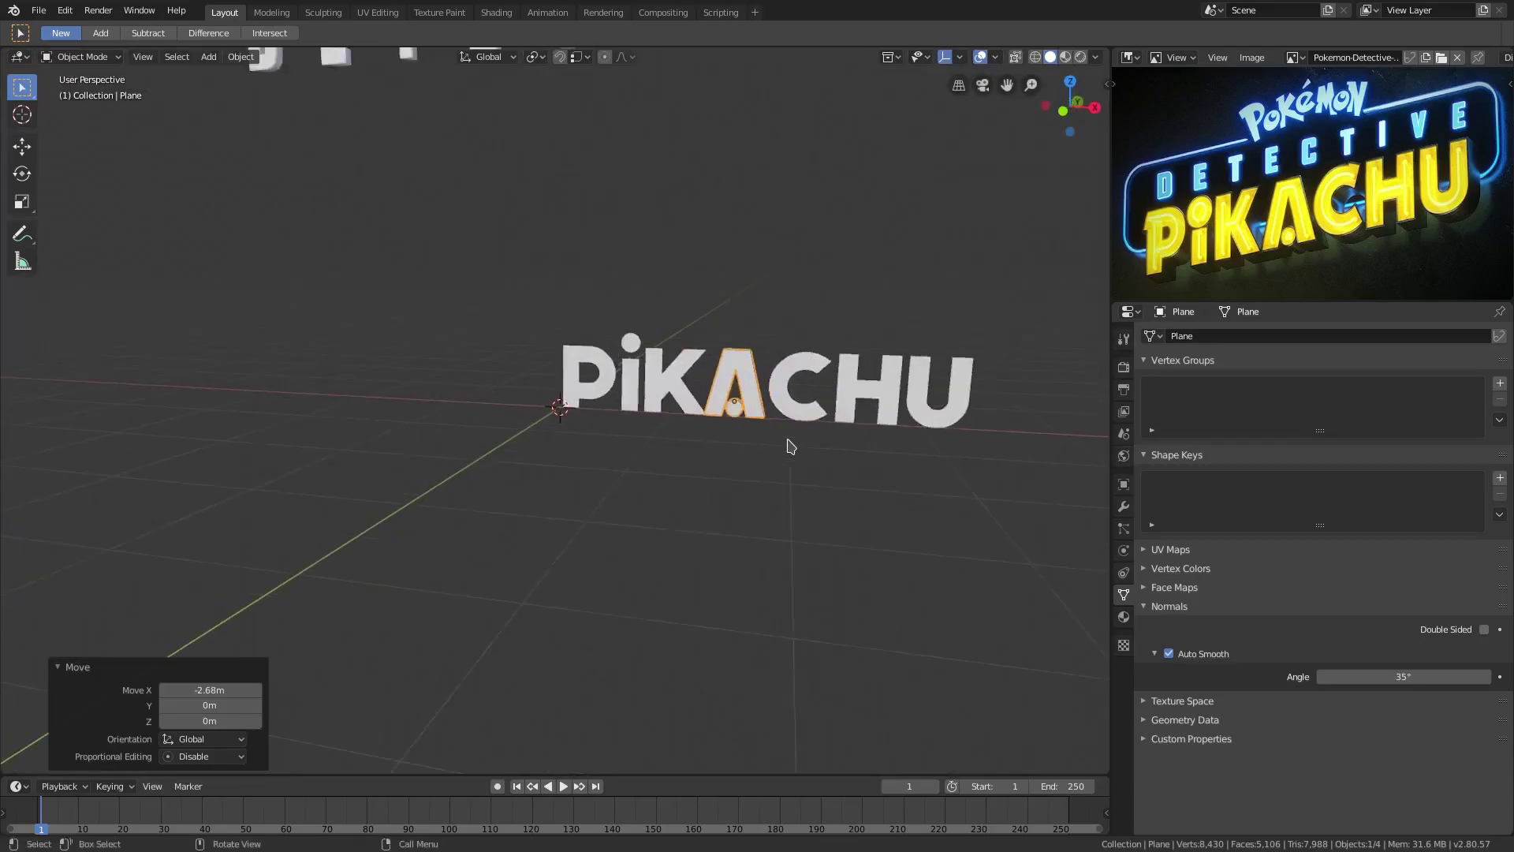
shift+middle_drag(955, 375, 742, 393)
scroll(741, 397, up, 3)
key(s)
key(x)
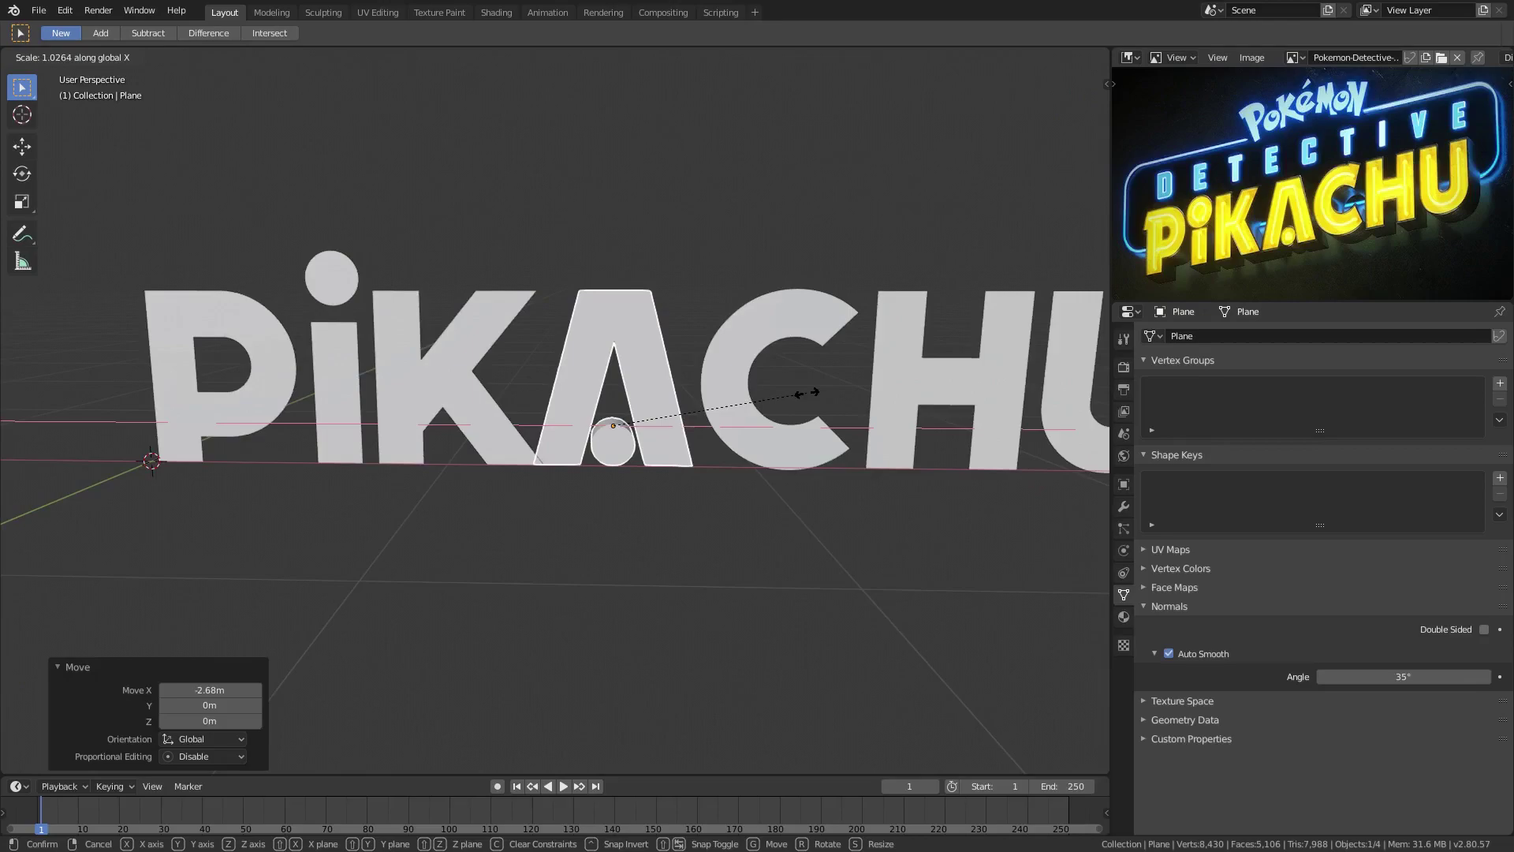
click(806, 393)
key(g)
key(x)
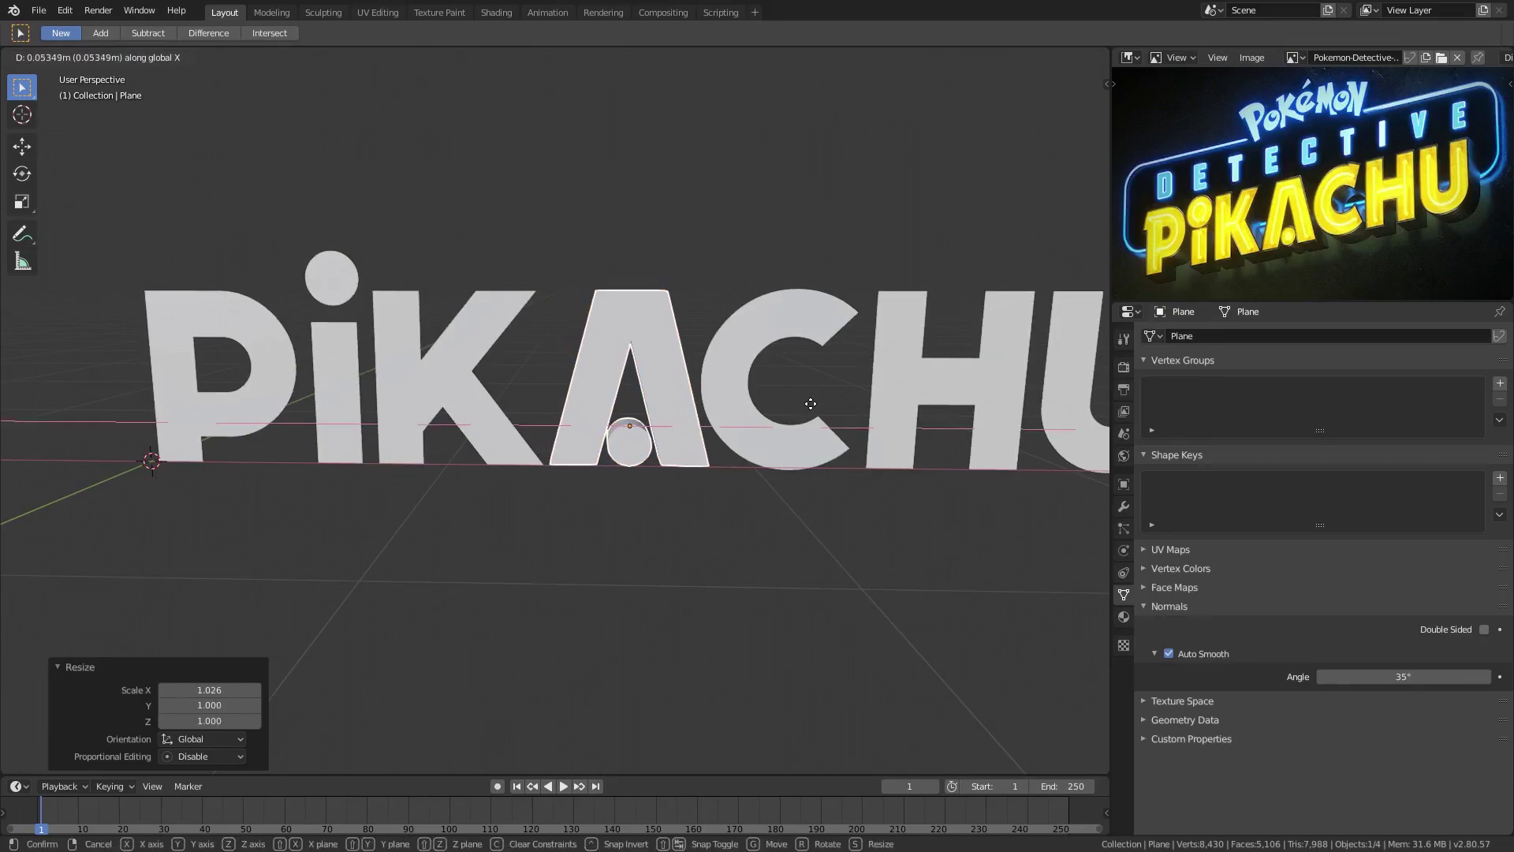
click(804, 404)
Replace the letter i in the PIKACHU text object with a blank space between P and K
scroll(797, 398, down, 4)
middle_drag(793, 398, 762, 395)
scroll(710, 399, up, 2)
shift+middle_drag(647, 410, 842, 459)
scroll(644, 412, up, 4)
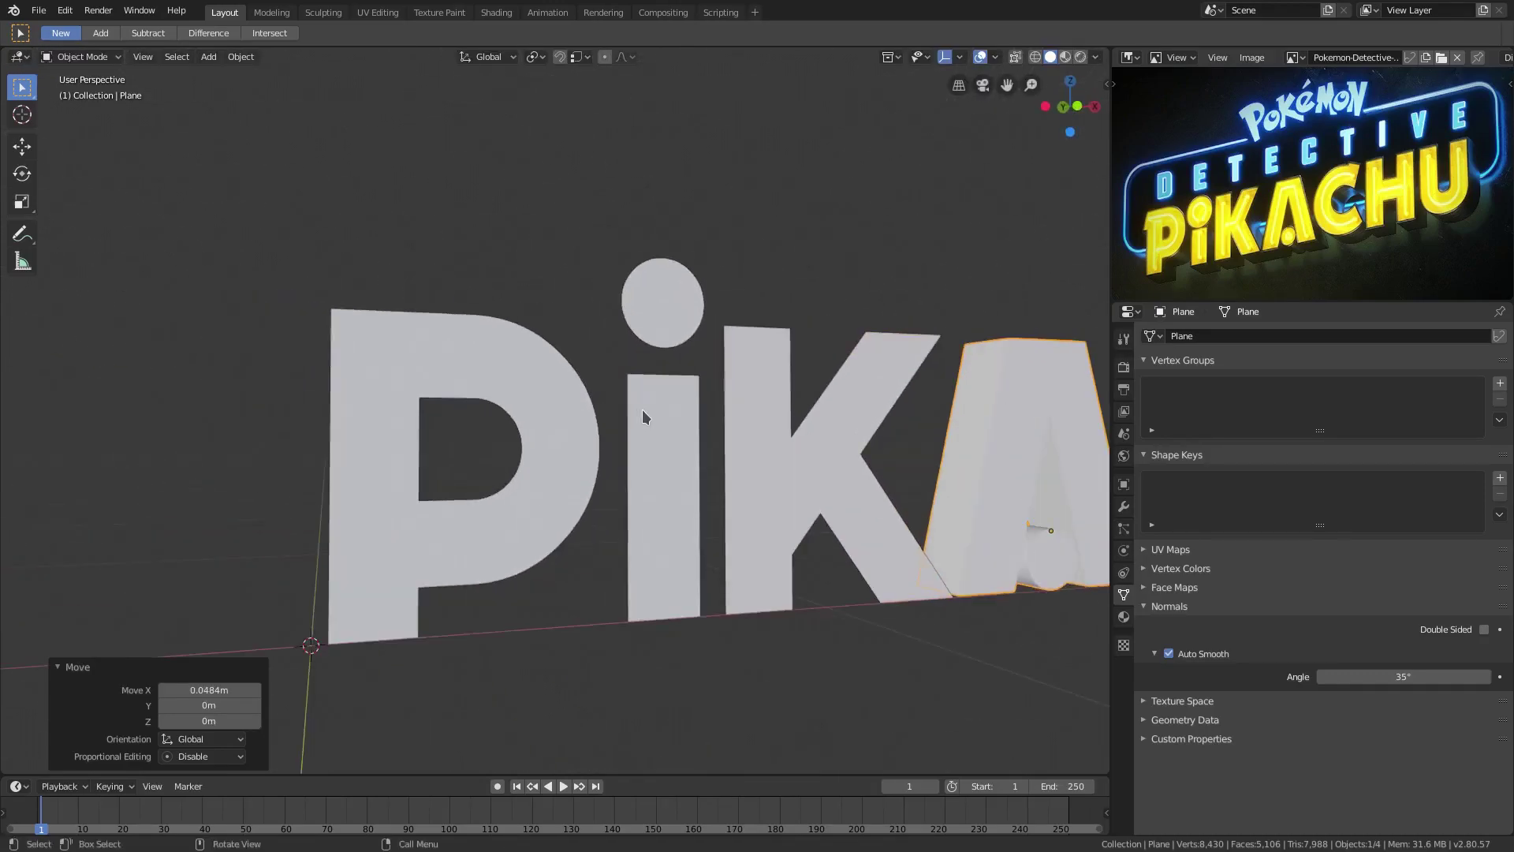
click(643, 416)
scroll(642, 417, down, 3)
key(Tab)
key(Left)
key(Left)
key(Left)
key(Left)
key(BackSpace)
key(Delete)
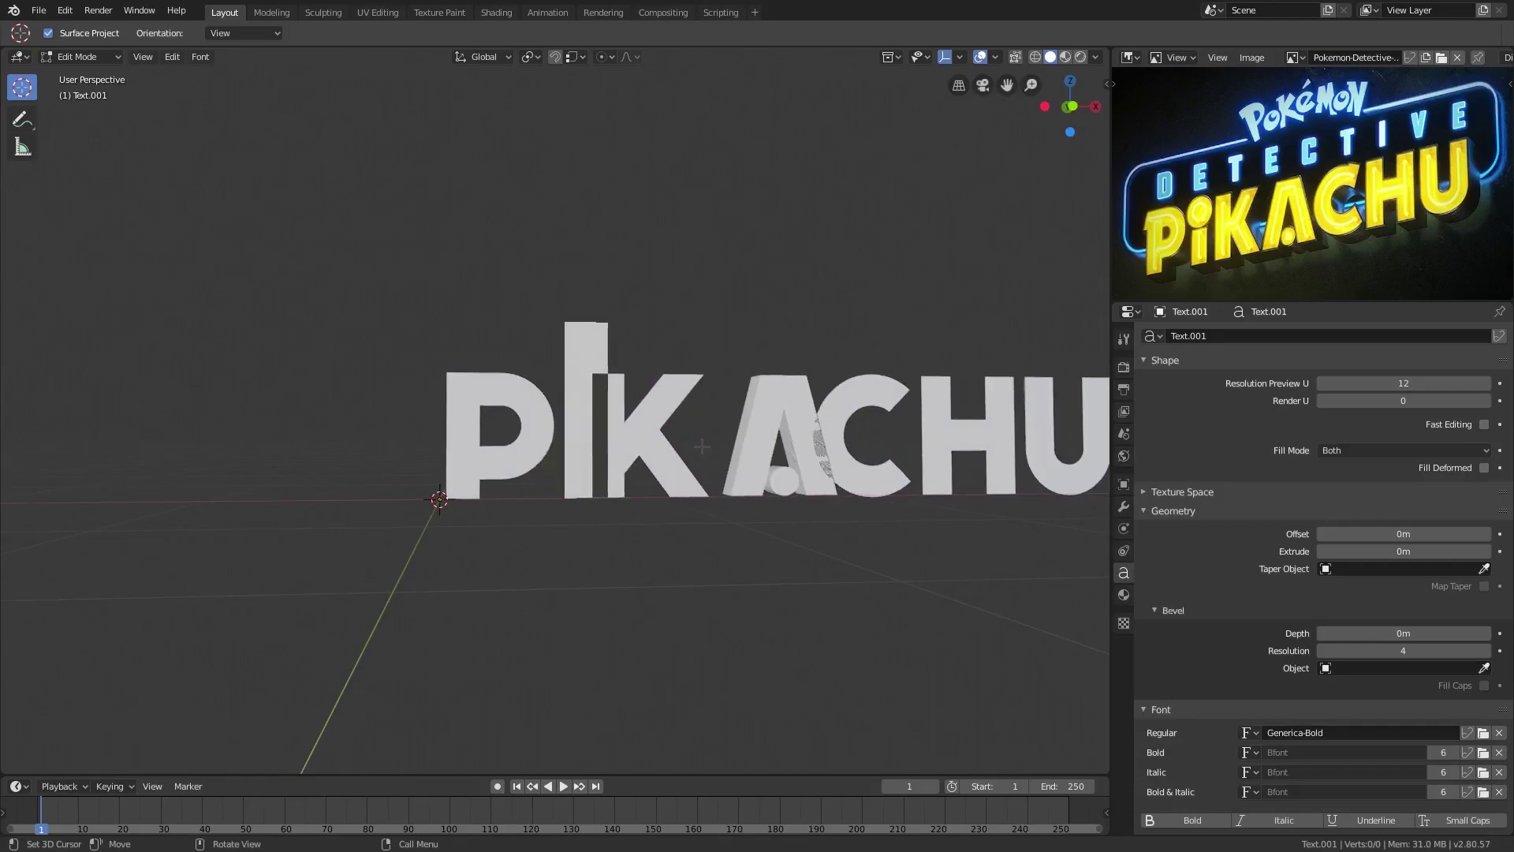
key(Tab)
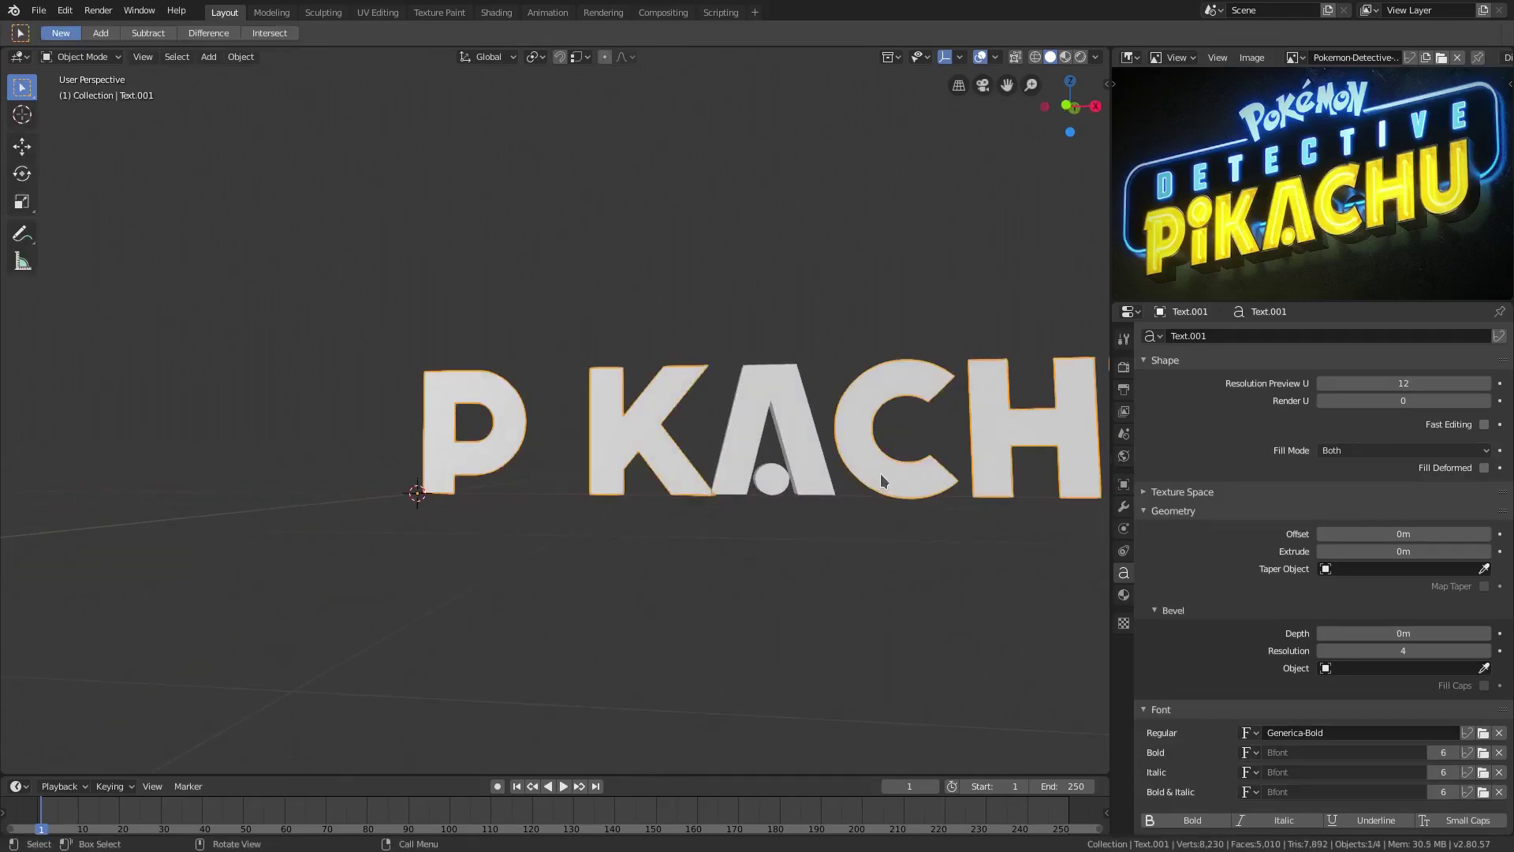
Nudge the letter A slightly along X to refine its spacing between the K and the C
click(825, 473)
key(g)
key(x)
click(840, 472)
middle_drag(551, 442, 567, 444)
shift+middle_drag(787, 453, 627, 420)
key(shift+a)
mouse_move(623, 409)
click(727, 409)
scroll(715, 426, down, 3)
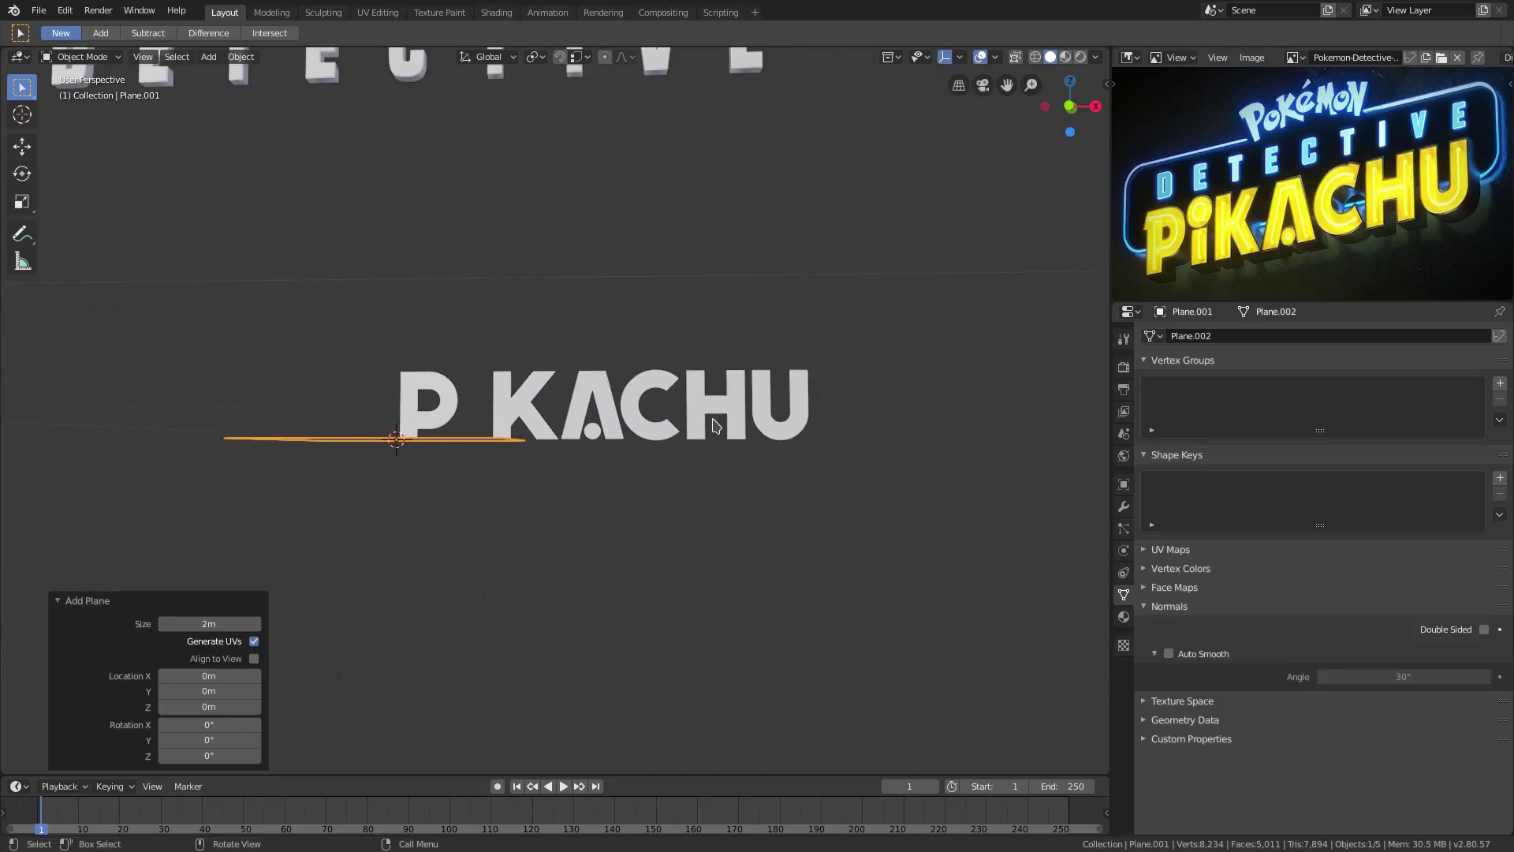
key(ctrl+z)
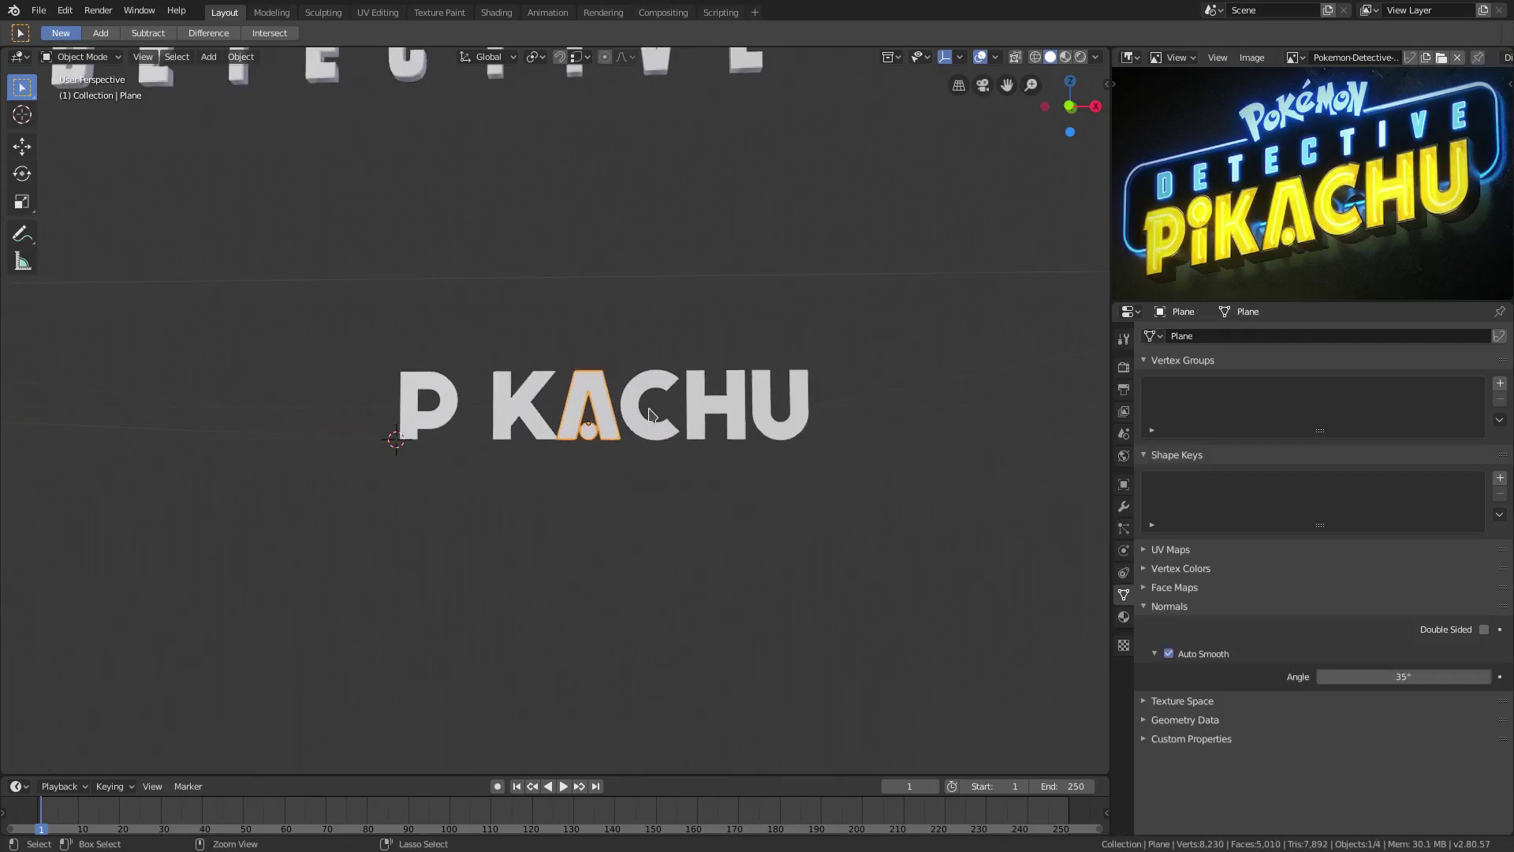
Restore the lowercase i between P and K in the text object and return to Object Mode
click(649, 414)
key(Tab)
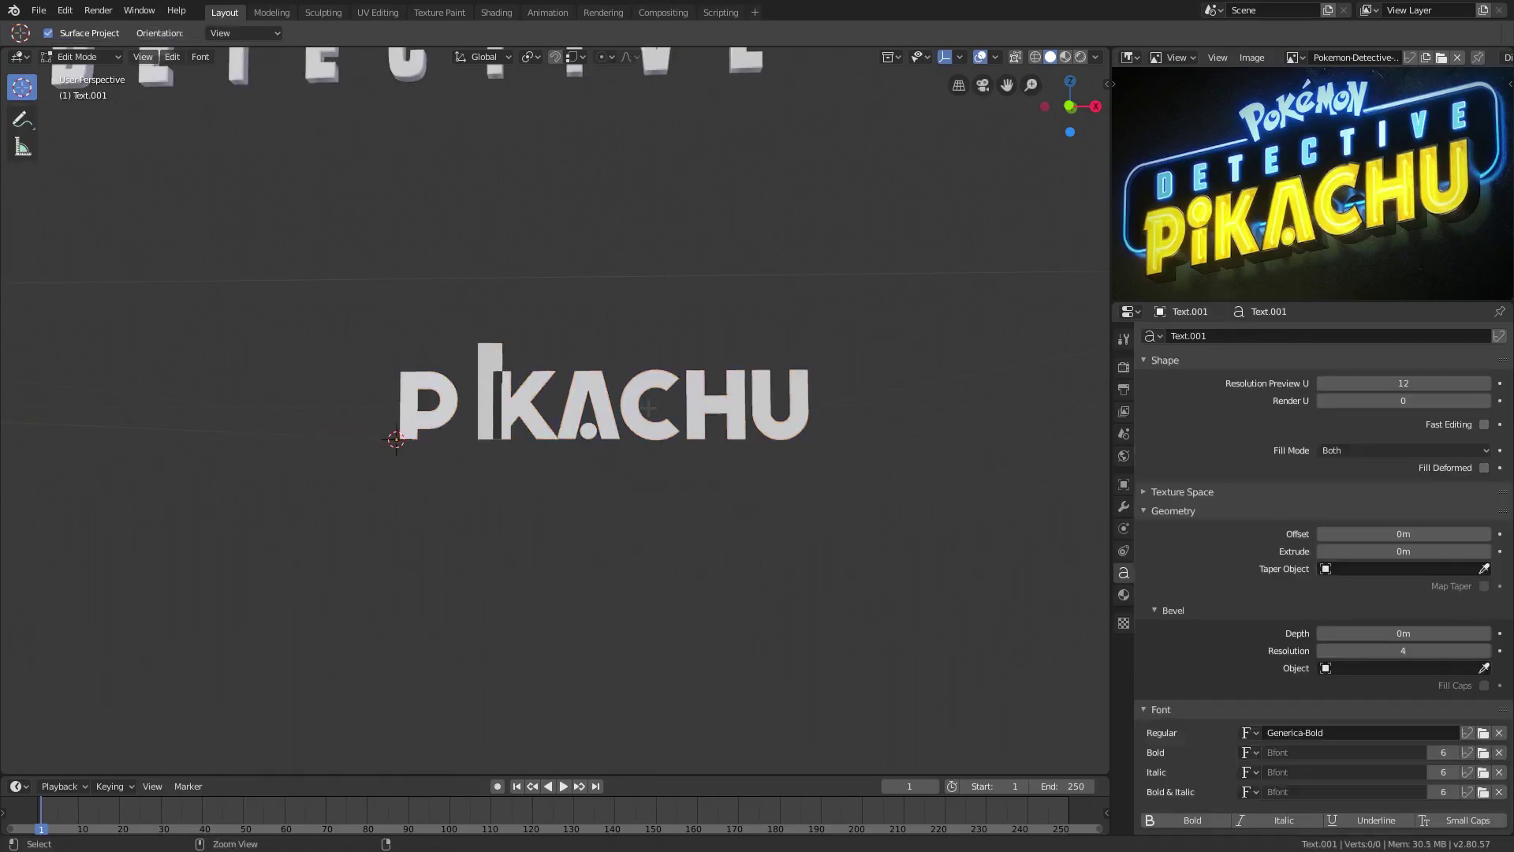
key(BackSpace)
text(i)
scroll(540, 390, up, 4)
key(Tab)
Duplicate the PIKACHU text object without the custom A and place the copy 3.89 m along X
middle_drag(527, 395, 594, 394)
key(Tab)
key(Tab)
scroll(623, 416, down, 4)
key(shift+d)
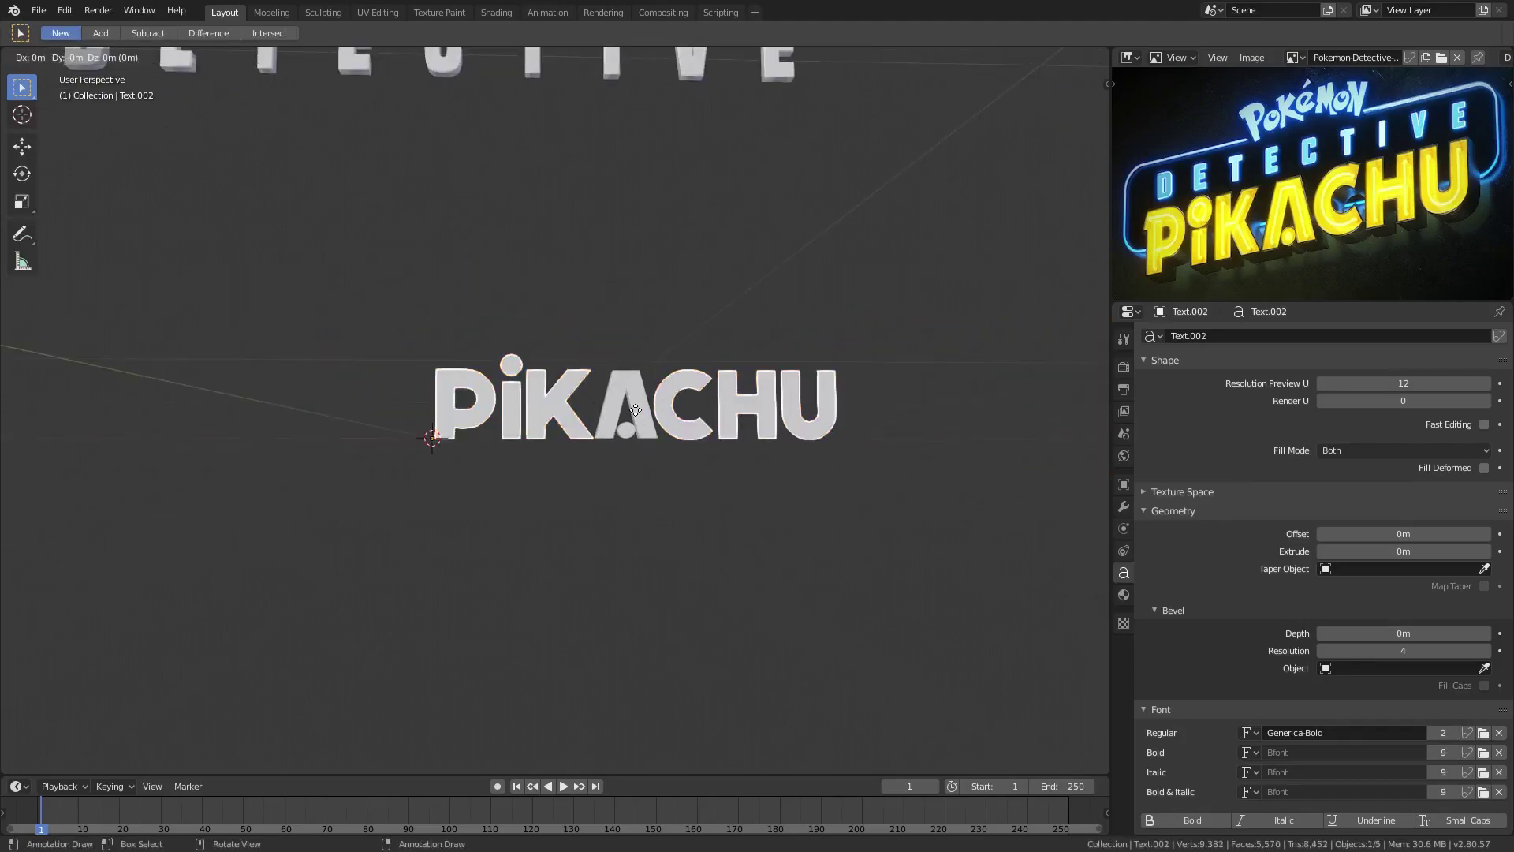
key(x)
click(11, 418)
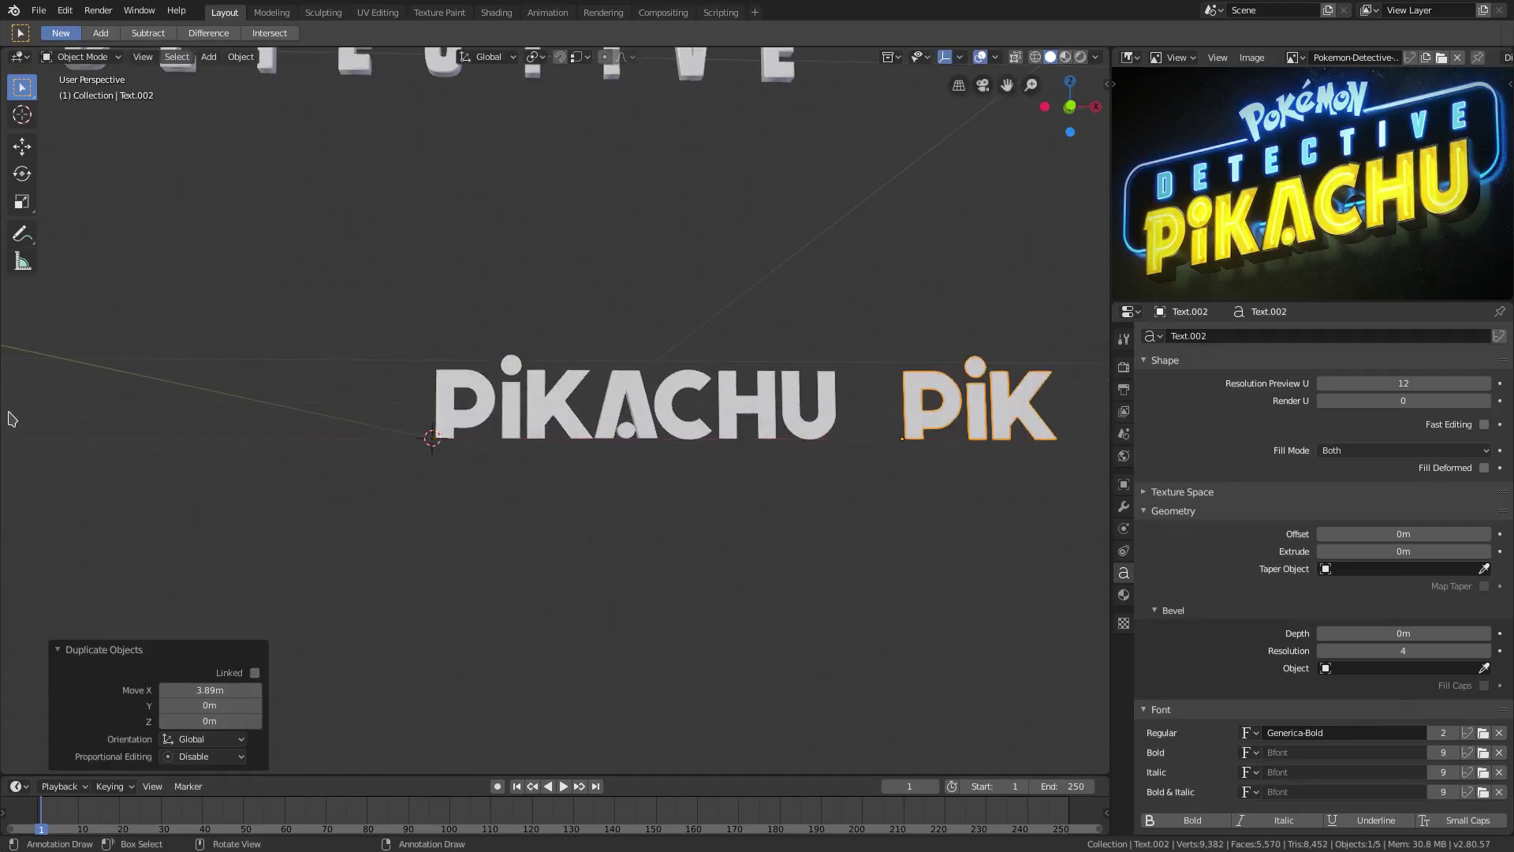